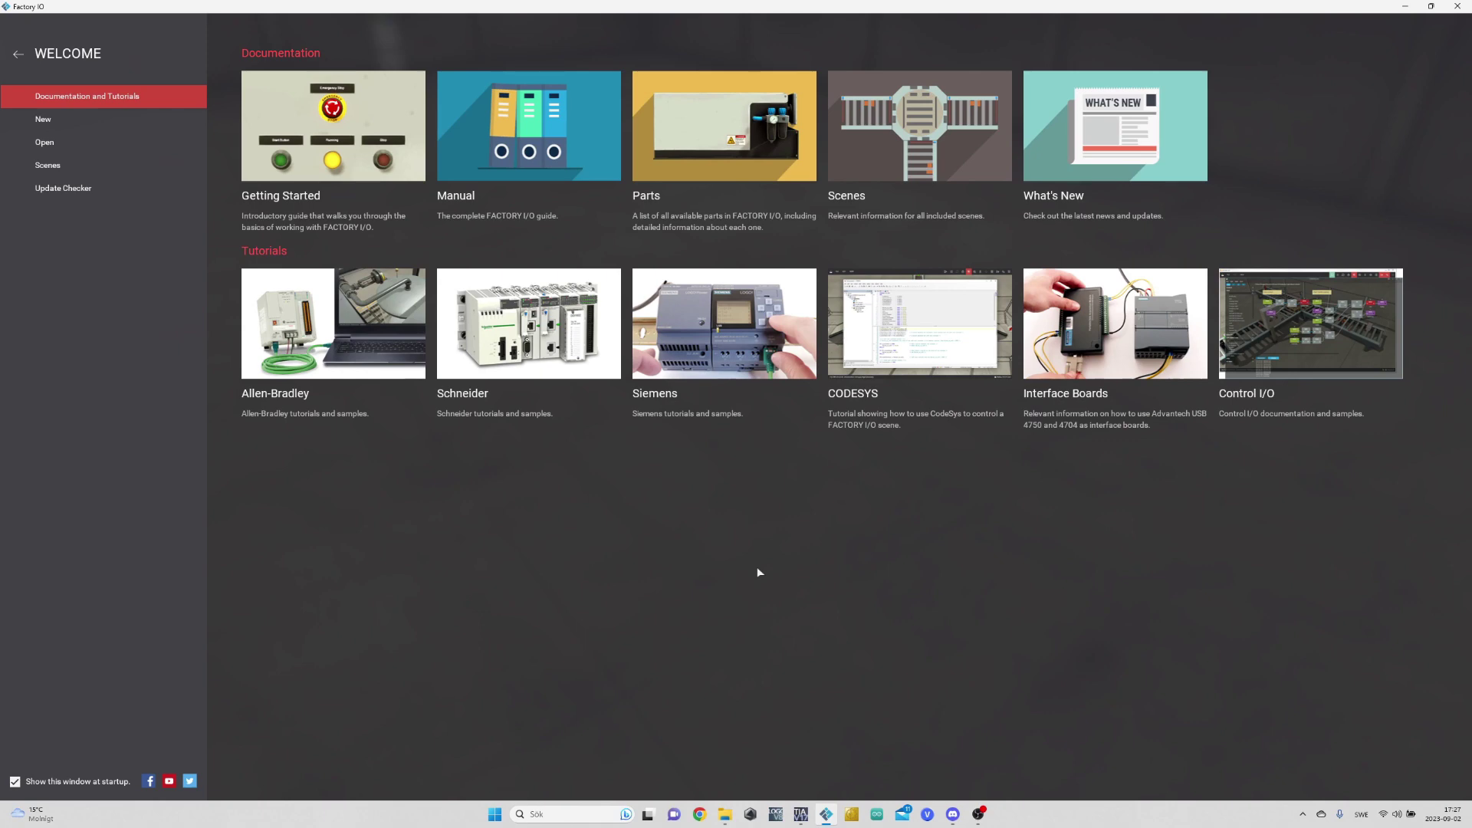
# Step: Start a new empty scene and orbit around the bare warehouse floor
pyautogui.click(57, 122)
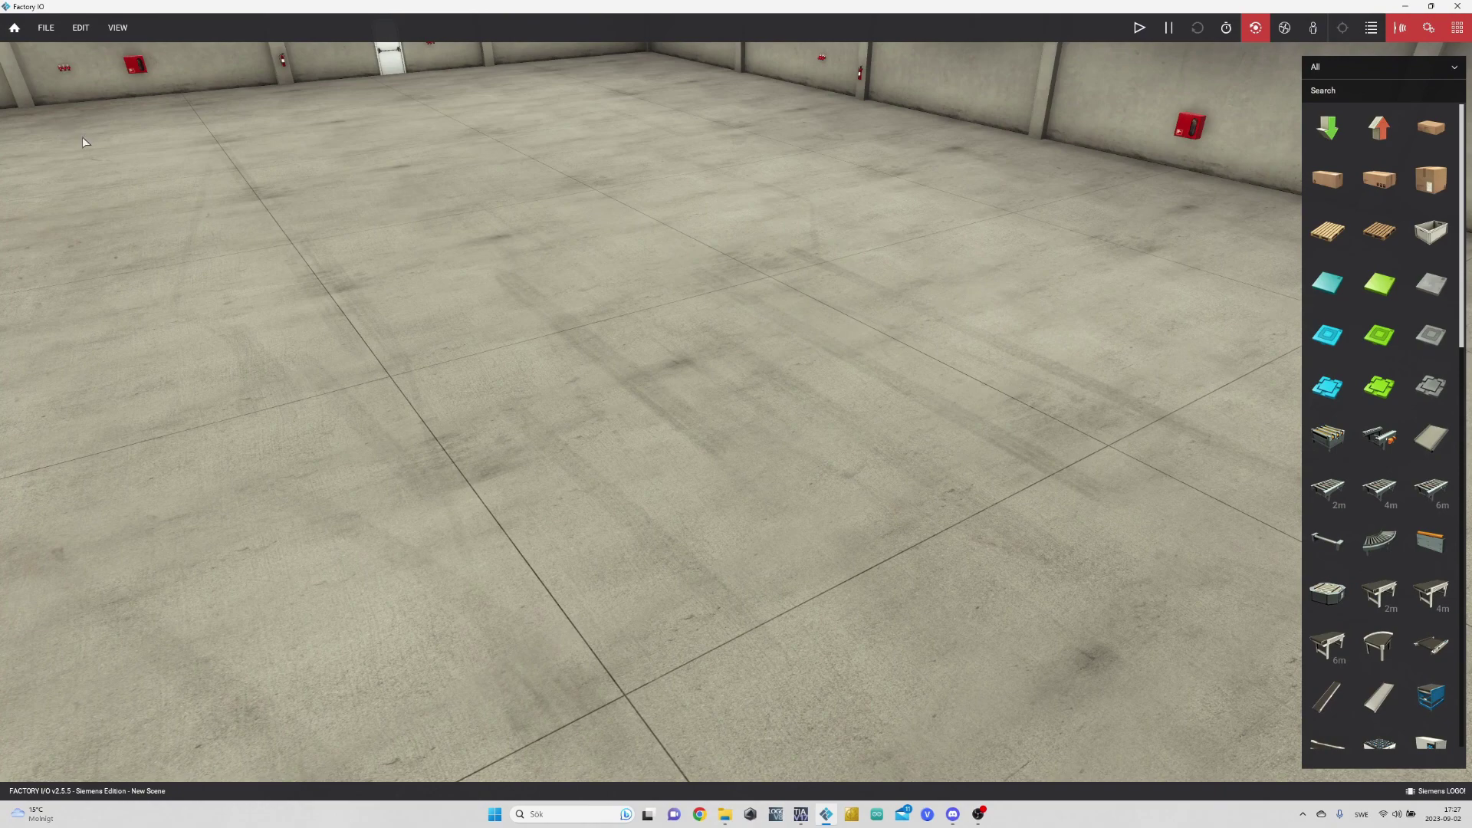
pyautogui.moveTo(879, 477)
pyautogui.mouseDown(button='right')
pyautogui.moveTo(793, 501)
pyautogui.moveTo(331, 503)
pyautogui.mouseUp(button='right')
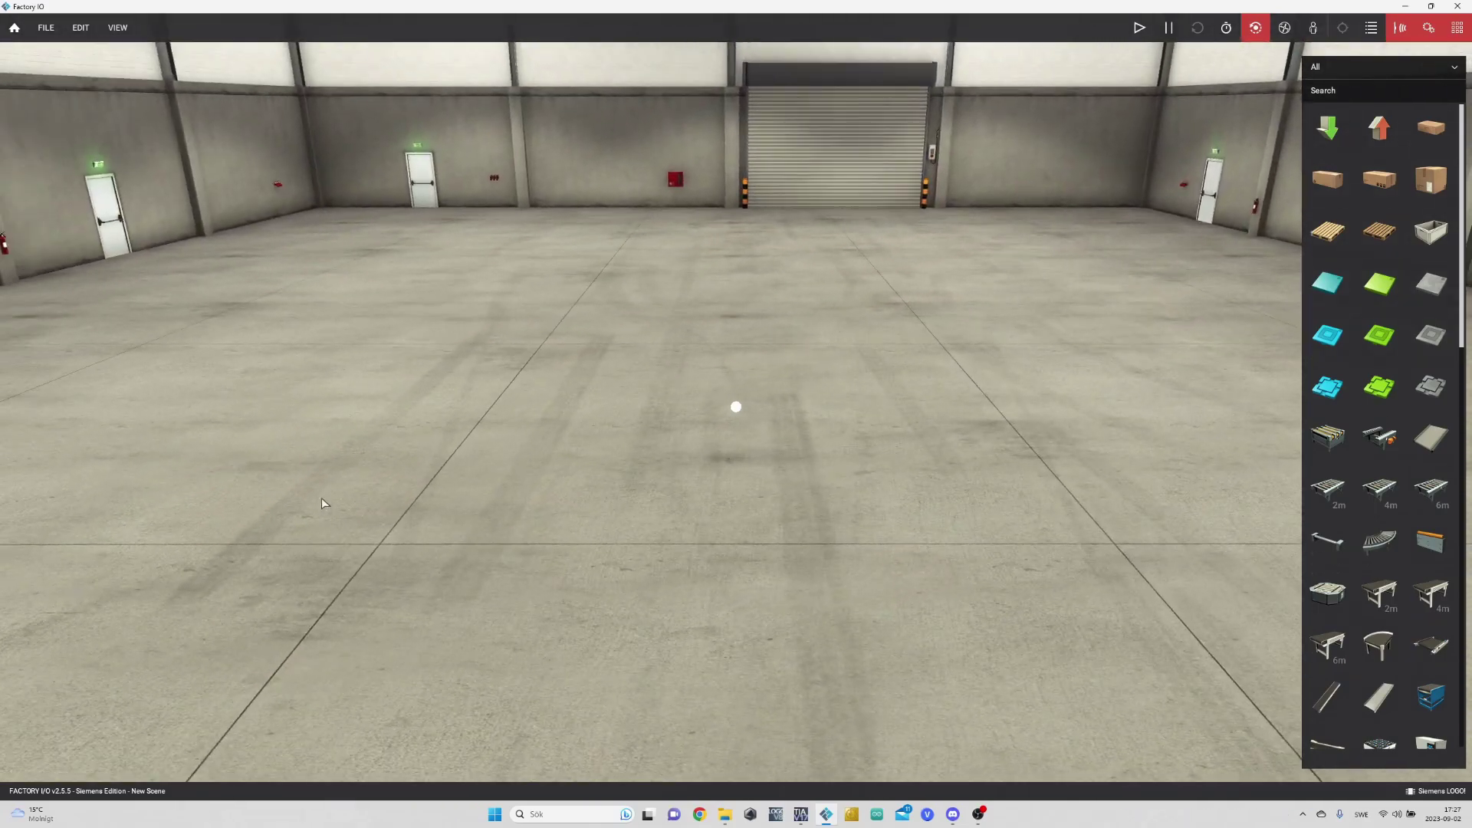
pyautogui.moveTo(331, 504); pyautogui.dragTo(805, 500, button='right')
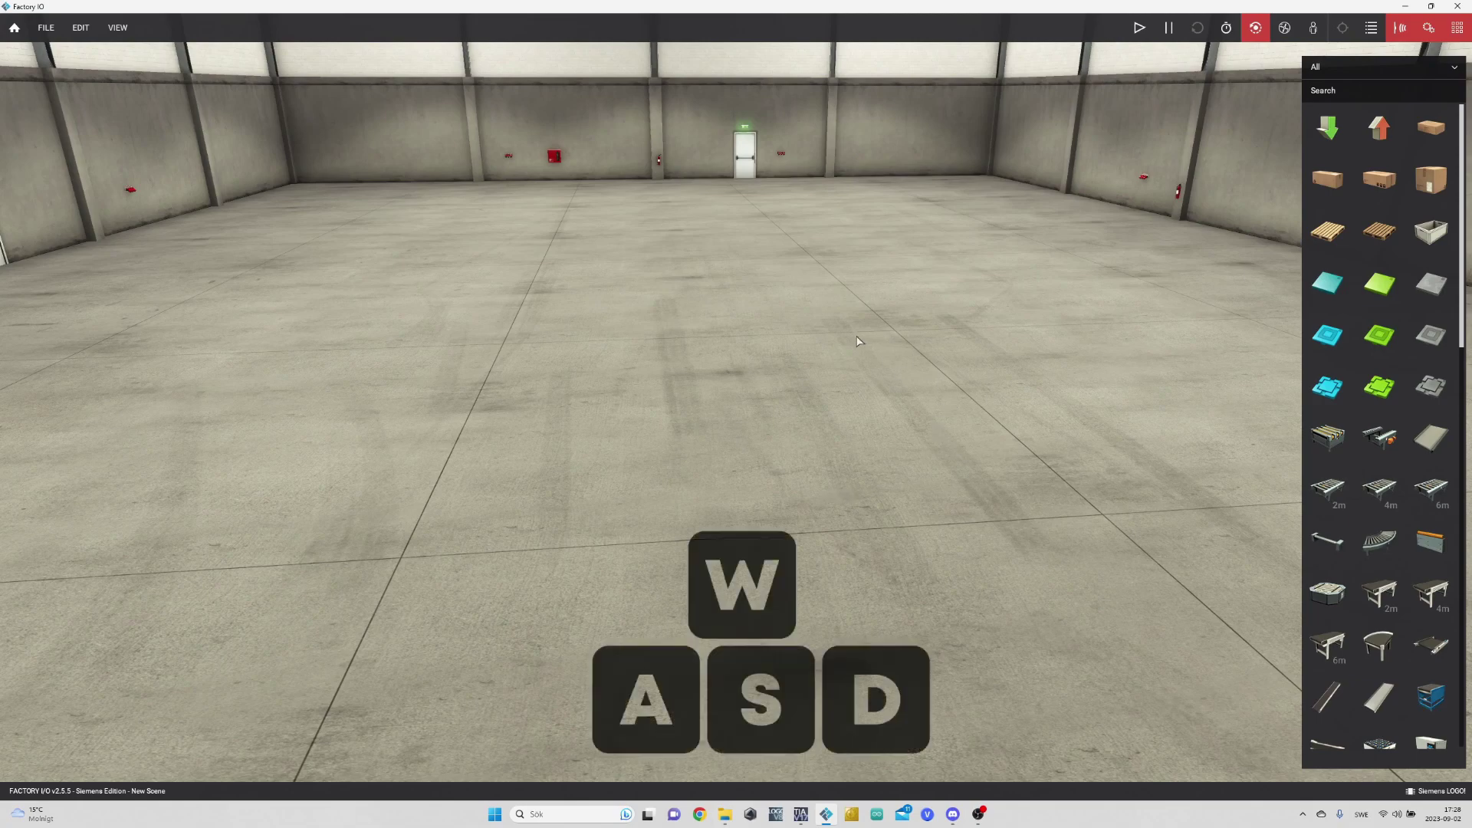
pyautogui.moveTo(857, 335)
pyautogui.mouseDown(button='right')
pyautogui.moveTo(486, 246)
pyautogui.moveTo(379, 296)
pyautogui.moveTo(437, 358)
pyautogui.moveTo(888, 361)
pyautogui.moveTo(839, 351)
pyautogui.mouseUp(button='right')
# Step: Explore the warehouse by moving in, tilting, and using first-person view, then return to orbit view
pyautogui.press('w')
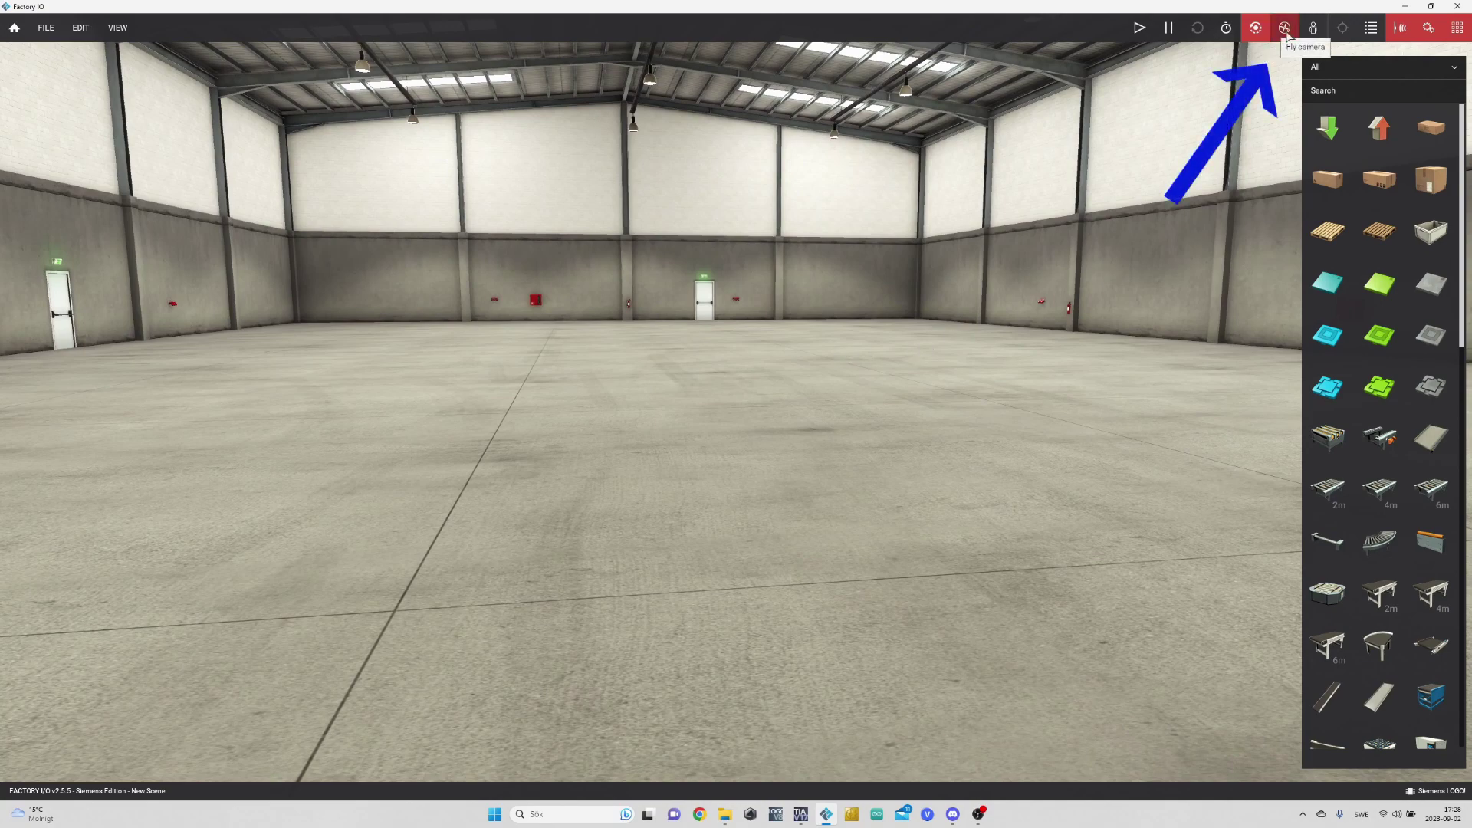
pyautogui.moveTo(840, 351)
pyautogui.mouseDown(button='right')
pyautogui.moveTo(812, 402)
pyautogui.moveTo(751, 368)
pyautogui.moveTo(751, 330)
pyautogui.moveTo(813, 360)
pyautogui.moveTo(812, 306)
pyautogui.moveTo(721, 353)
pyautogui.moveTo(728, 299)
pyautogui.moveTo(698, 322)
pyautogui.moveTo(805, 380)
pyautogui.moveTo(774, 333)
pyautogui.mouseUp(button='right')
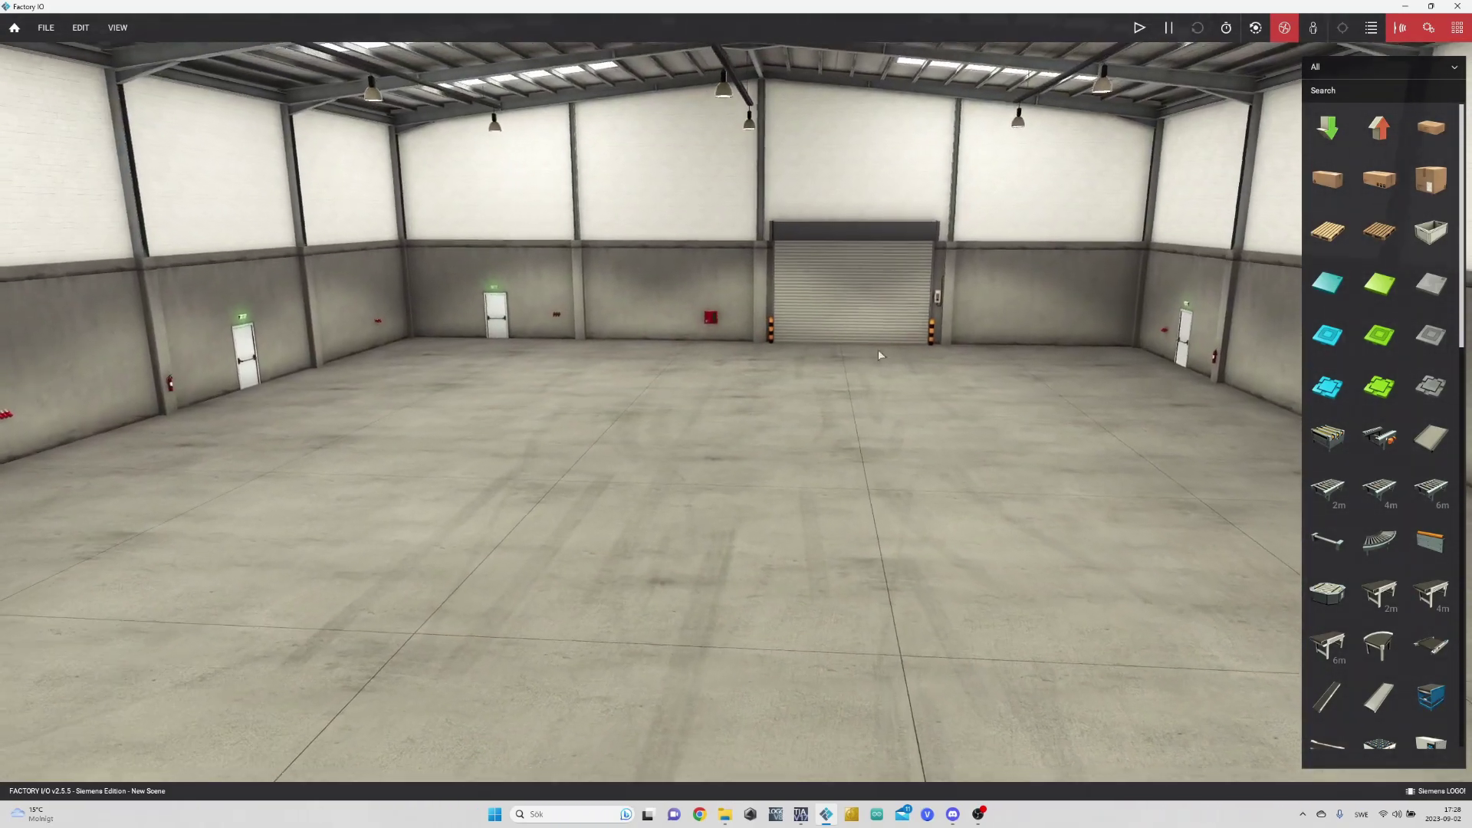
pyautogui.click(1313, 28)
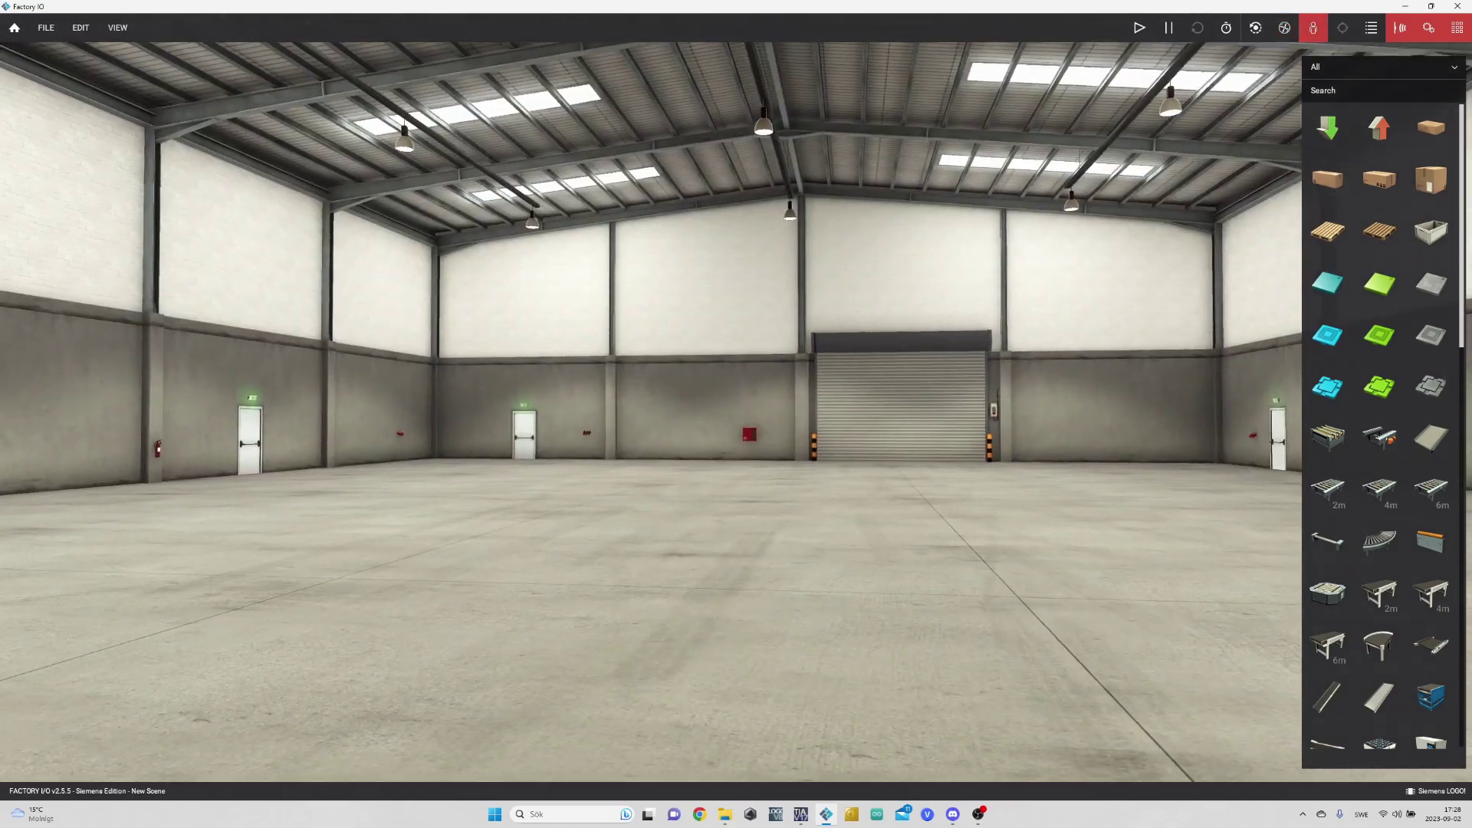
pyautogui.moveTo(775, 334)
pyautogui.mouseDown(button='right')
pyautogui.moveTo(651, 341)
pyautogui.moveTo(766, 360)
pyautogui.moveTo(1111, 352)
pyautogui.mouseUp(button='right')
pyautogui.press('1')
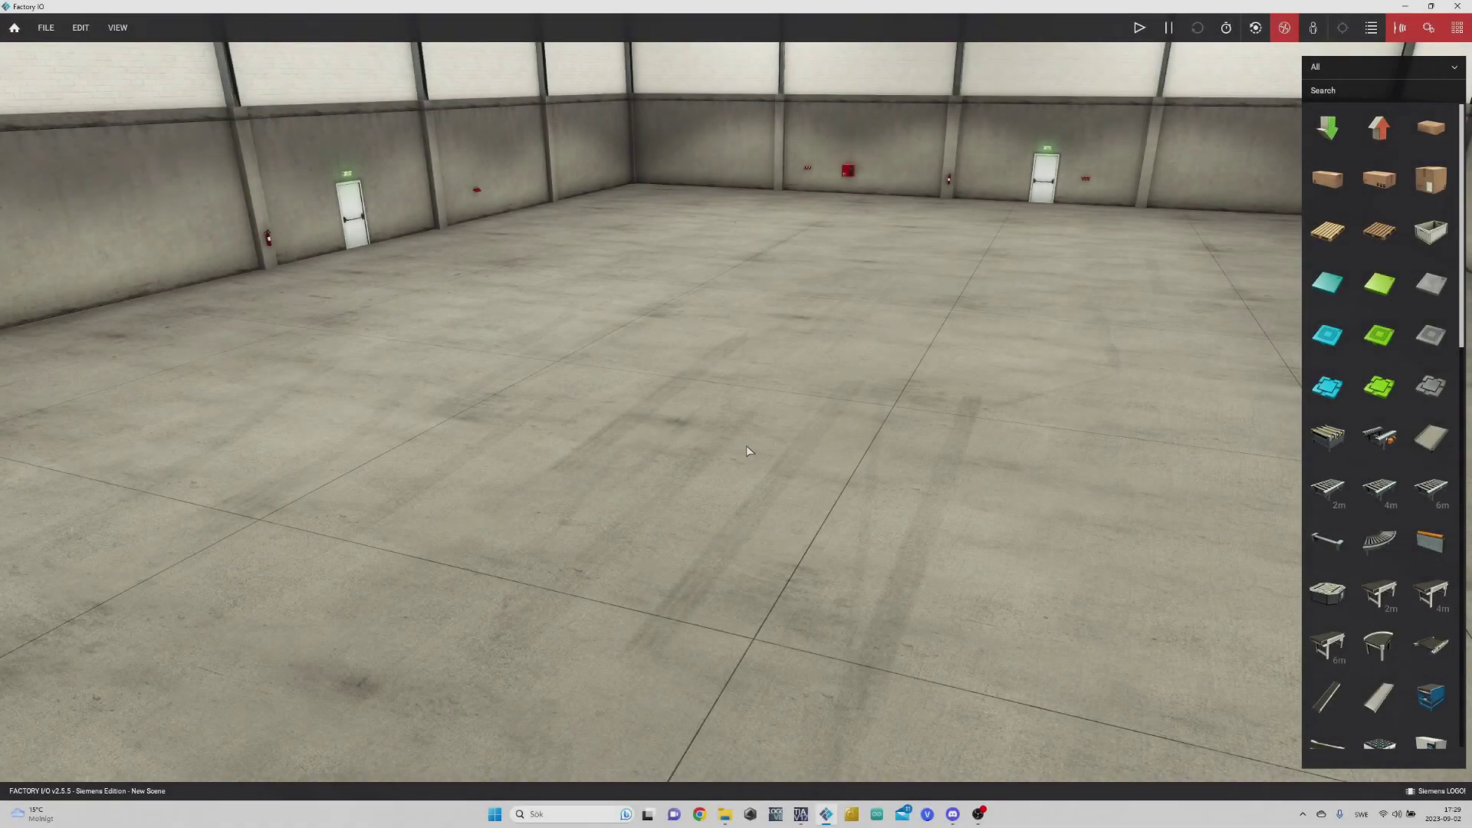
# Step: Place a Roller Conveyor (4m) on the floor and set a wooden pallet on its end
pyautogui.scroll(3, 755, 448)
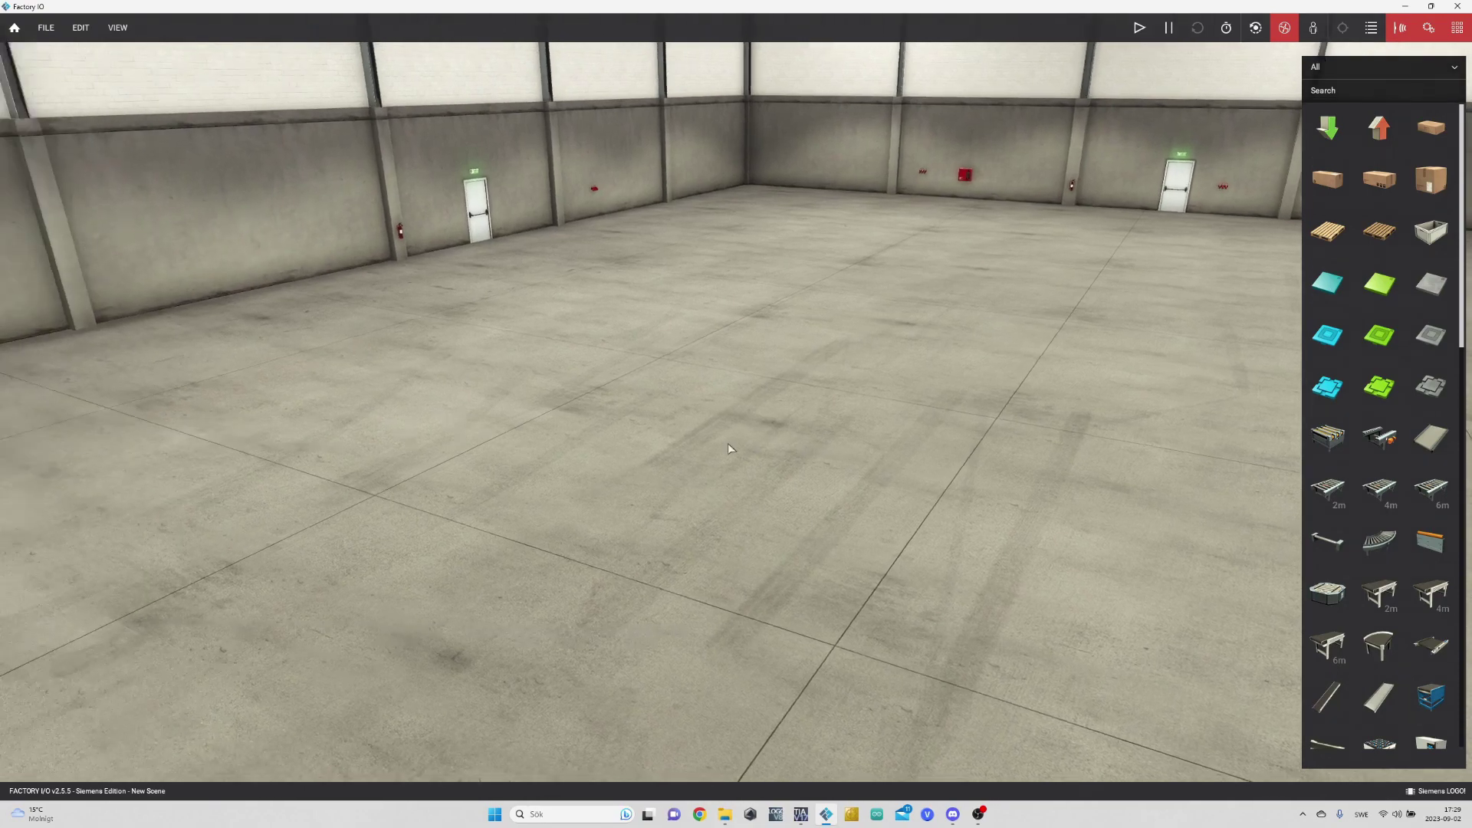
pyautogui.moveTo(755, 448); pyautogui.dragTo(667, 476, button='right')
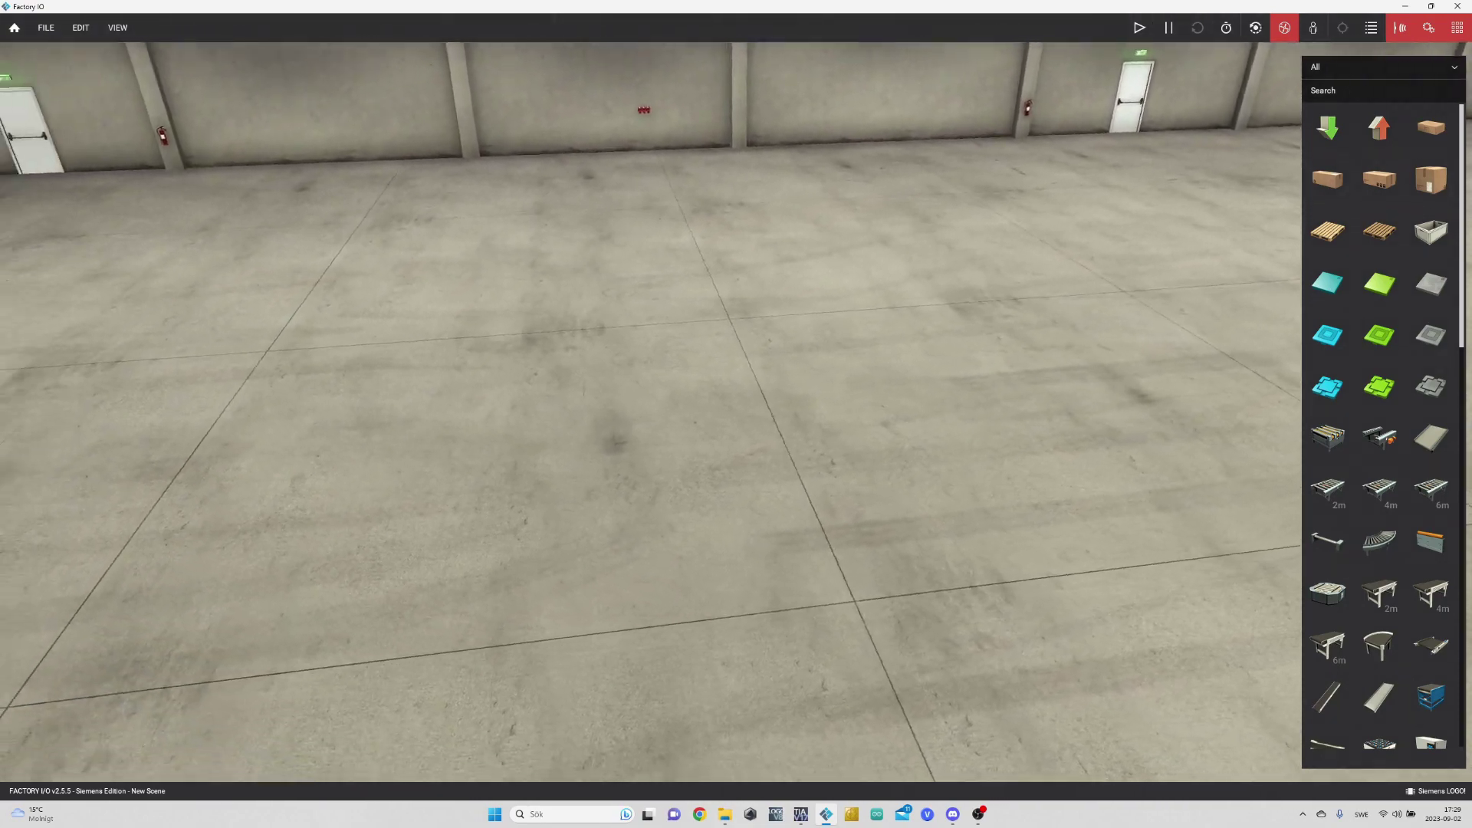
pyautogui.moveTo(736, 414); pyautogui.dragTo(755, 409, button='right')
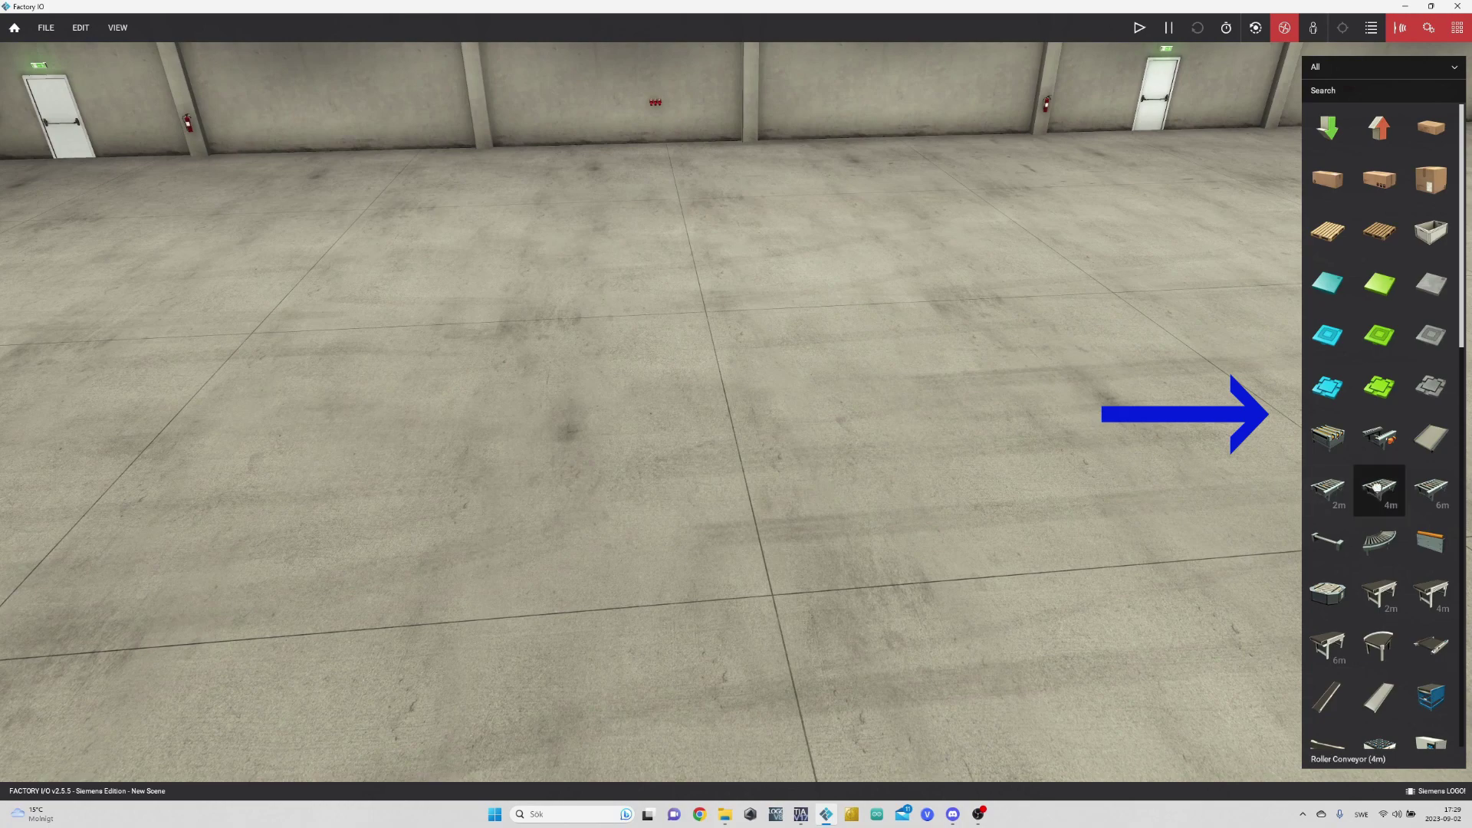
pyautogui.moveTo(1379, 491); pyautogui.dragTo(705, 530)
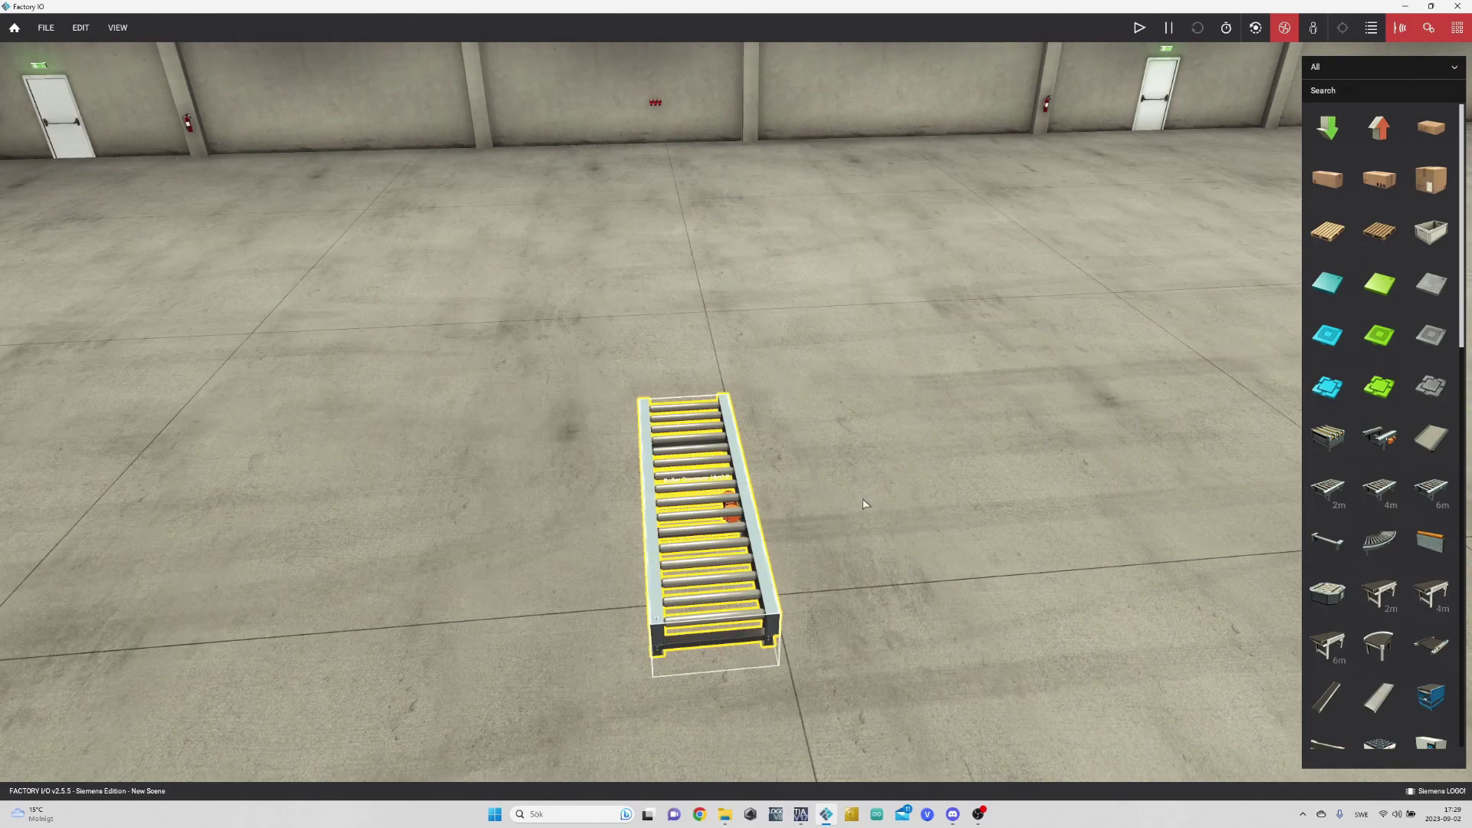
pyautogui.moveTo(886, 503); pyautogui.dragTo(868, 499, button='right')
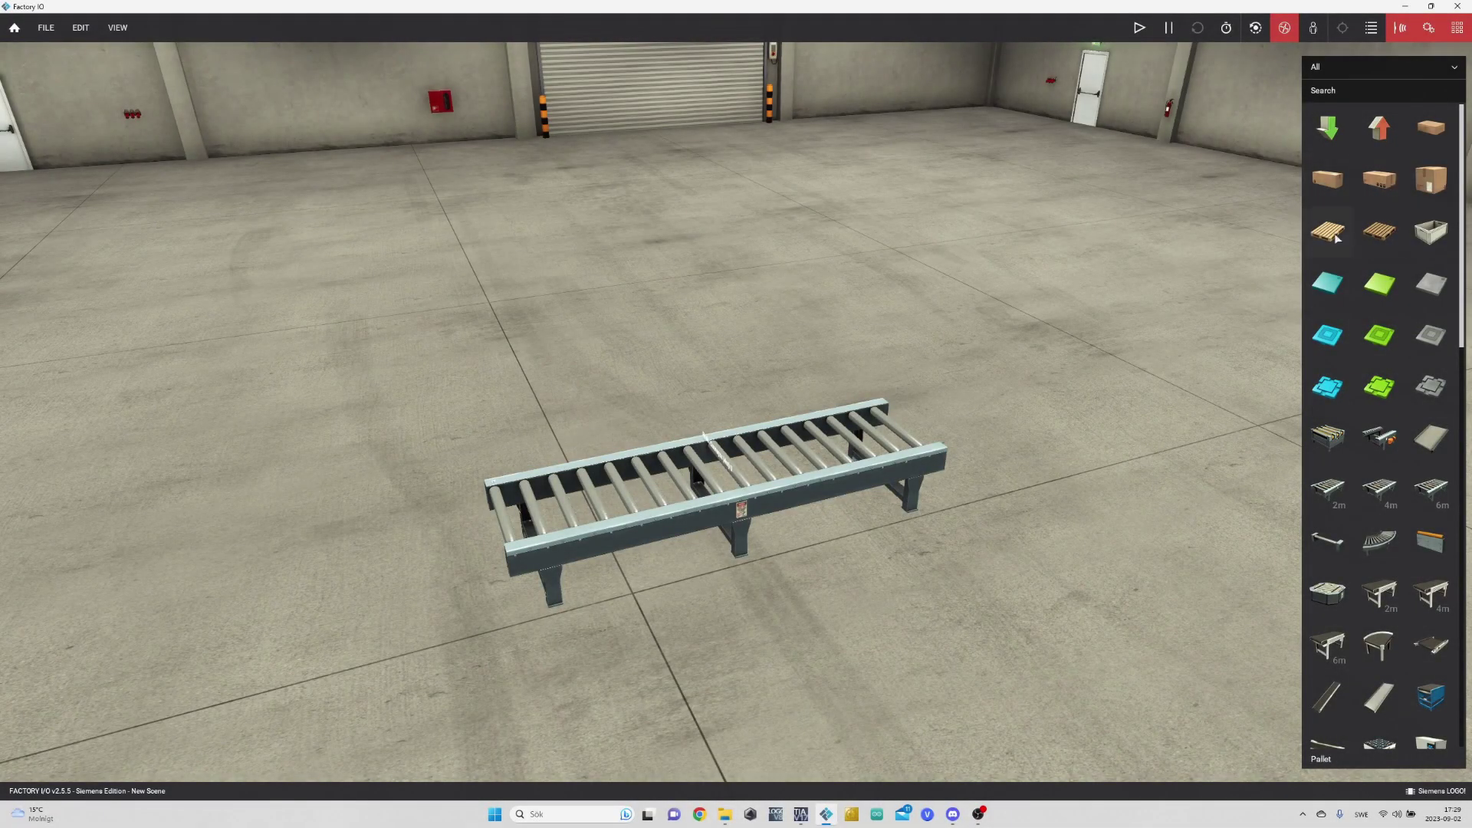
pyautogui.moveTo(1329, 237)
pyautogui.mouseDown()
pyautogui.moveTo(833, 566)
pyautogui.moveTo(597, 466)
pyautogui.moveTo(567, 499)
pyautogui.mouseUp()
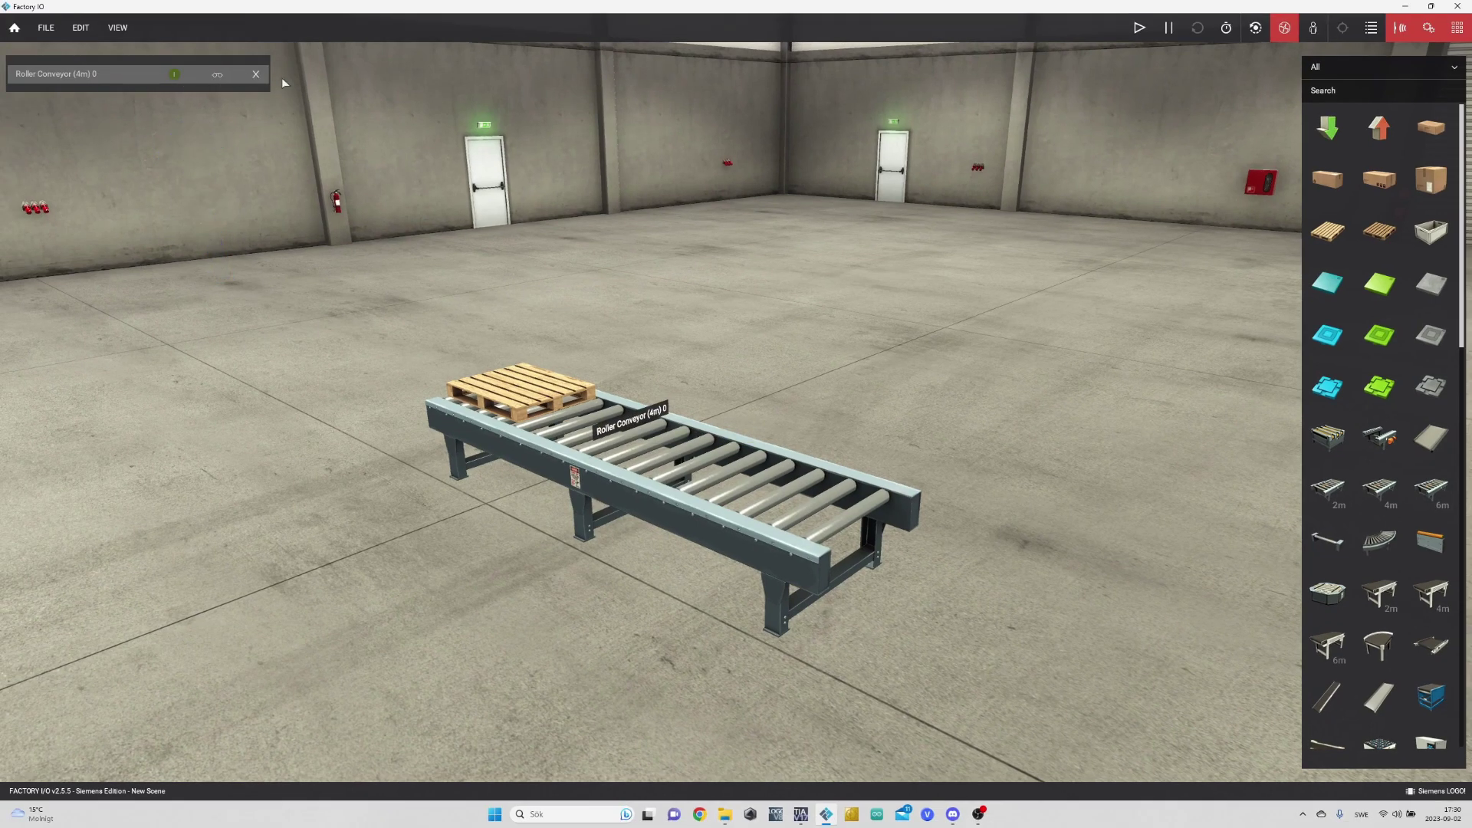
# Step: Test-run the conveyor by forcing it On during simulation, then stop and reset the scene
pyautogui.click(1139, 28)
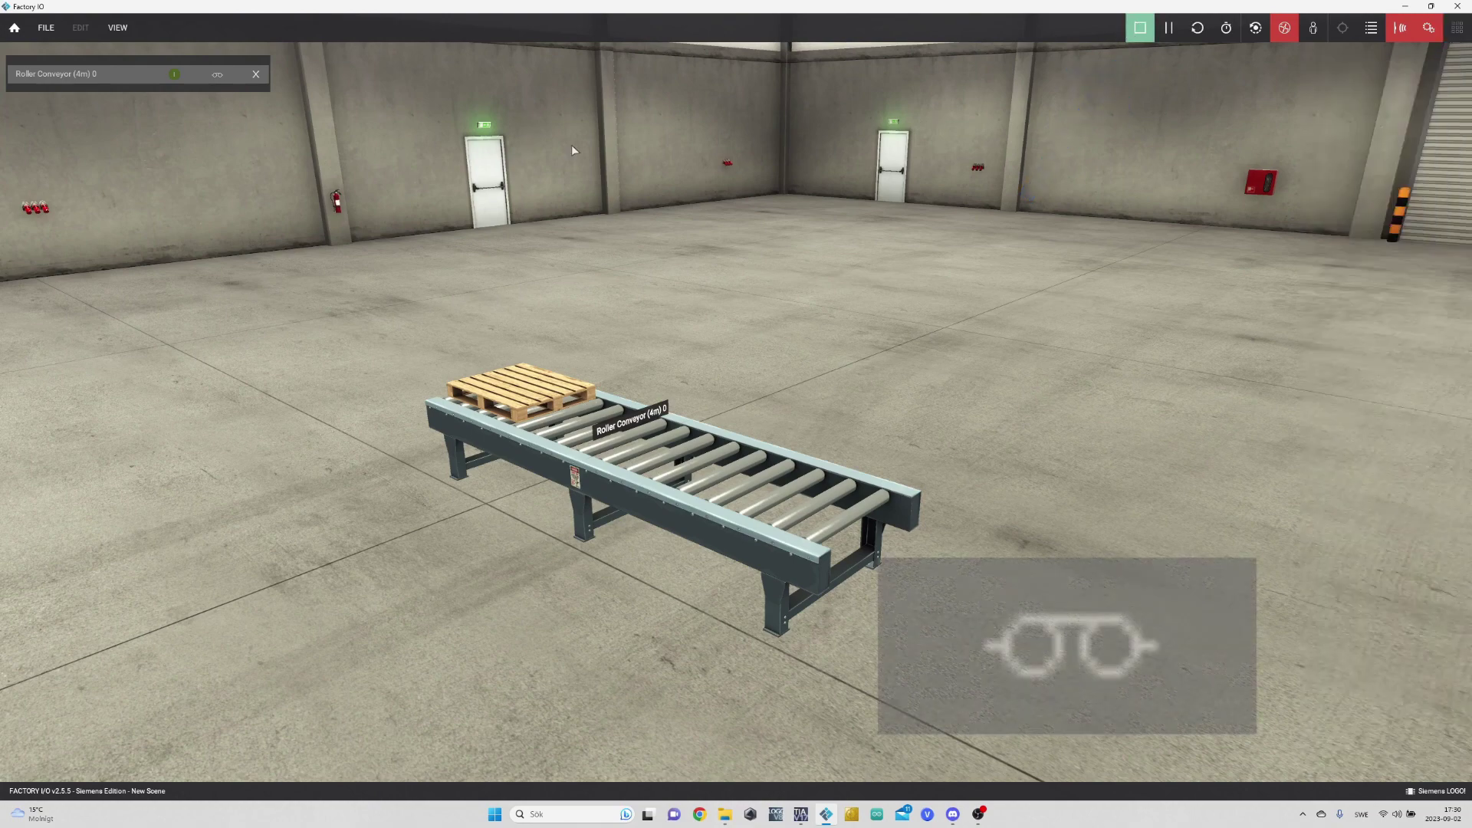
pyautogui.click(220, 75)
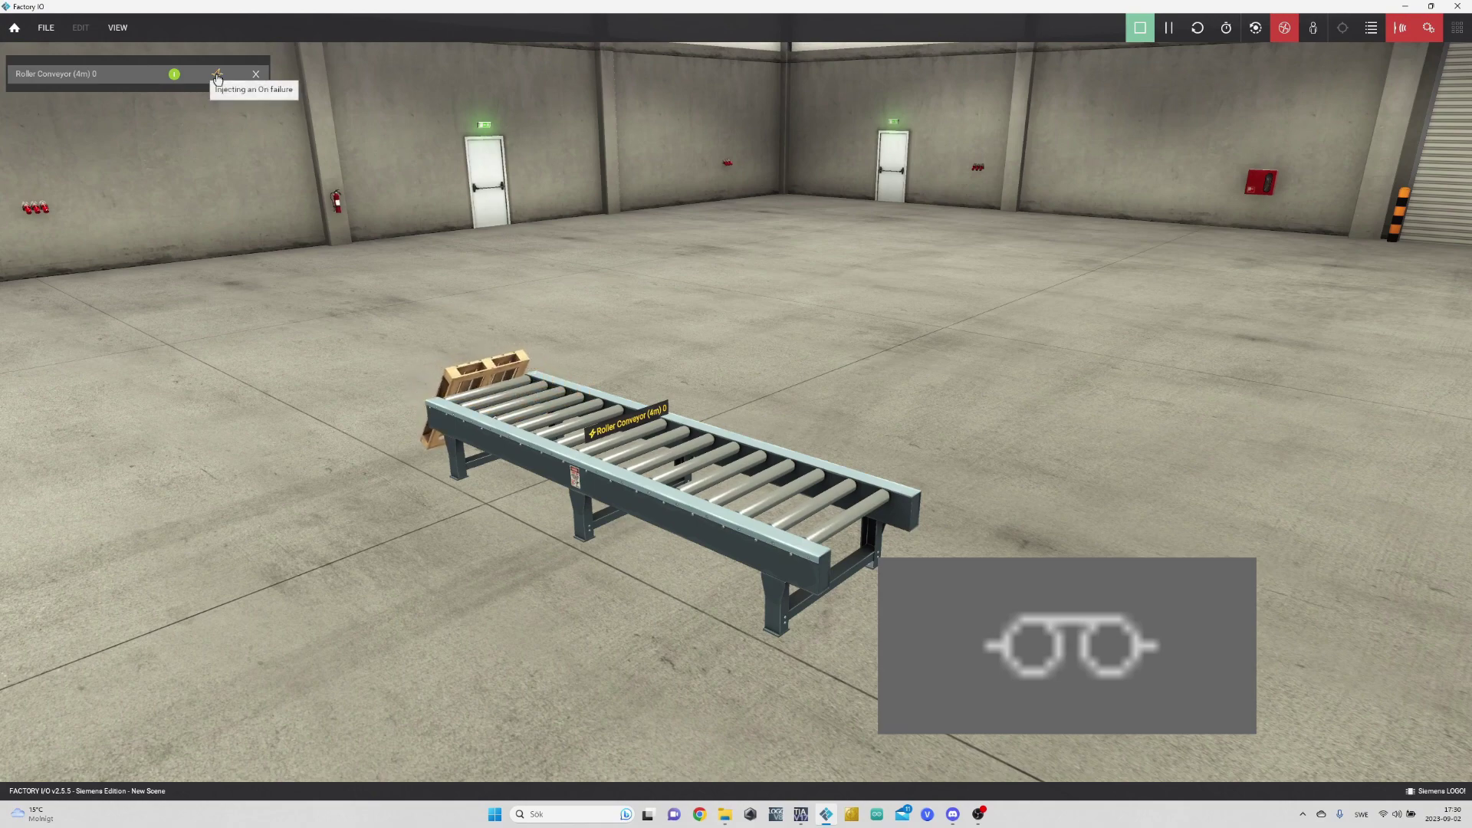
pyautogui.click(218, 77)
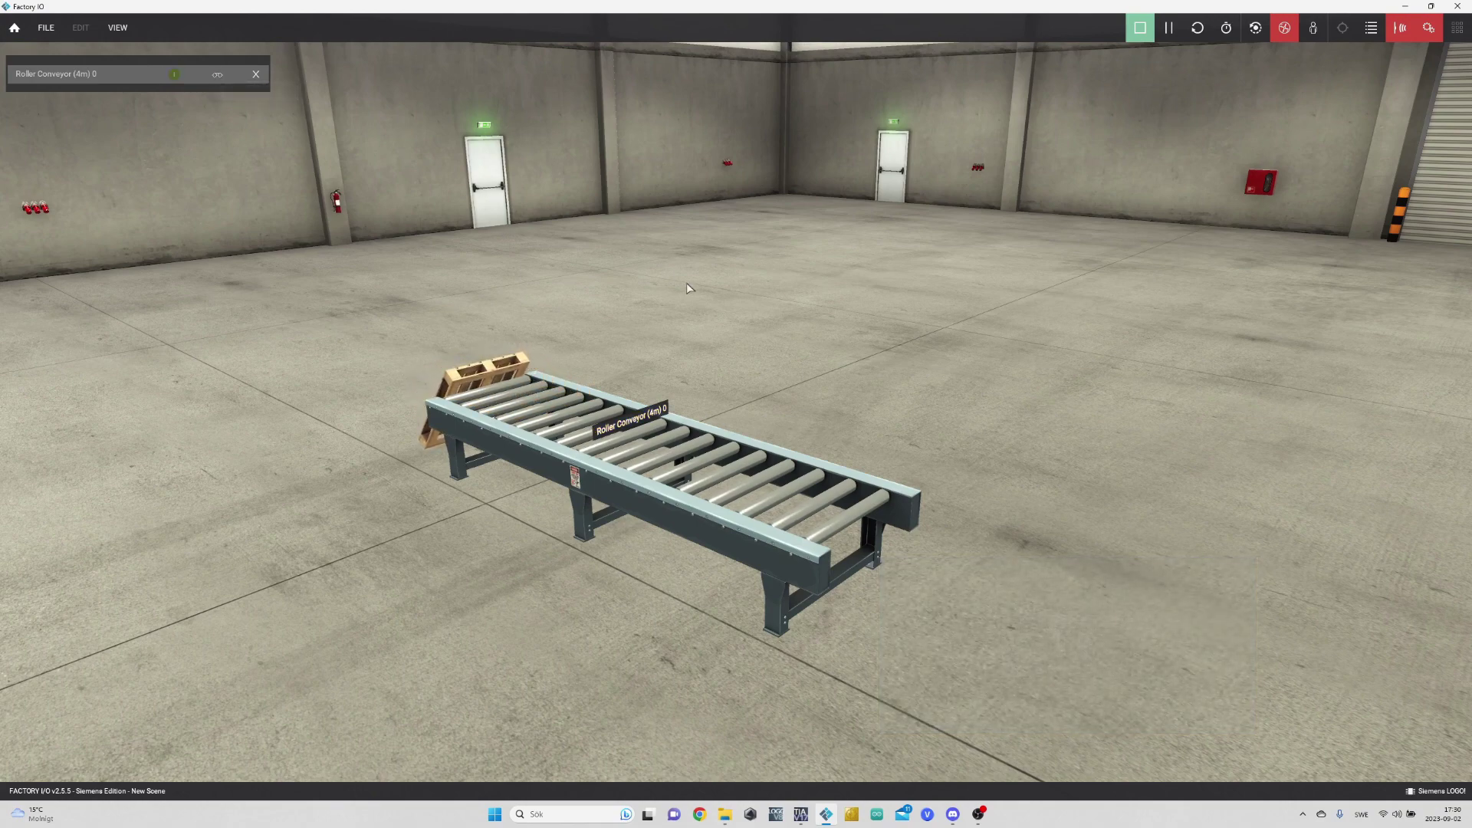
pyautogui.press('F5')
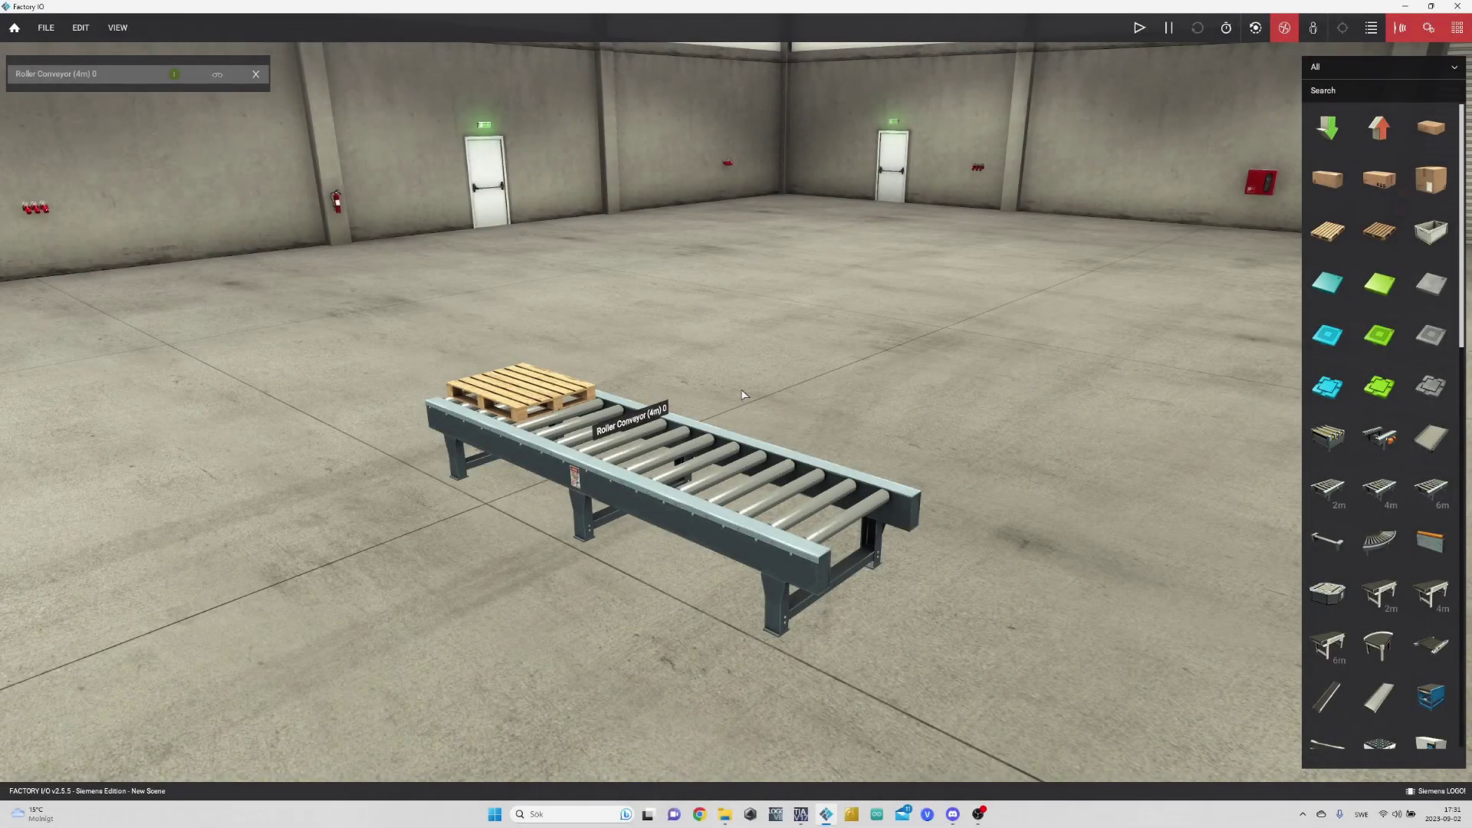
# Step: Configure the conveyor as Digital (+/-) and show its forward and reverse input controls
pyautogui.rightClick(678, 506)
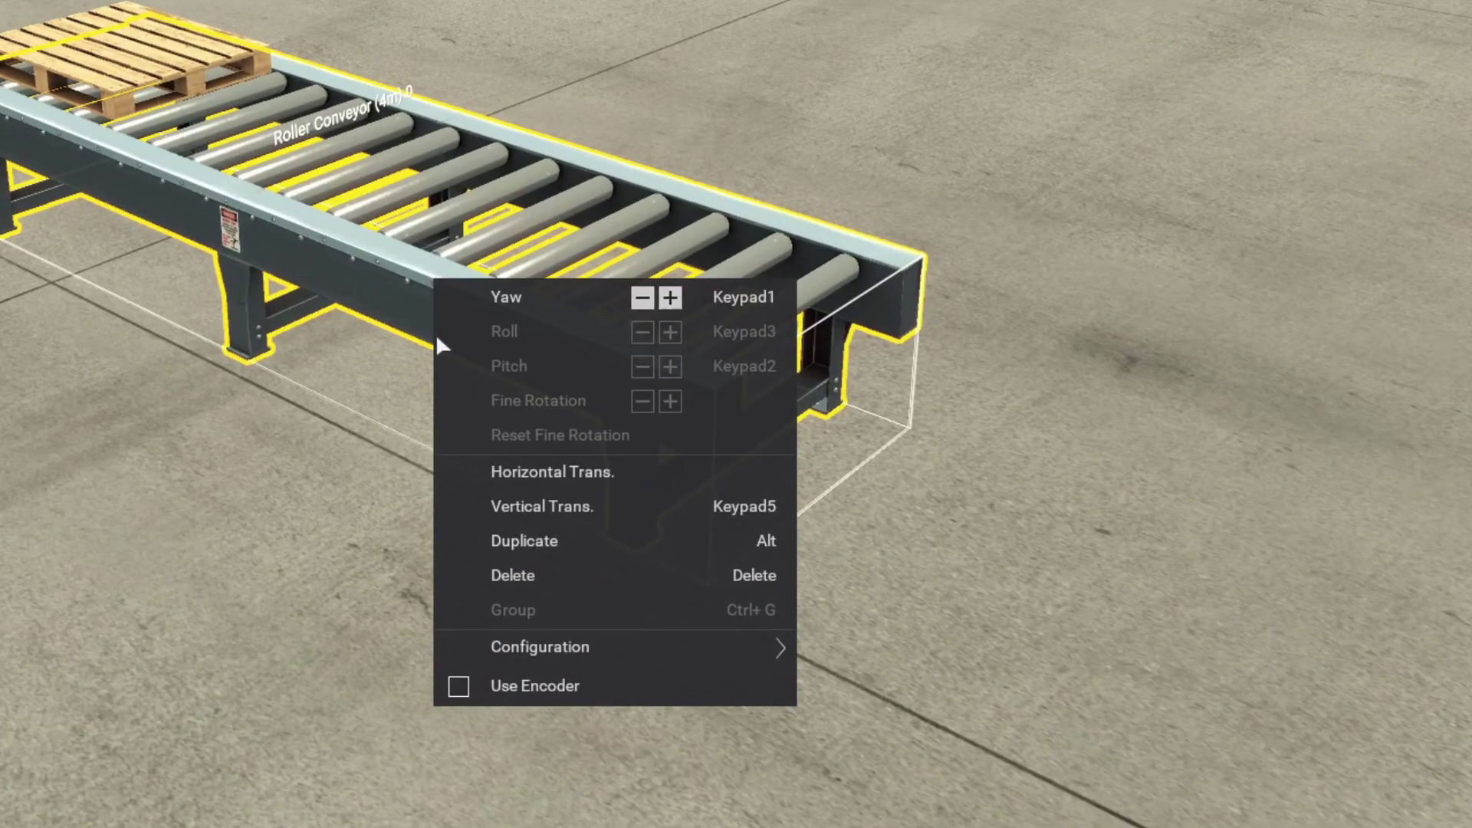
pyautogui.moveTo(725, 684)
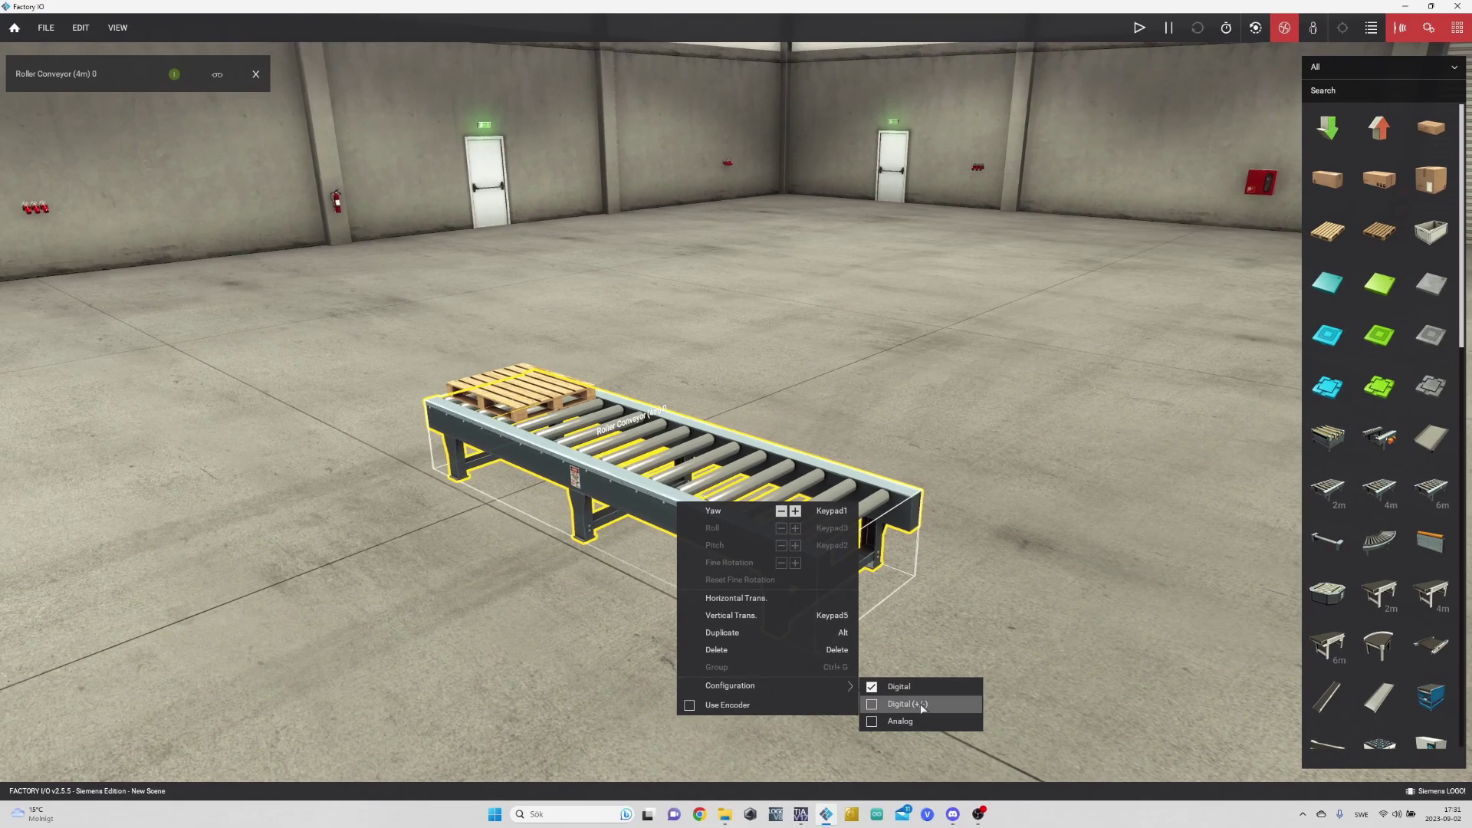
pyautogui.click(922, 707)
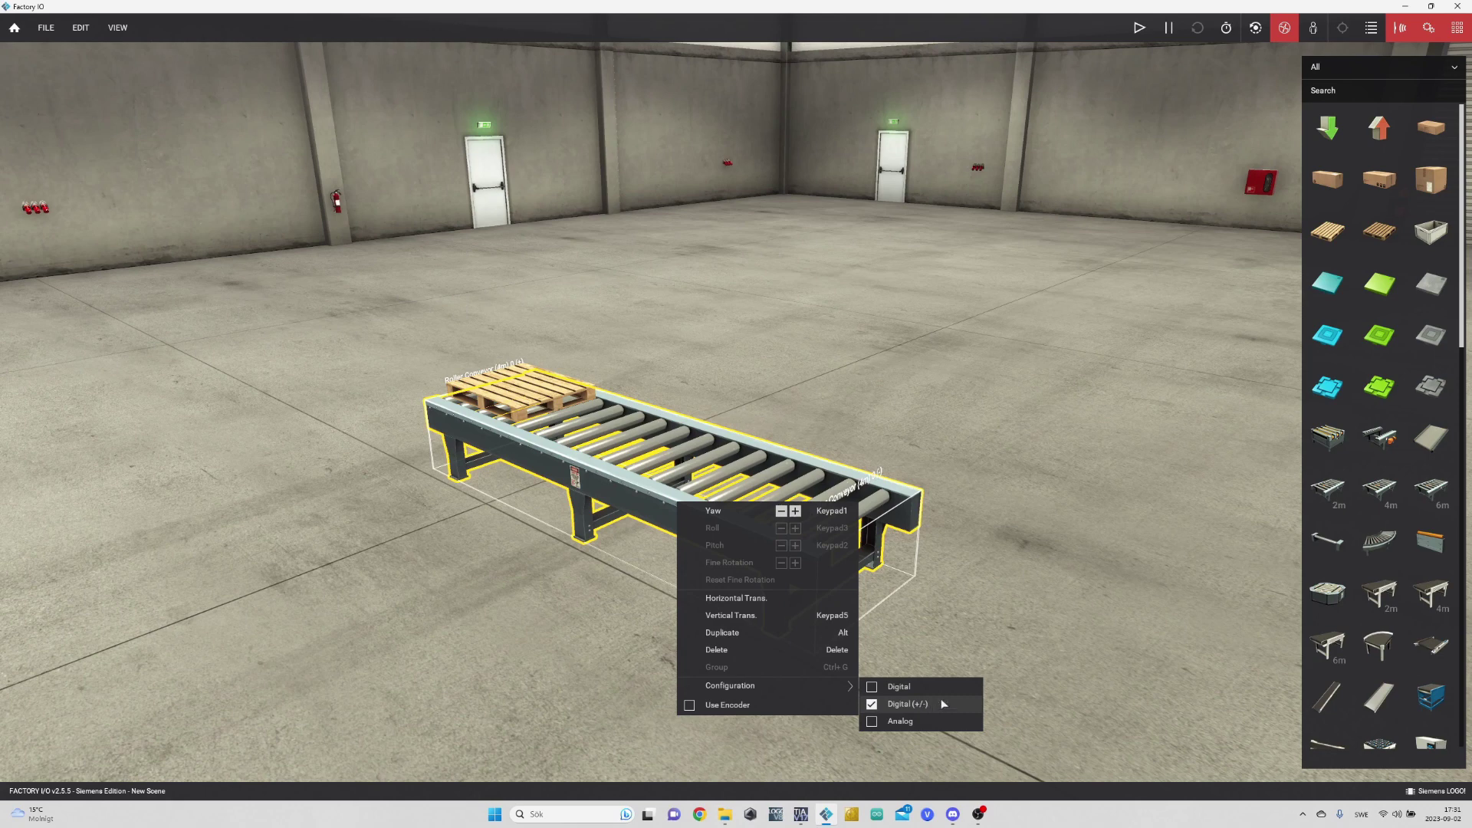
pyautogui.click(976, 547)
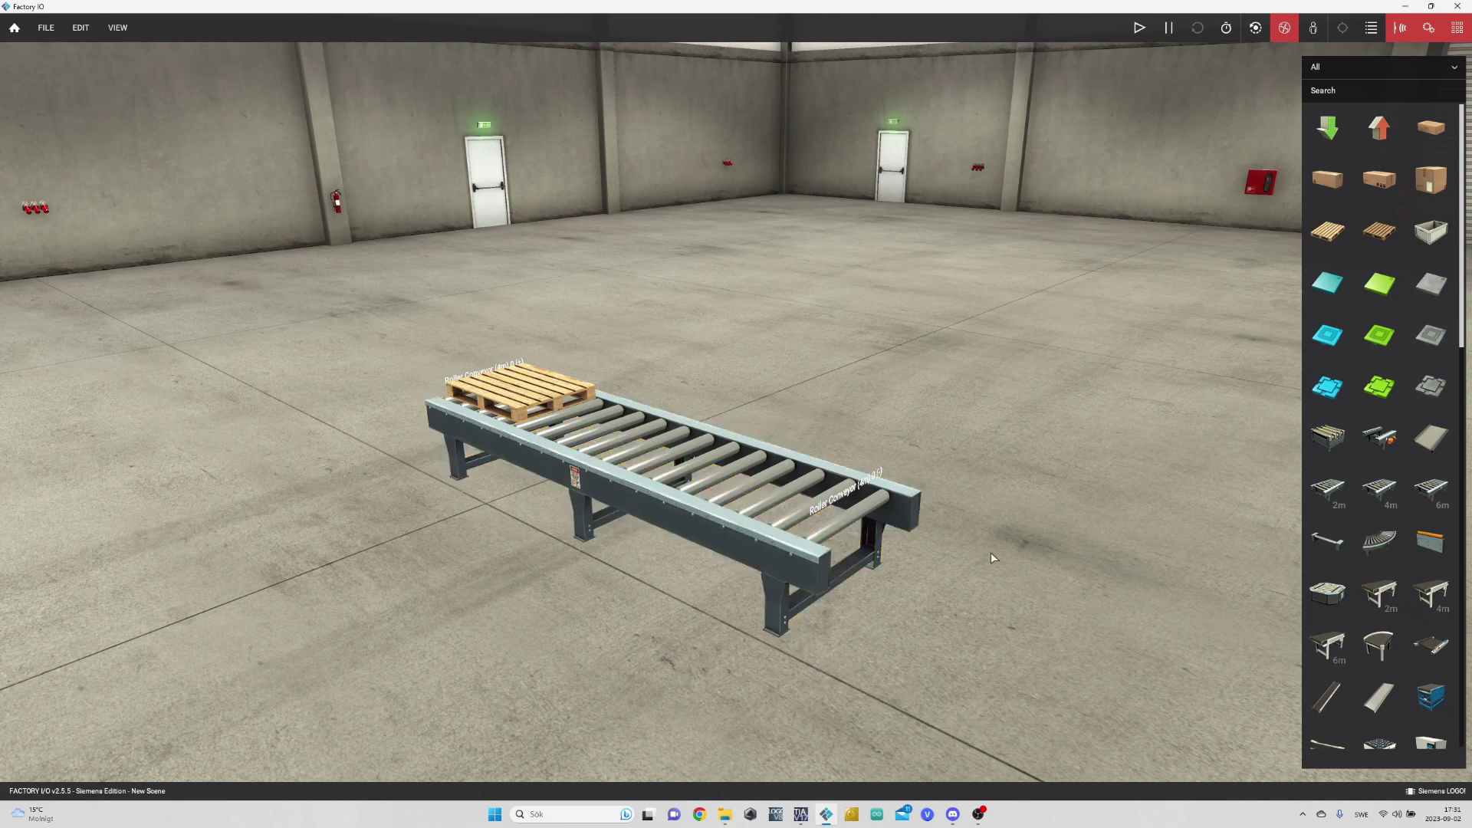
pyautogui.click(871, 483)
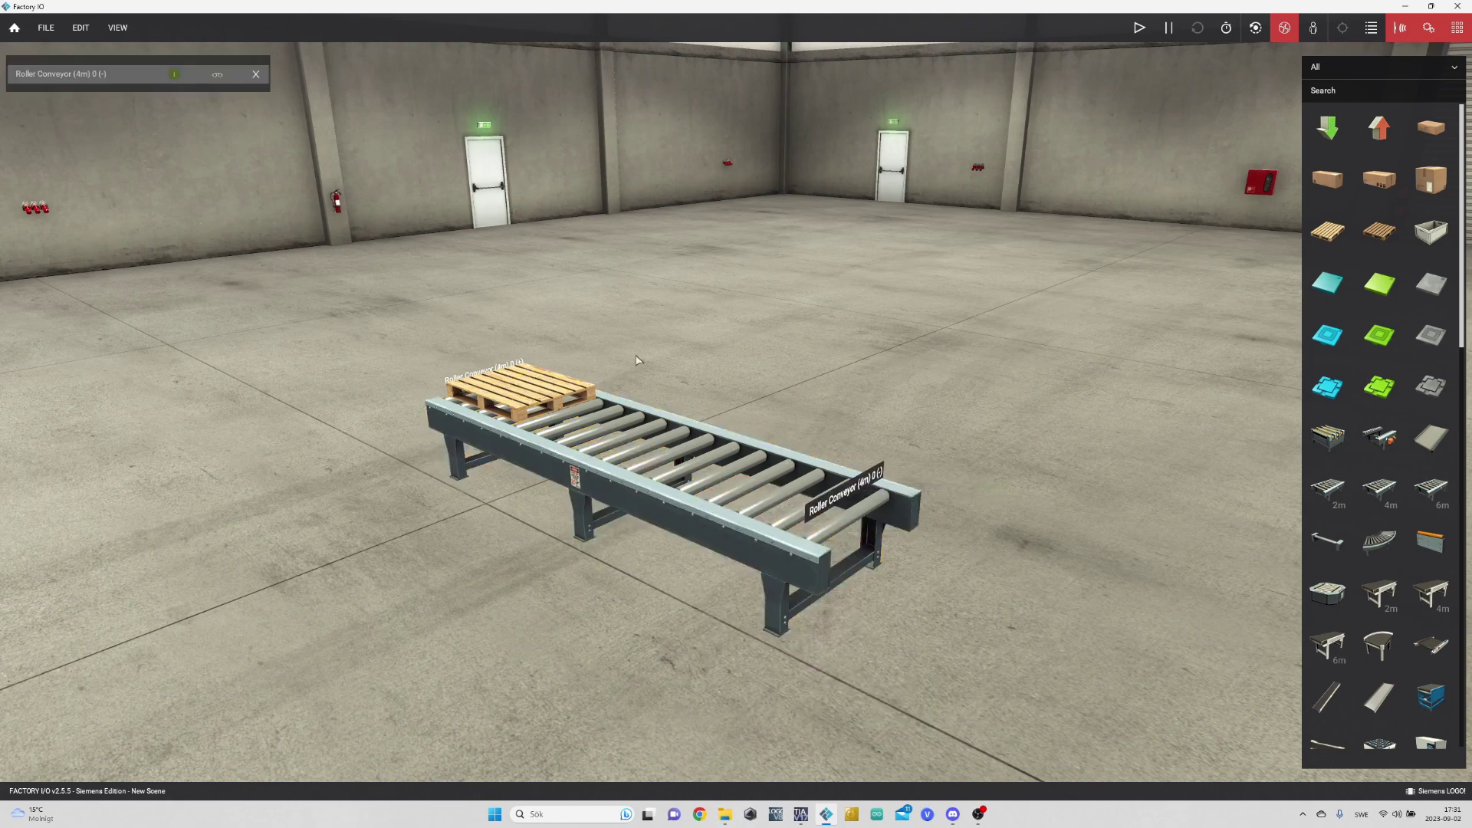
pyautogui.click(520, 366)
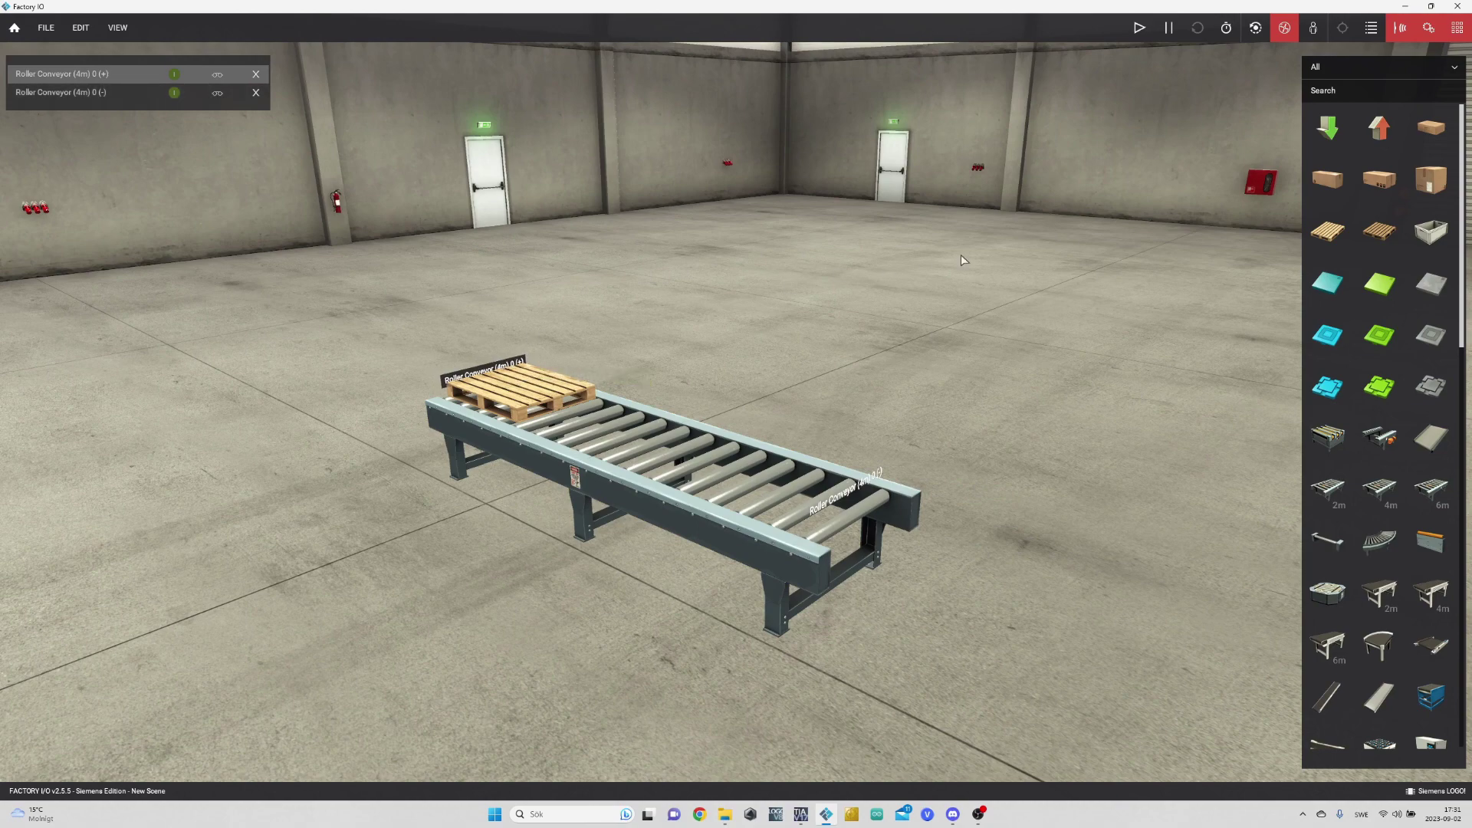
# Step: Simulate forcing the conveyor forward then reverse to move the pallet, then stop and reset
pyautogui.click(1139, 31)
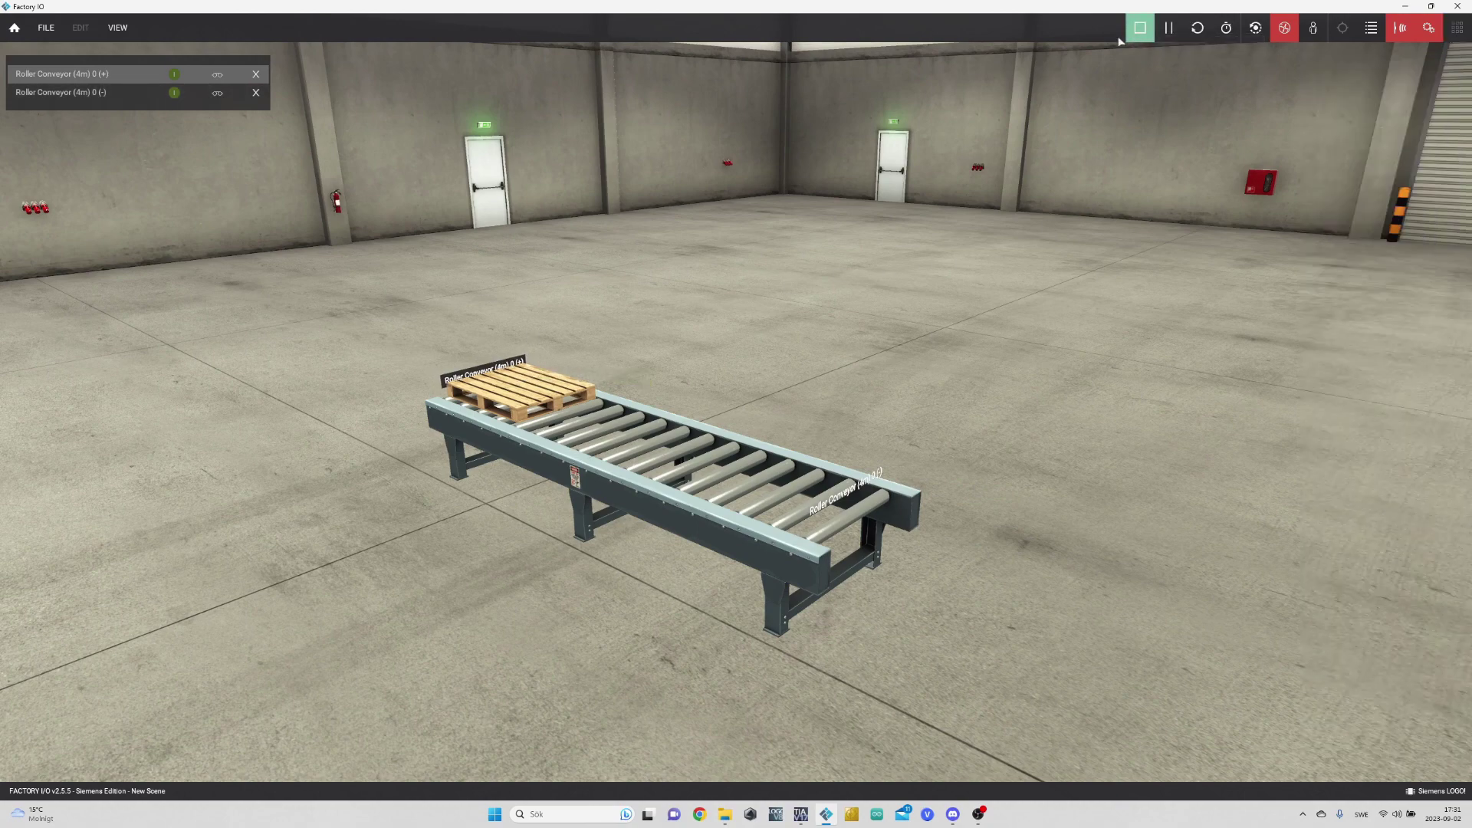
pyautogui.click(217, 76)
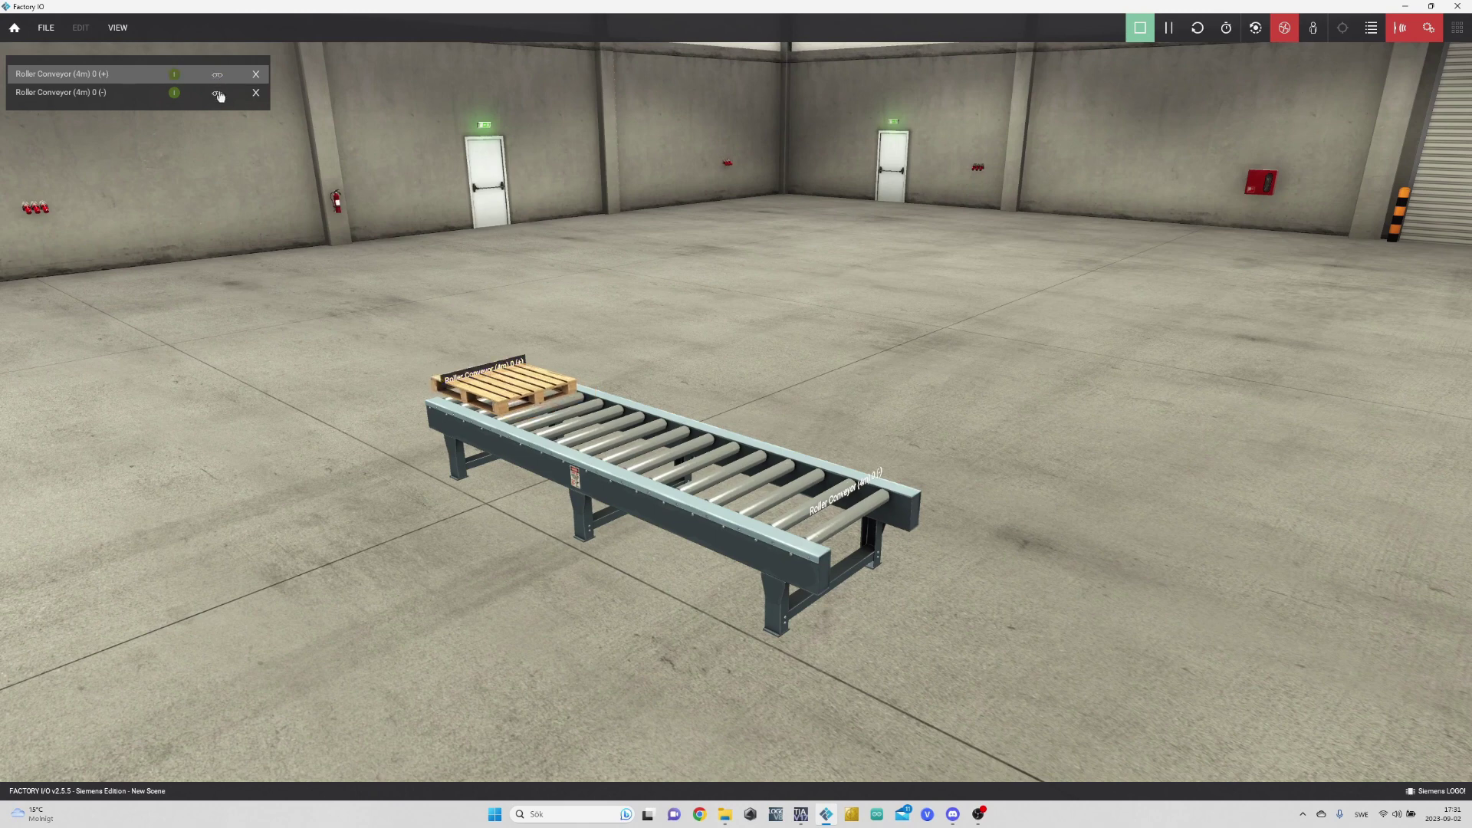
pyautogui.click(218, 94)
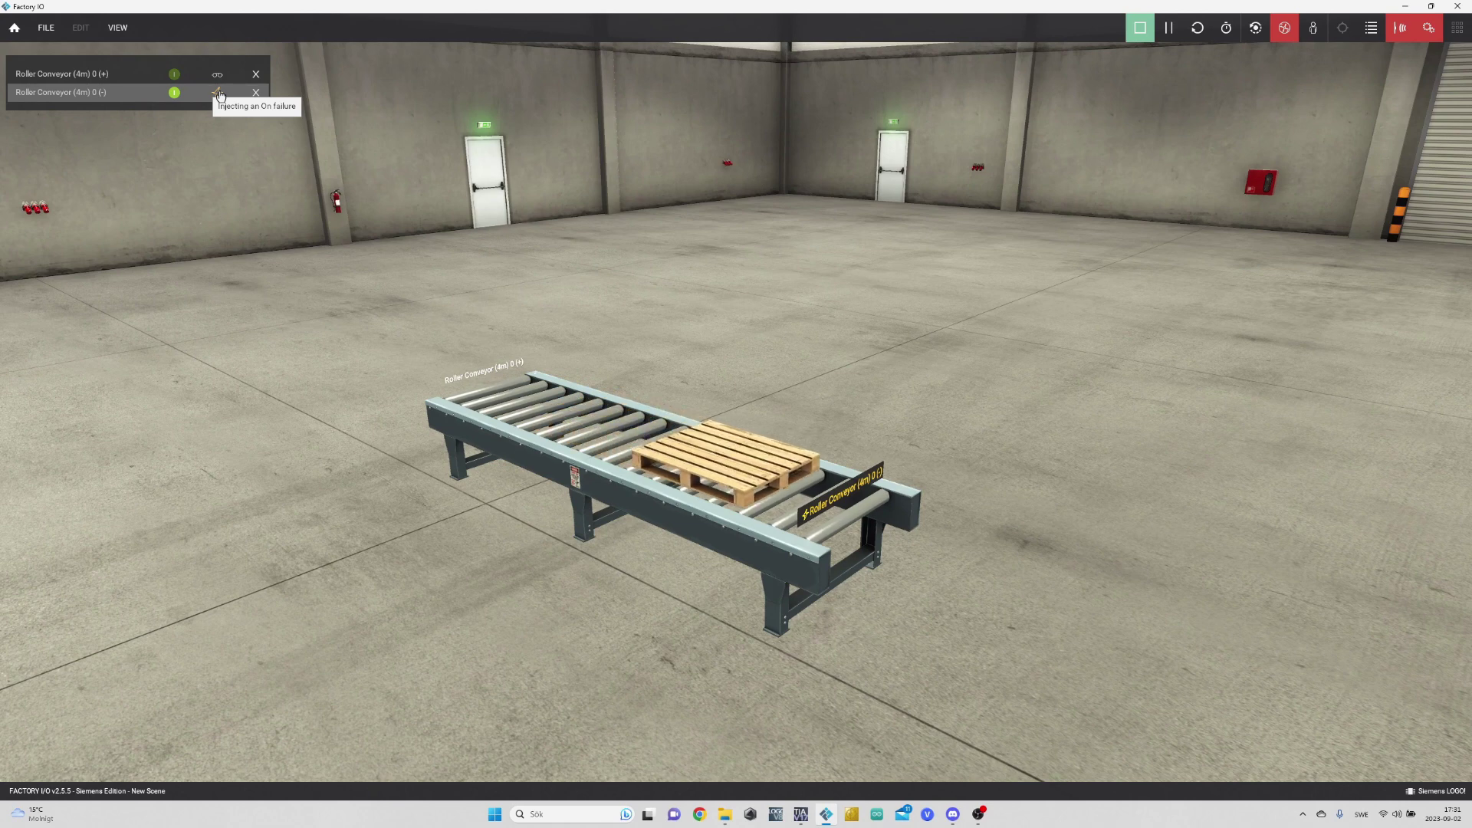
pyautogui.click(219, 93)
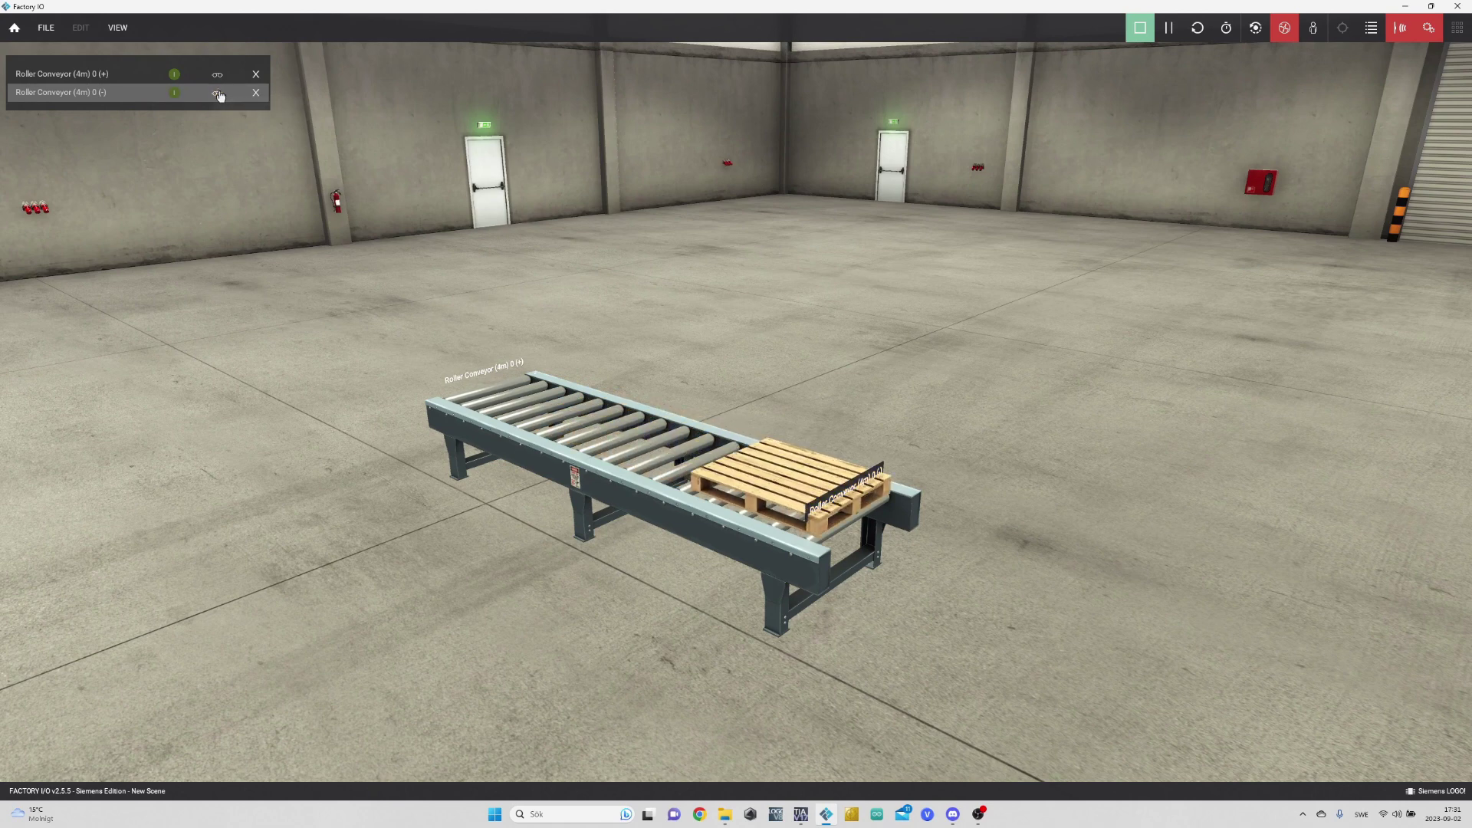
pyautogui.click(1150, 37)
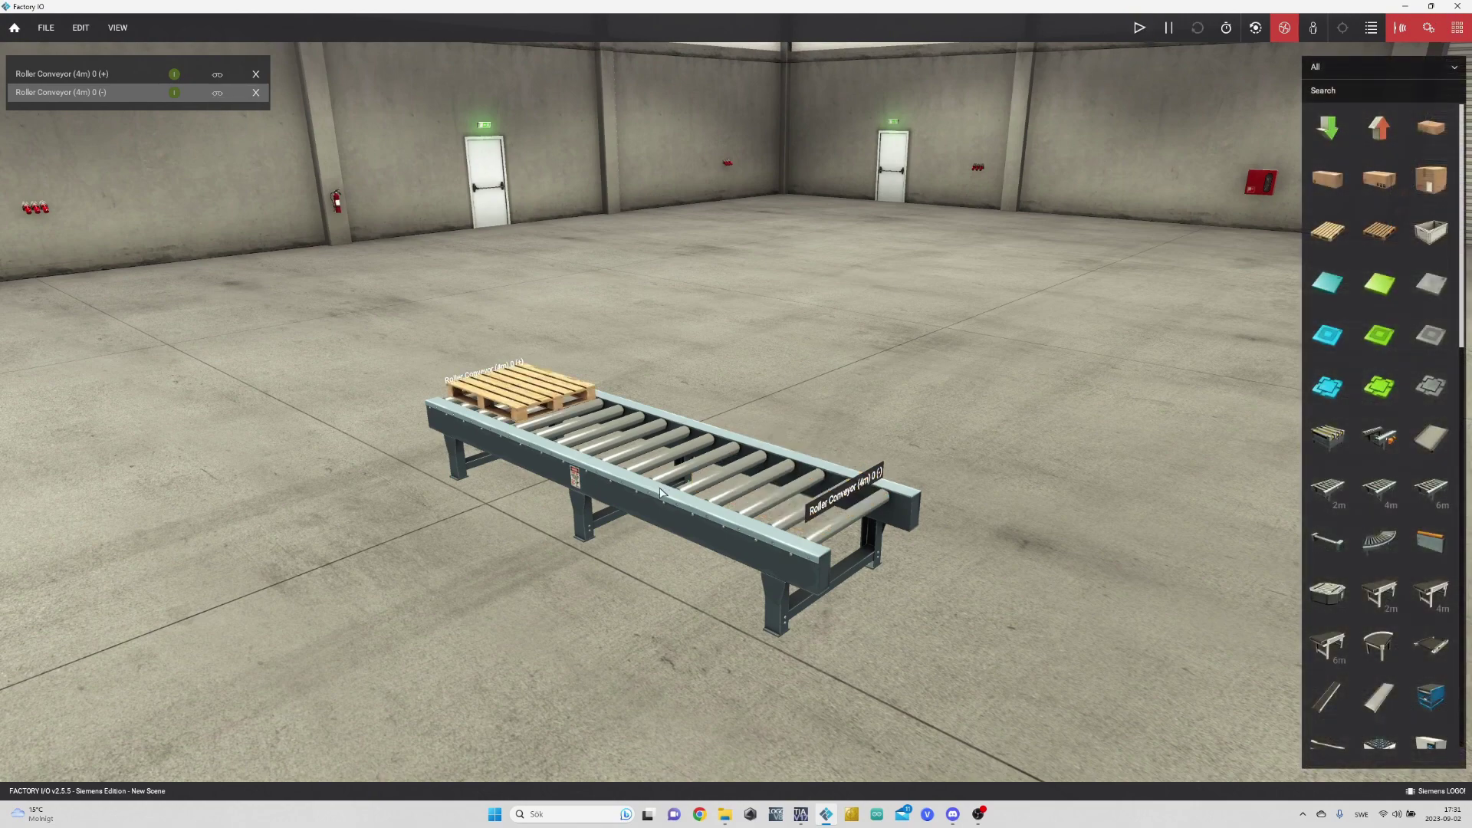
pyautogui.click(642, 503)
# Step: Switch the conveyor to analog speed control and show its speed control
pyautogui.rightClick(637, 498)
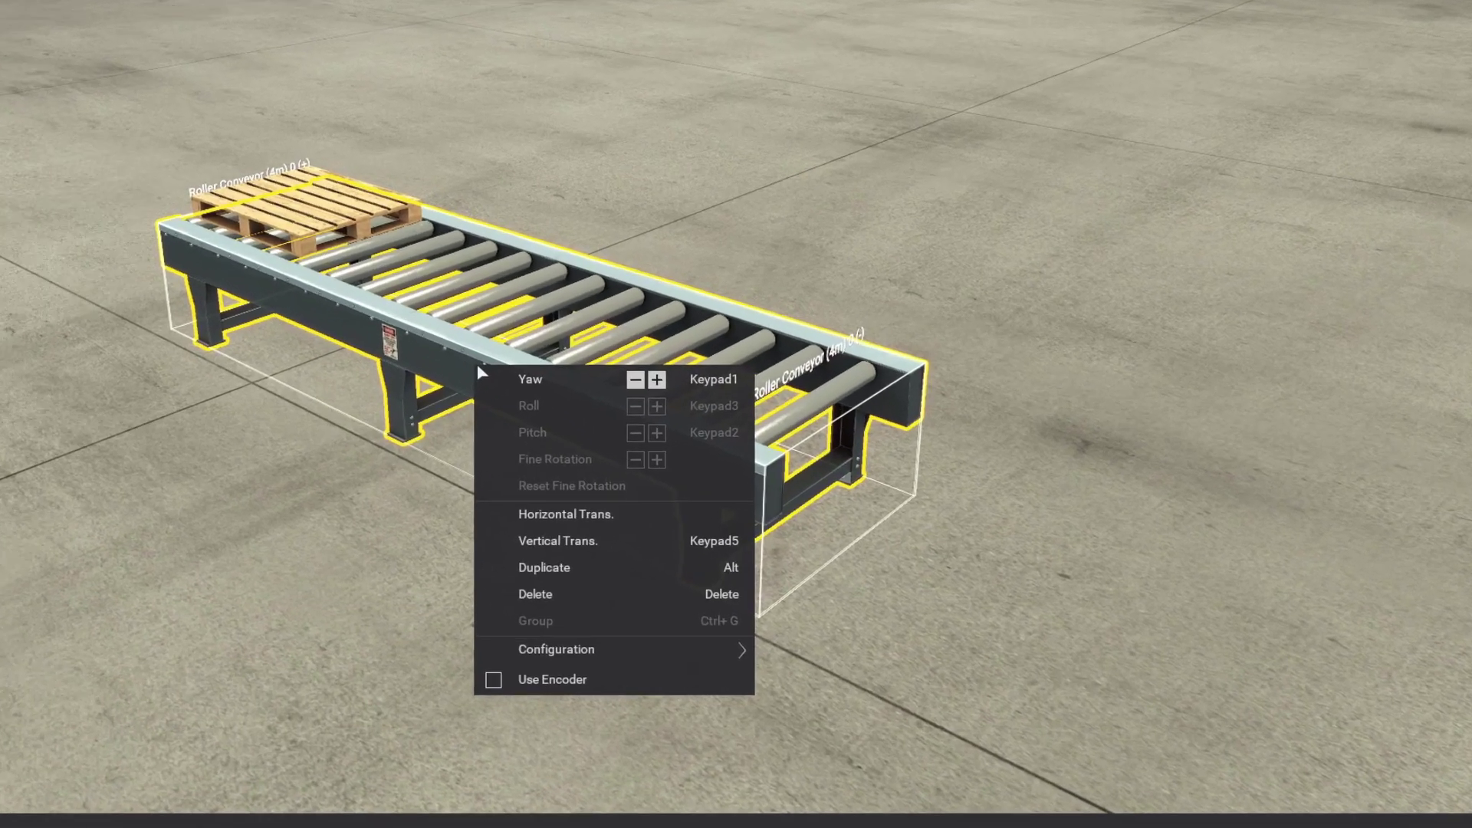
pyautogui.moveTo(448, 627)
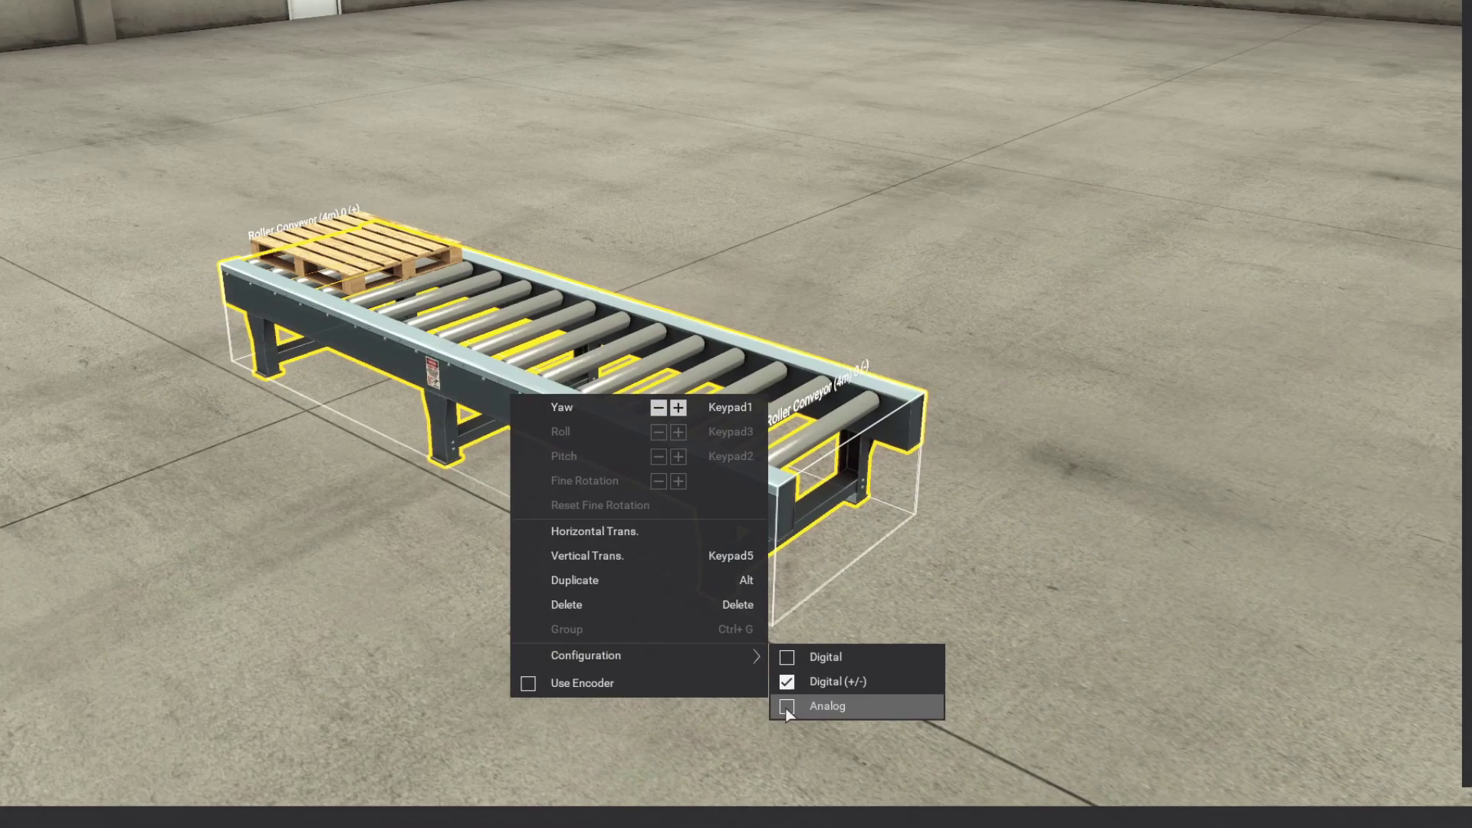
pyautogui.click(787, 707)
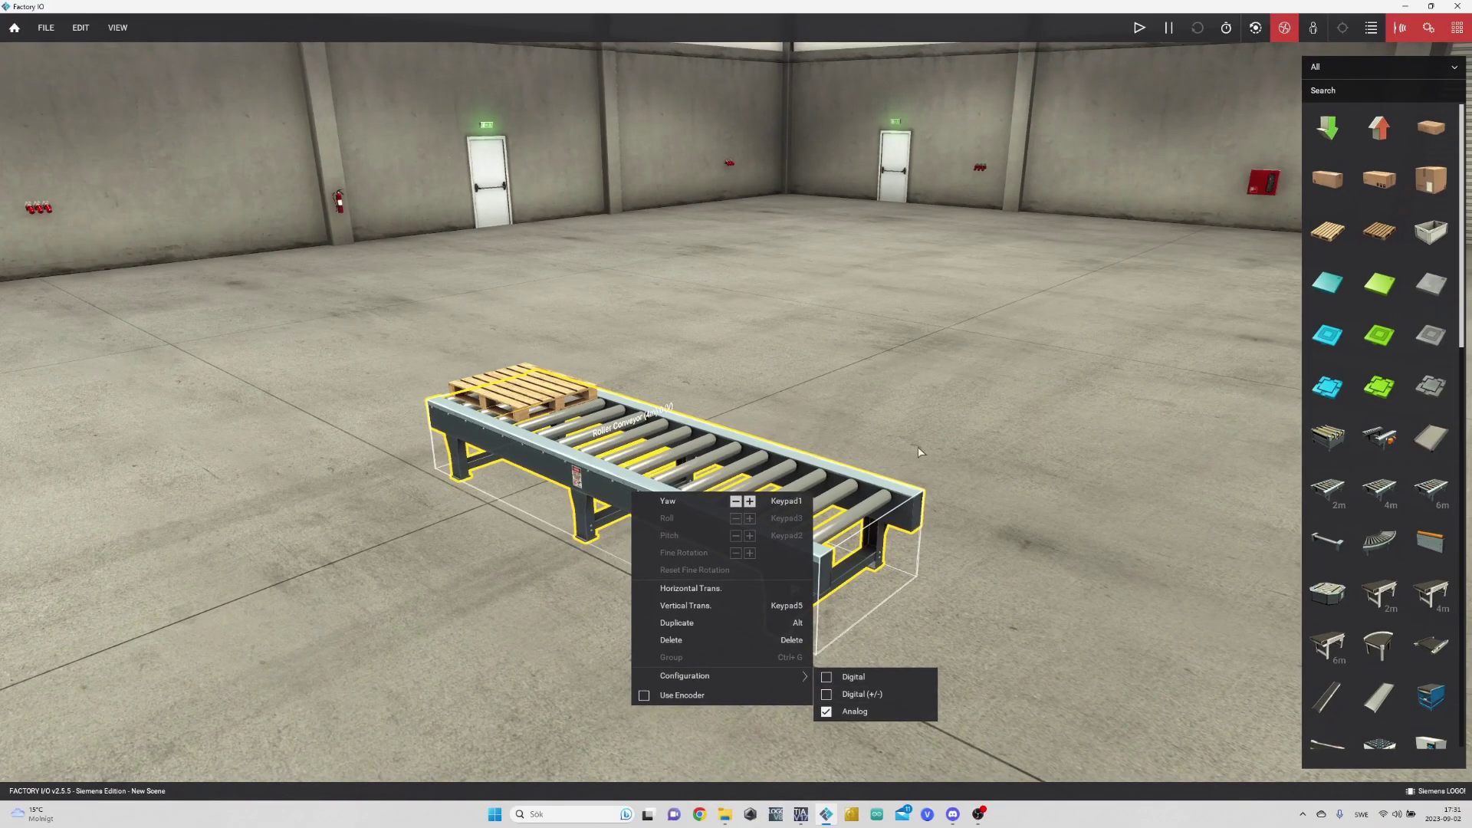
pyautogui.click(926, 427)
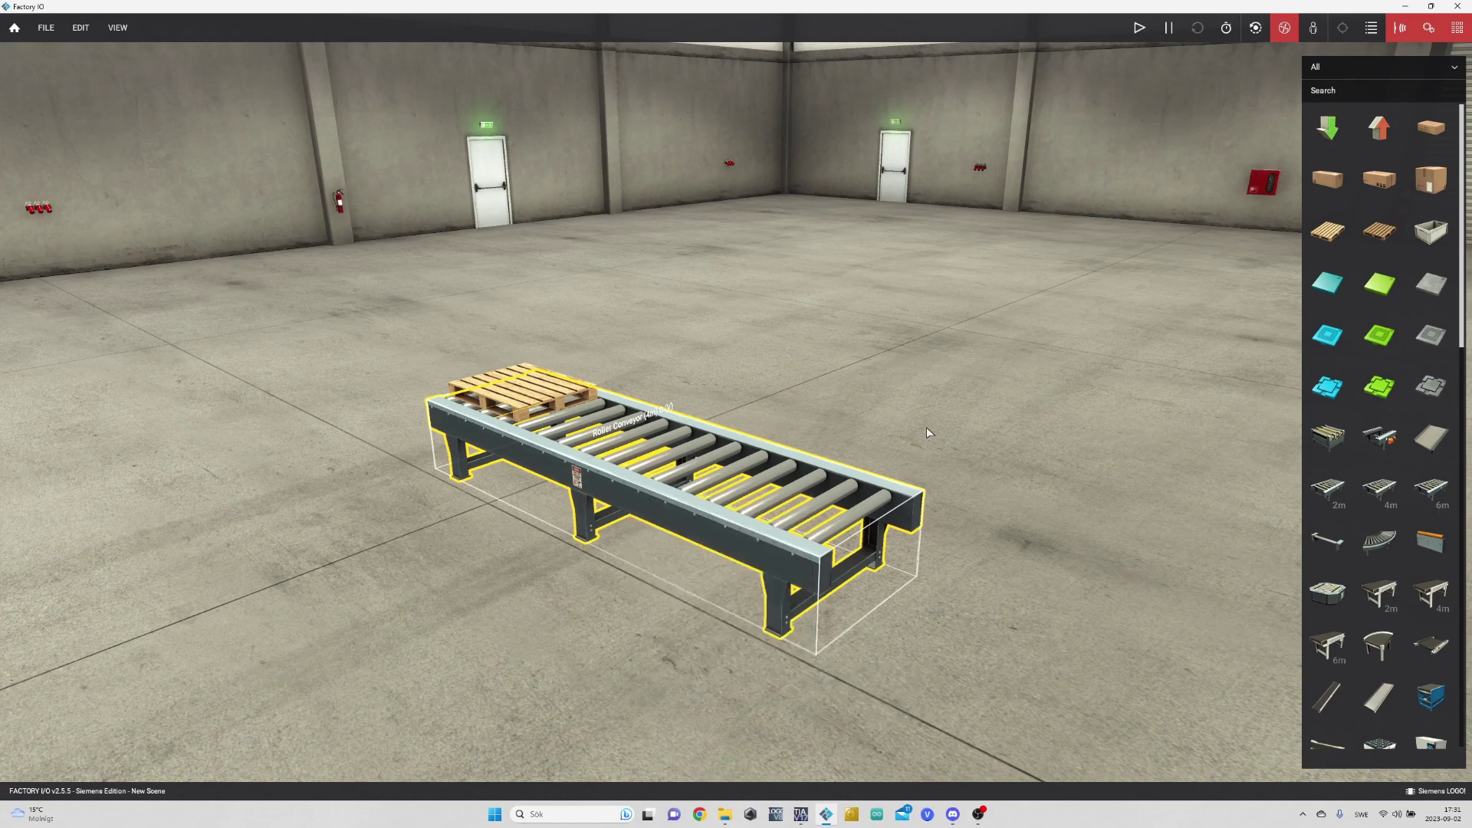
pyautogui.click(660, 420)
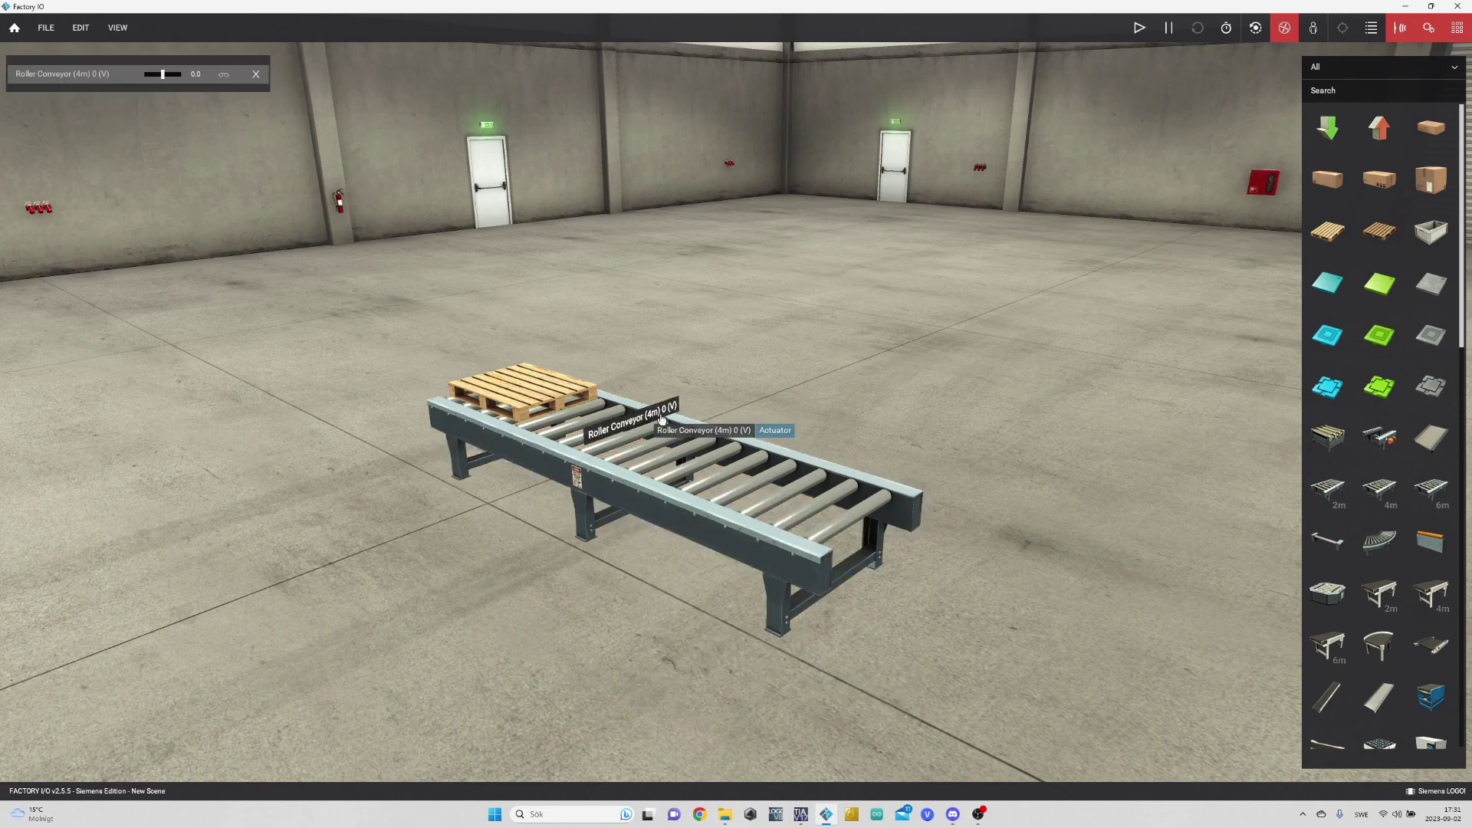
# Step: Simulate with the forced speed set to -10.0 and pushed further negative, then stop
pyautogui.click(1136, 35)
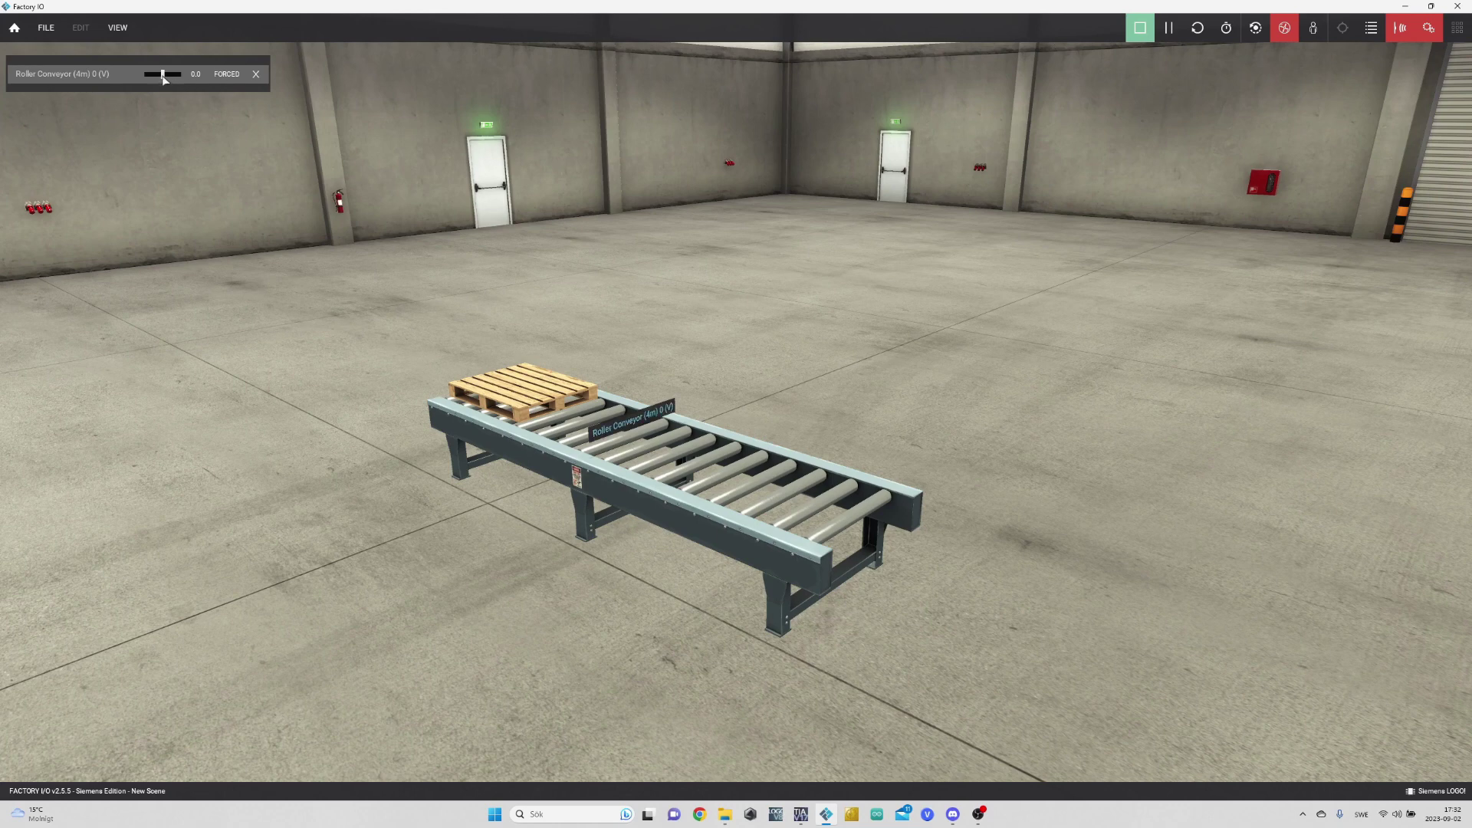
pyautogui.moveTo(158, 77)
pyautogui.mouseDown()
pyautogui.moveTo(144, 76)
pyautogui.moveTo(176, 78)
pyautogui.mouseUp()
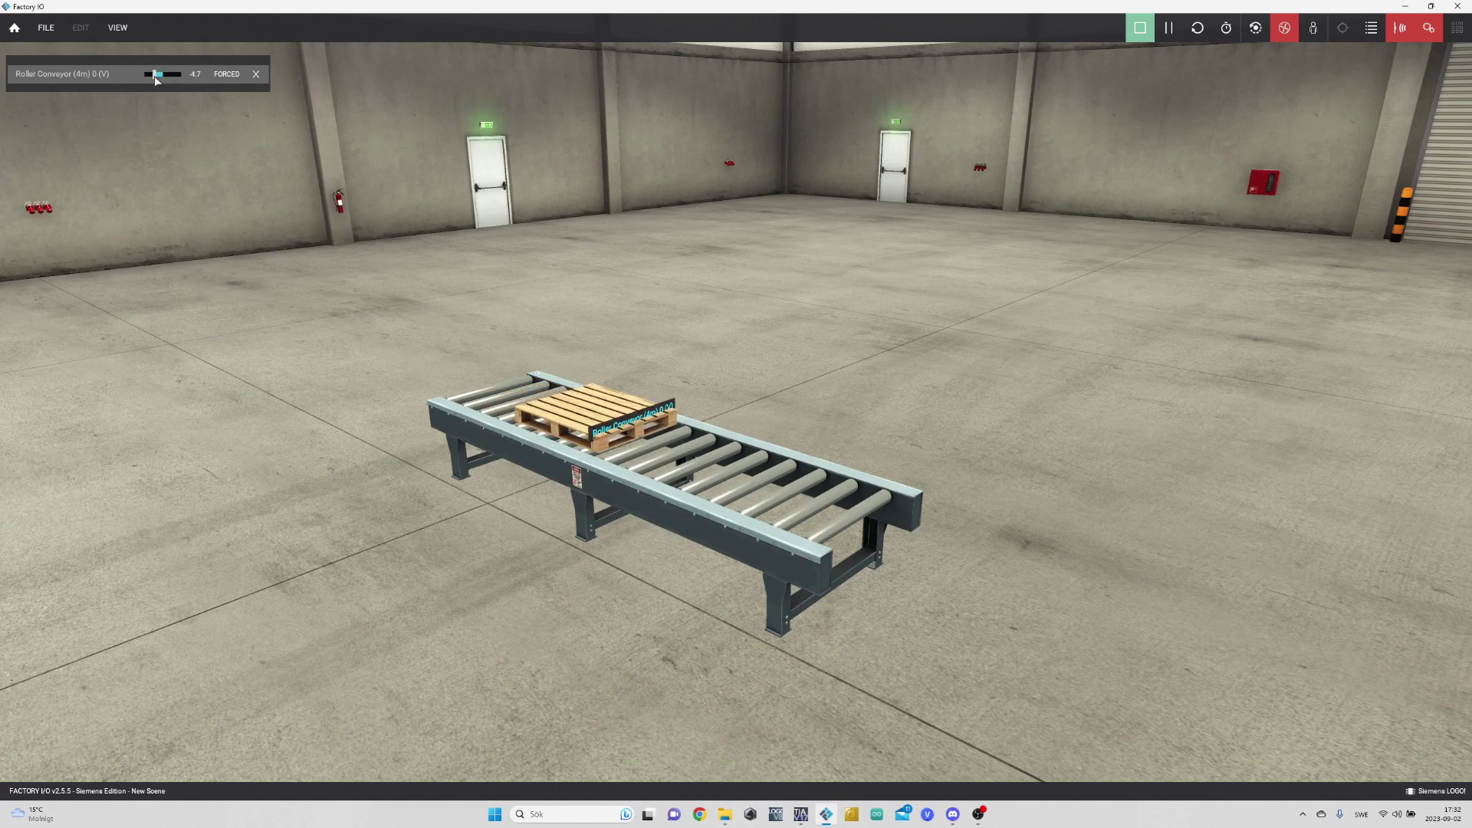
pyautogui.moveTo(155, 79); pyautogui.dragTo(154, 80)
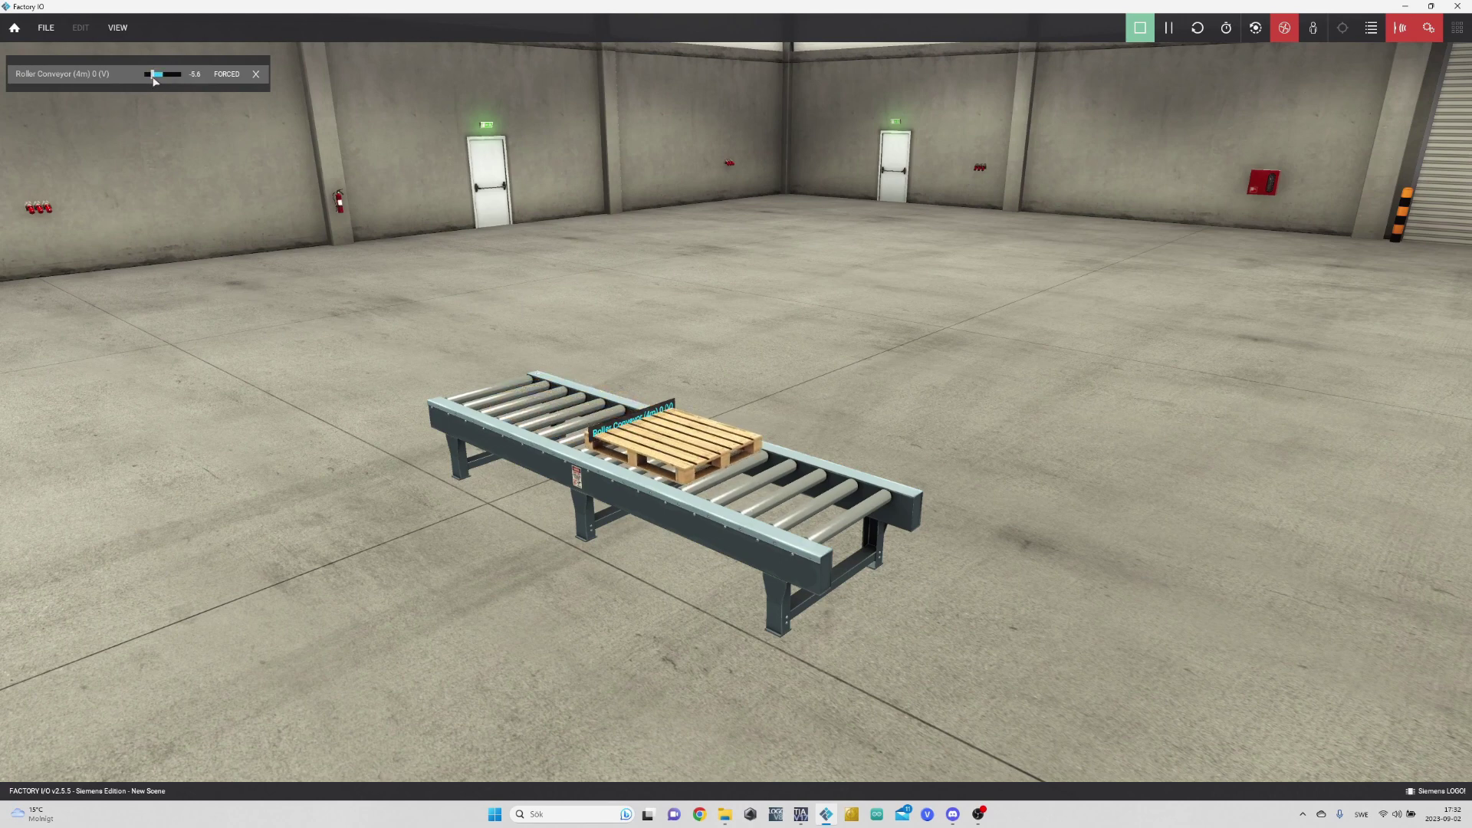
pyautogui.click(1140, 28)
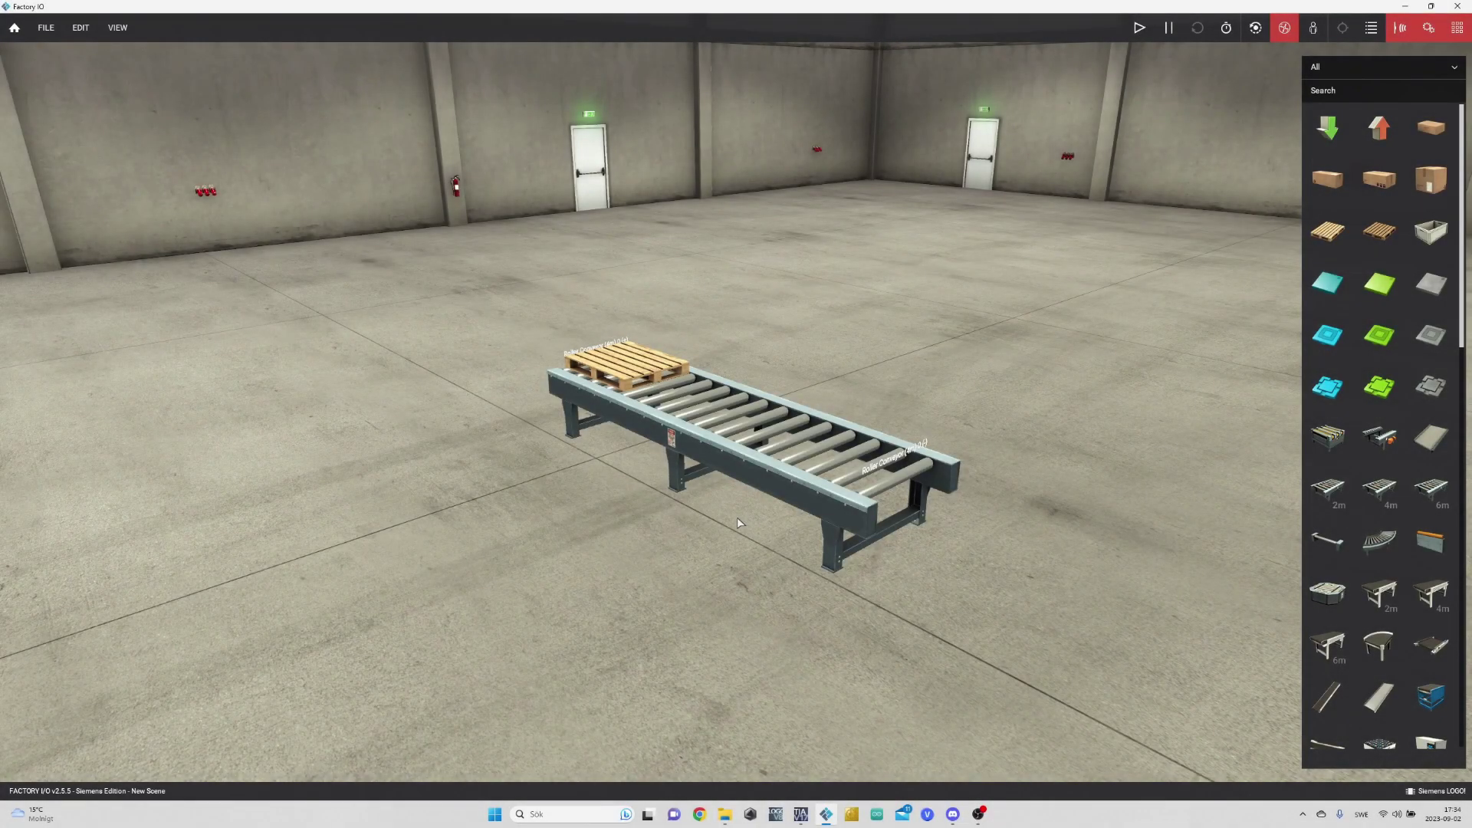
pyautogui.click(743, 458)
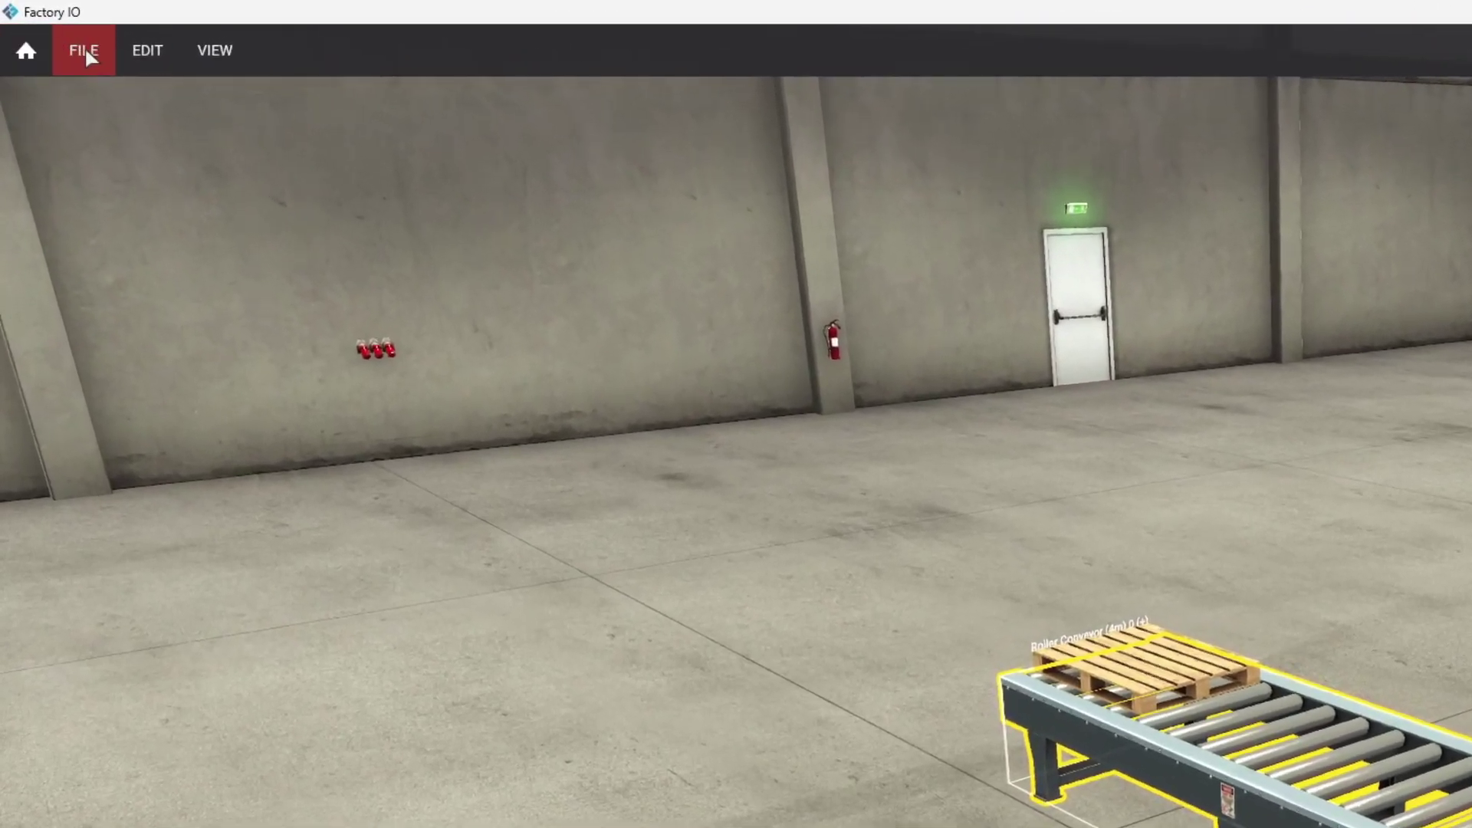
pyautogui.click(46, 27)
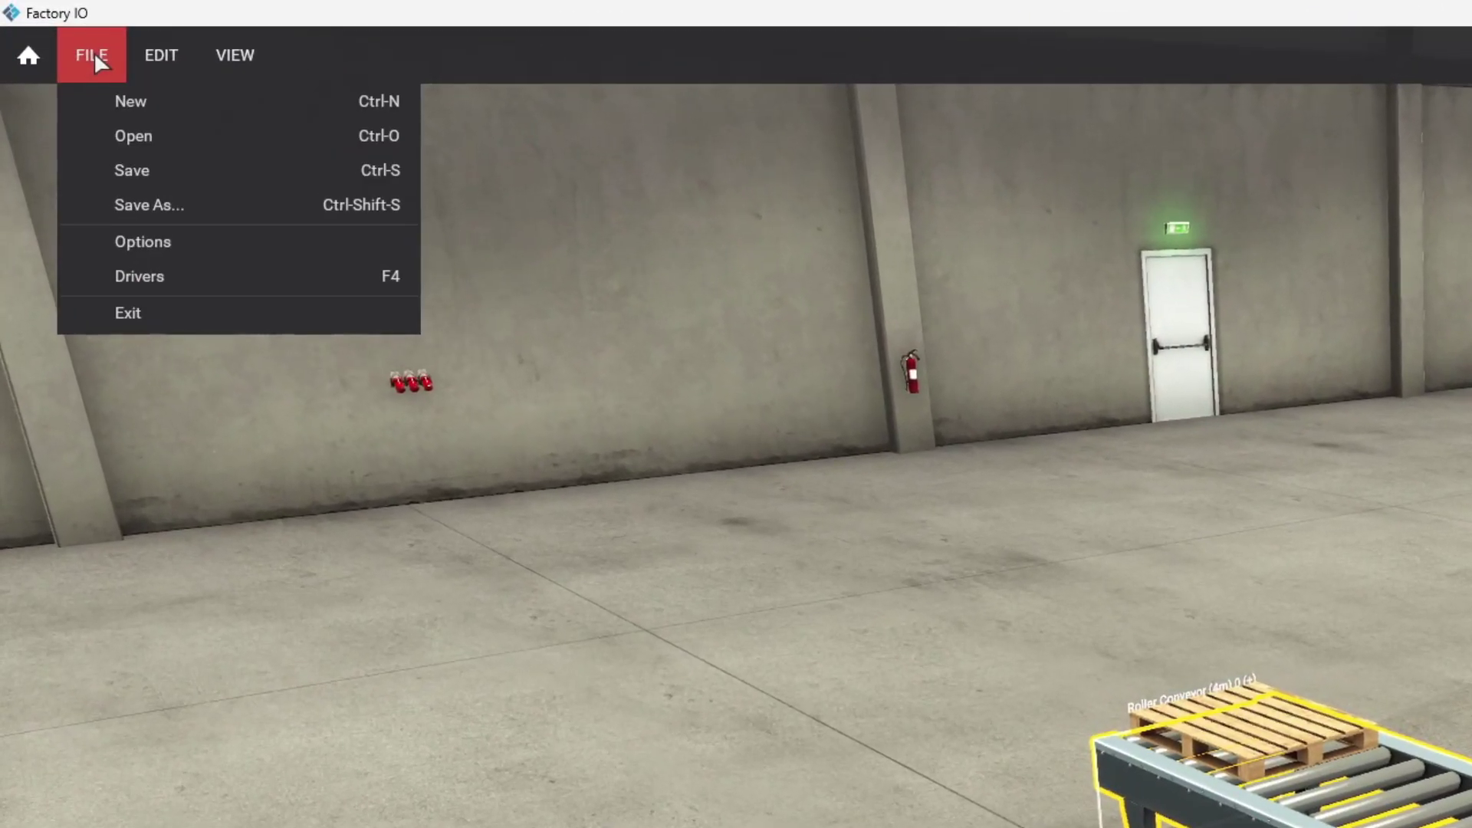
pyautogui.click(165, 256)
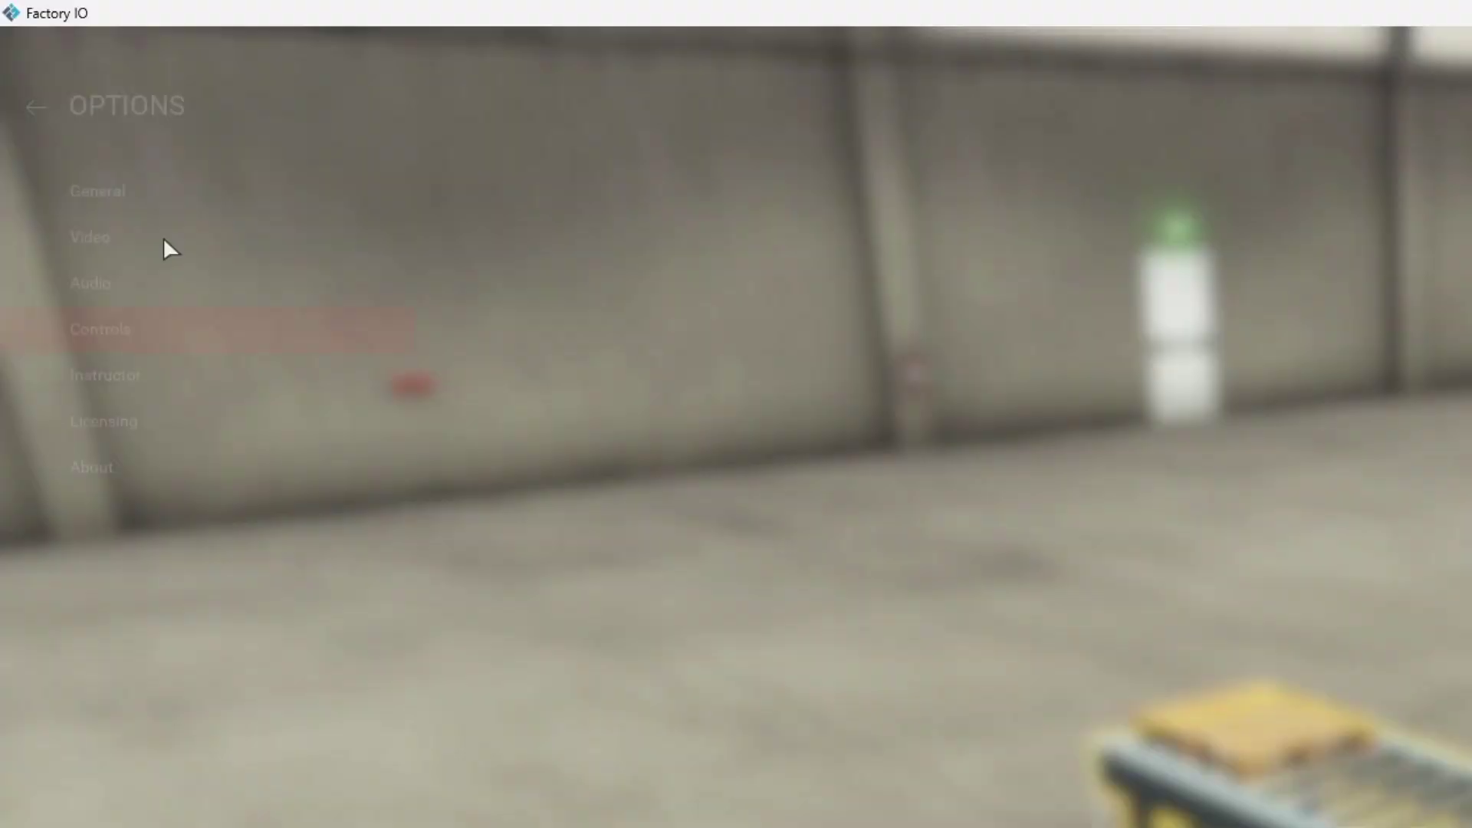
pyautogui.click(74, 193)
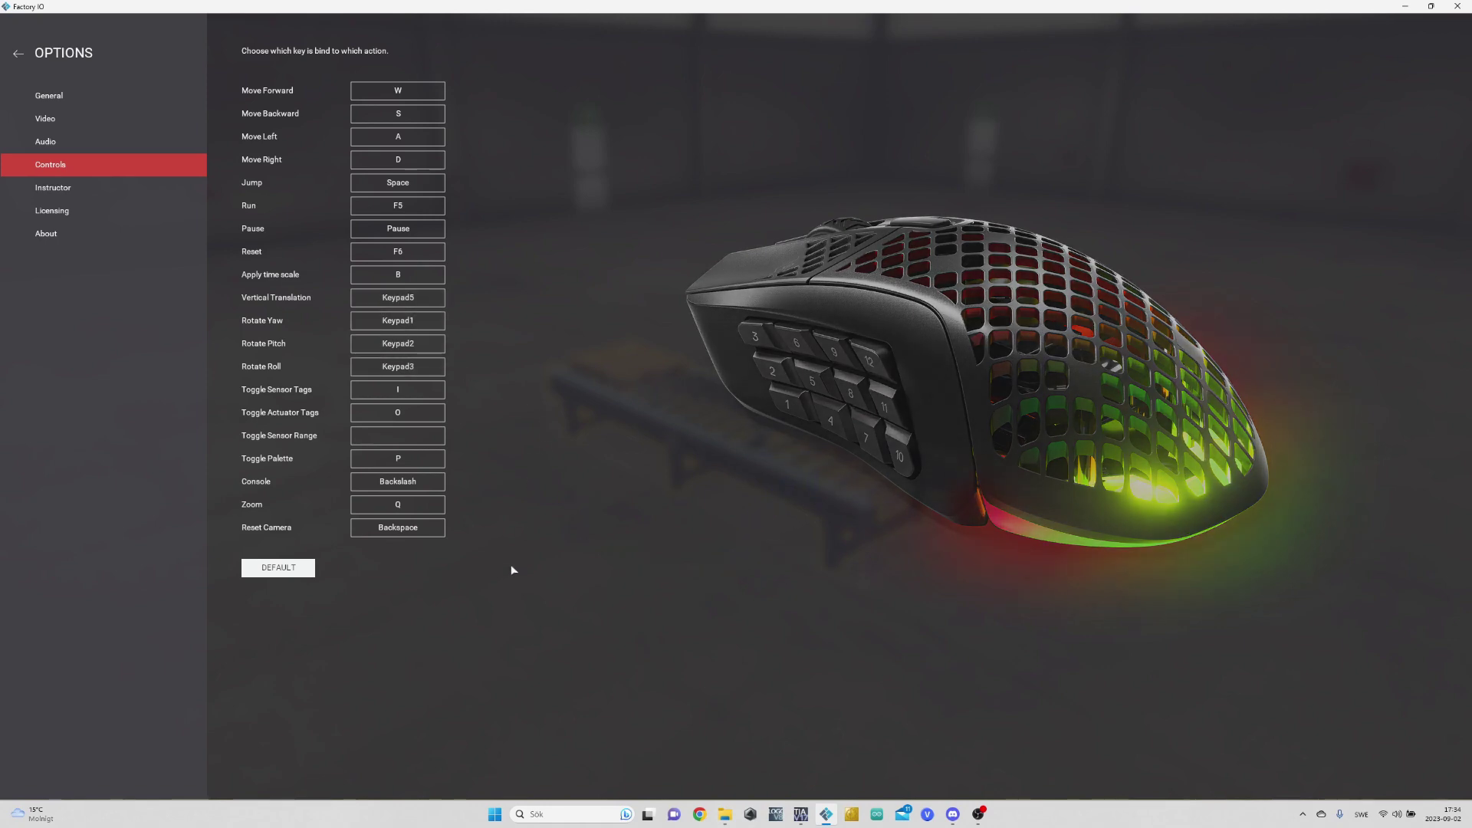
pyautogui.click(17, 56)
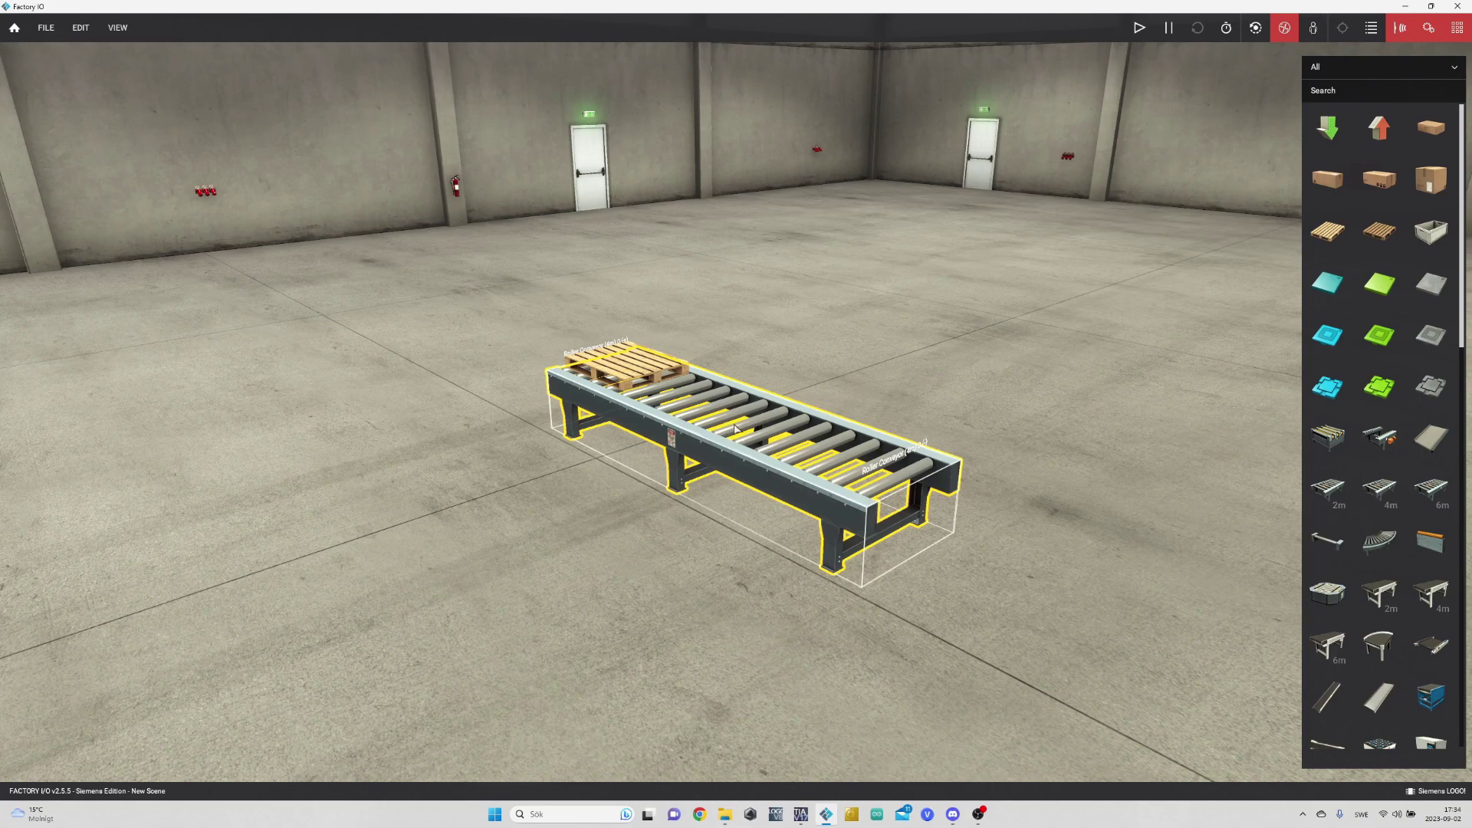
pyautogui.hotkey('ctrl', 'Right')
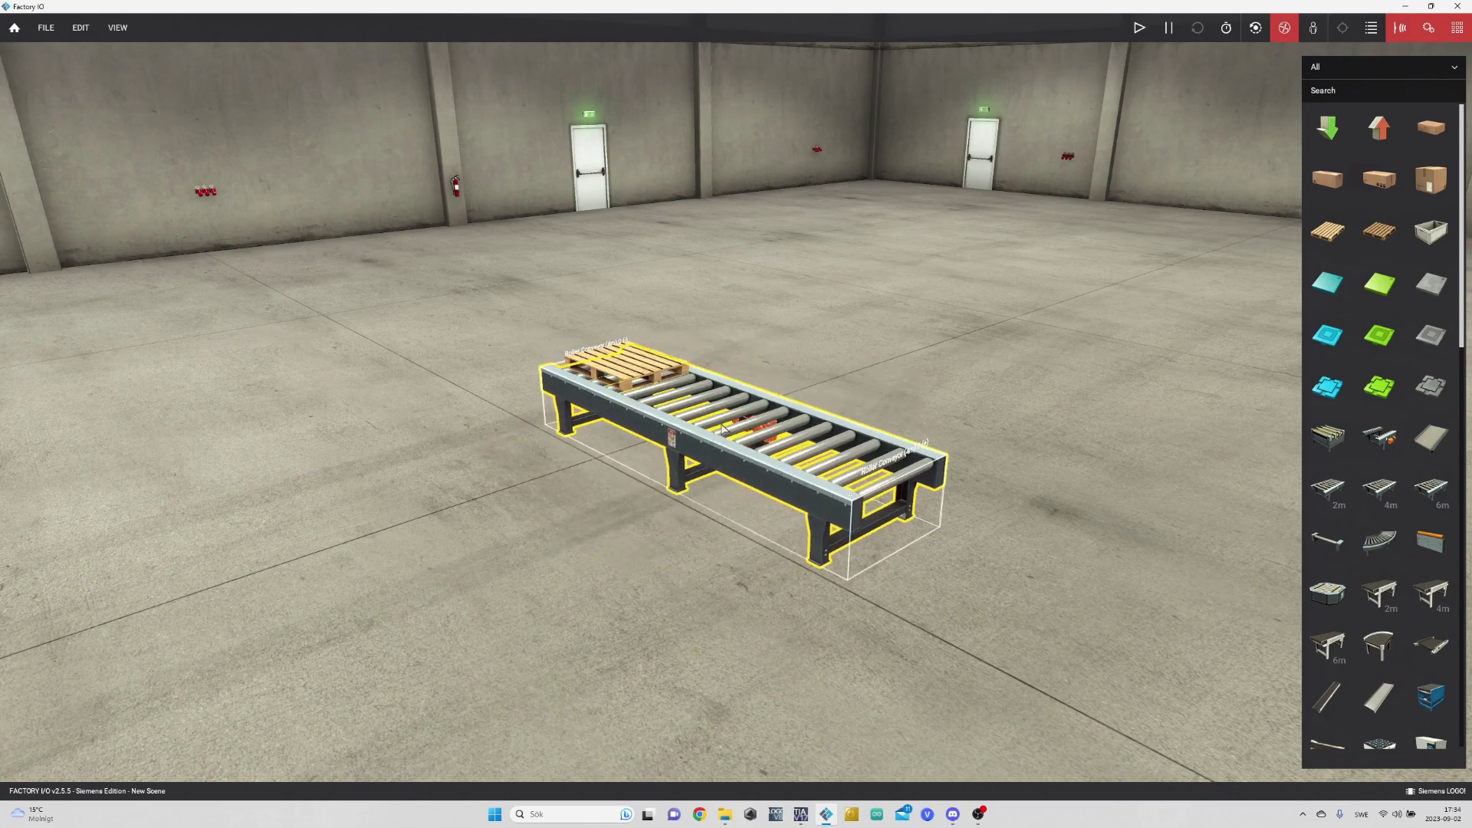
# Step: Move the roller conveyor to a new floor position and rotate it with Ctrl+Right
pyautogui.click(759, 444)
pyautogui.rightClick(740, 430)
pyautogui.moveTo(752, 453)
pyautogui.mouseDown()
pyautogui.moveTo(824, 487)
pyautogui.moveTo(818, 443)
pyautogui.mouseUp()
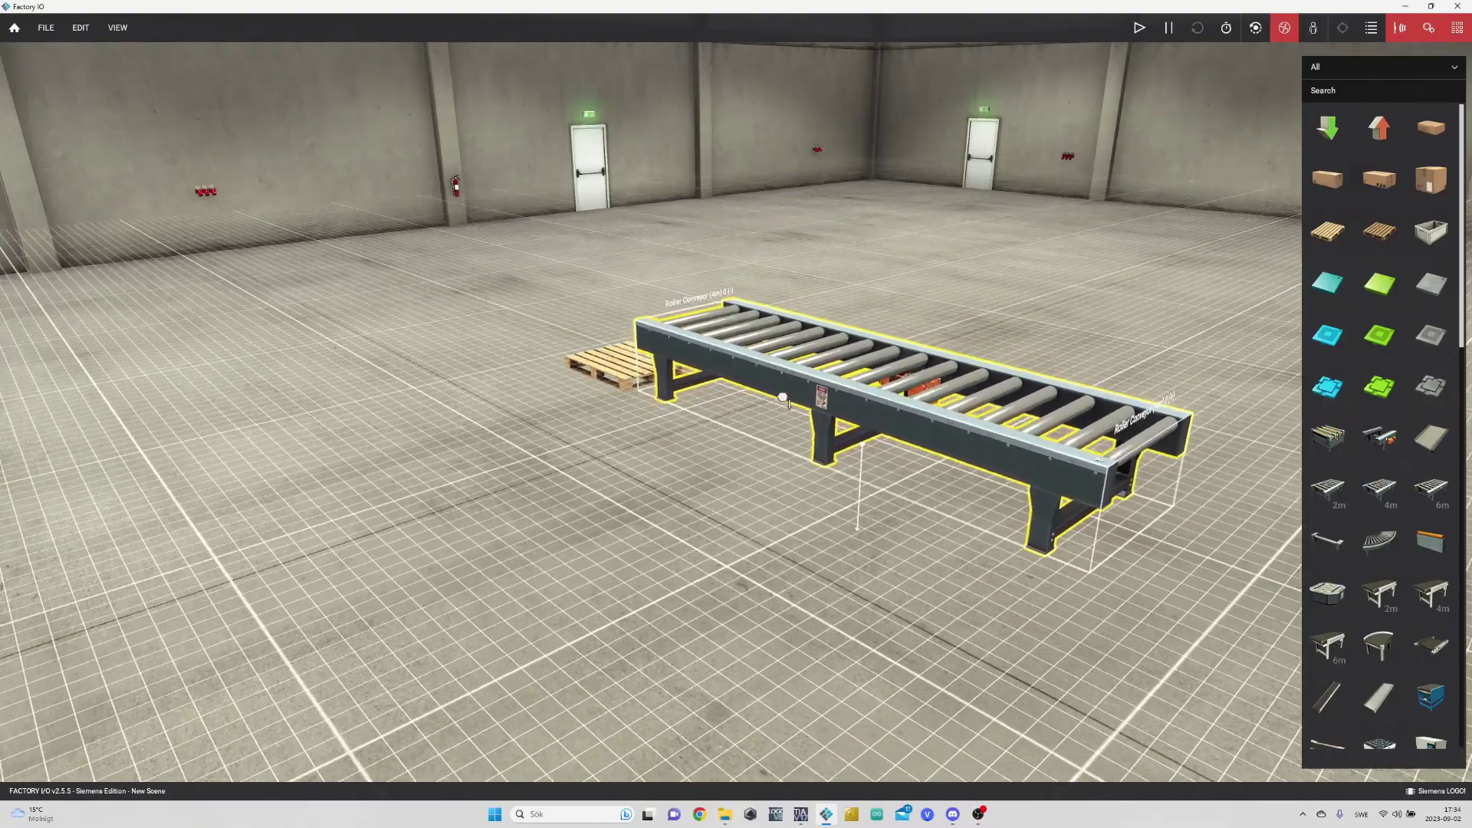
pyautogui.moveTo(819, 443); pyautogui.dragTo(789, 394)
pyautogui.hotkey('ctrl', 'Right')
pyautogui.hotkey('ctrl', 'Right')
pyautogui.hotkey('ctrl', 'Right')
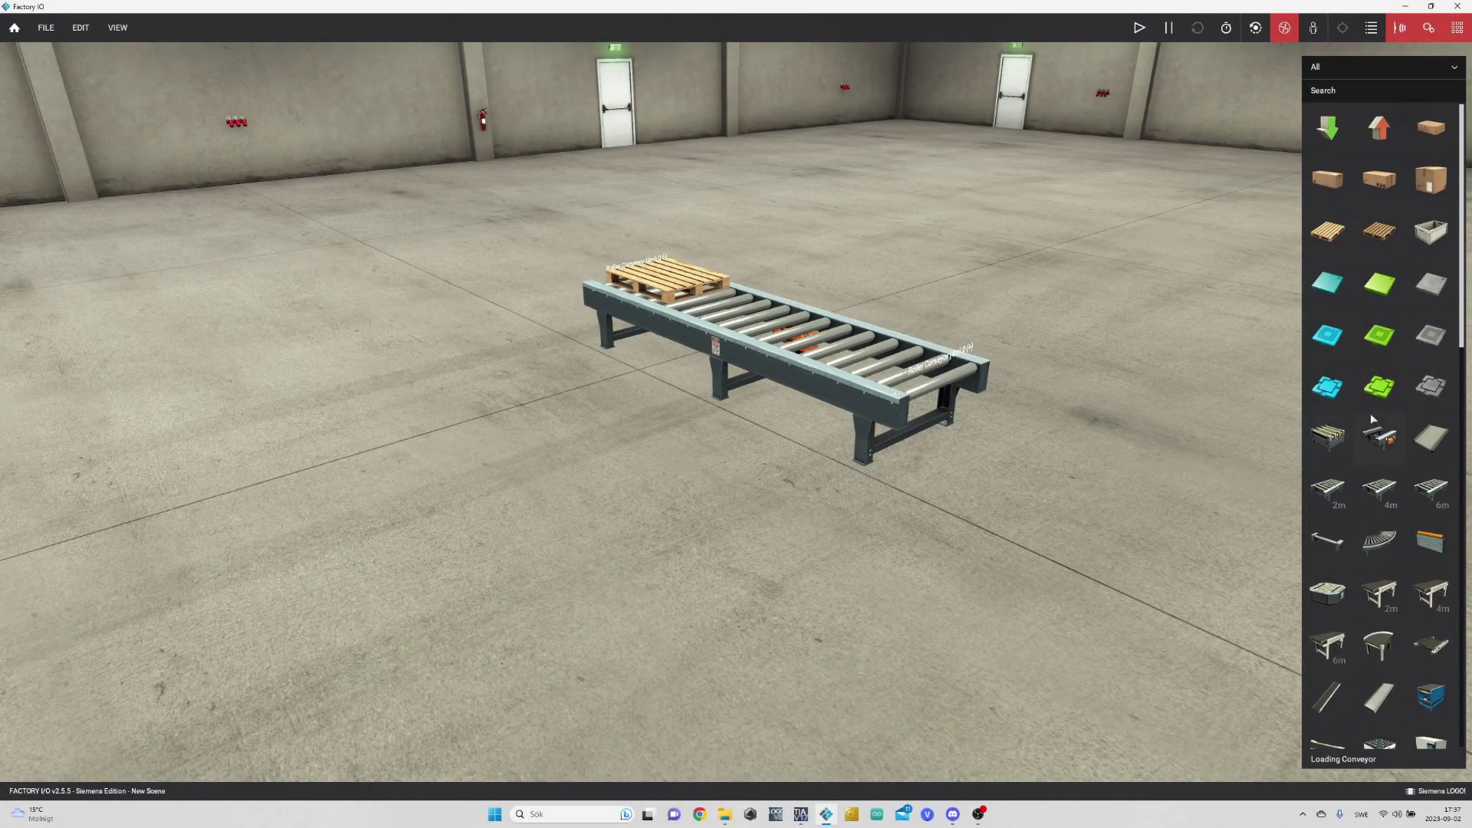
# Step: Place a support column on the floor to the right of the conveyor
pyautogui.scroll(-1, 1372, 418)
pyautogui.scroll(-2, 1376, 422)
pyautogui.scroll(-2, 1379, 426)
pyautogui.scroll(-2, 1386, 432)
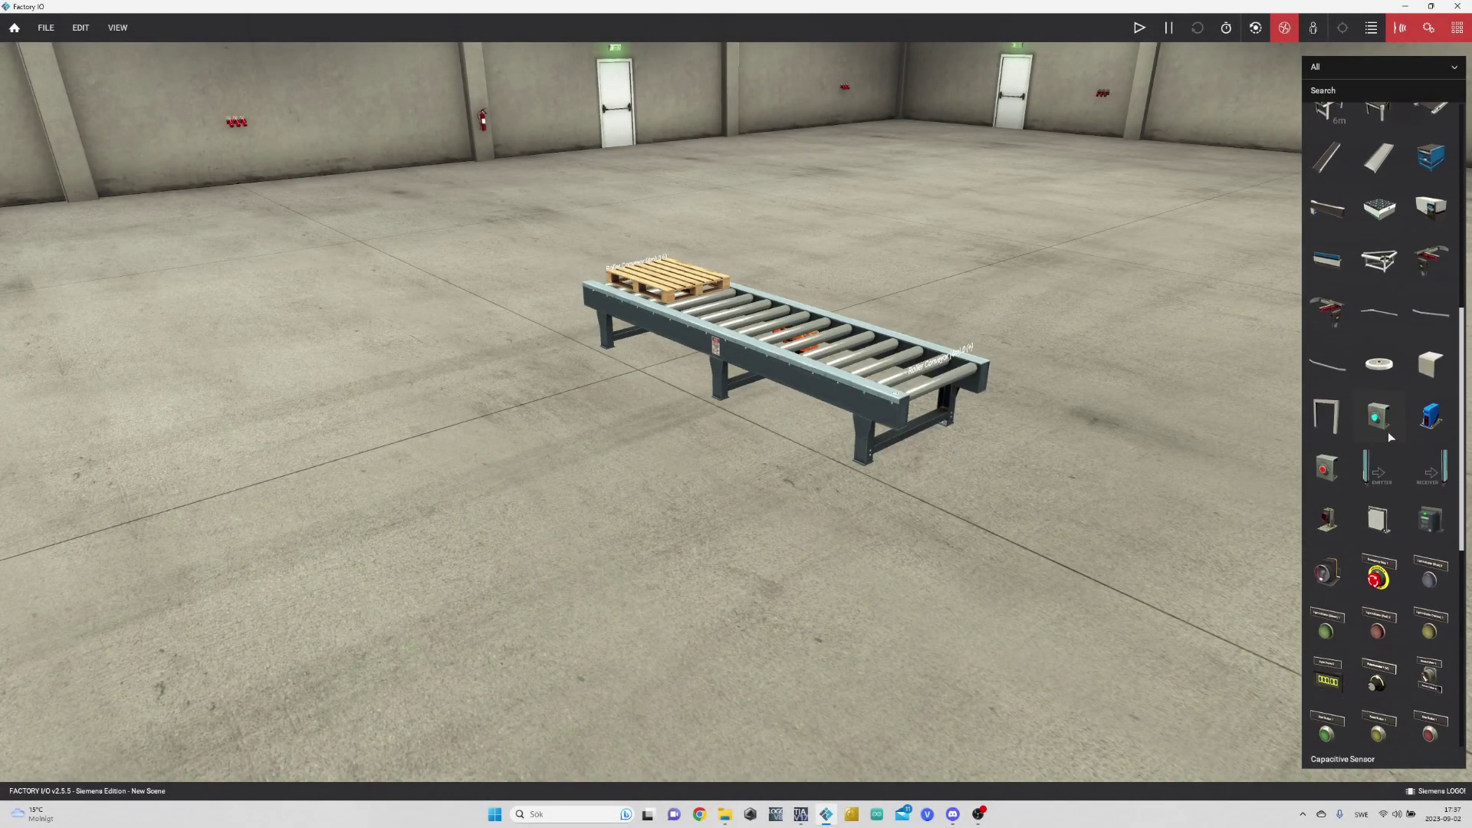
pyautogui.scroll(-1, 1390, 437)
pyautogui.scroll(-1, 1383, 537)
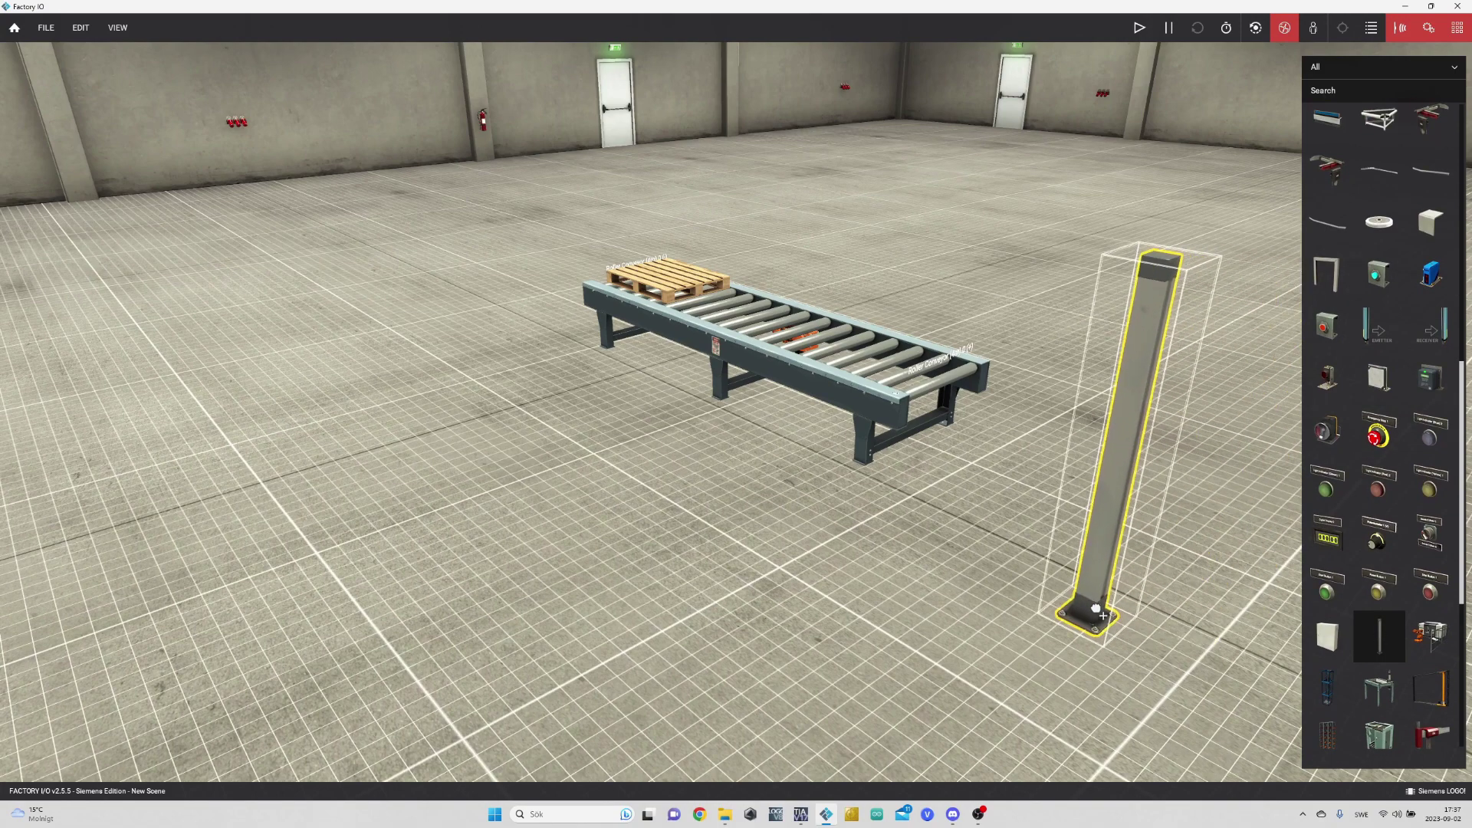
pyautogui.moveTo(1383, 638); pyautogui.dragTo(1074, 613)
pyautogui.moveTo(1074, 613); pyautogui.dragTo(1179, 572, button='right')
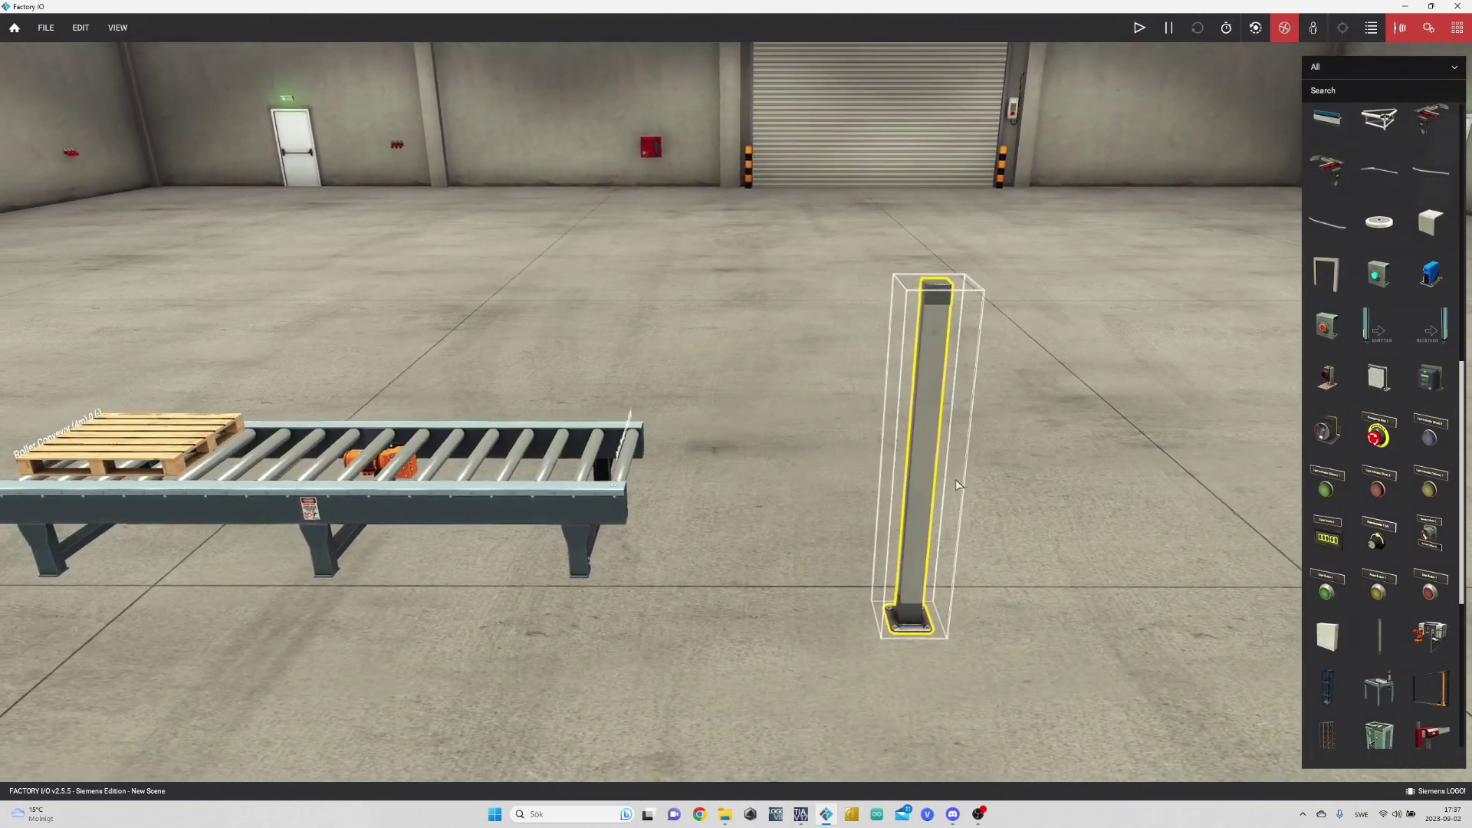
# Step: Mount an Electric Switchboard on the column
pyautogui.moveTo(1327, 636); pyautogui.dragTo(922, 583)
pyautogui.moveTo(922, 583); pyautogui.dragTo(1189, 498, button='right')
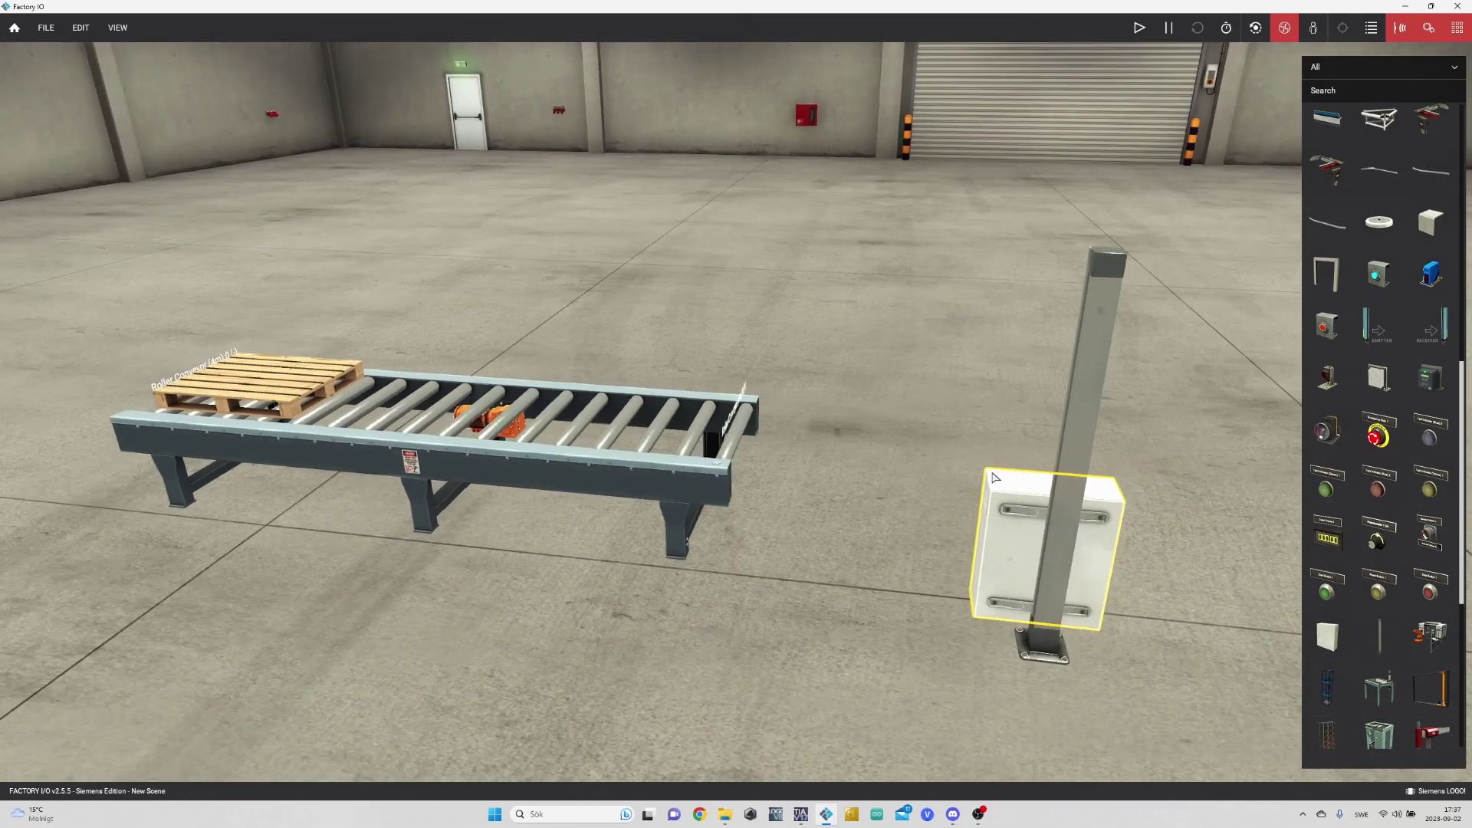
pyautogui.scroll(-5, 692, 440)
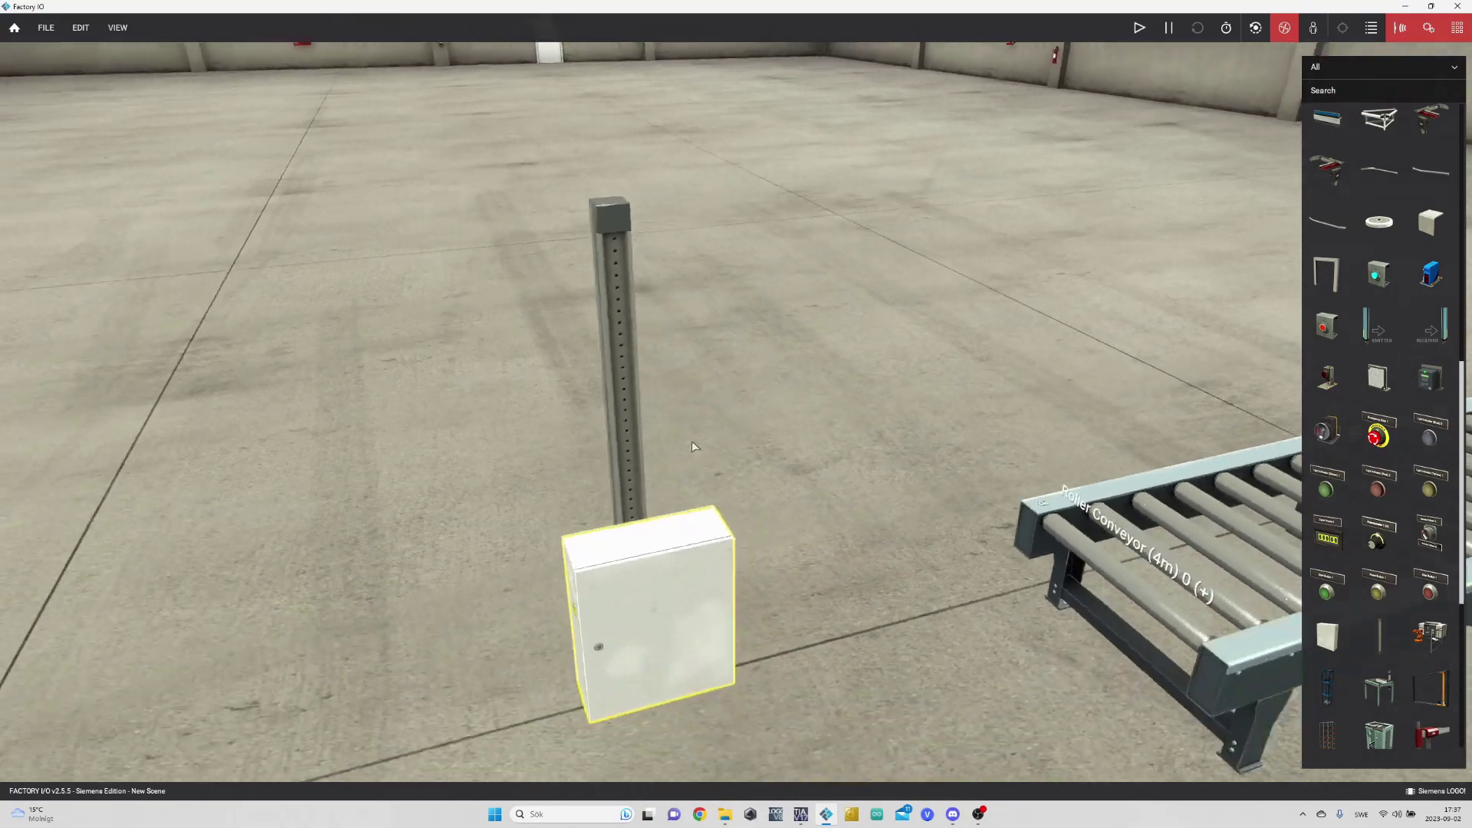
pyautogui.moveTo(602, 584); pyautogui.dragTo(571, 354)
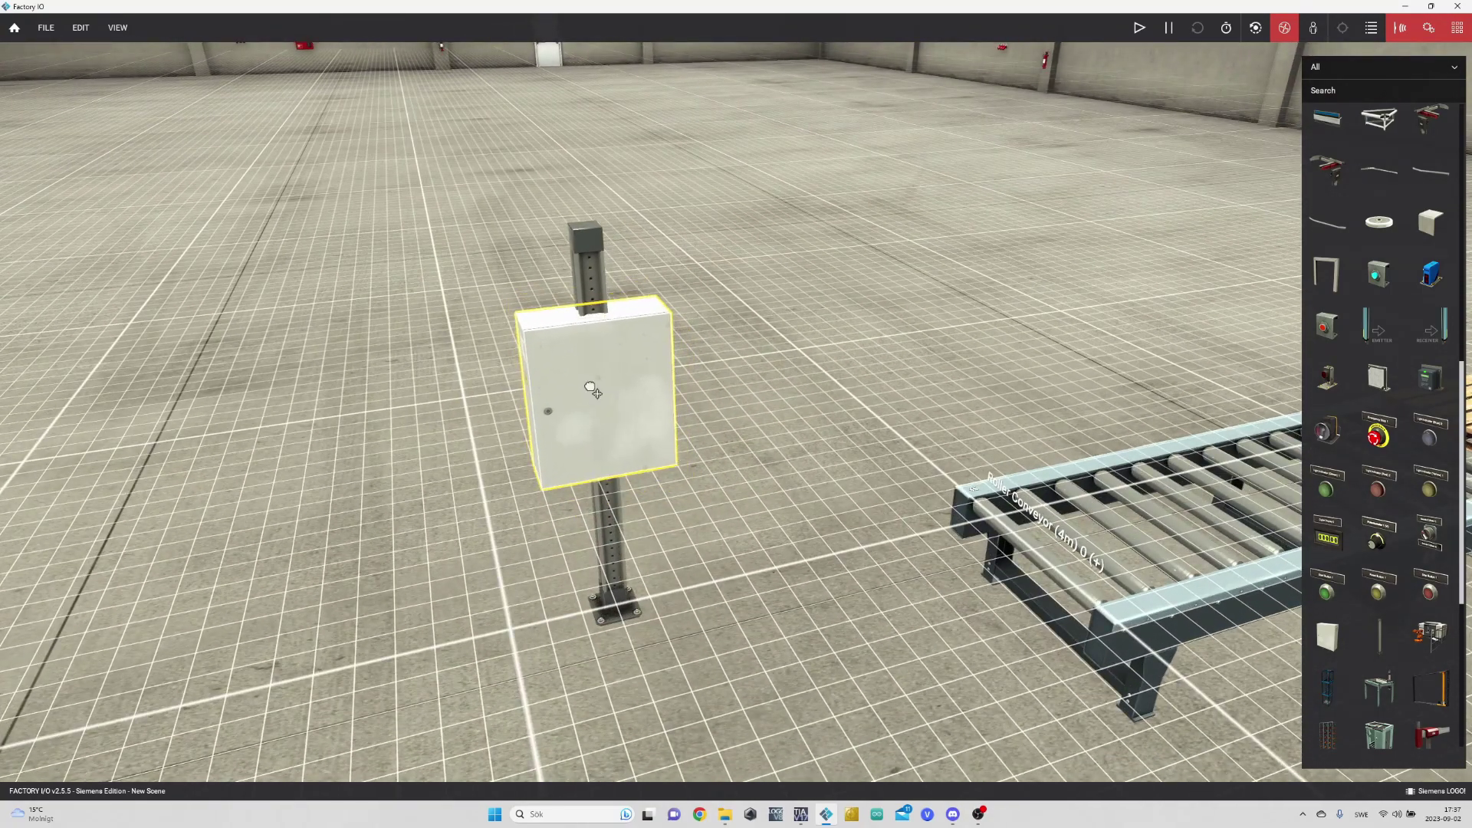
pyautogui.moveTo(571, 354); pyautogui.dragTo(590, 391)
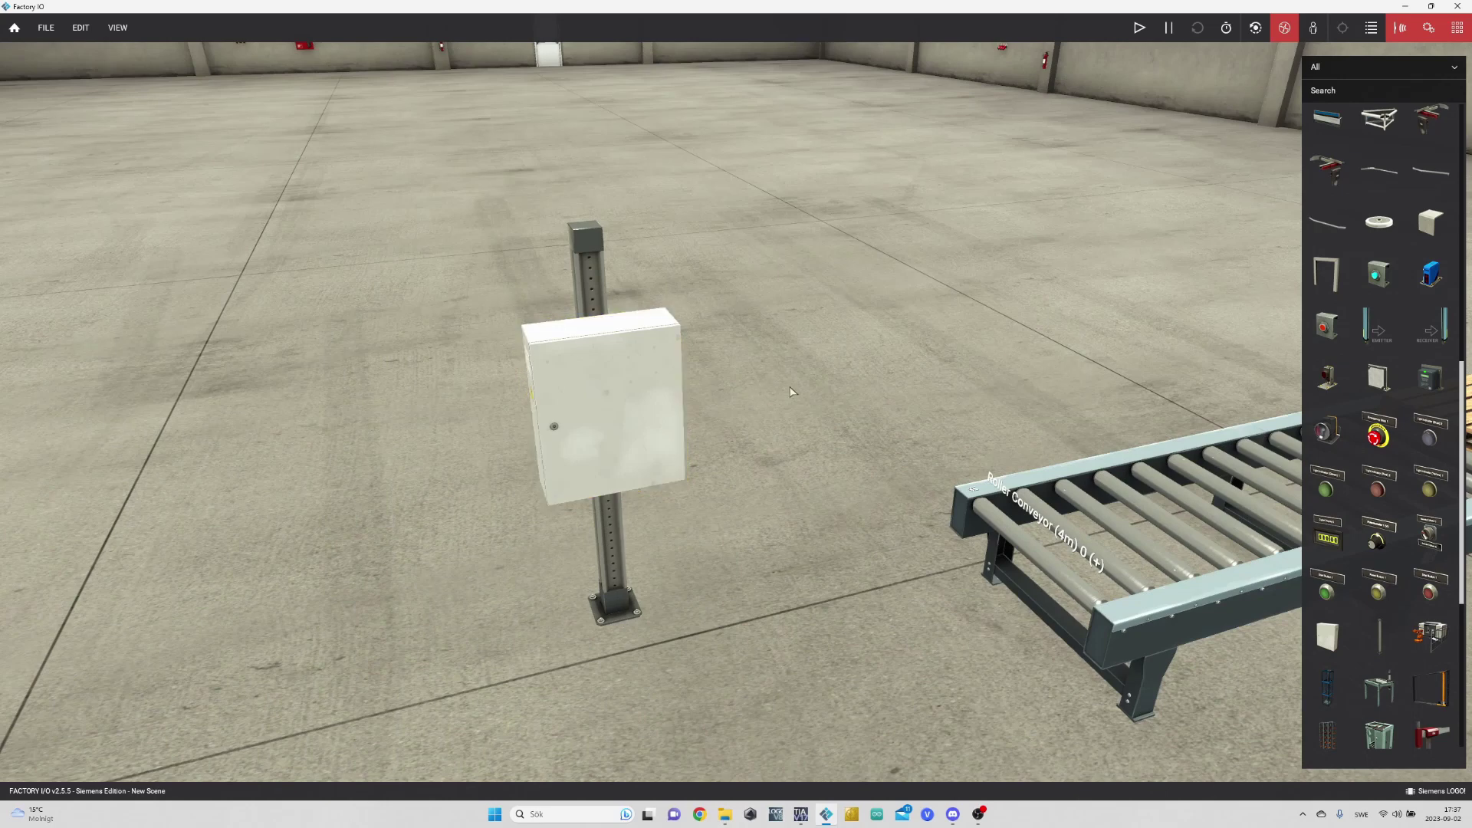
pyautogui.moveTo(759, 387); pyautogui.dragTo(881, 440, button='right')
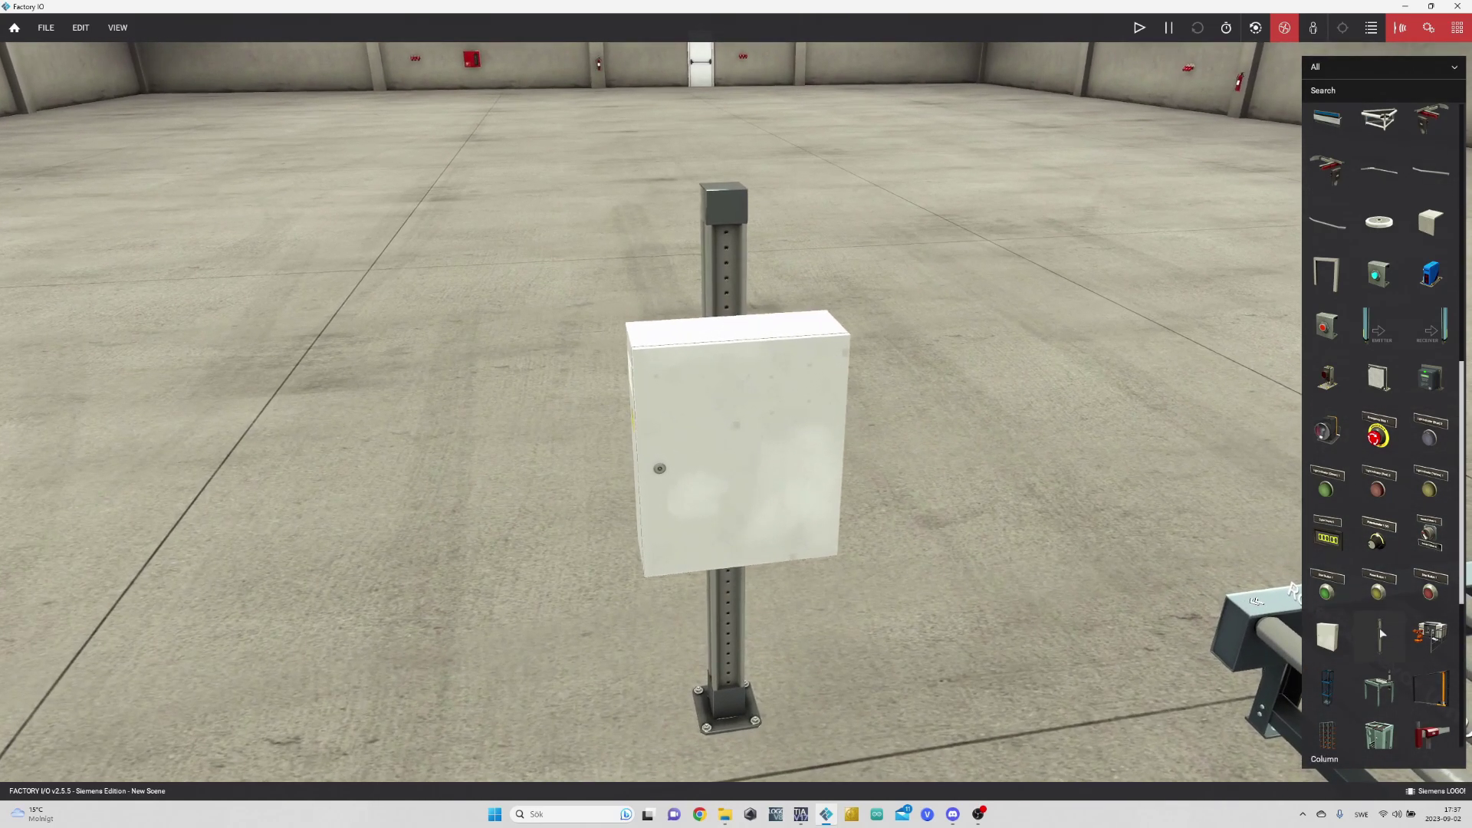
# Step: Mount two Start Buttons side by side on the switchboard front and focus the view there
pyautogui.moveTo(1336, 585); pyautogui.dragTo(780, 749)
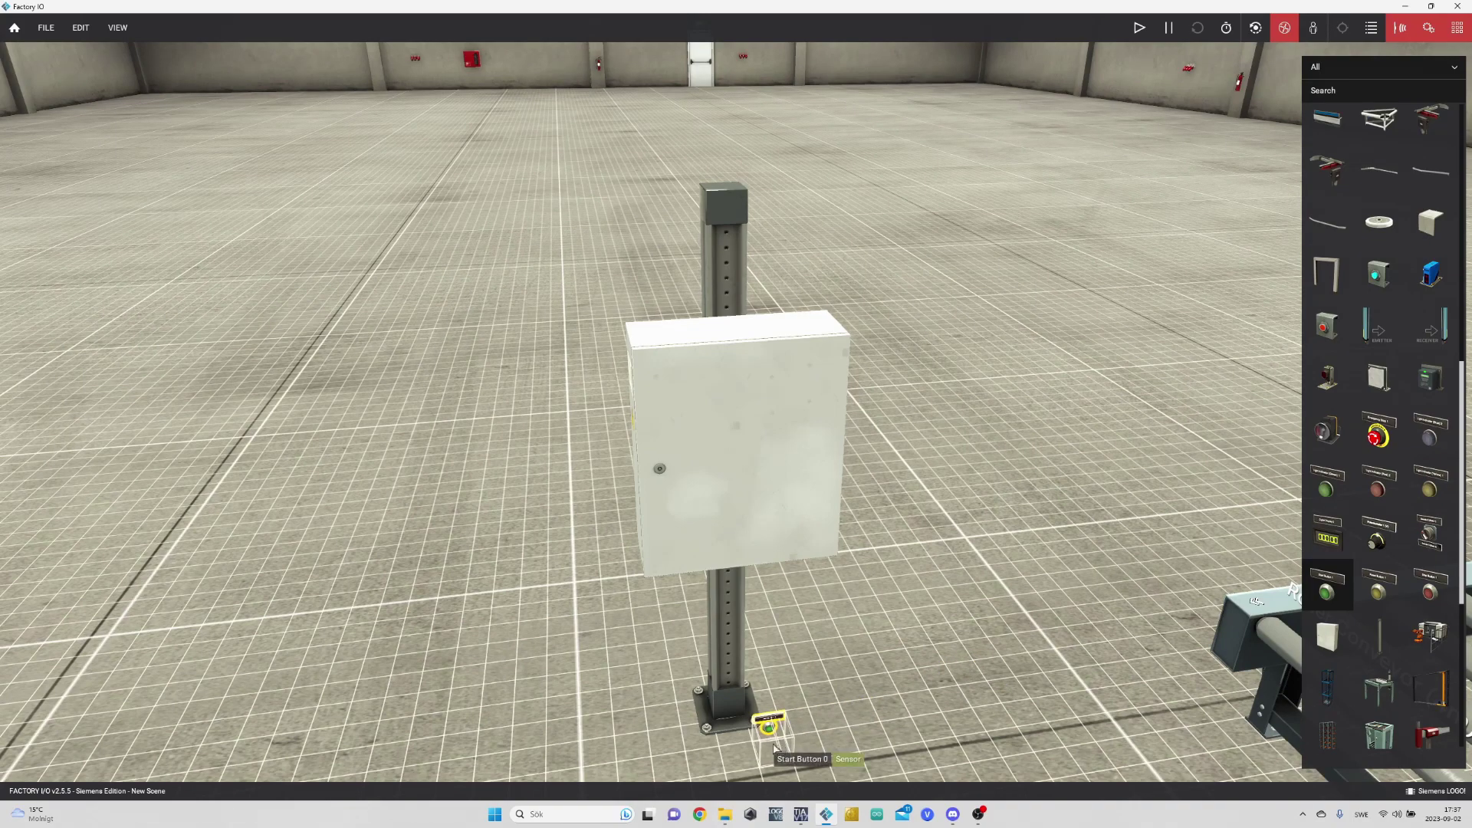
pyautogui.moveTo(774, 748)
pyautogui.mouseDown()
pyautogui.moveTo(736, 646)
pyautogui.moveTo(717, 445)
pyautogui.mouseUp()
pyautogui.moveTo(1009, 454); pyautogui.dragTo(981, 453, button='right')
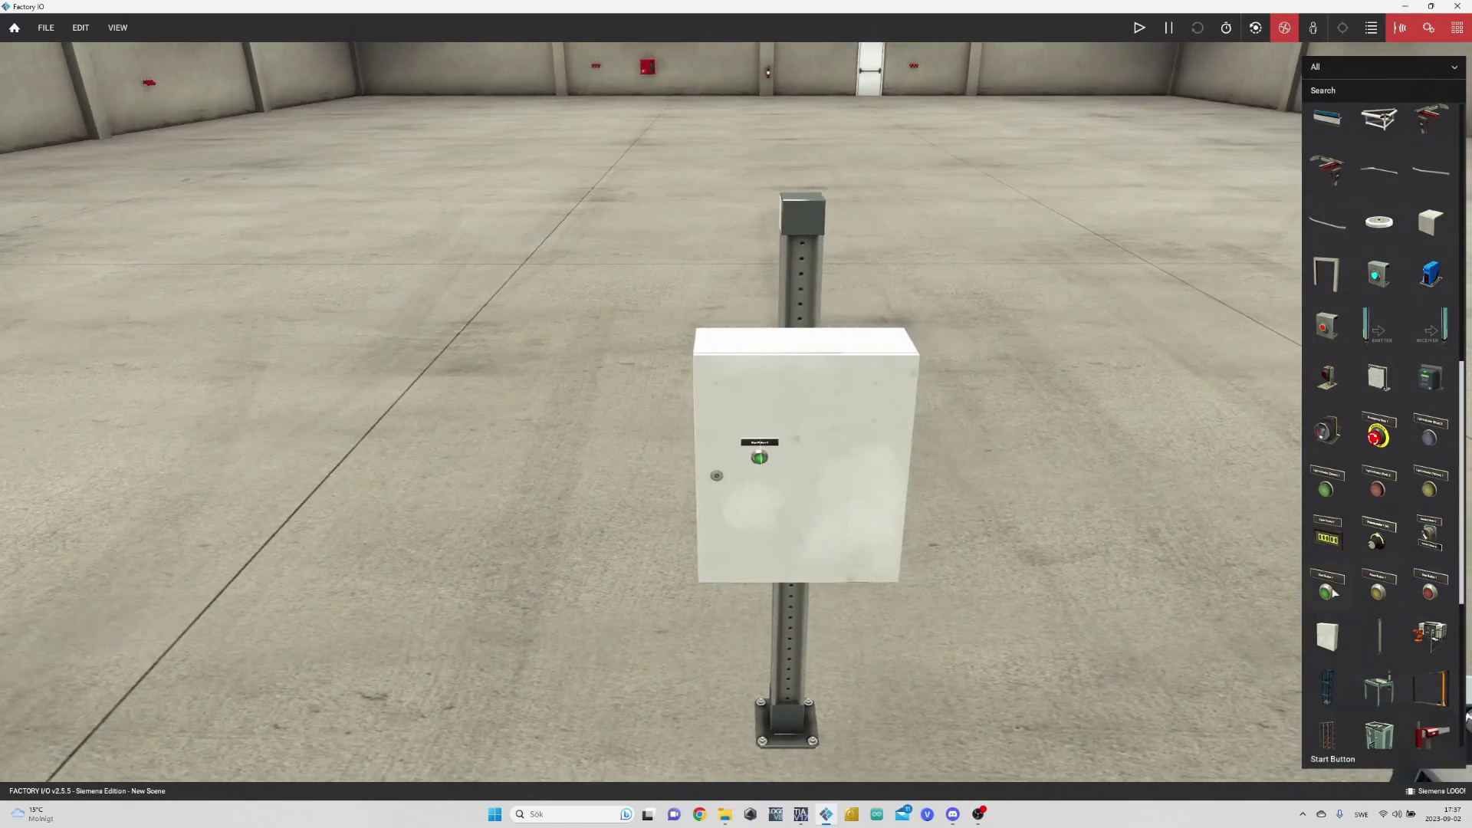
pyautogui.moveTo(1334, 591)
pyautogui.mouseDown()
pyautogui.moveTo(1238, 600)
pyautogui.moveTo(819, 740)
pyautogui.moveTo(828, 567)
pyautogui.moveTo(797, 586)
pyautogui.moveTo(797, 642)
pyautogui.moveTo(816, 475)
pyautogui.mouseUp()
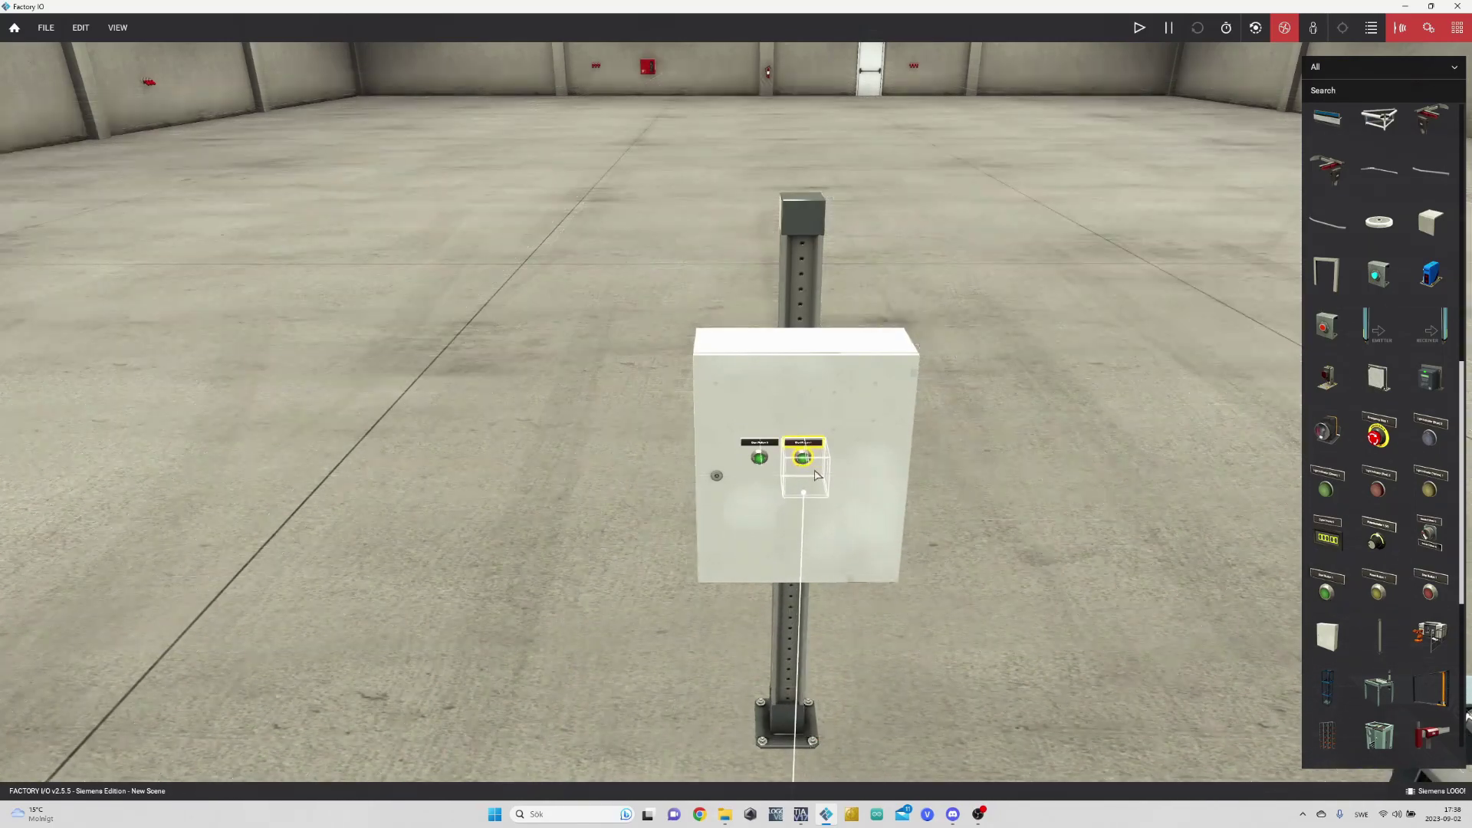
pyautogui.doubleClick(816, 475)
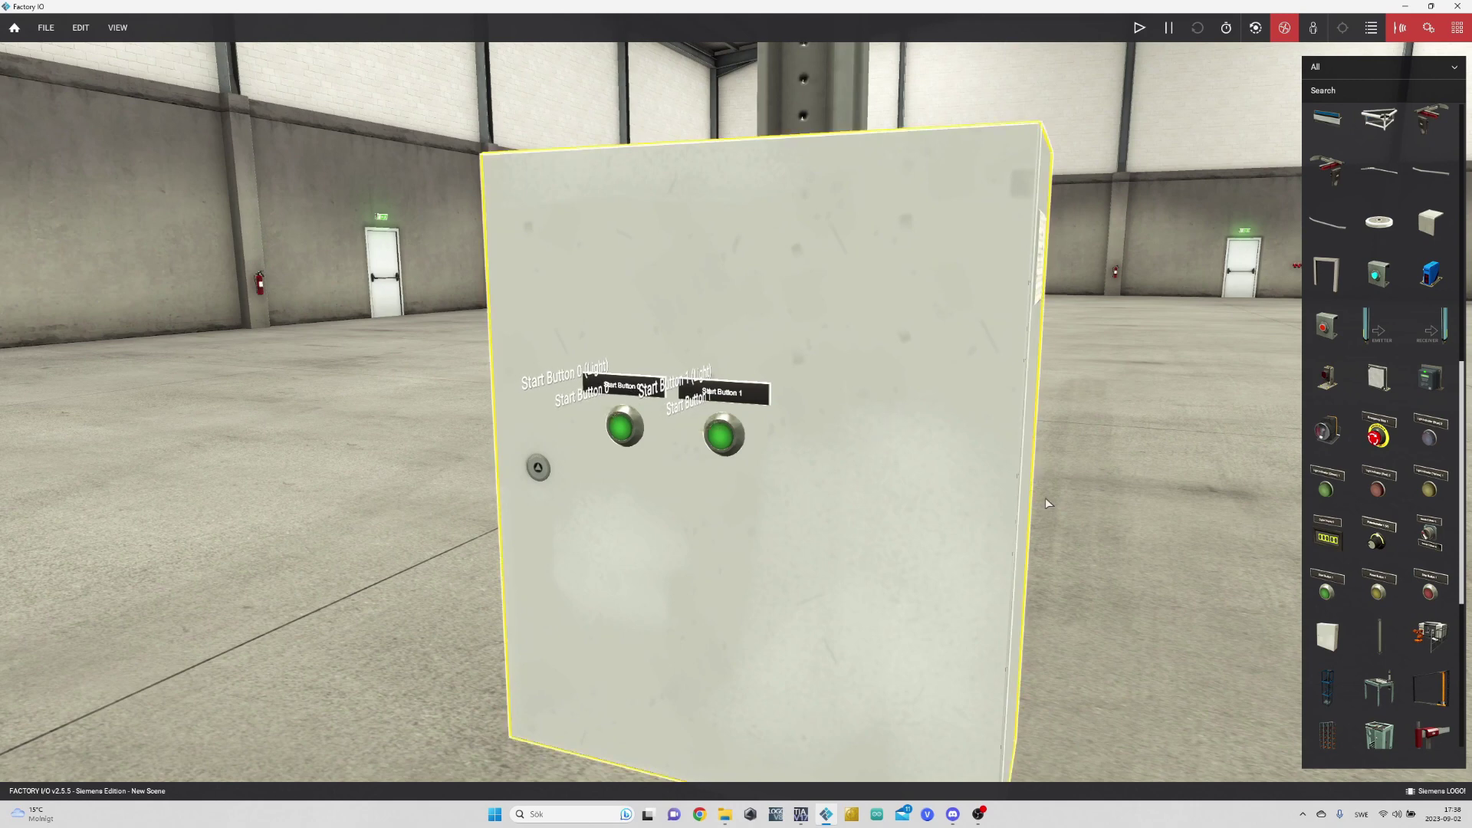
# Step: Rename the Start Button 0 tag to Green Button 0
pyautogui.scroll(-5, 1045, 499)
pyautogui.moveTo(1022, 500)
pyautogui.mouseDown(button='right')
pyautogui.moveTo(707, 401)
pyautogui.moveTo(659, 414)
pyautogui.mouseUp(button='right')
pyautogui.rightClick(707, 400)
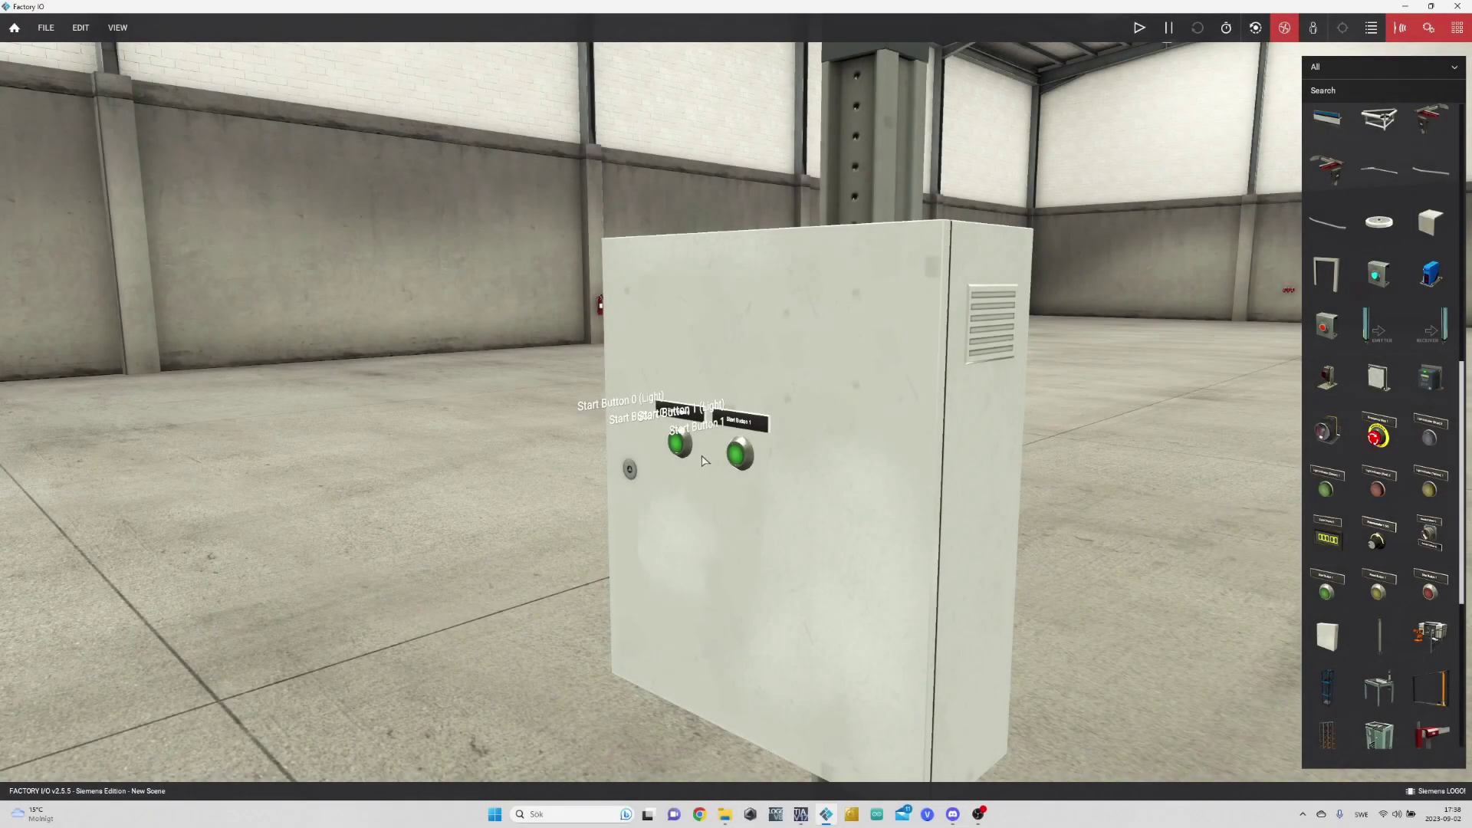
pyautogui.click(699, 435)
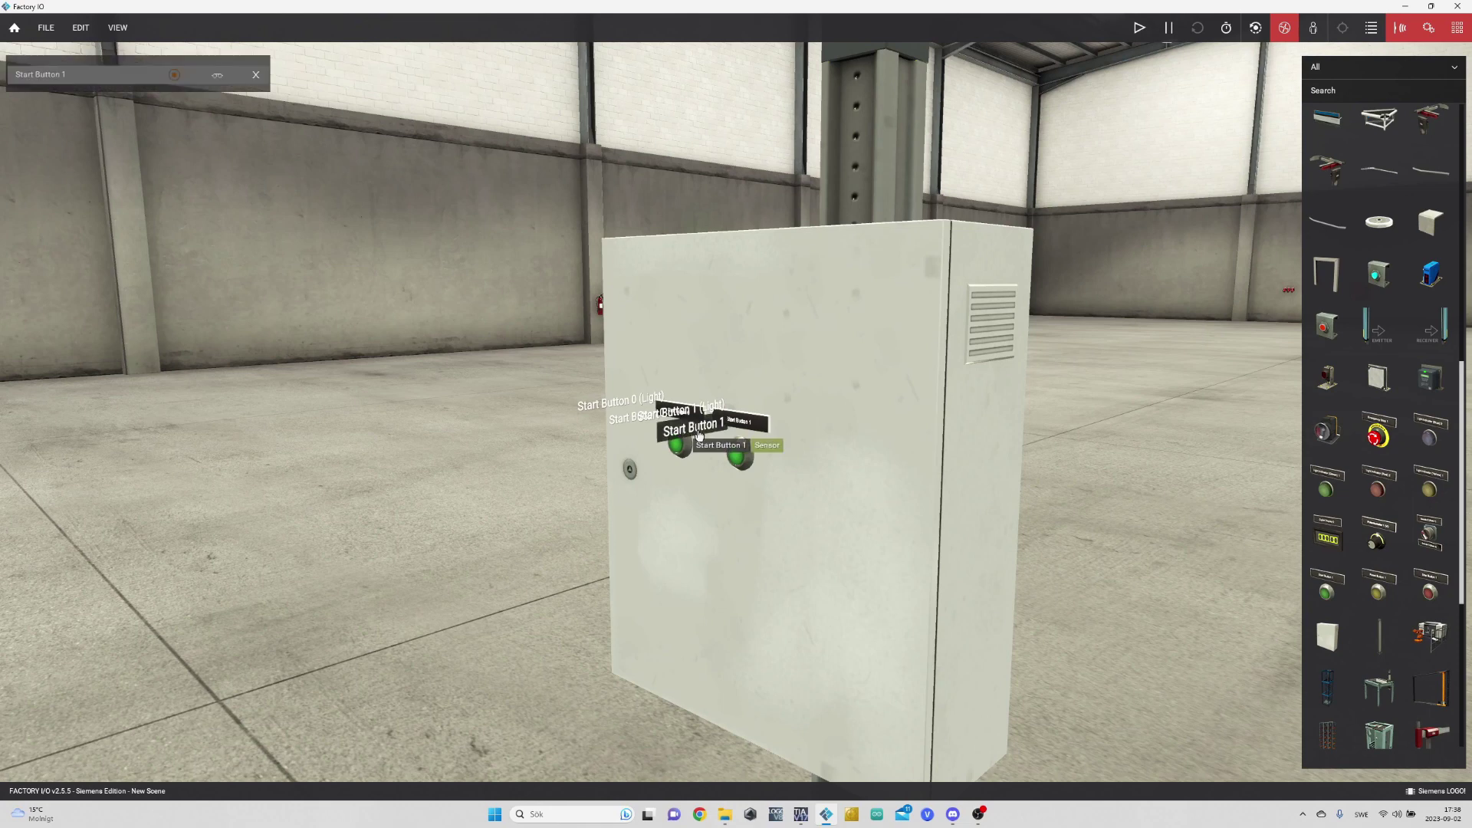
pyautogui.click(621, 419)
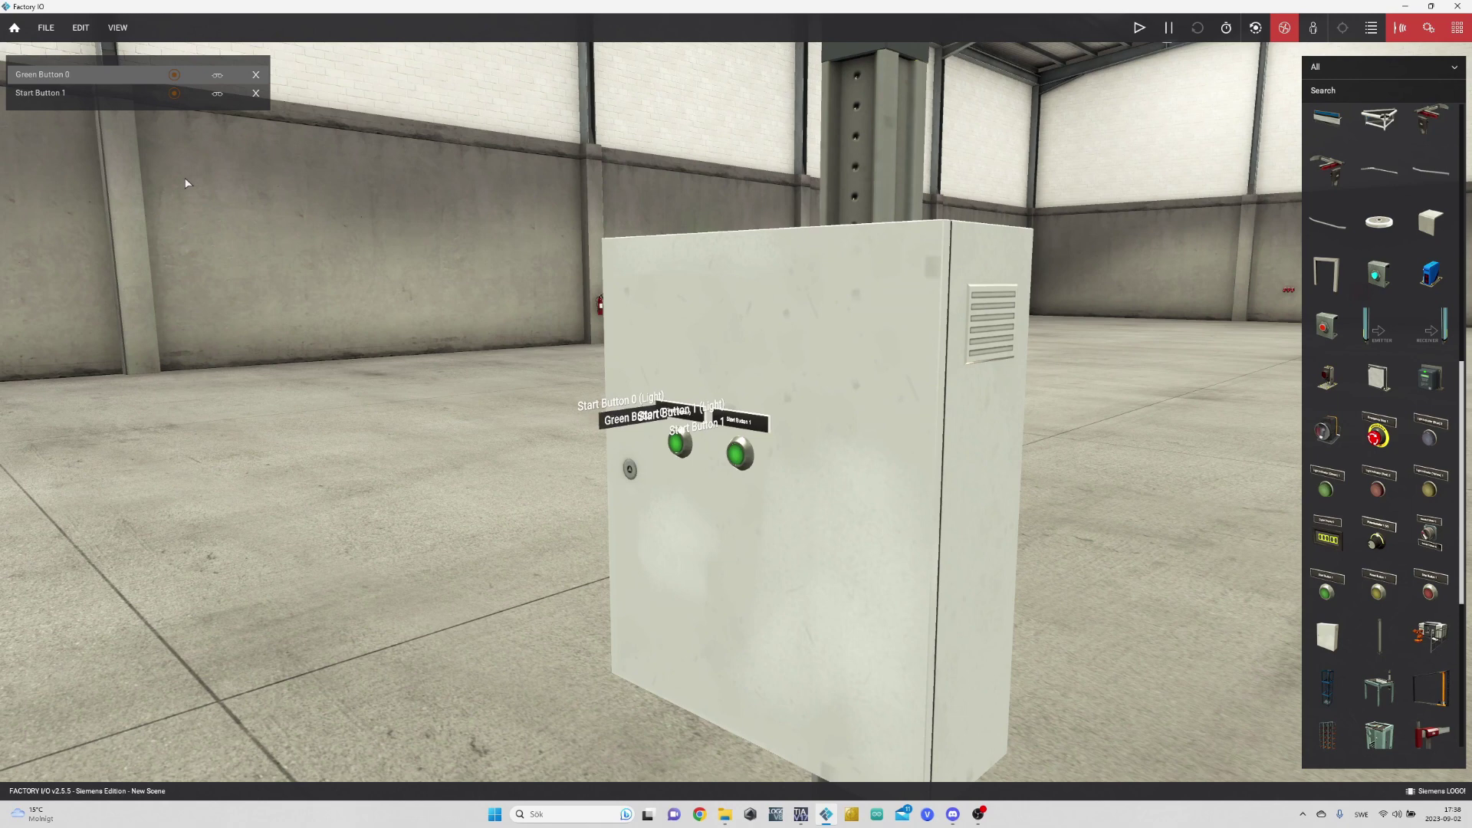
# Step: Rename the Start Button 1 tag to Green Button 1
pyautogui.click(65, 92)
pyautogui.write('Green')
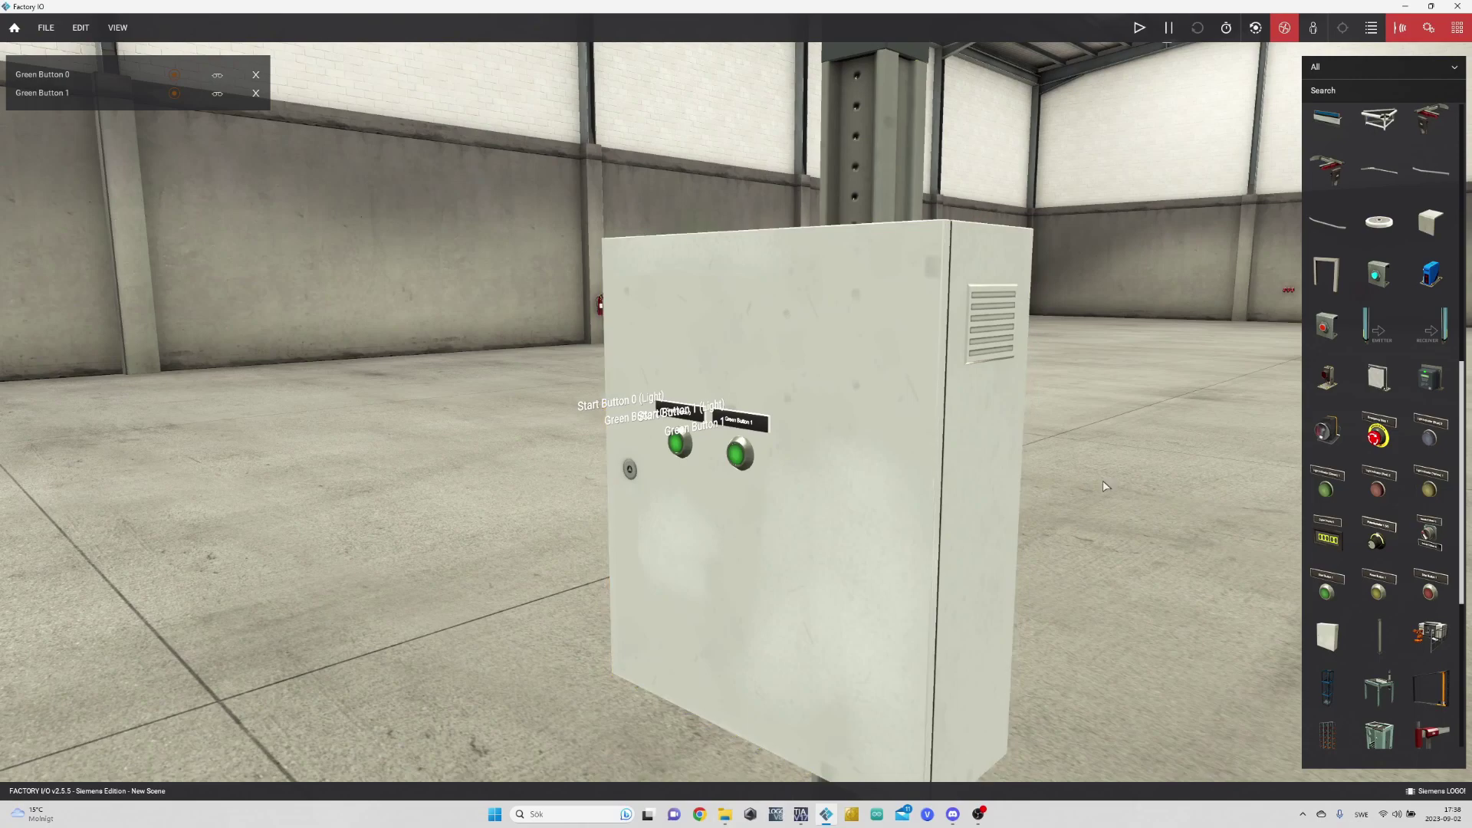
pyautogui.scroll(3, 1102, 480)
pyautogui.scroll(3, 728, 475)
pyautogui.scroll(-2, 728, 475)
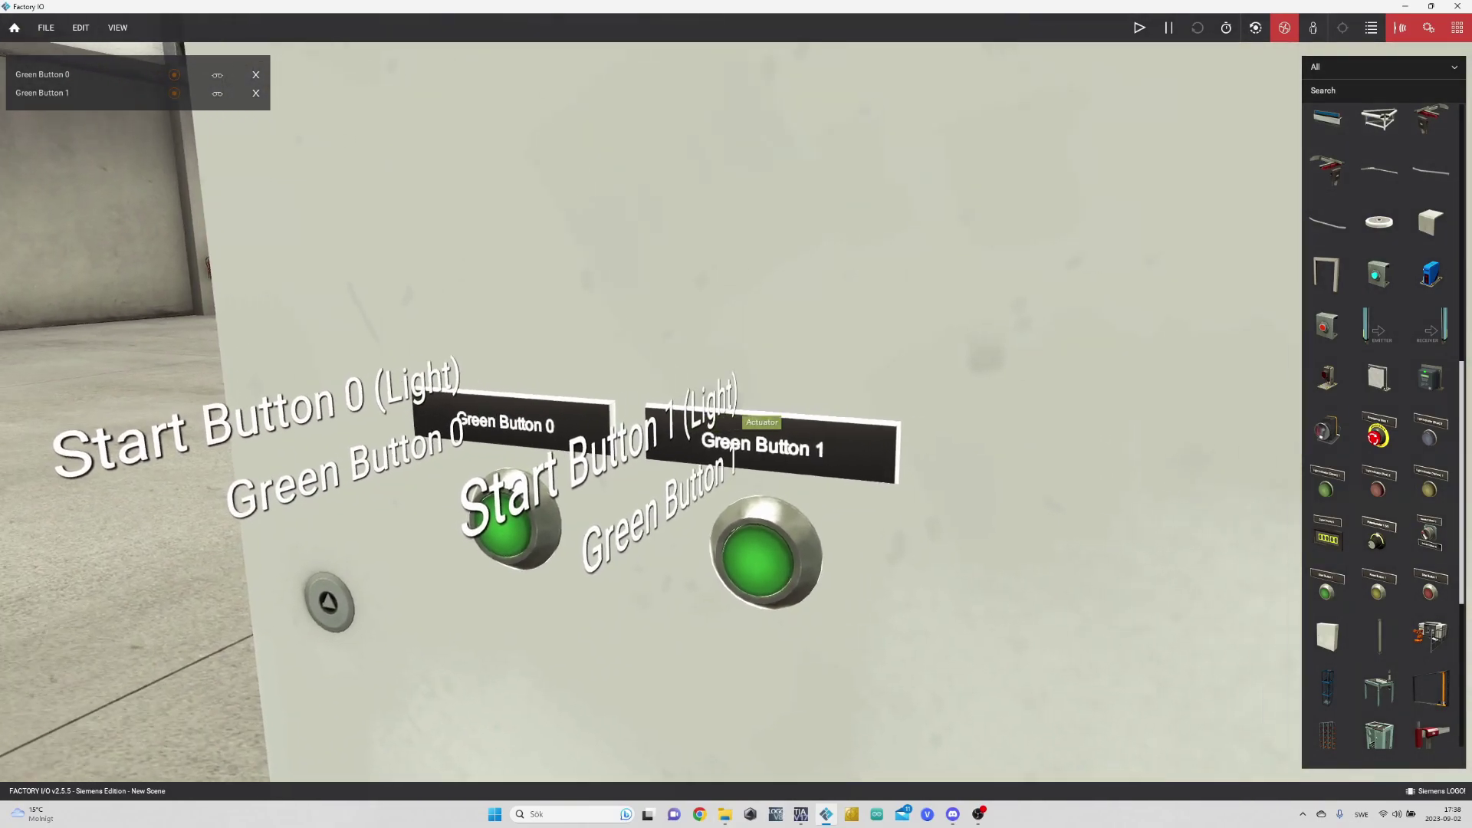
pyautogui.scroll(2, 728, 476)
pyautogui.scroll(-2, 752, 411)
pyautogui.scroll(-3, 752, 412)
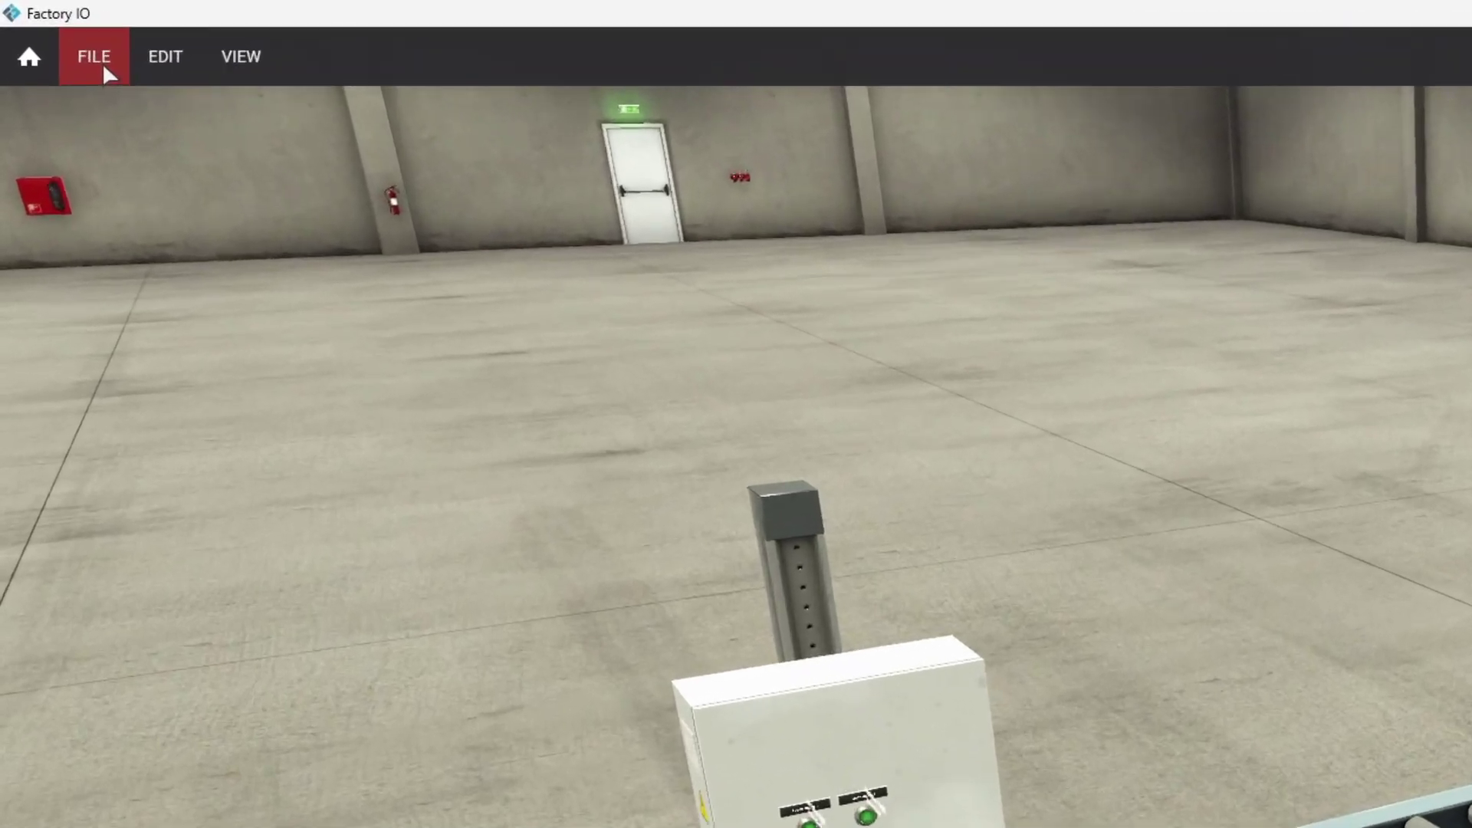
# Step: Set the Factory IO driver to Siemens S7-1200/1500 from the Drivers page
pyautogui.click(51, 34)
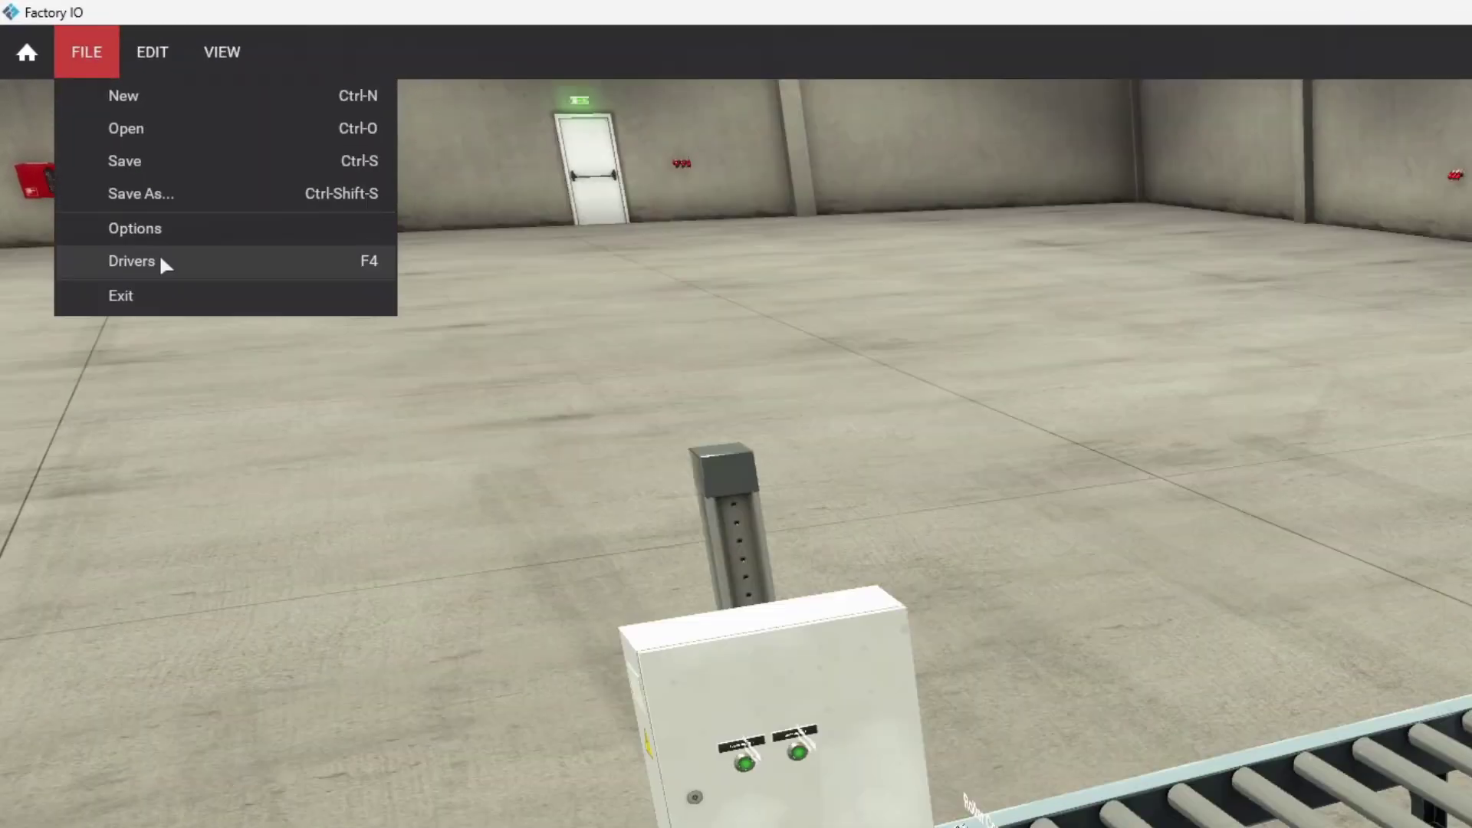
pyautogui.click(163, 263)
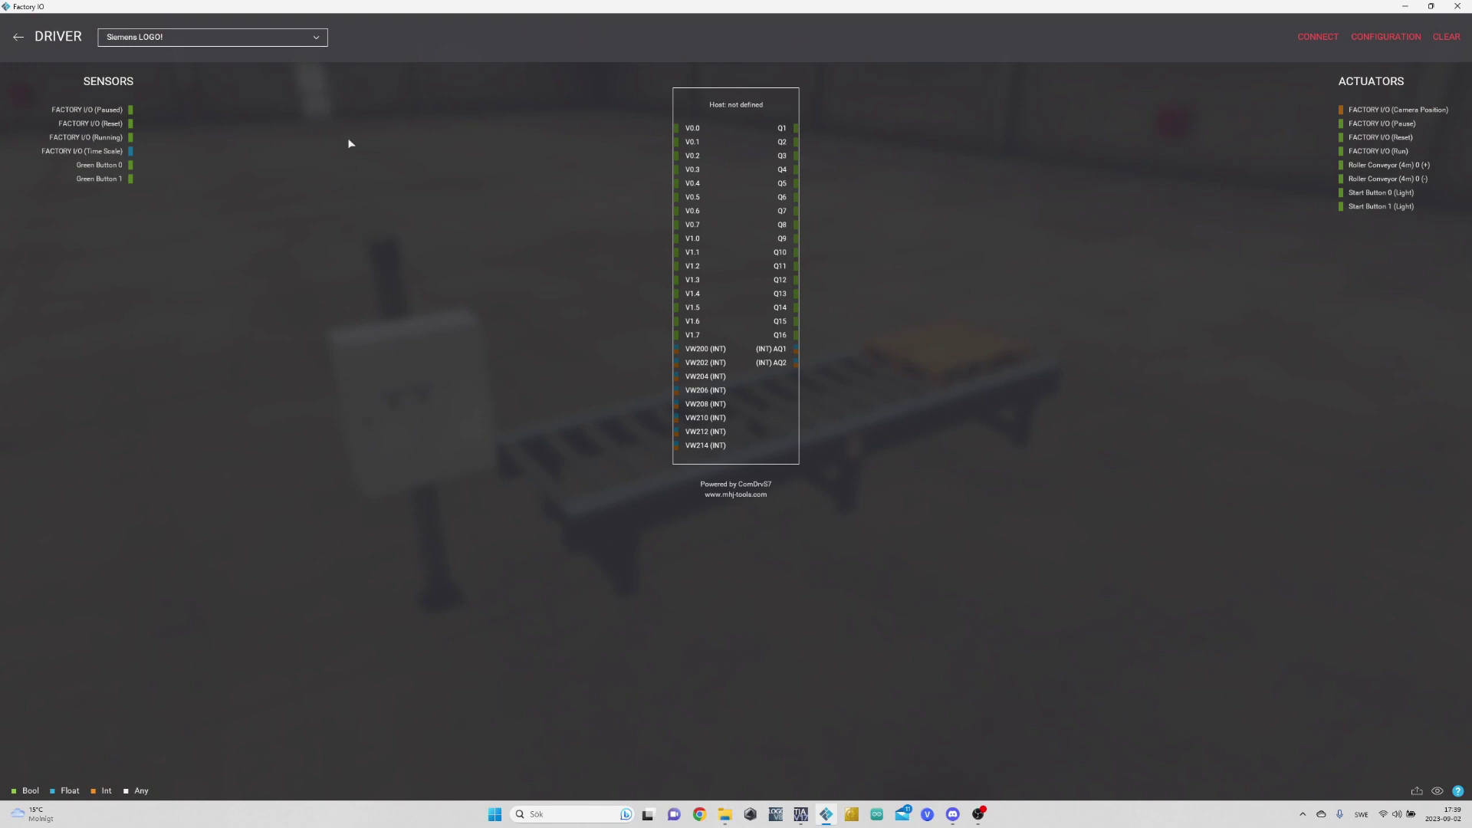
pyautogui.click(319, 40)
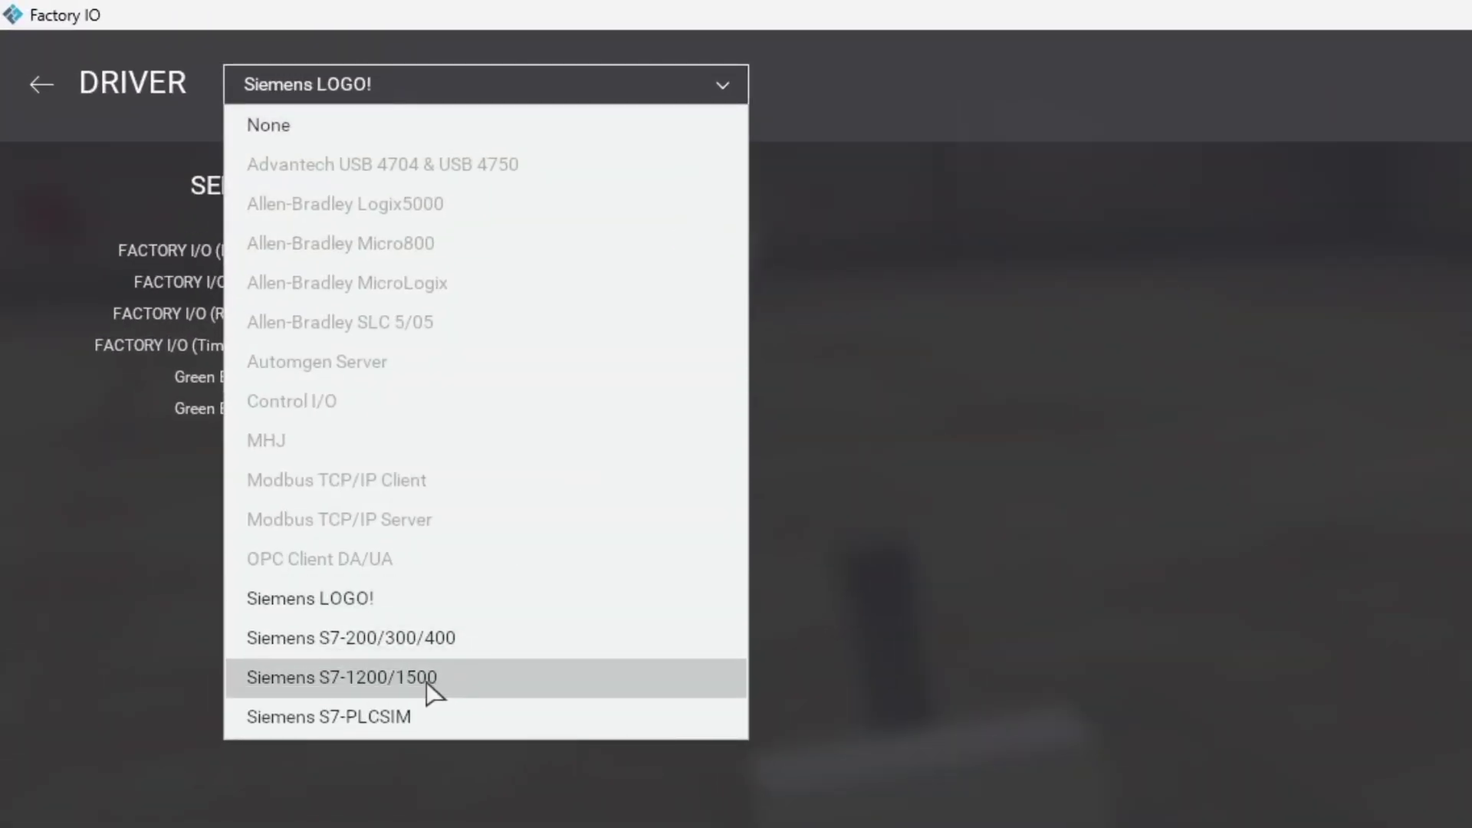
pyautogui.click(427, 684)
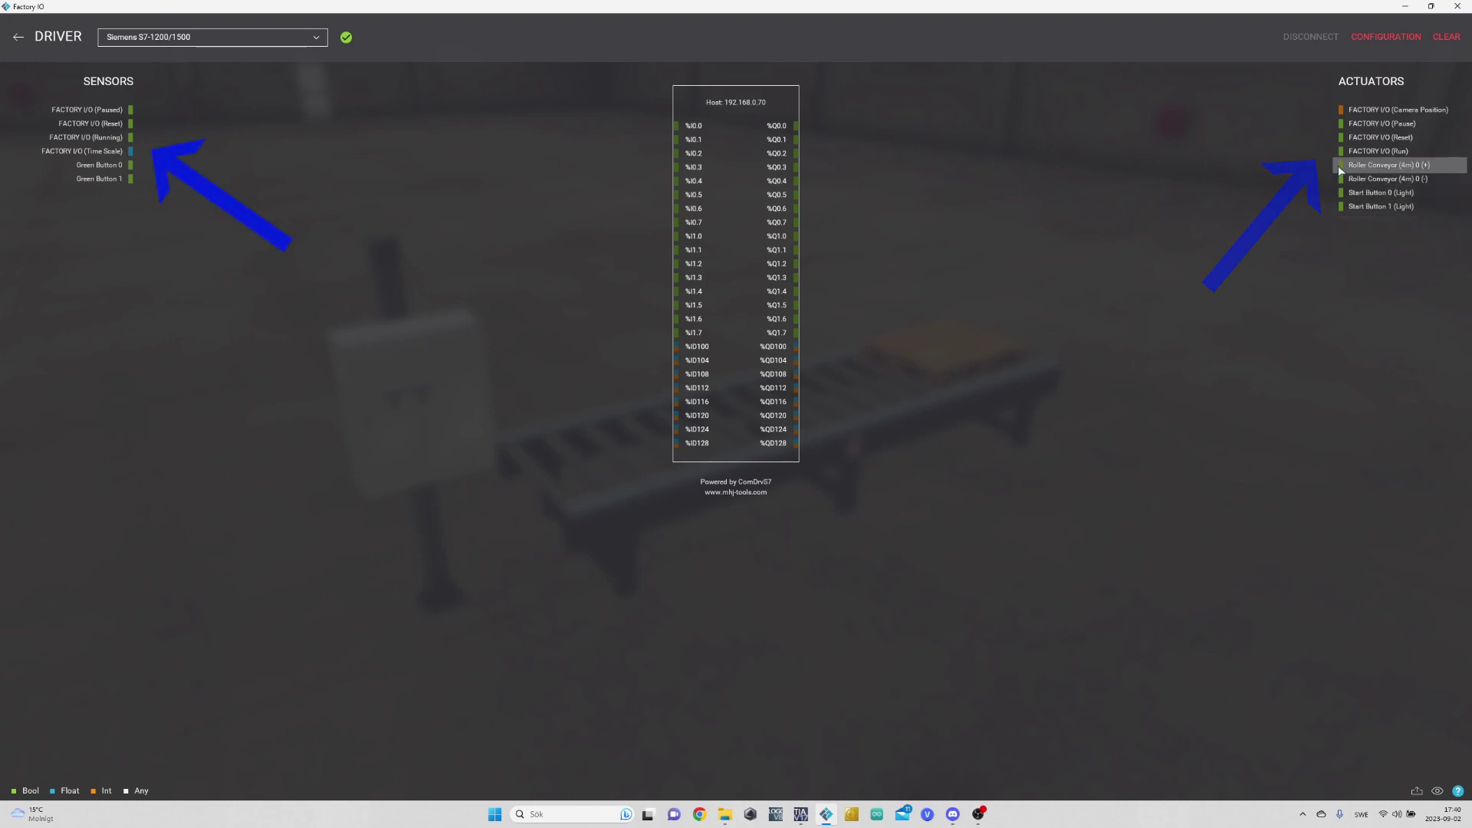
# Step: Map Roller Conveyor (+) to %Q0.0 and Roller Conveyor (-) to %Q0.1
pyautogui.moveTo(1343, 167); pyautogui.dragTo(799, 128)
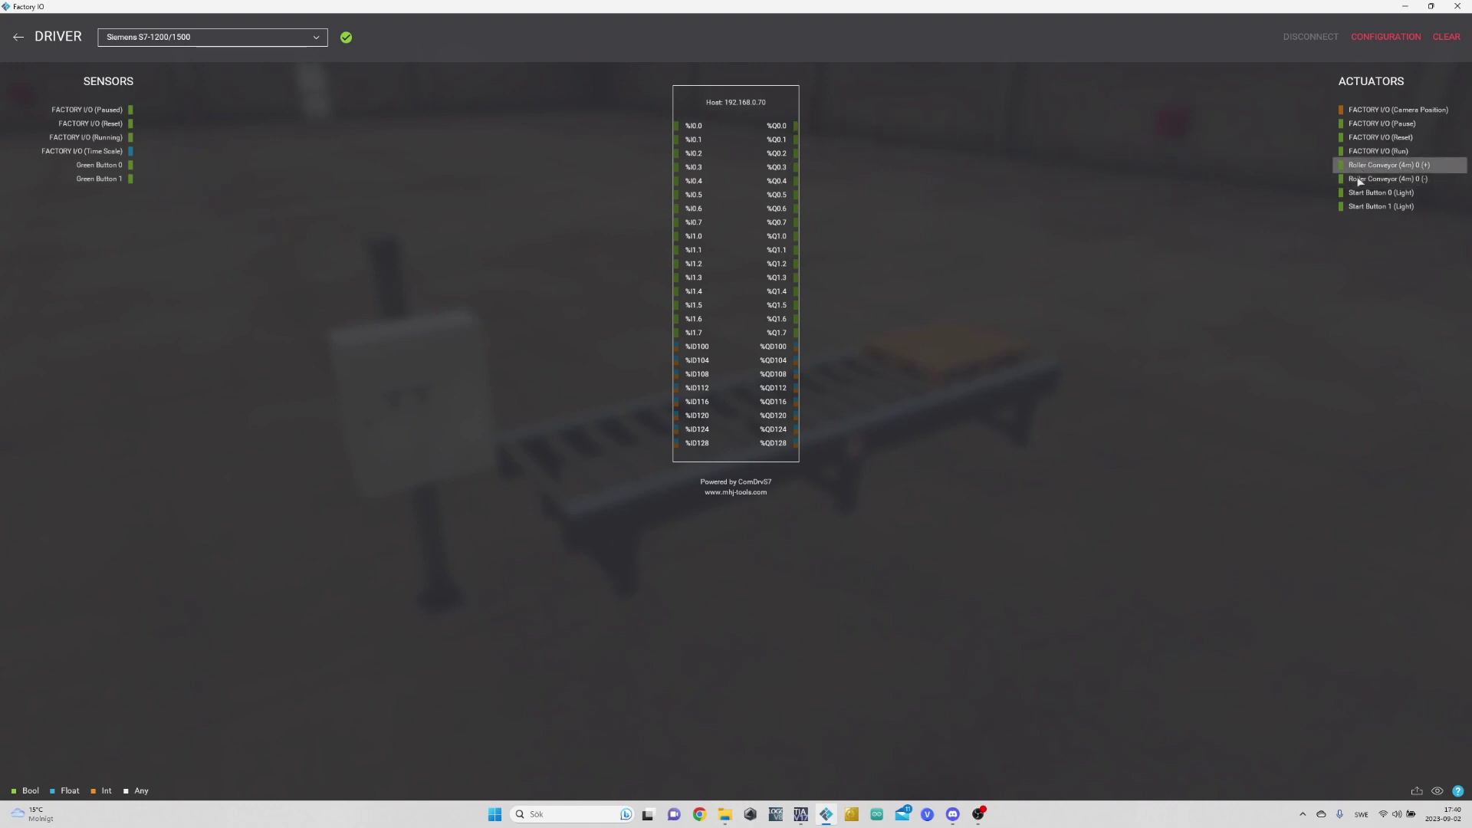
pyautogui.moveTo(799, 129)
pyautogui.mouseDown()
pyautogui.moveTo(989, 136)
pyautogui.moveTo(818, 133)
pyautogui.mouseUp()
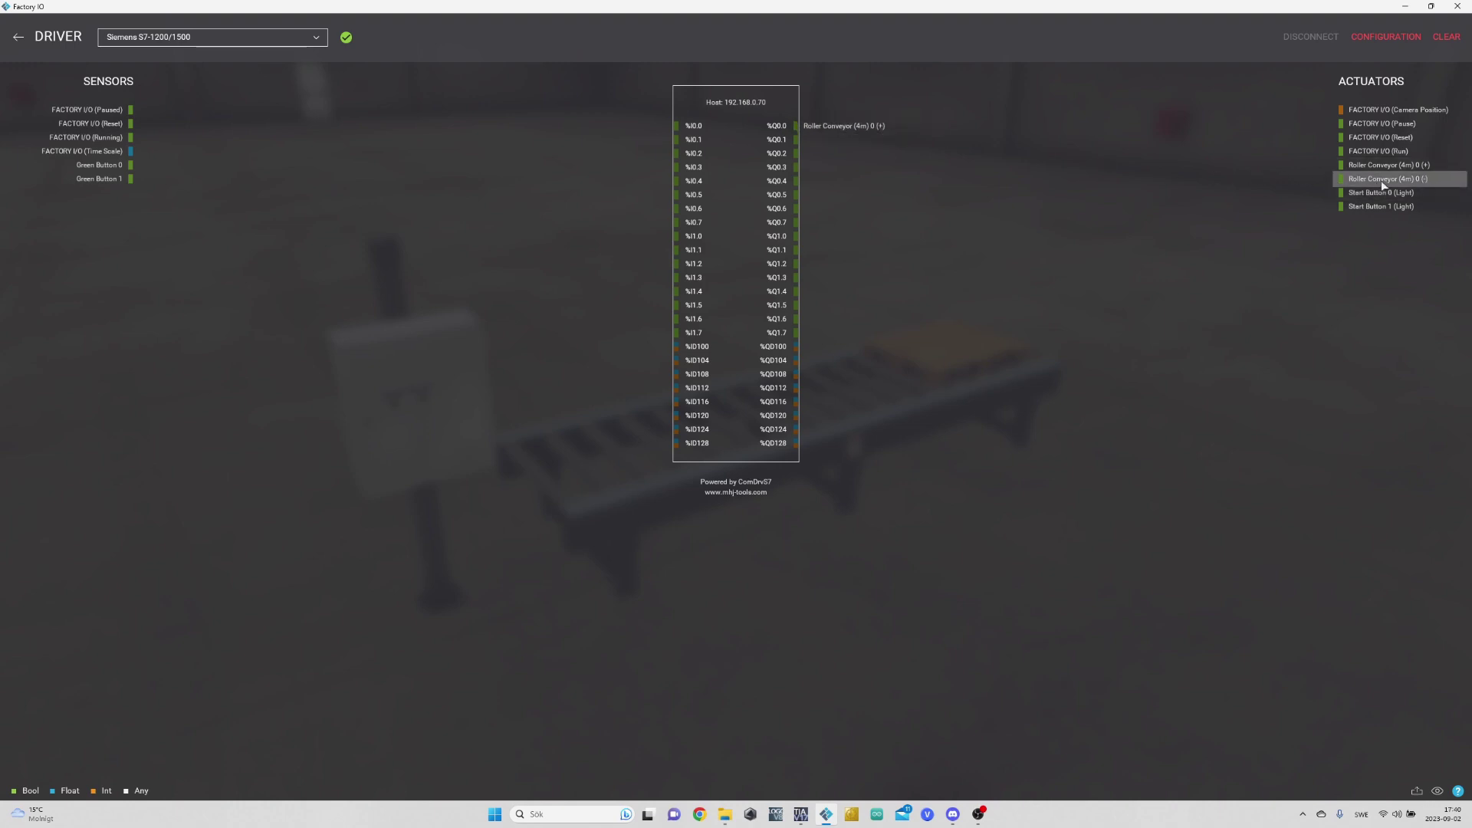
pyautogui.moveTo(1384, 186); pyautogui.dragTo(836, 144)
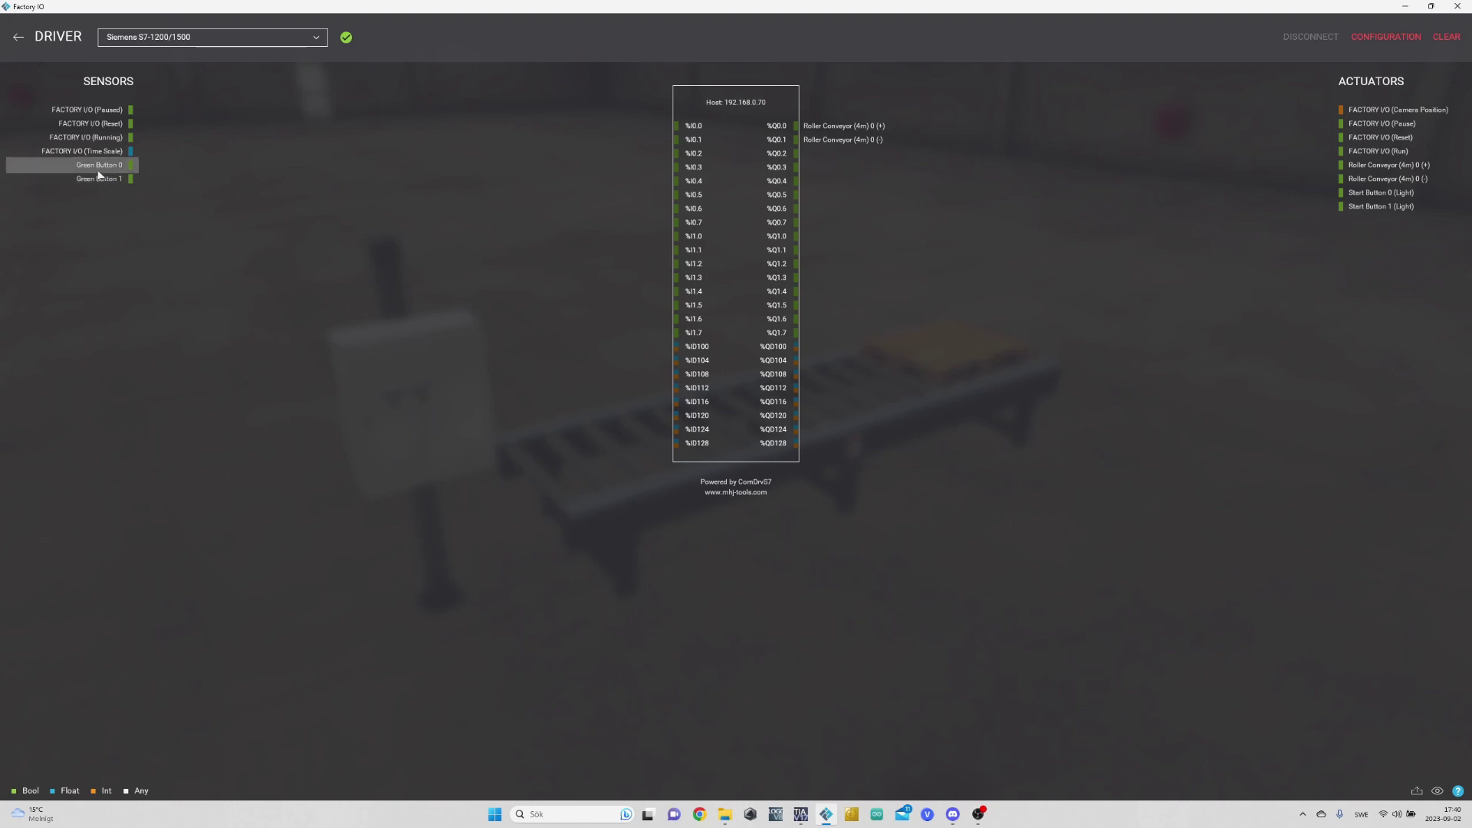
# Step: Map Green Button 0 to %I0.0 and Green Button 1 to %I0.1
pyautogui.moveTo(121, 165); pyautogui.dragTo(221, 172)
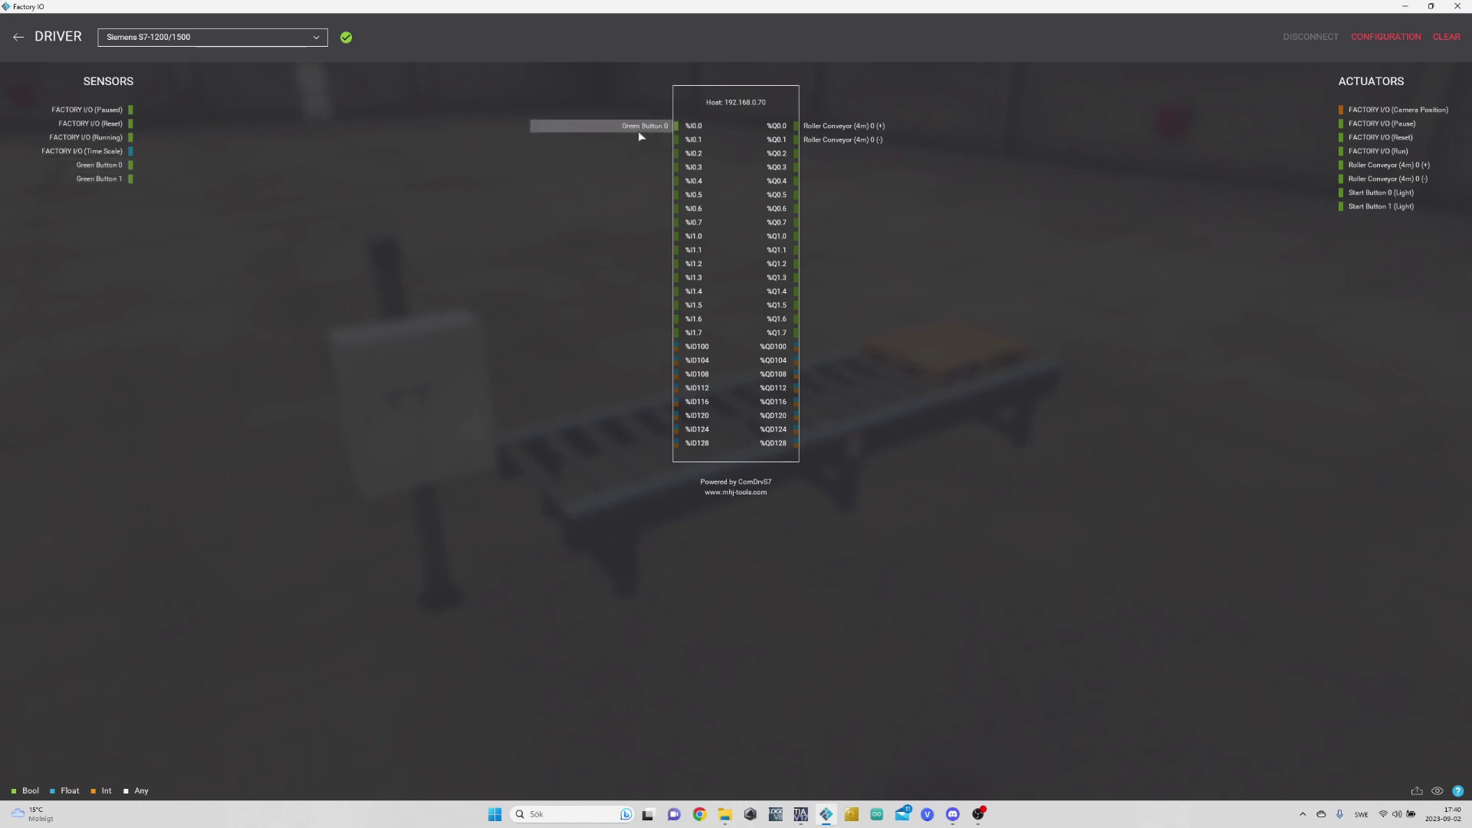
pyautogui.moveTo(82, 182); pyautogui.dragTo(131, 182)
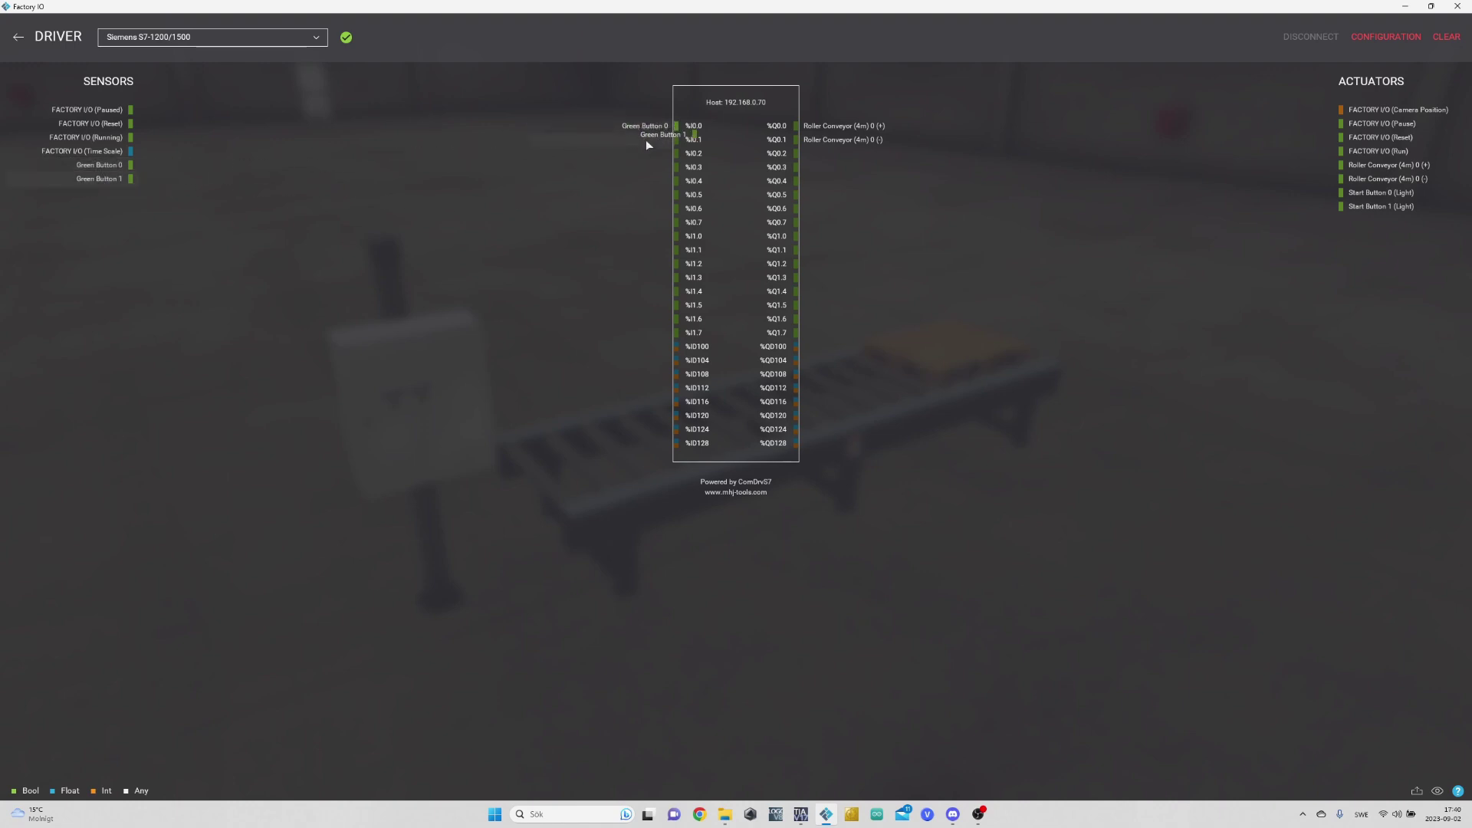
pyautogui.moveTo(646, 144); pyautogui.dragTo(642, 143)
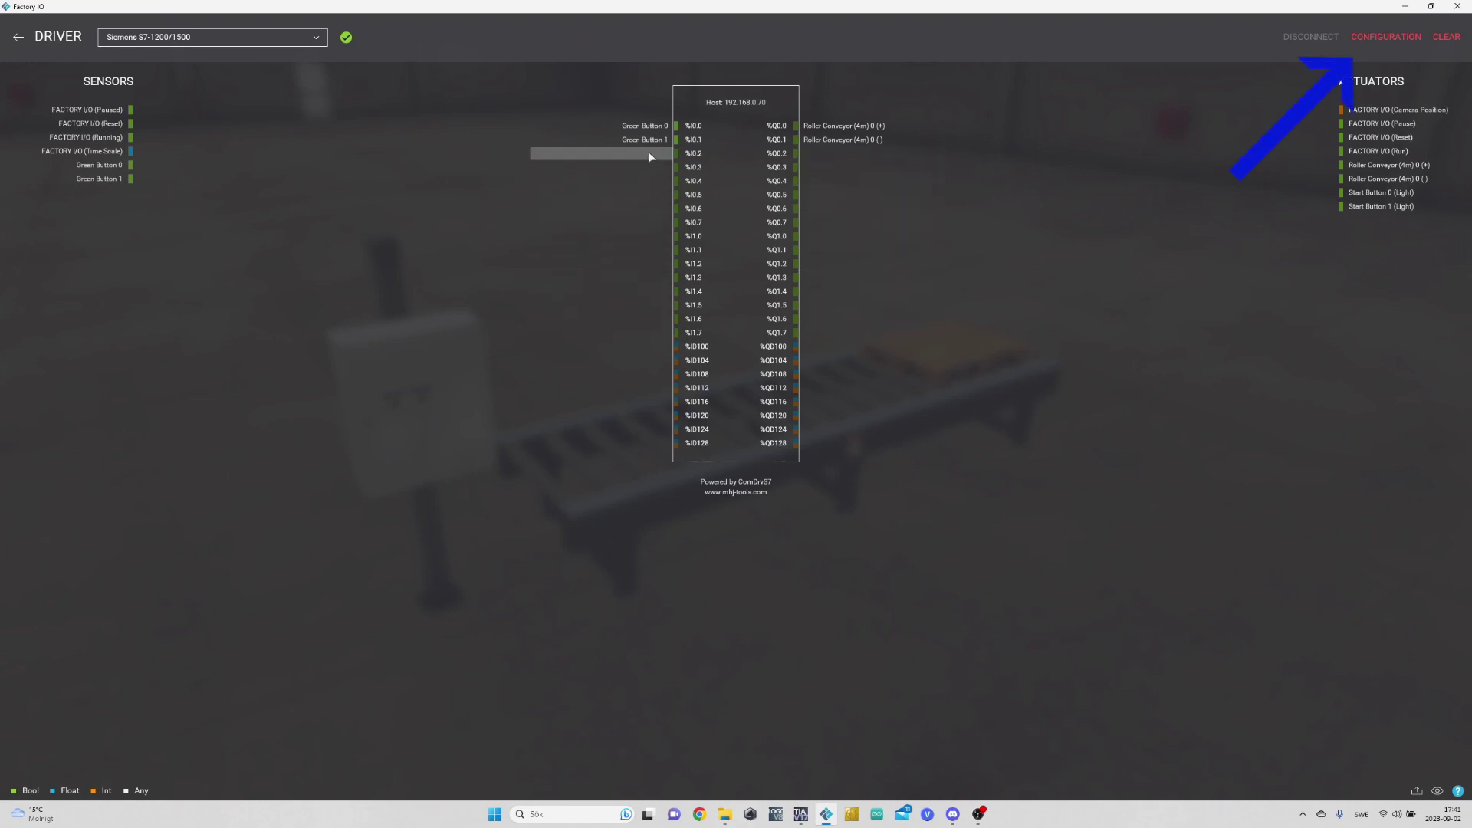
pyautogui.click(1386, 38)
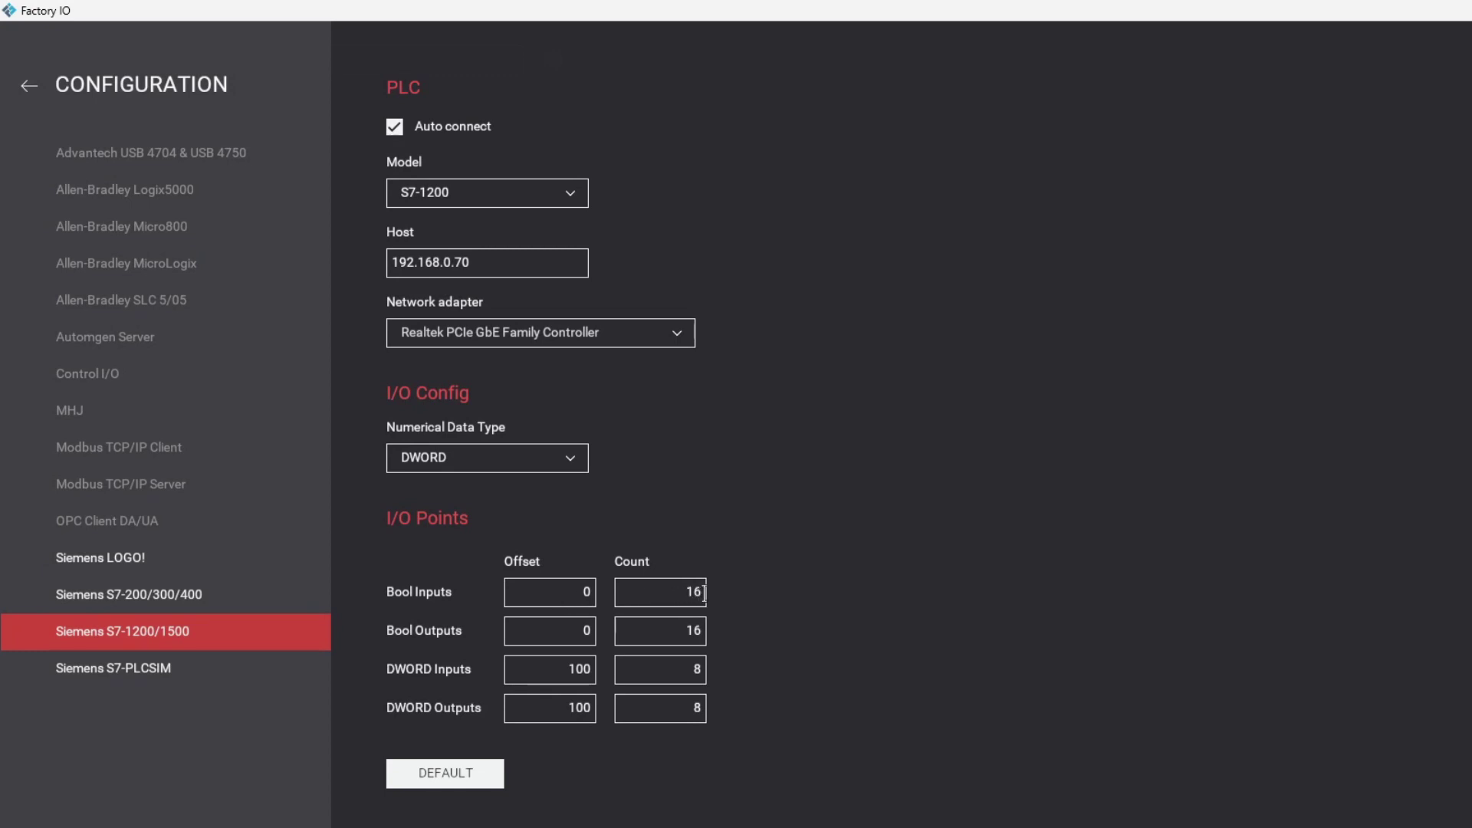
pyautogui.write('2')
pyautogui.write('0')
pyautogui.click(30, 86)
pyautogui.click(698, 669)
pyautogui.write('4')
pyautogui.doubleClick(702, 707)
# Step: Set the S7-1200 driver's DWORD Inputs to 4 and DWORD Outputs to 2
pyautogui.write('2')
pyautogui.click(34, 86)
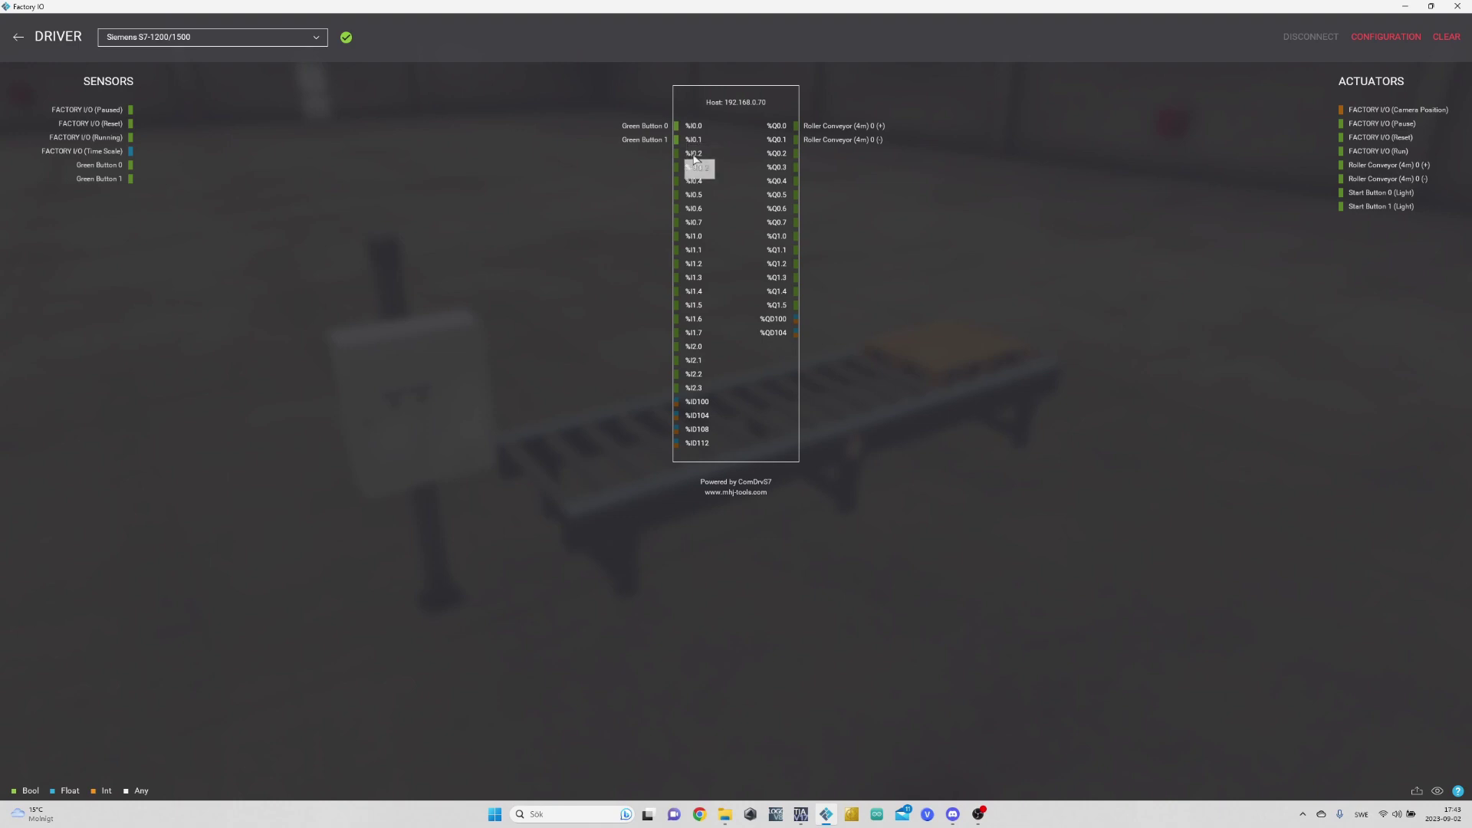
# Step: Set the driver's Bool Inputs offset to 5 and Bool Outputs offset to 6
pyautogui.click(1414, 37)
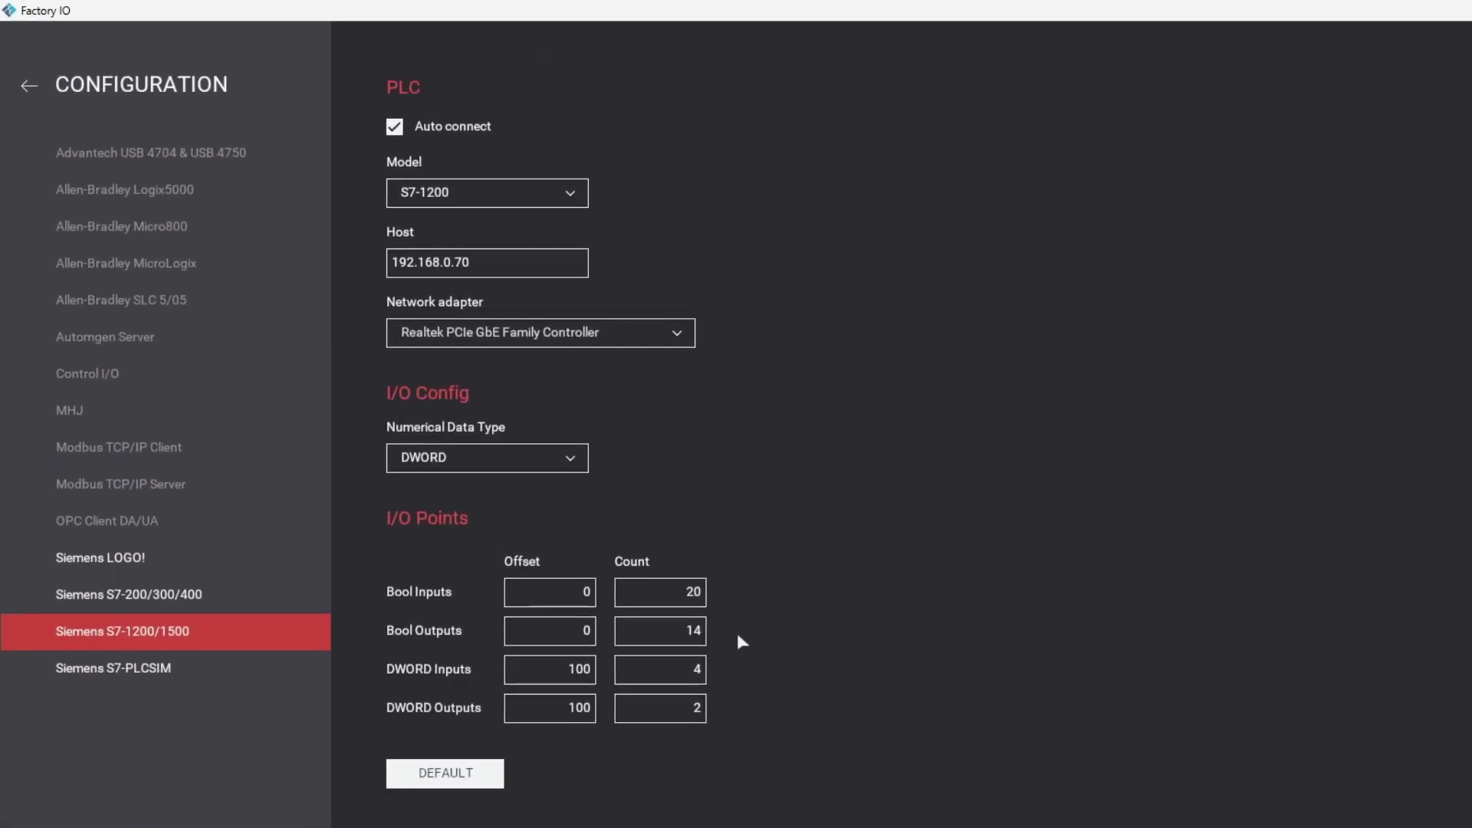
pyautogui.click(595, 594)
pyautogui.write('5')
pyautogui.click(589, 630)
pyautogui.write('6')
pyautogui.click(29, 86)
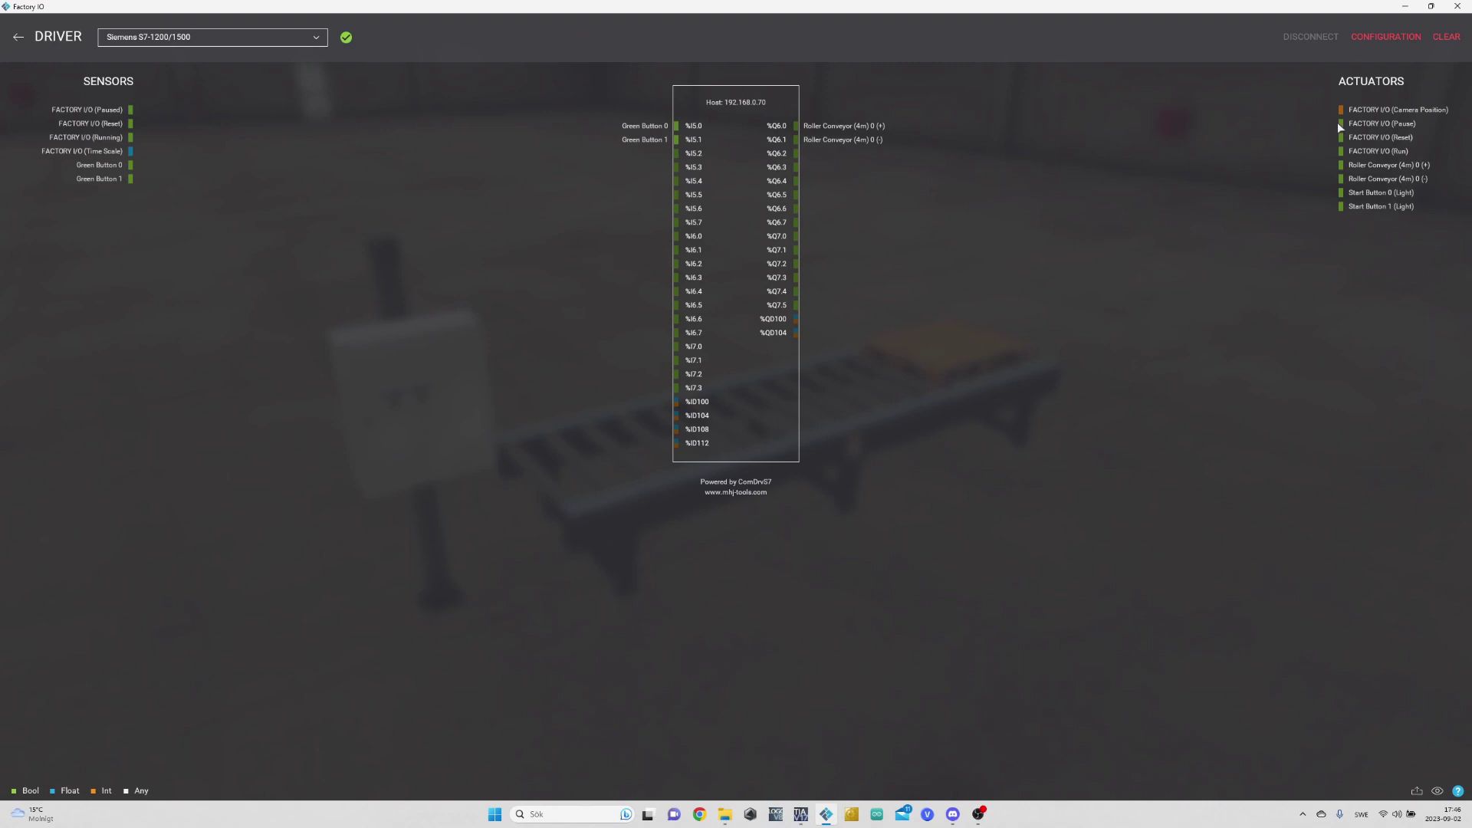
# Step: Keep S7-1200 selected as the driver's PLC model
pyautogui.click(1380, 39)
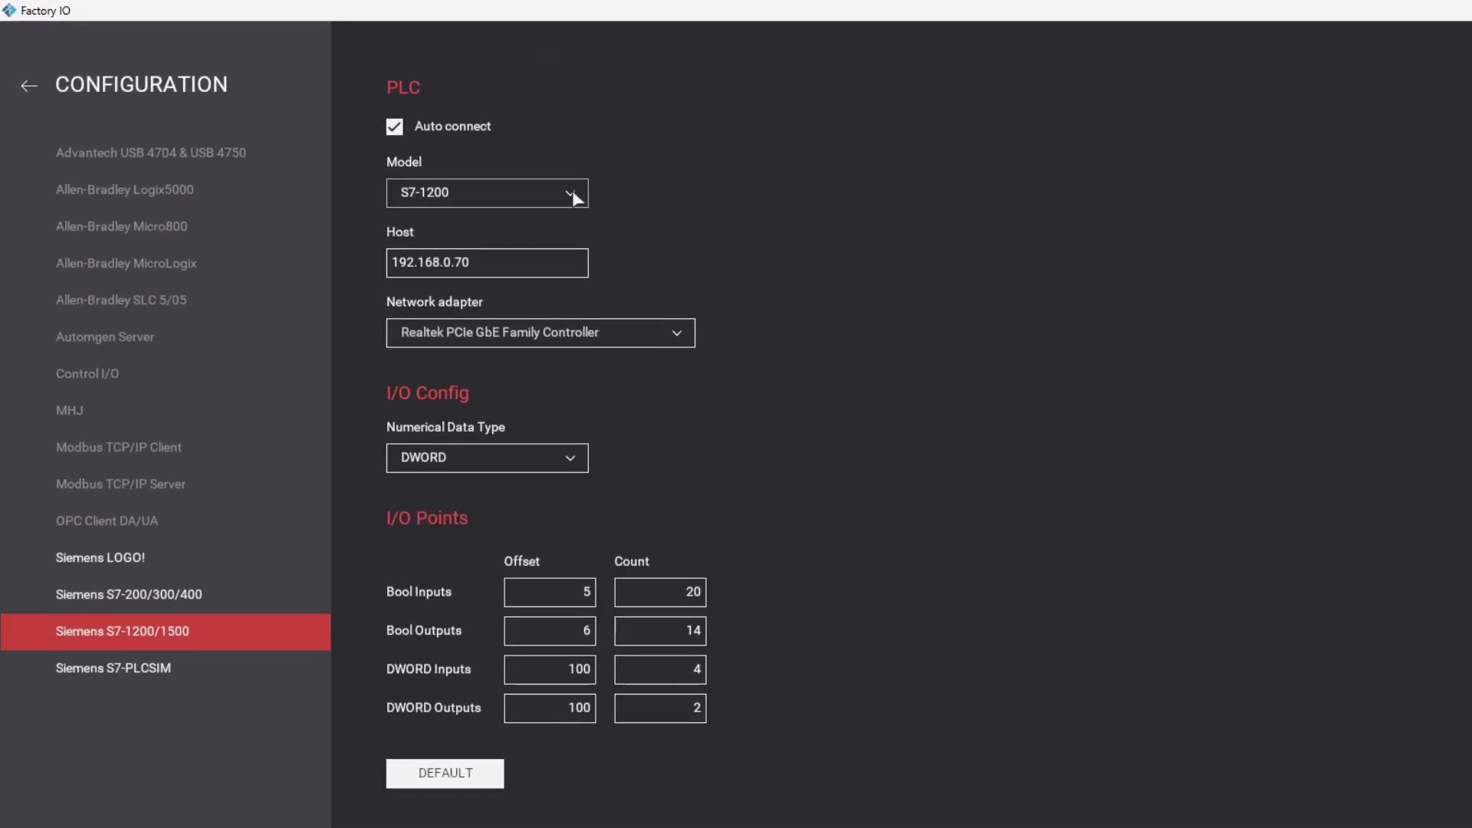
pyautogui.click(529, 193)
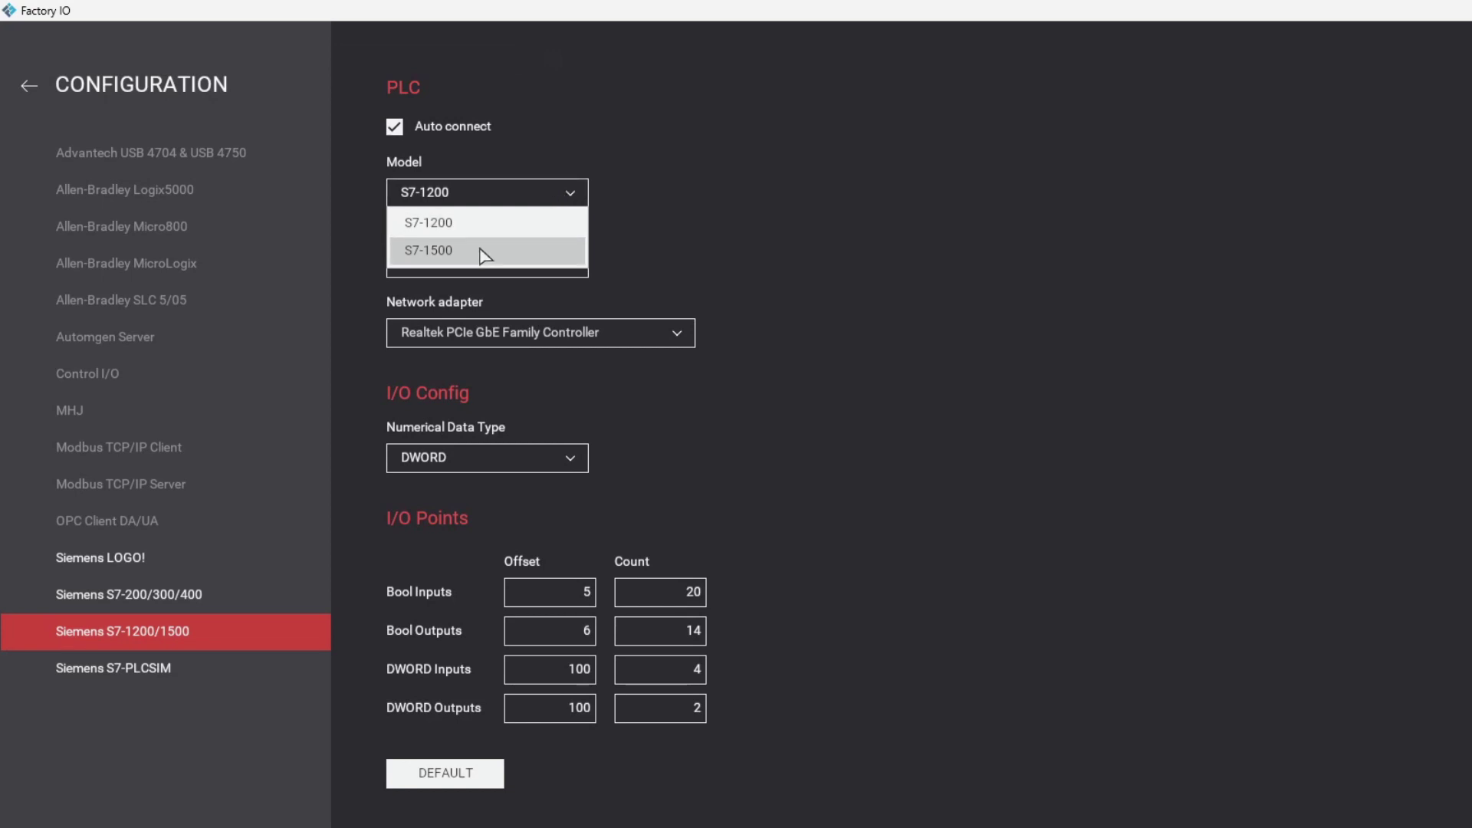
pyautogui.click(468, 224)
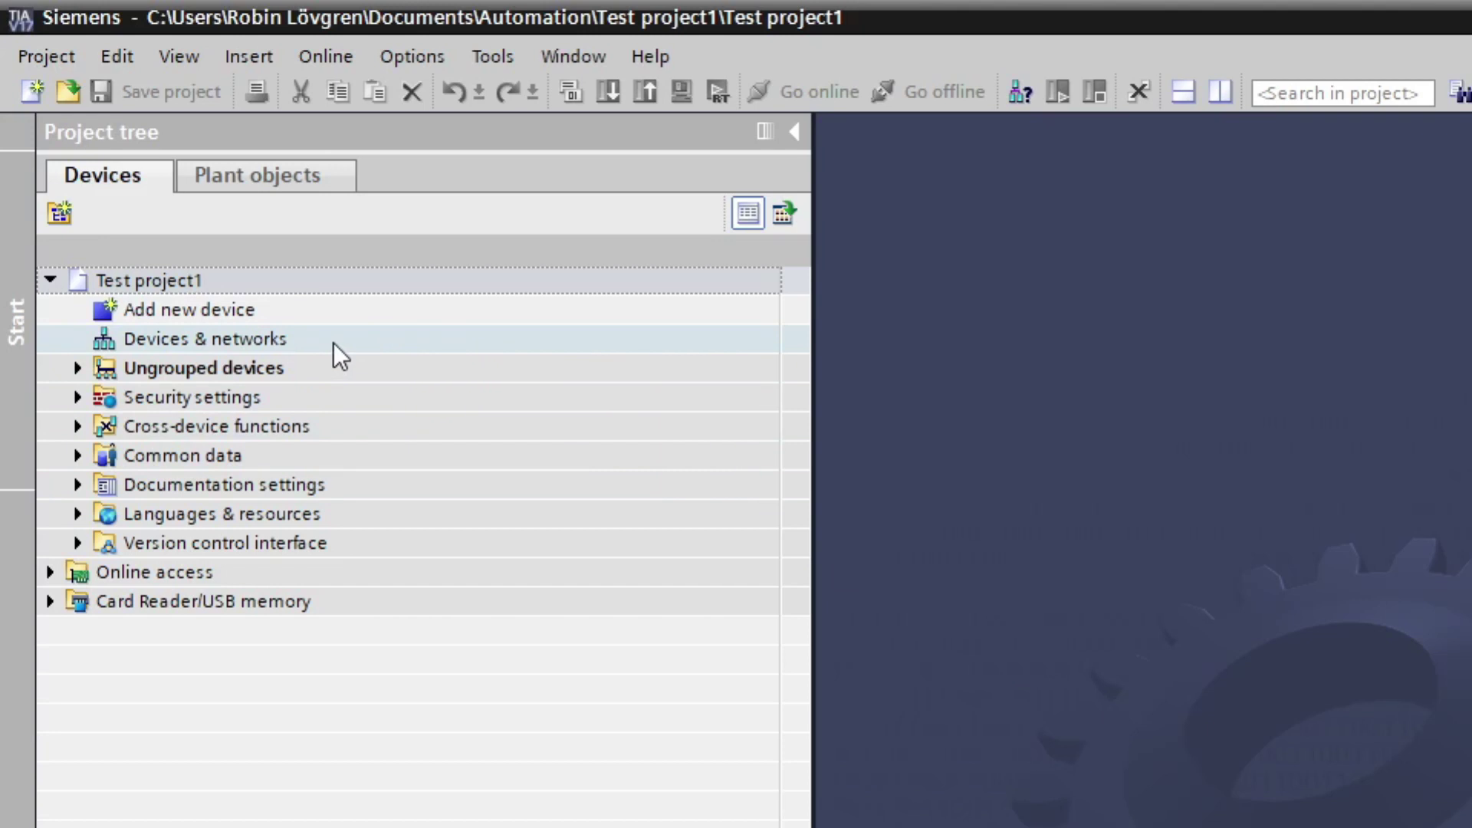
# Step: Choose the S7-1200 CPU 1211C DC/DC/DC, article 6ES7 211-1AE40-0XB0, as a new device
pyautogui.doubleClick(334, 342)
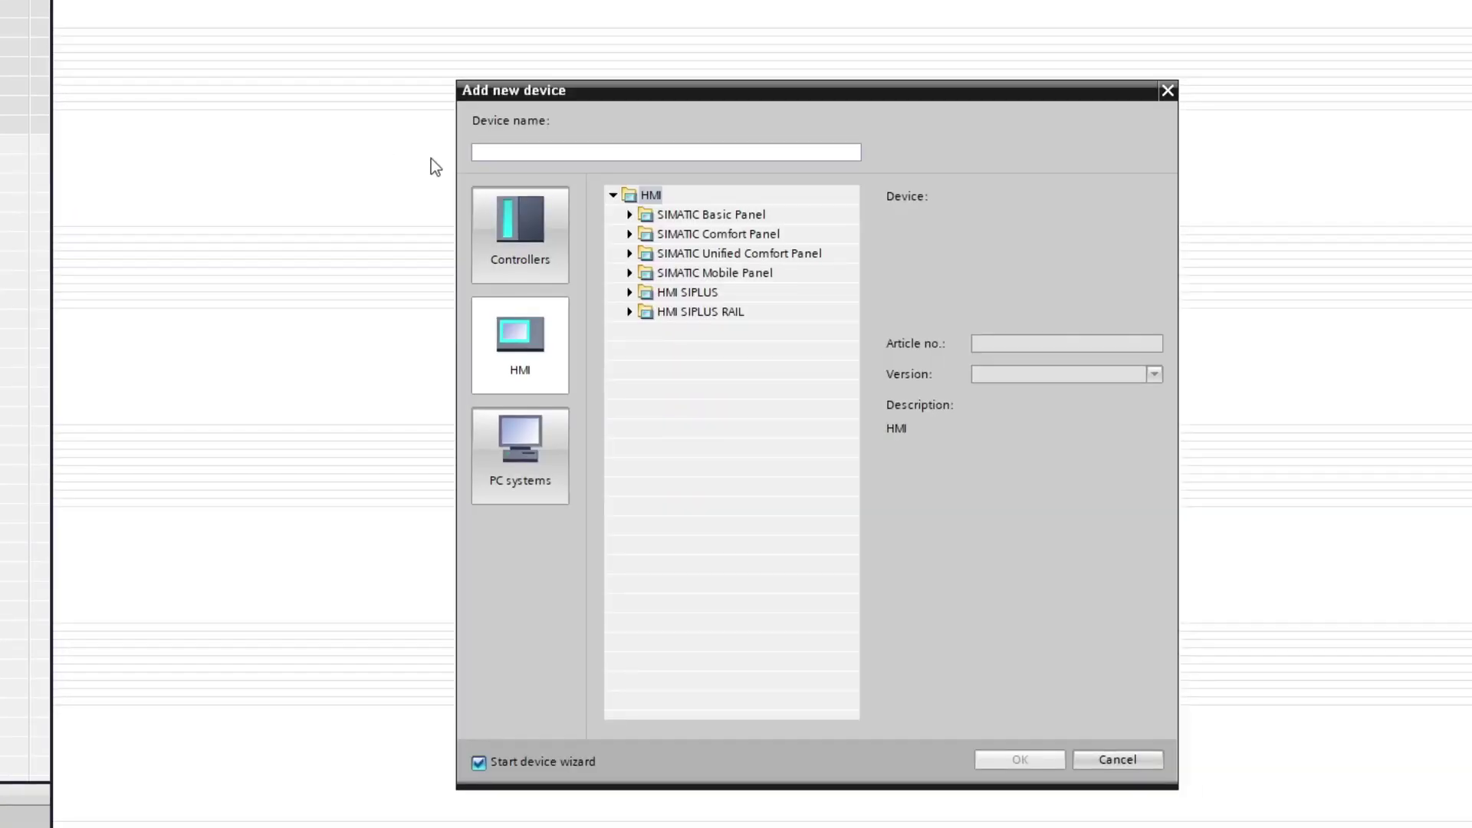
pyautogui.click(531, 245)
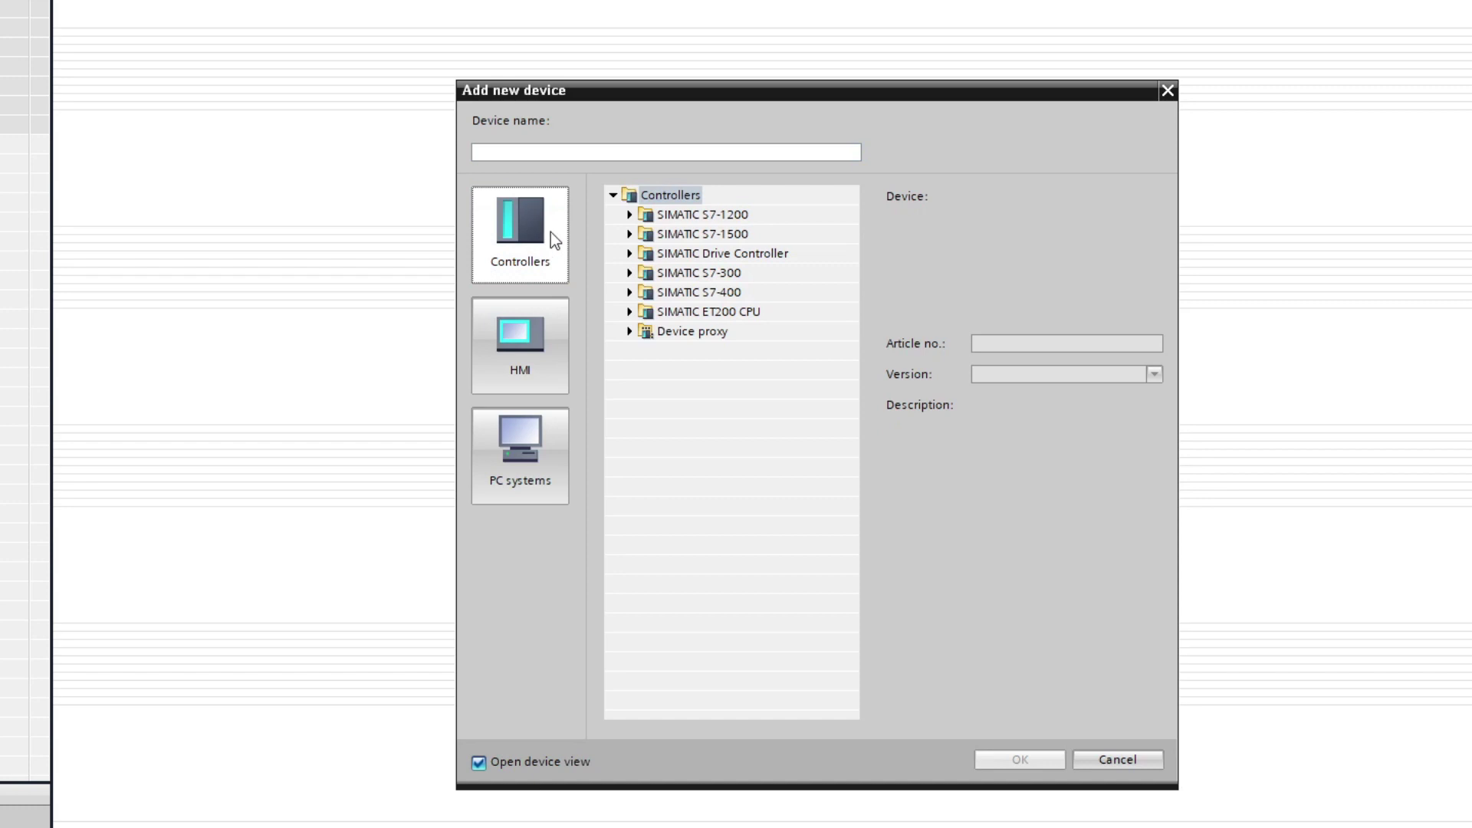
pyautogui.click(629, 216)
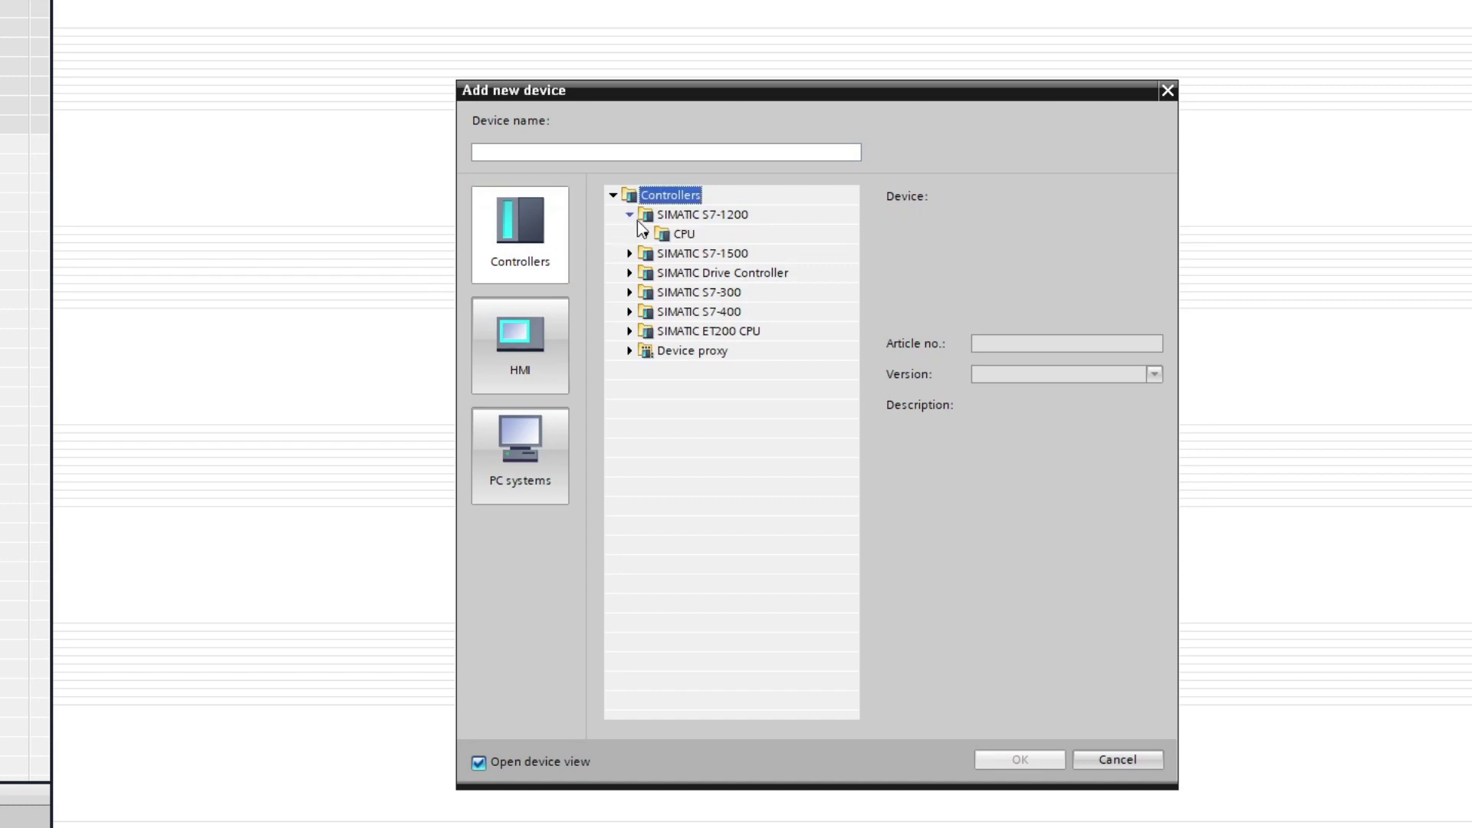
pyautogui.click(648, 234)
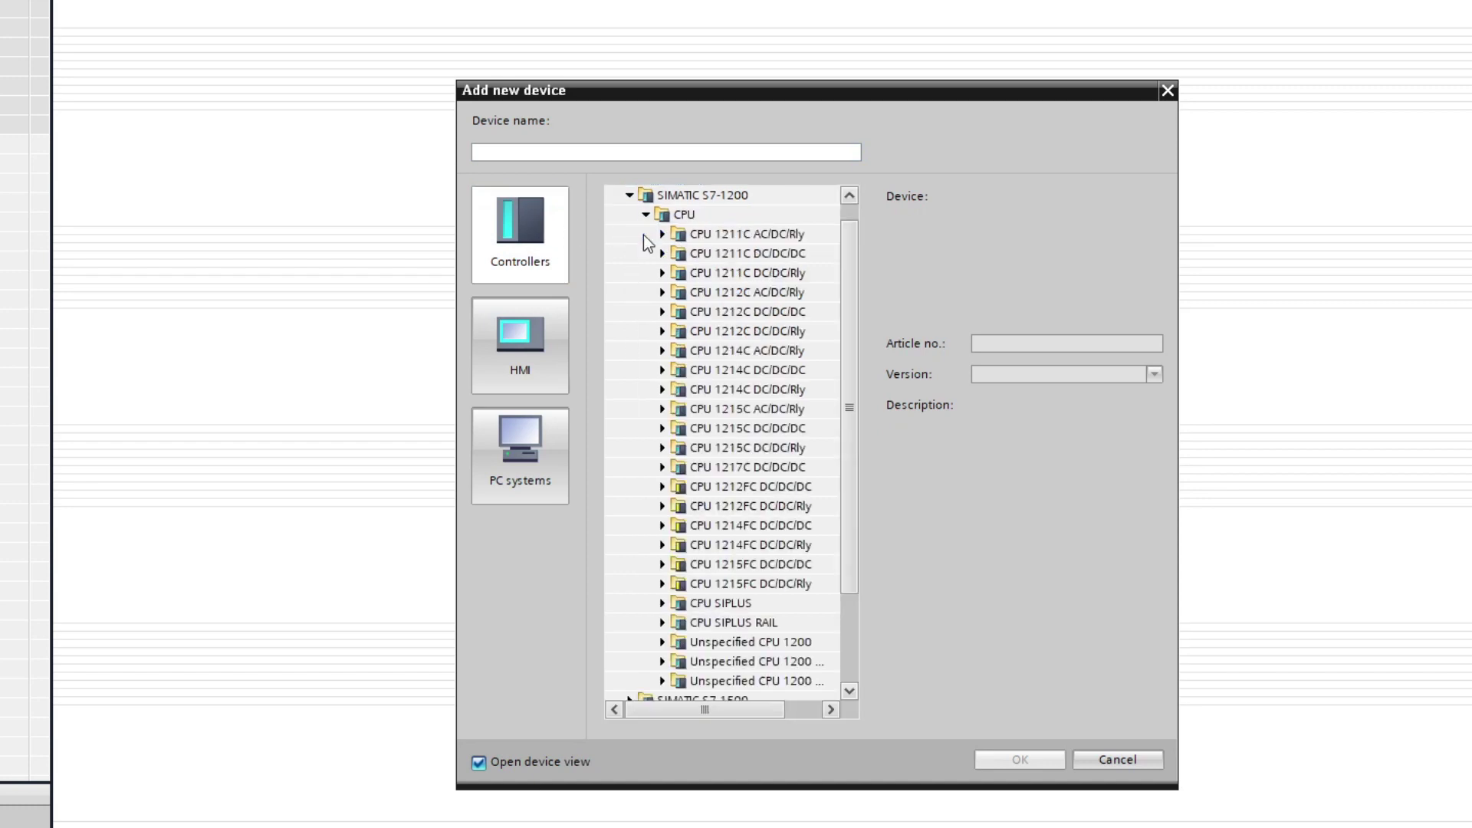
pyautogui.click(662, 253)
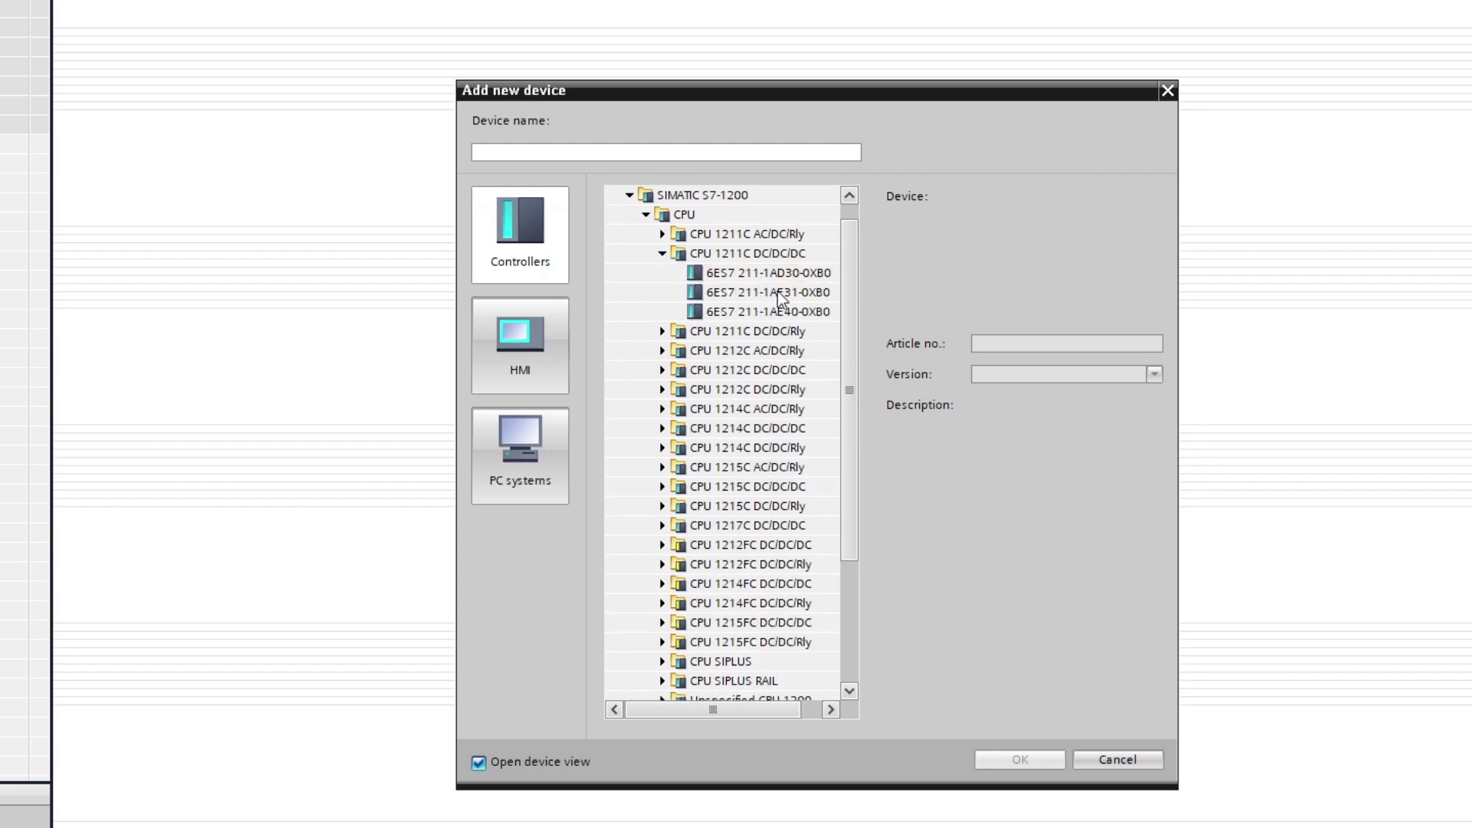
pyautogui.click(797, 312)
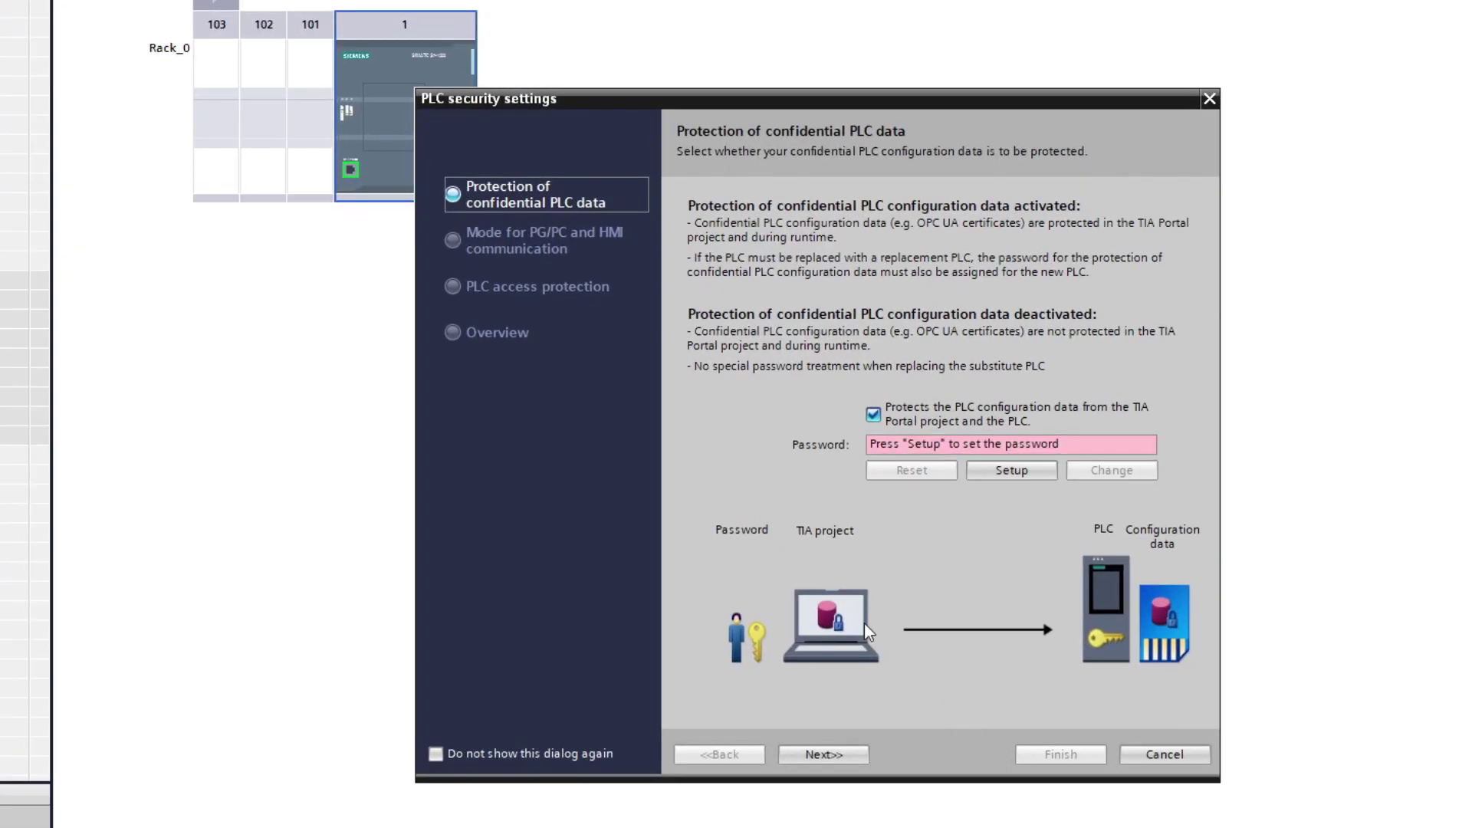
# Step: Finish the PLC security wizard with confidential-data protection off and Full access (no protection)
pyautogui.click(873, 416)
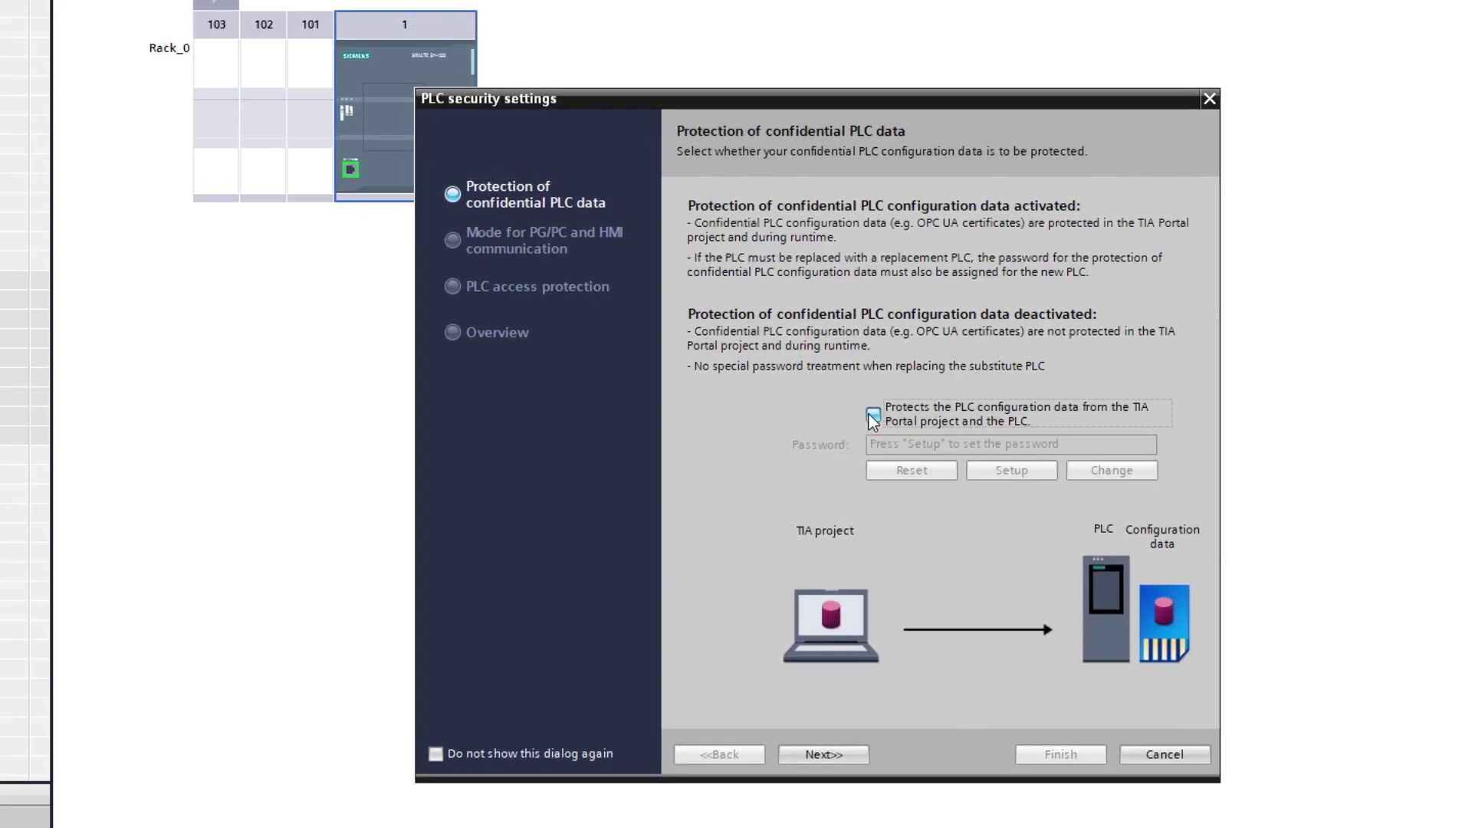
pyautogui.click(841, 756)
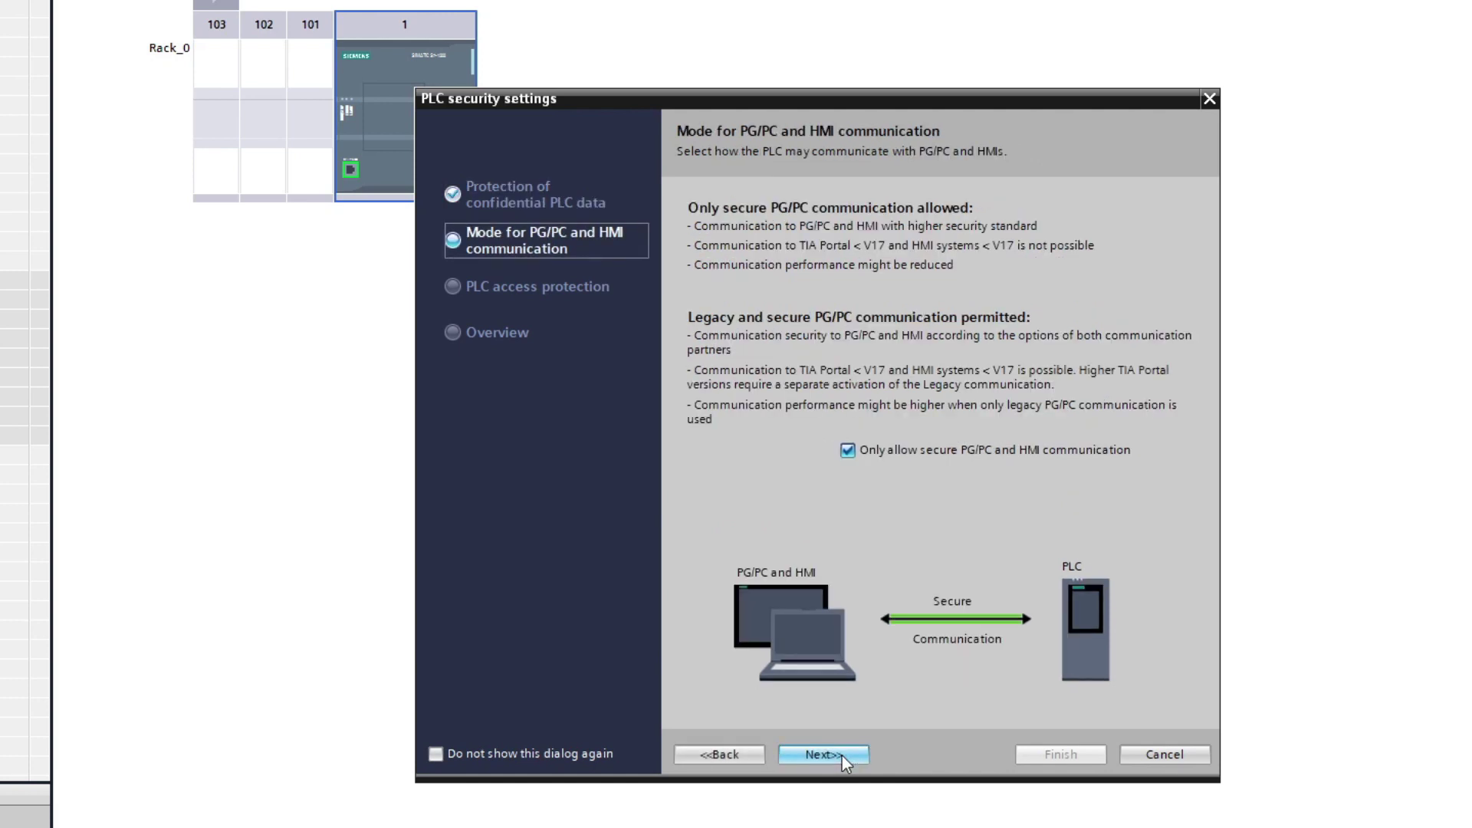
pyautogui.click(842, 756)
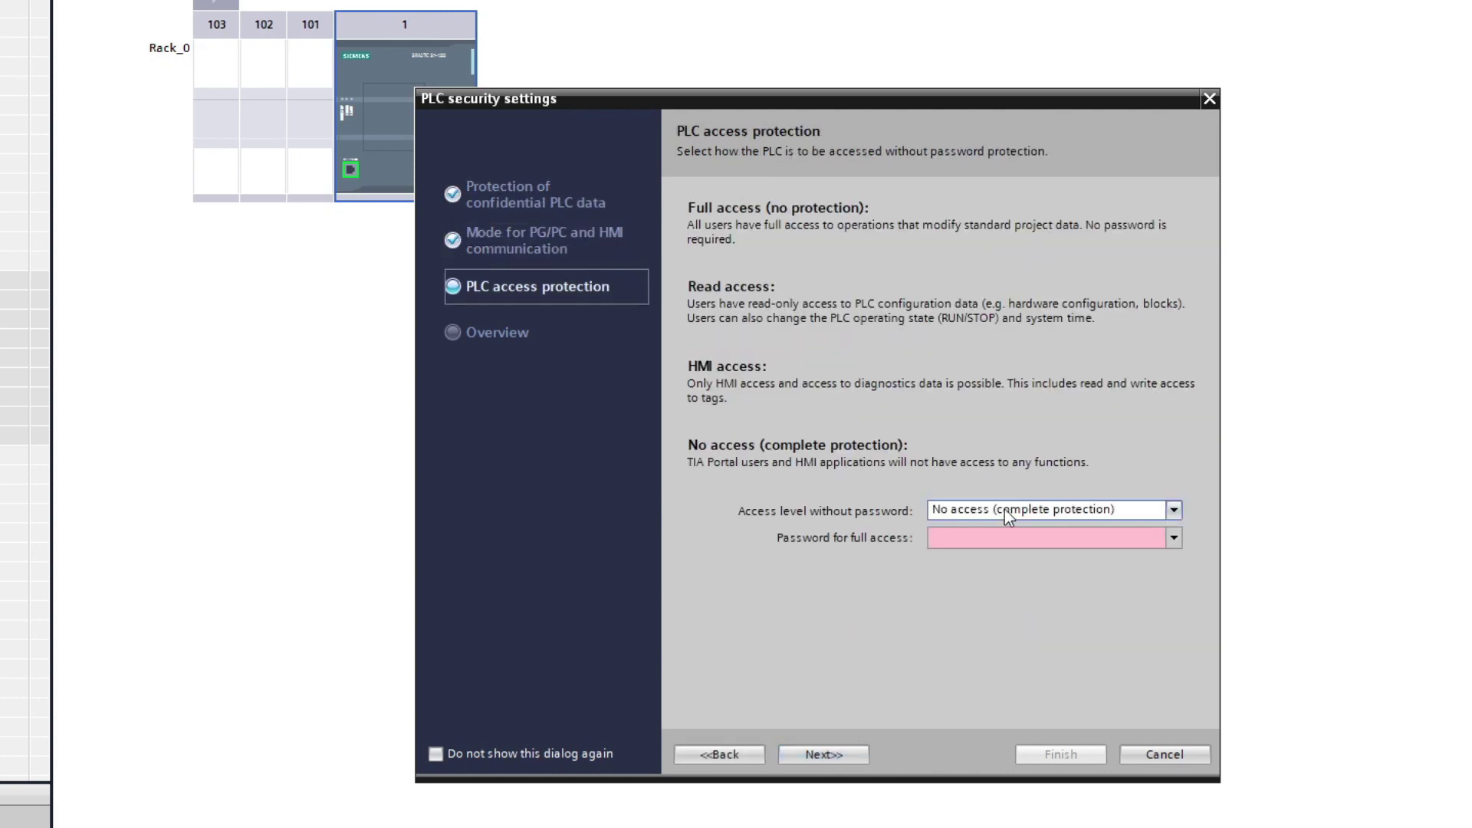
pyautogui.click(1004, 509)
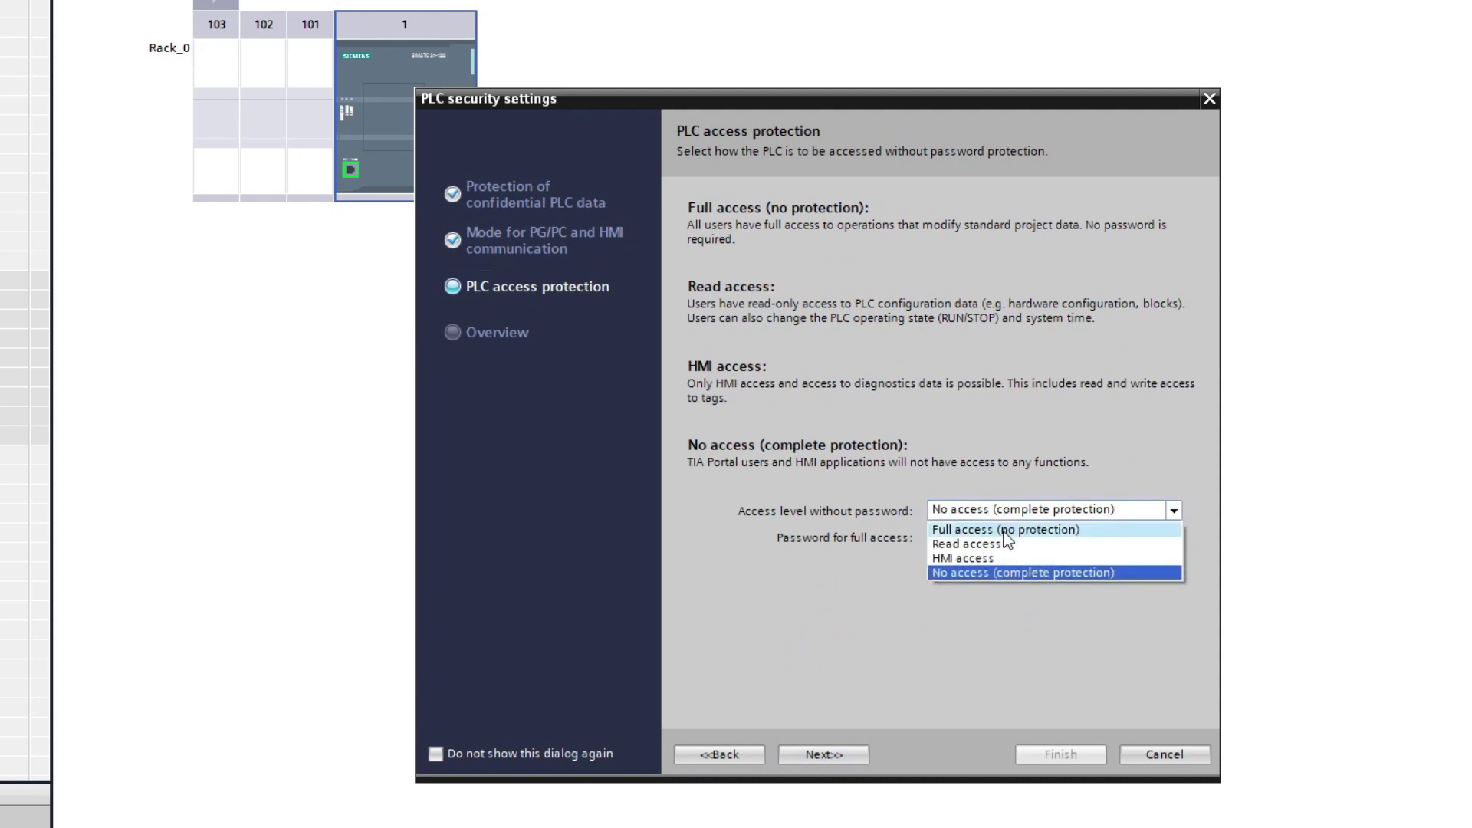
pyautogui.click(1005, 531)
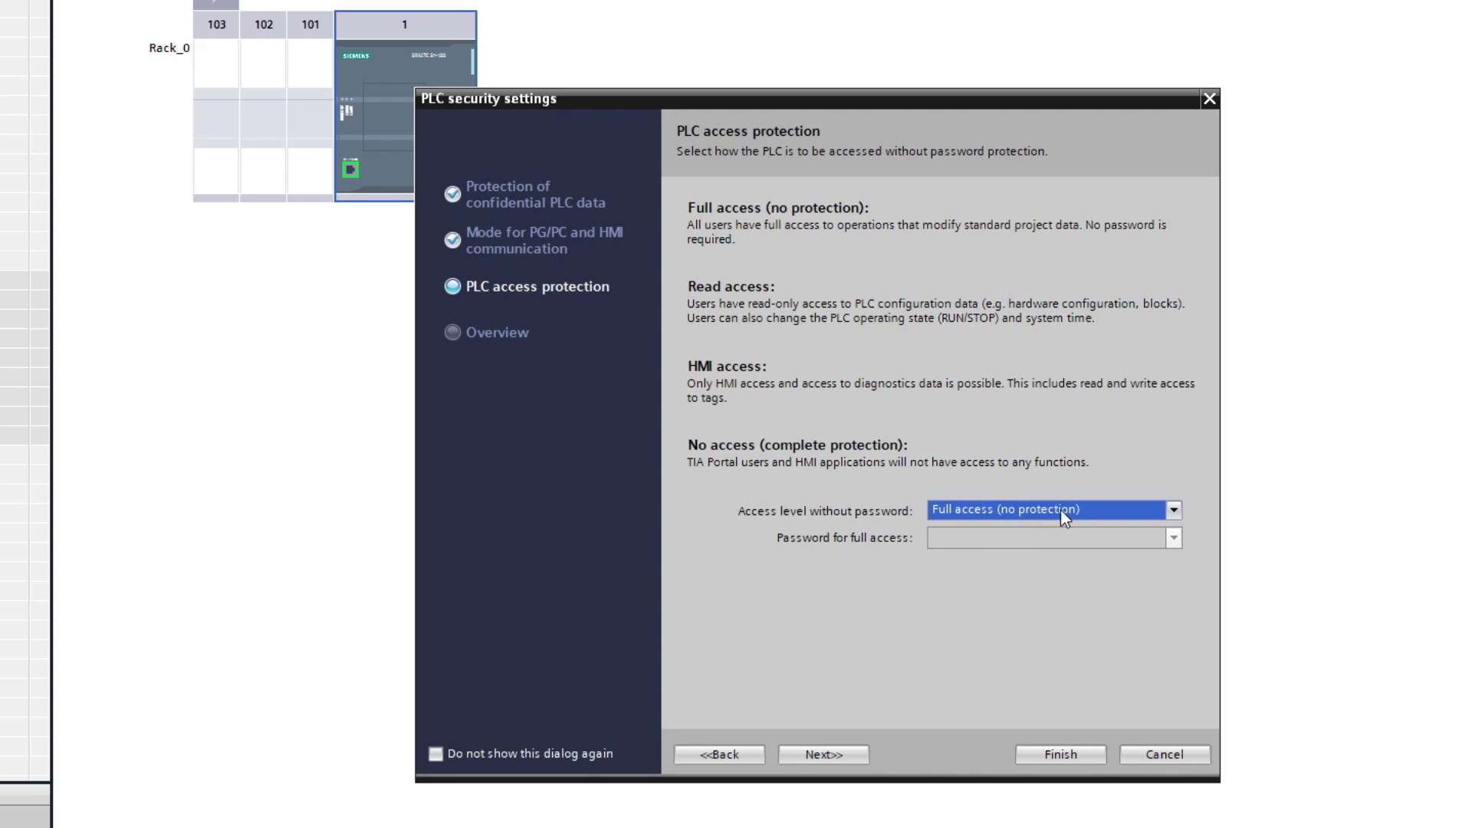
pyautogui.click(826, 754)
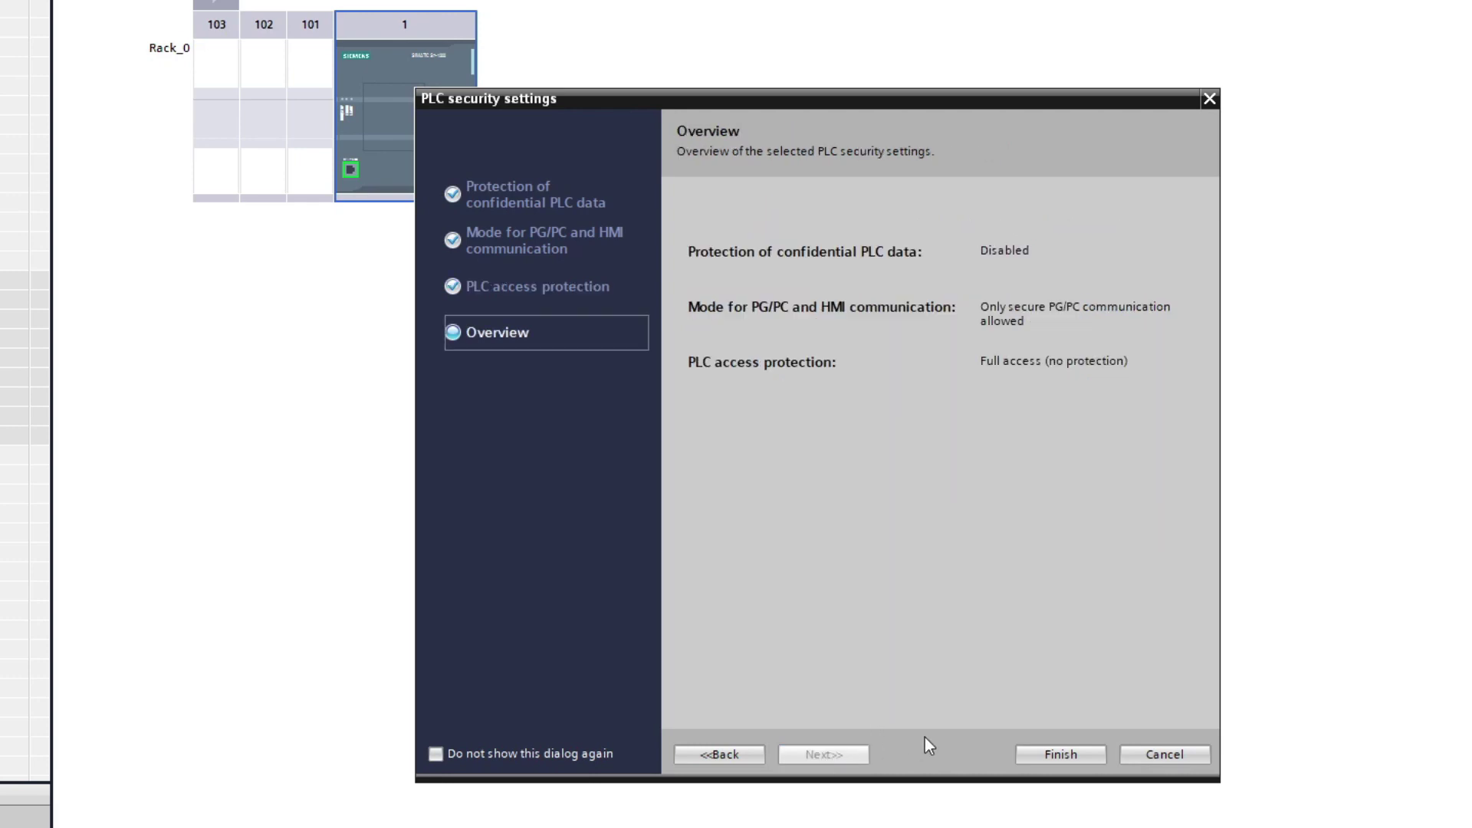
pyautogui.click(1059, 752)
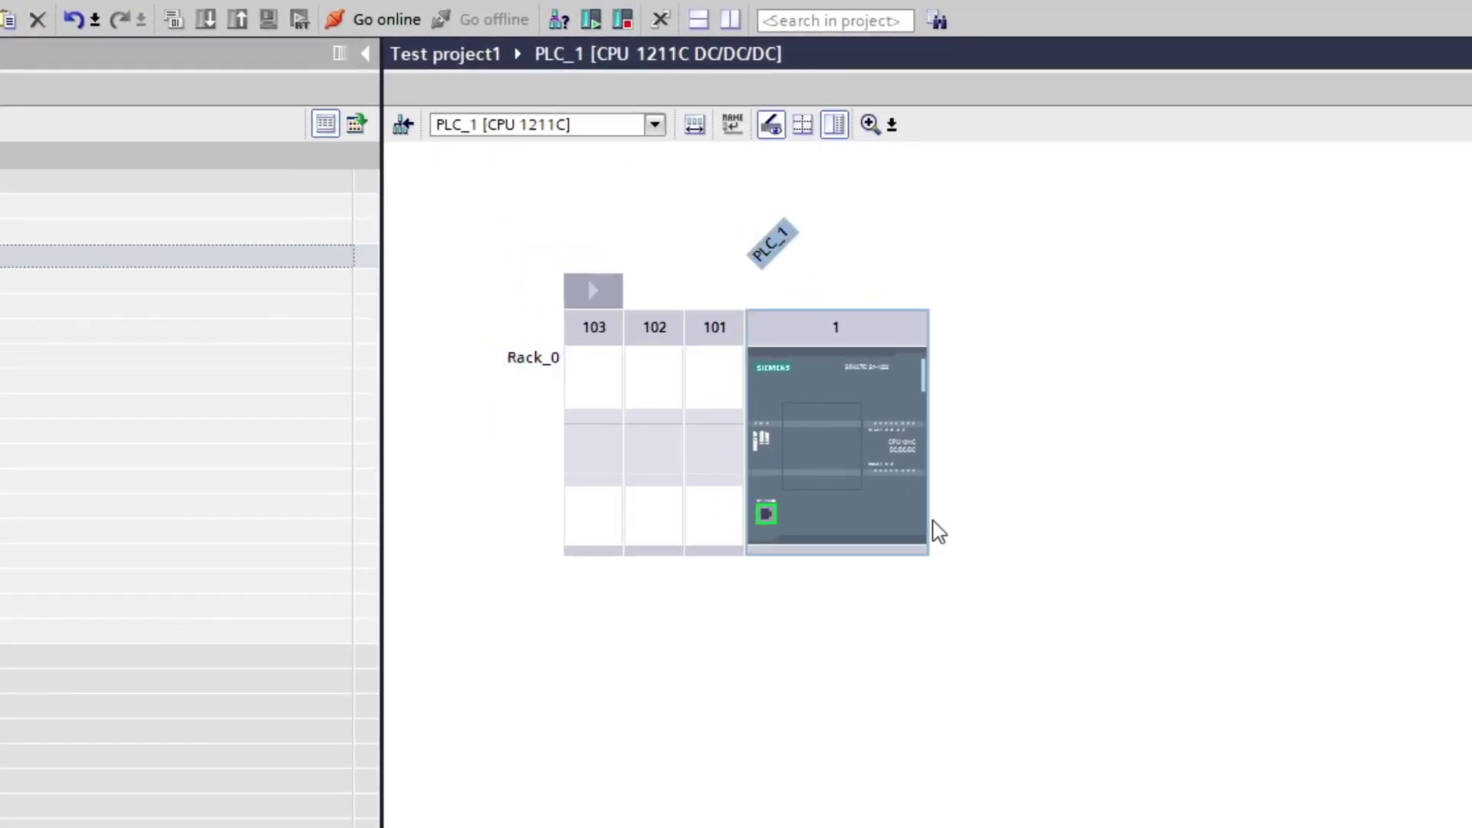
# Step: Change PLC_1's PROFINET IP address to 192.168.0.40
pyautogui.click(776, 253)
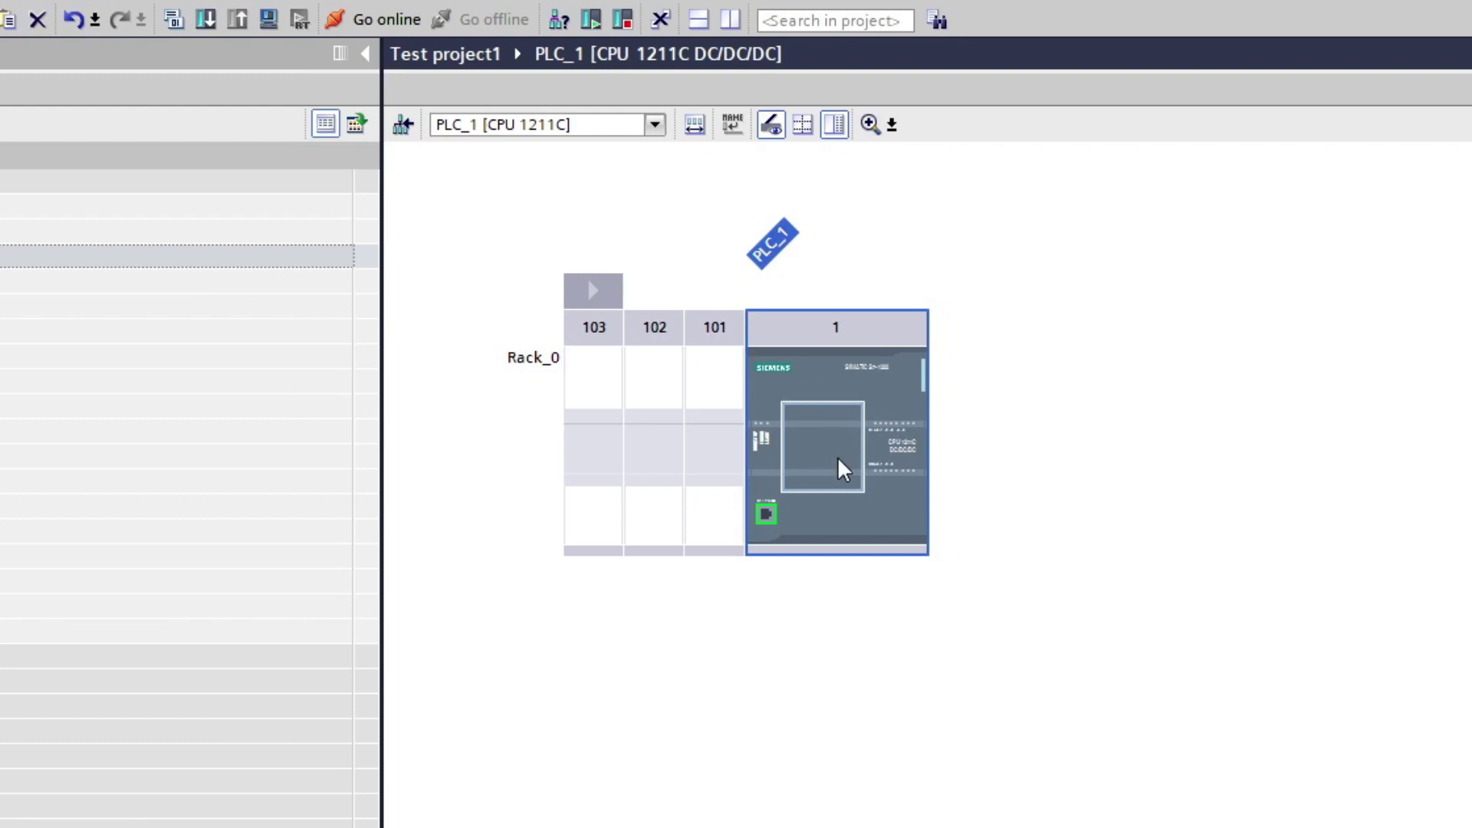
pyautogui.click(775, 519)
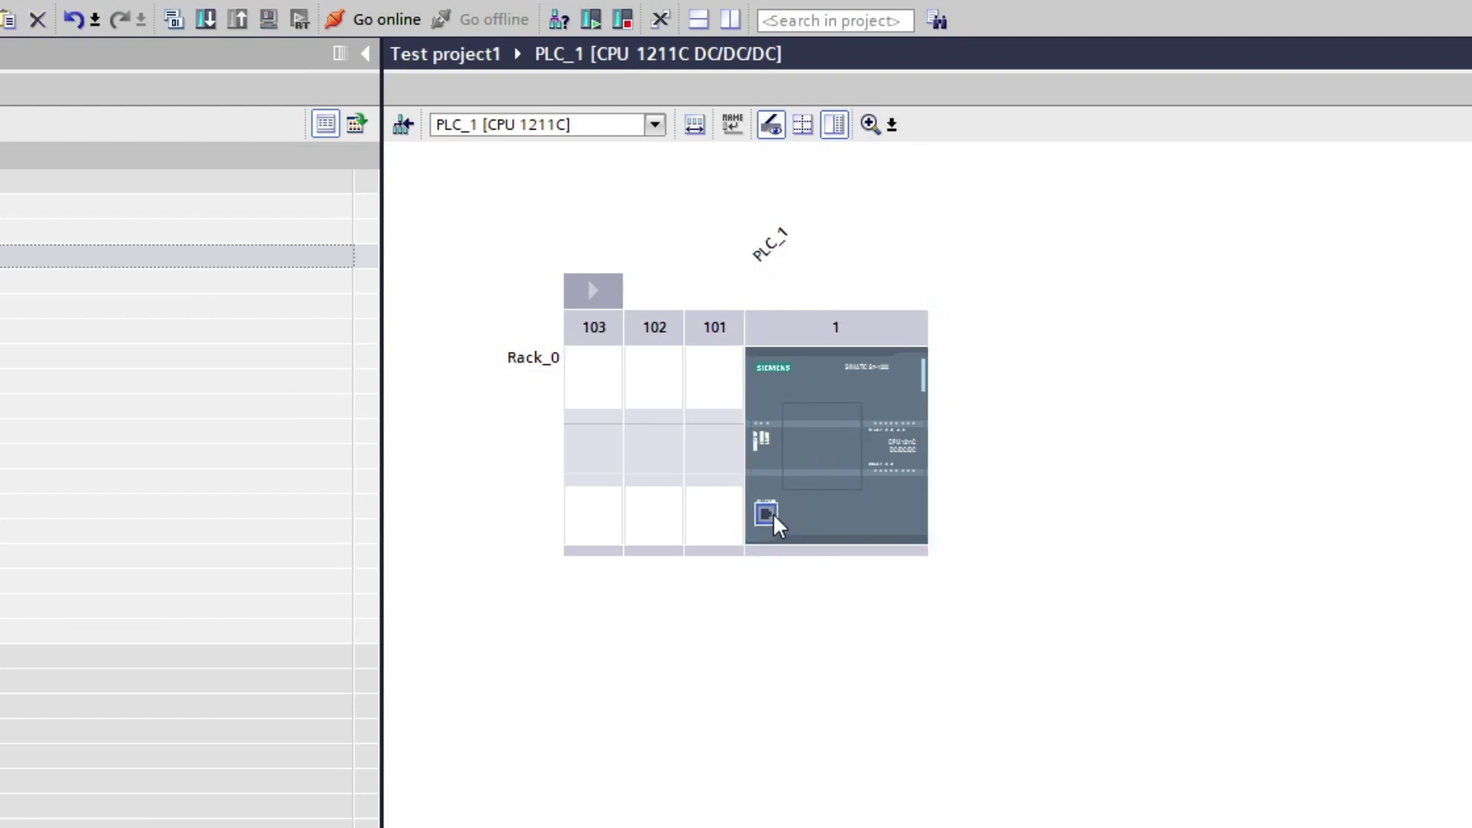
pyautogui.click(833, 518)
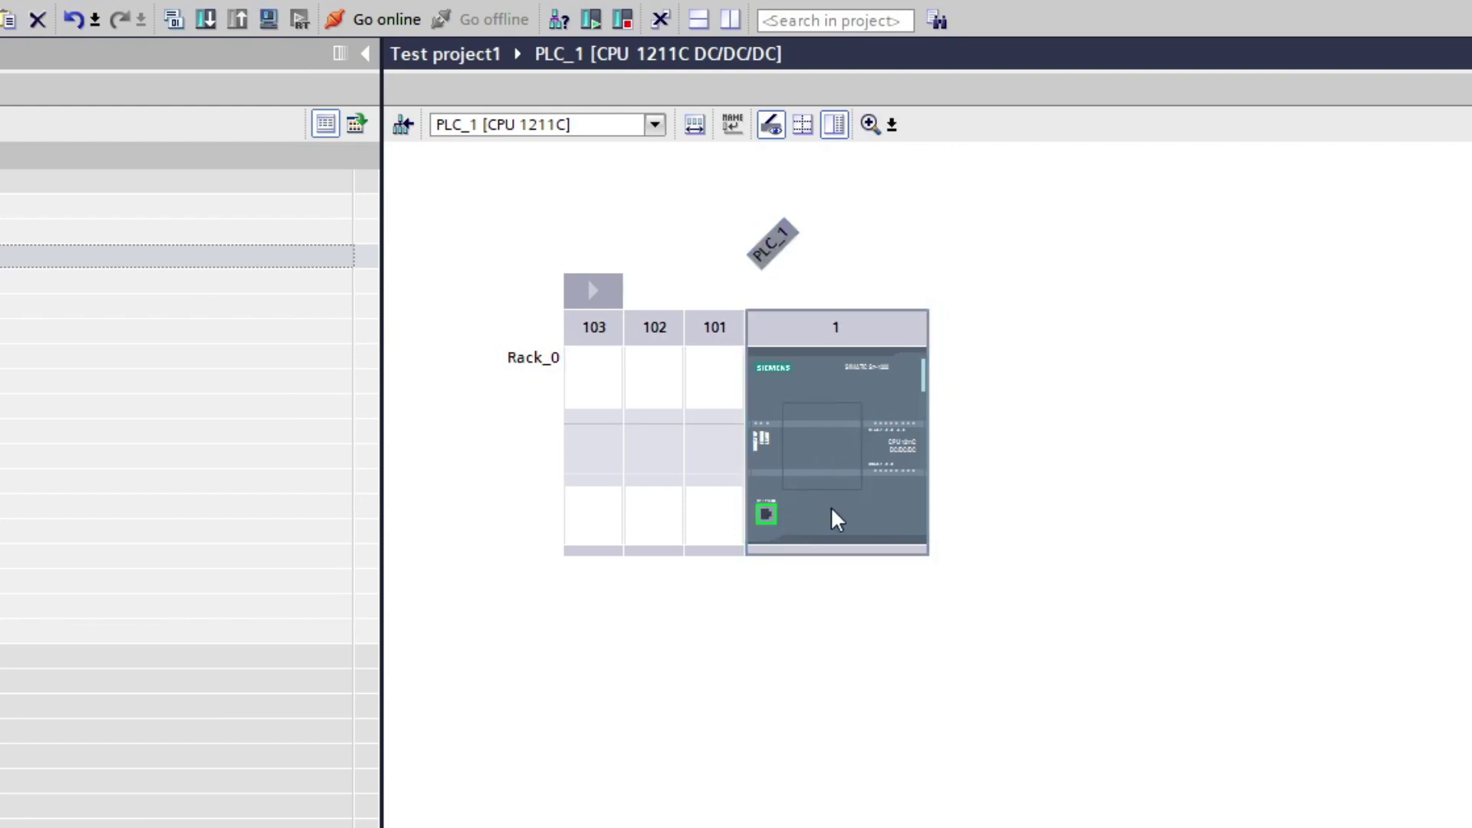
pyautogui.click(766, 514)
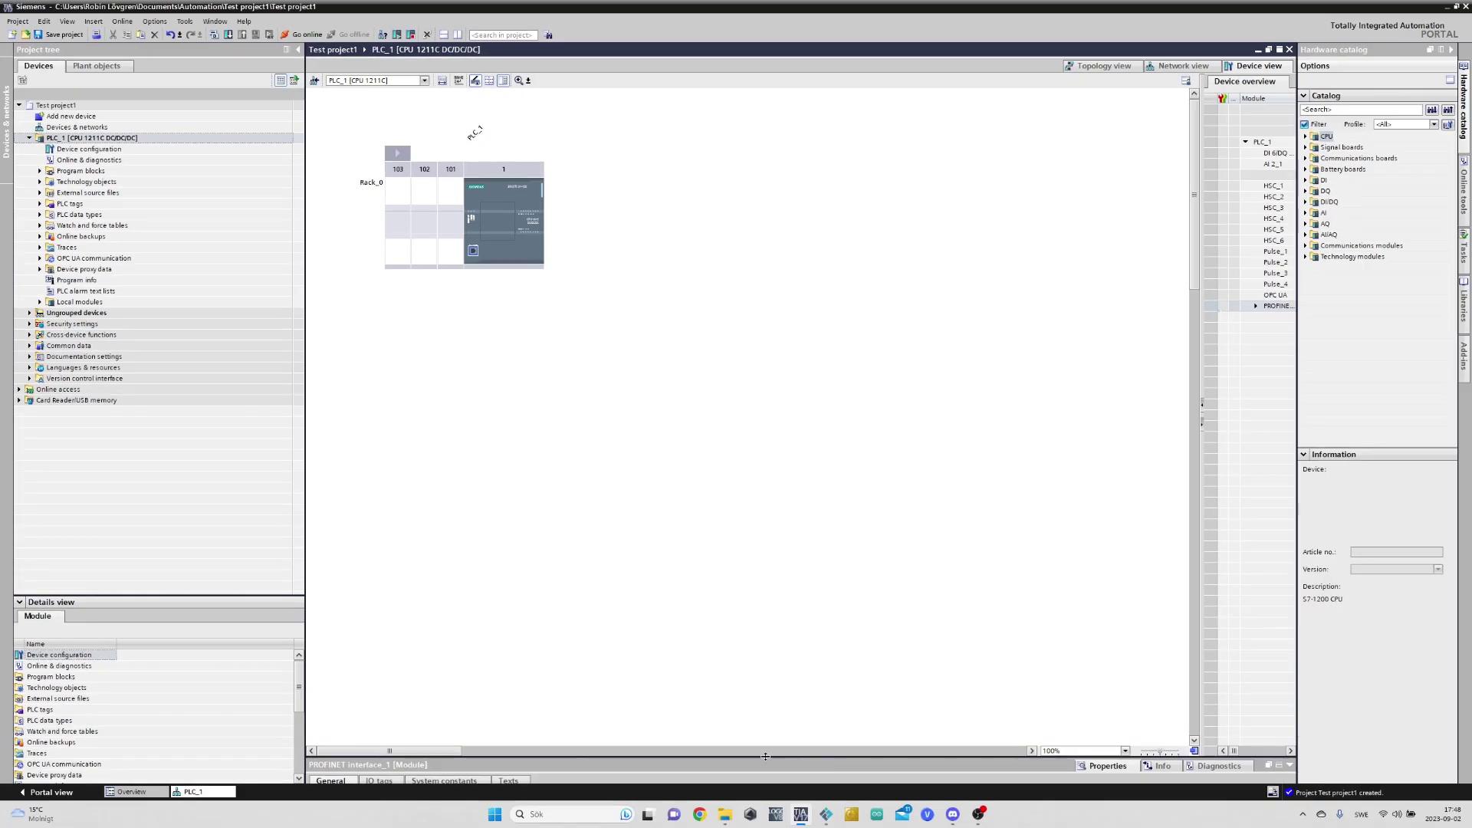
pyautogui.moveTo(774, 766); pyautogui.dragTo(724, 505)
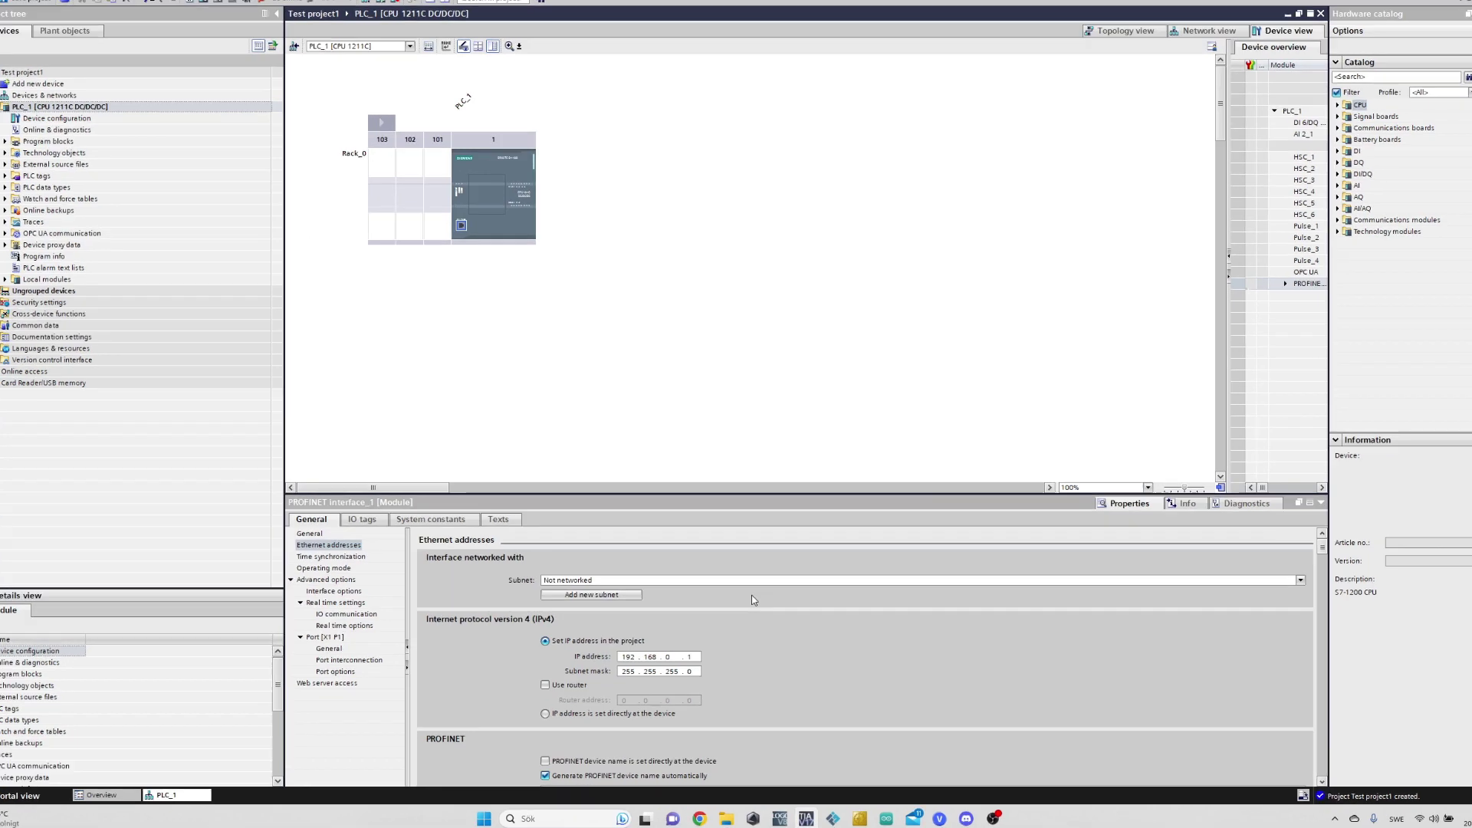
pyautogui.moveTo(621, 610)
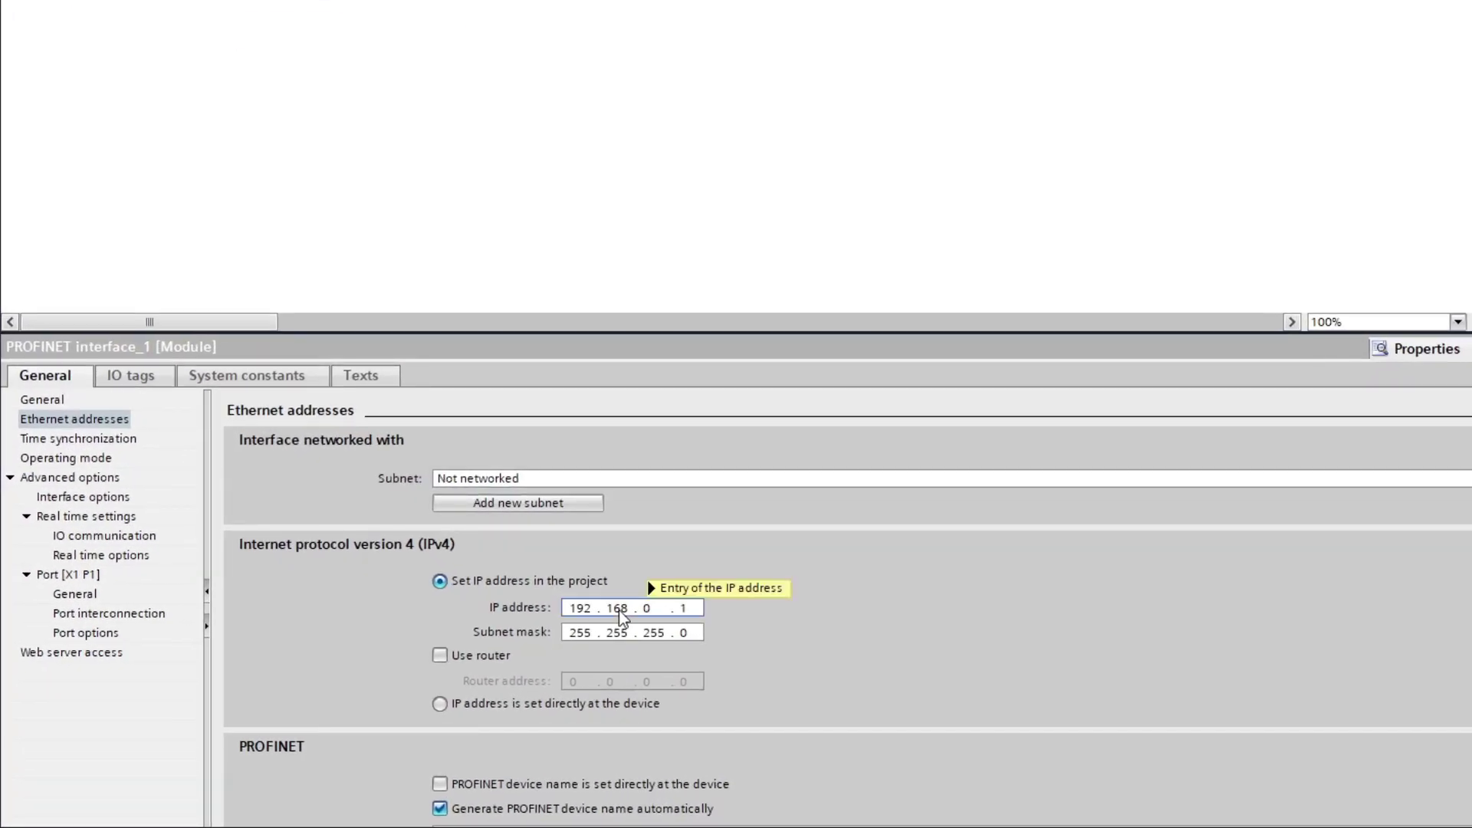
pyautogui.click(682, 610)
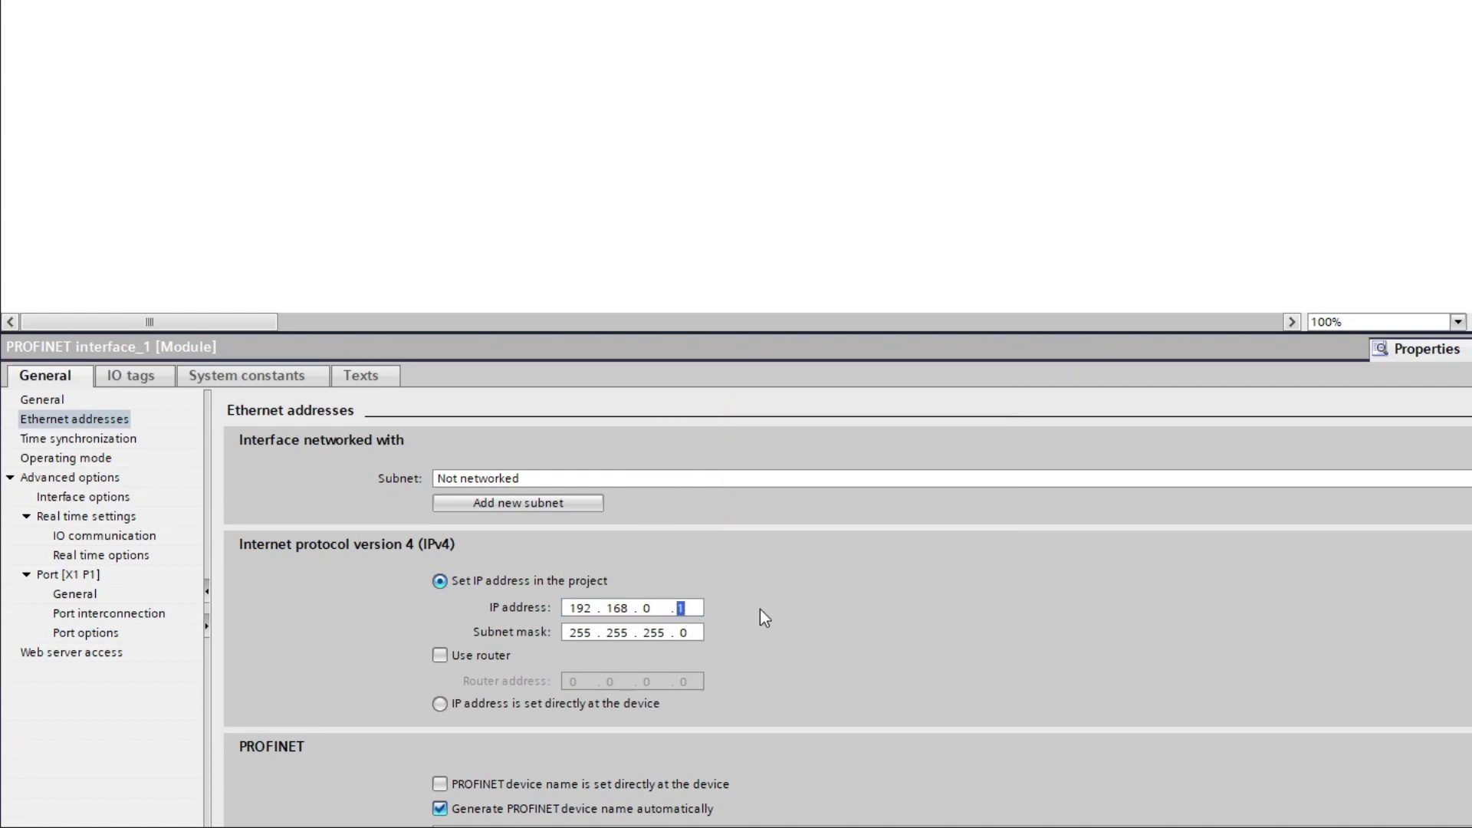
pyautogui.write('40')
pyautogui.press('Return')
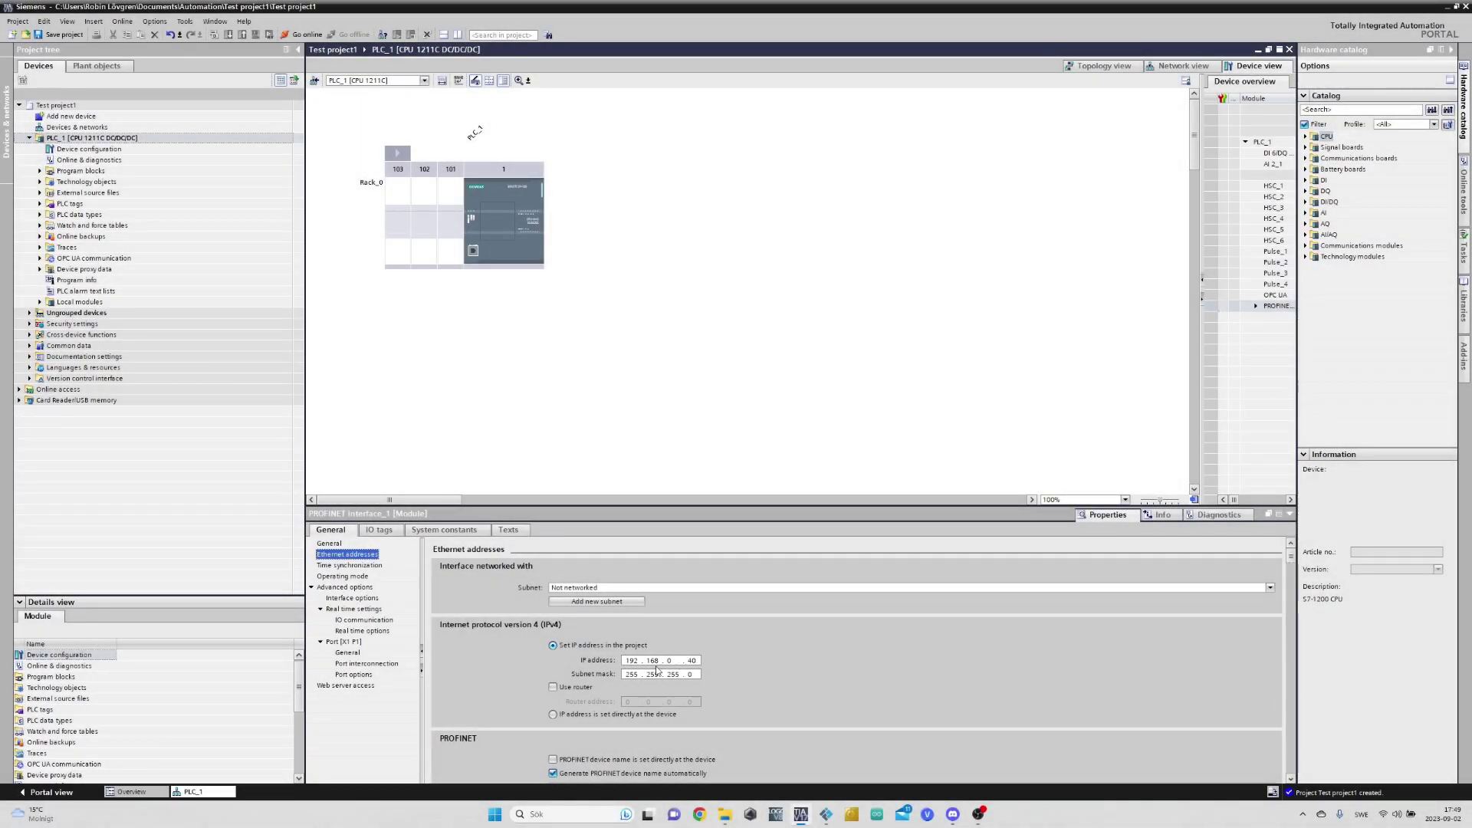
pyautogui.click(525, 261)
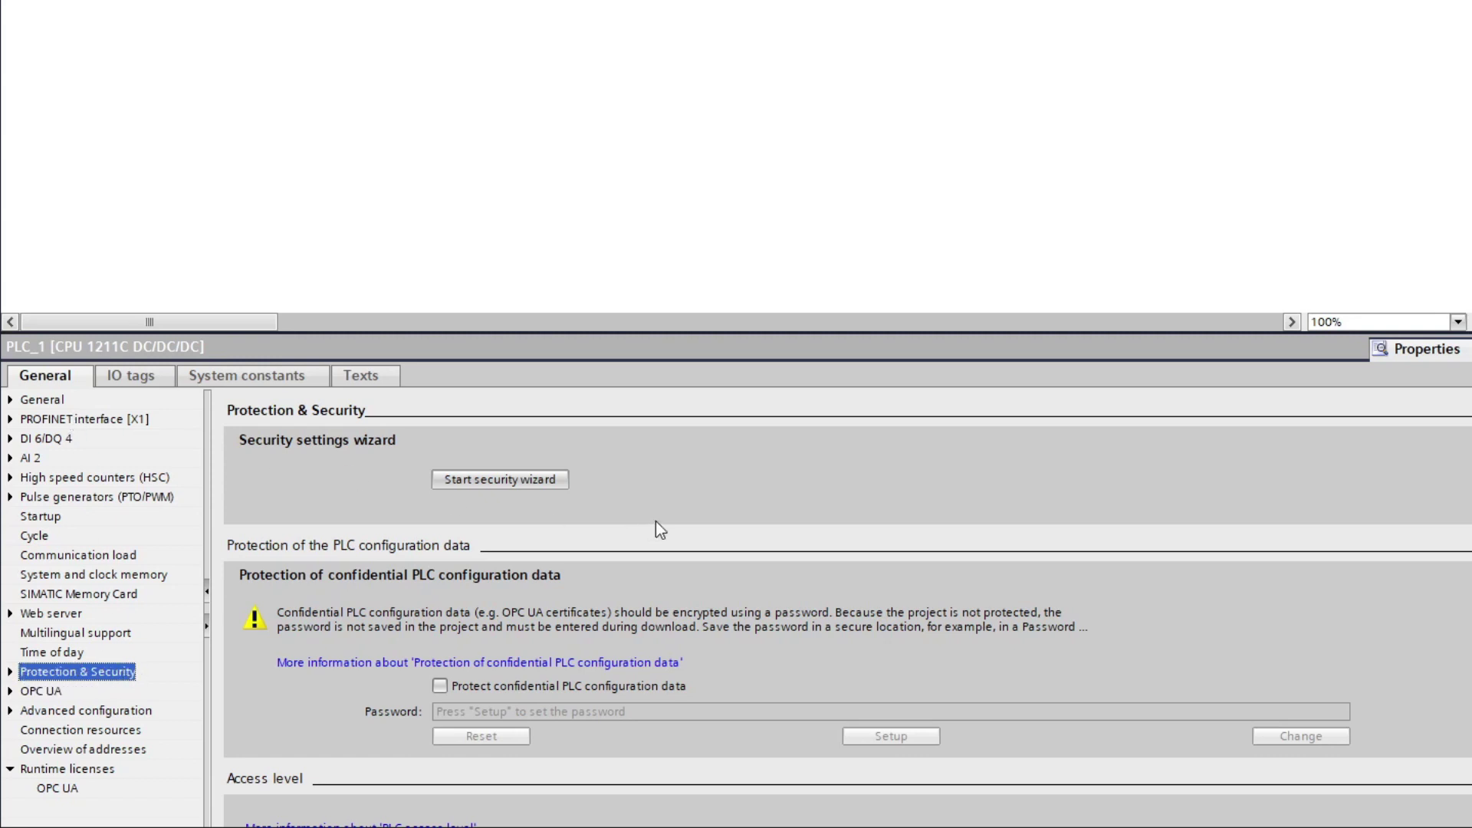
# Step: Enable 'Permit access with PUT/GET communication' in the CPU's connection mechanisms
pyautogui.scroll(-2, 843, 613)
pyautogui.scroll(-1, 843, 613)
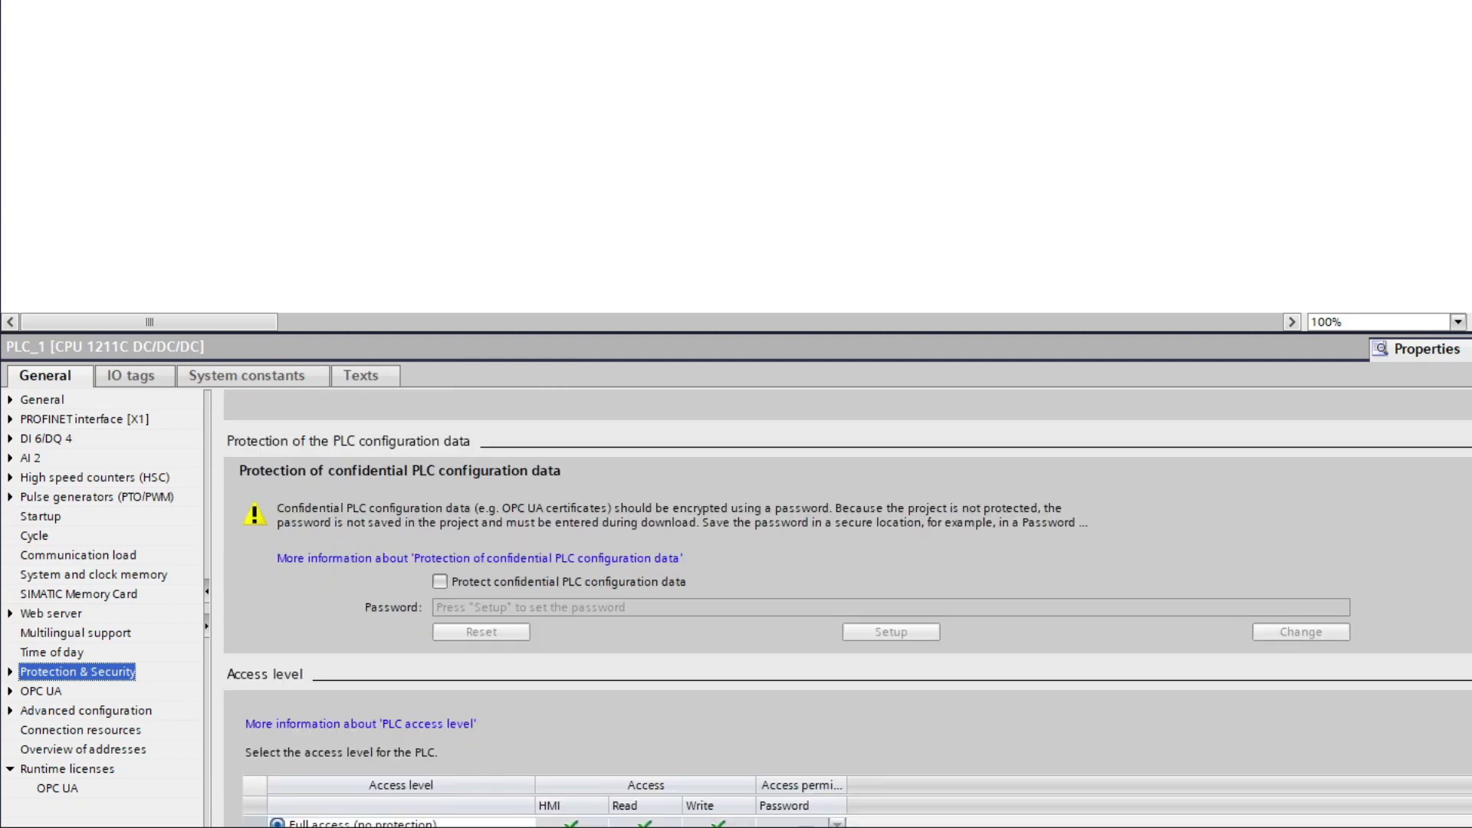
pyautogui.scroll(-3, 843, 614)
pyautogui.scroll(-2, 843, 613)
pyautogui.scroll(-2, 356, 558)
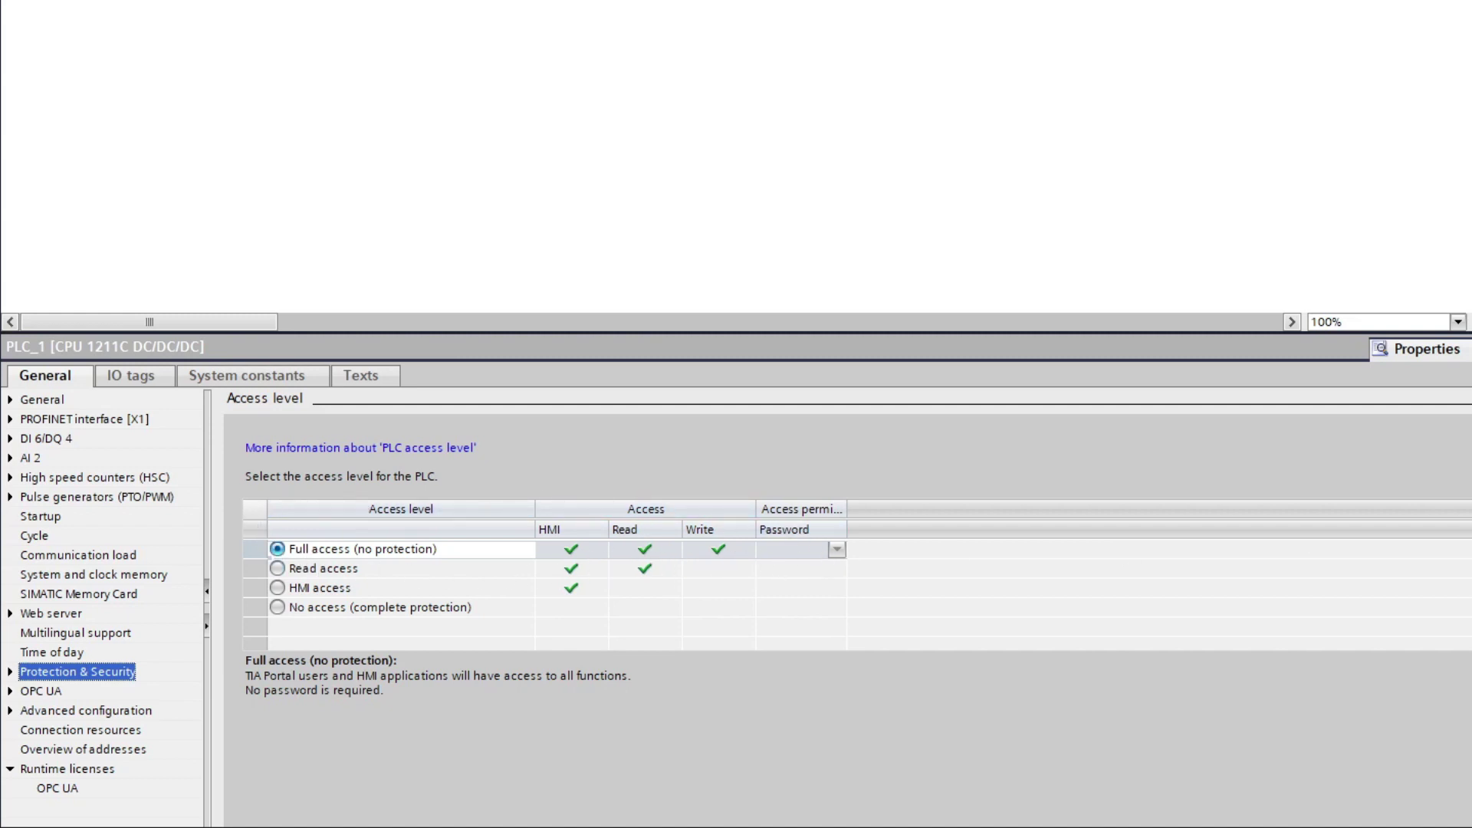
pyautogui.scroll(-2, 847, 605)
pyautogui.scroll(-2, 847, 606)
pyautogui.scroll(-2, 847, 605)
pyautogui.scroll(-2, 847, 605)
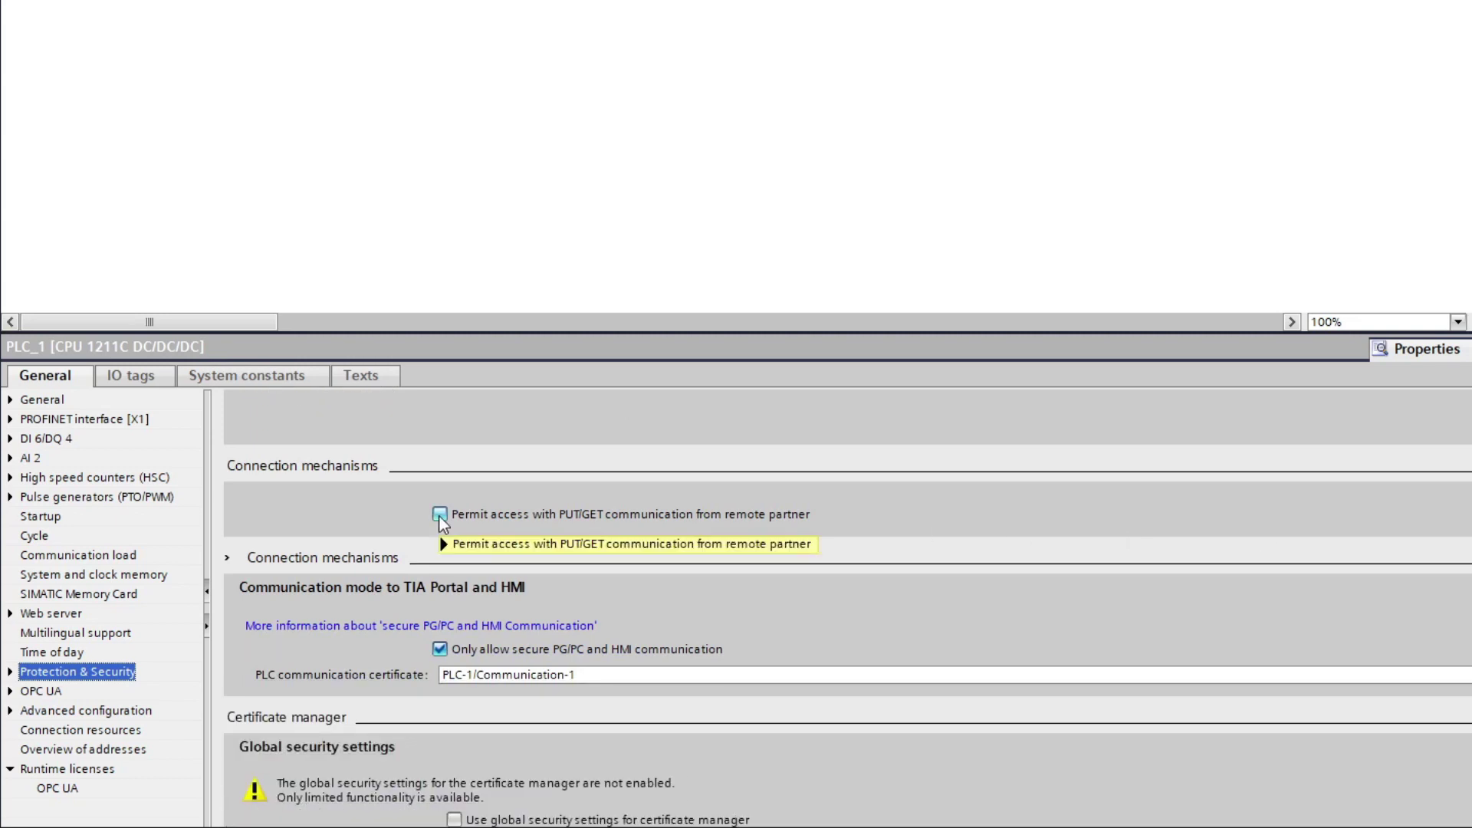
pyautogui.moveTo(440, 515)
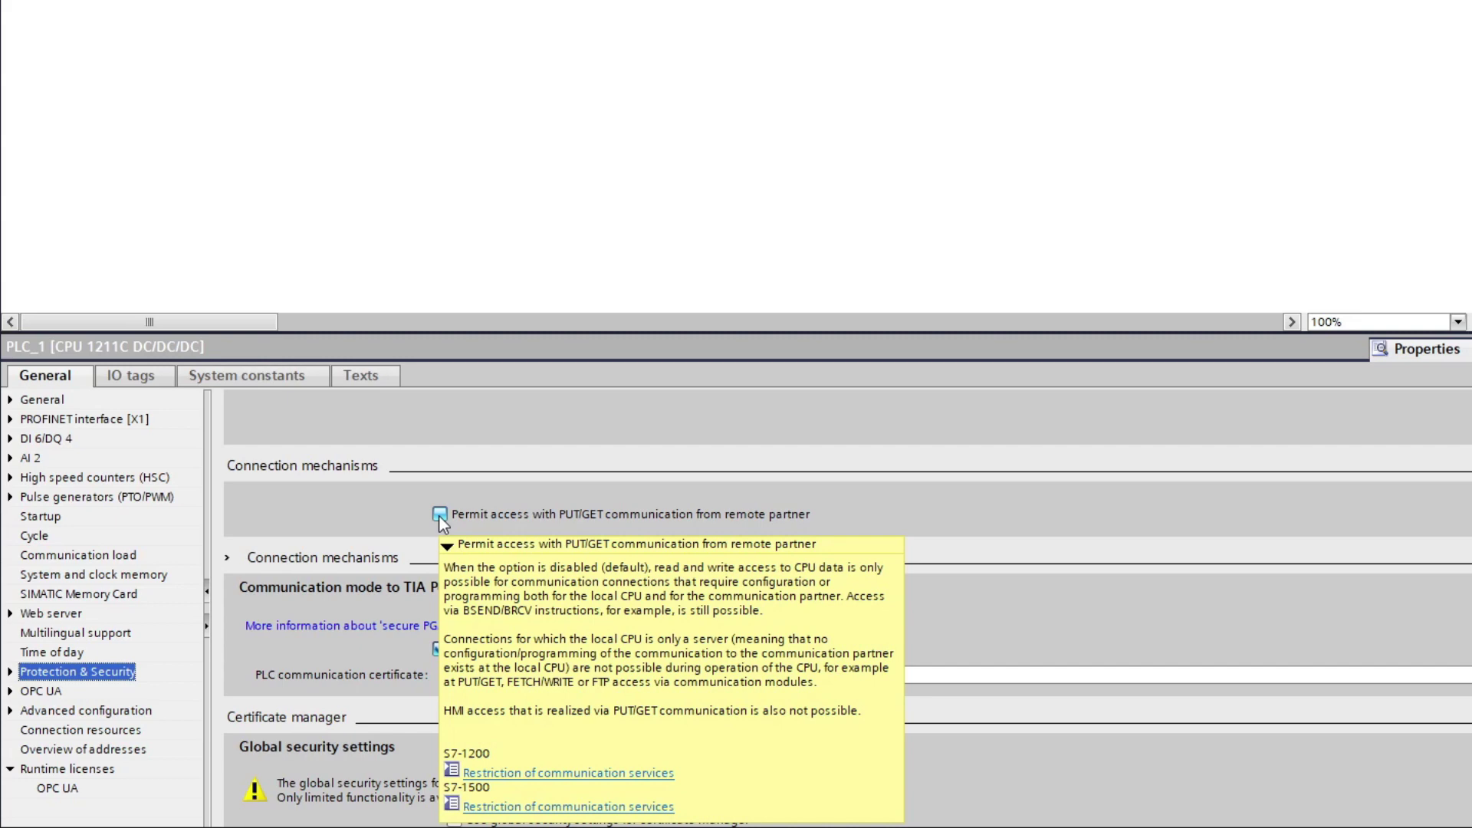
pyautogui.click(441, 515)
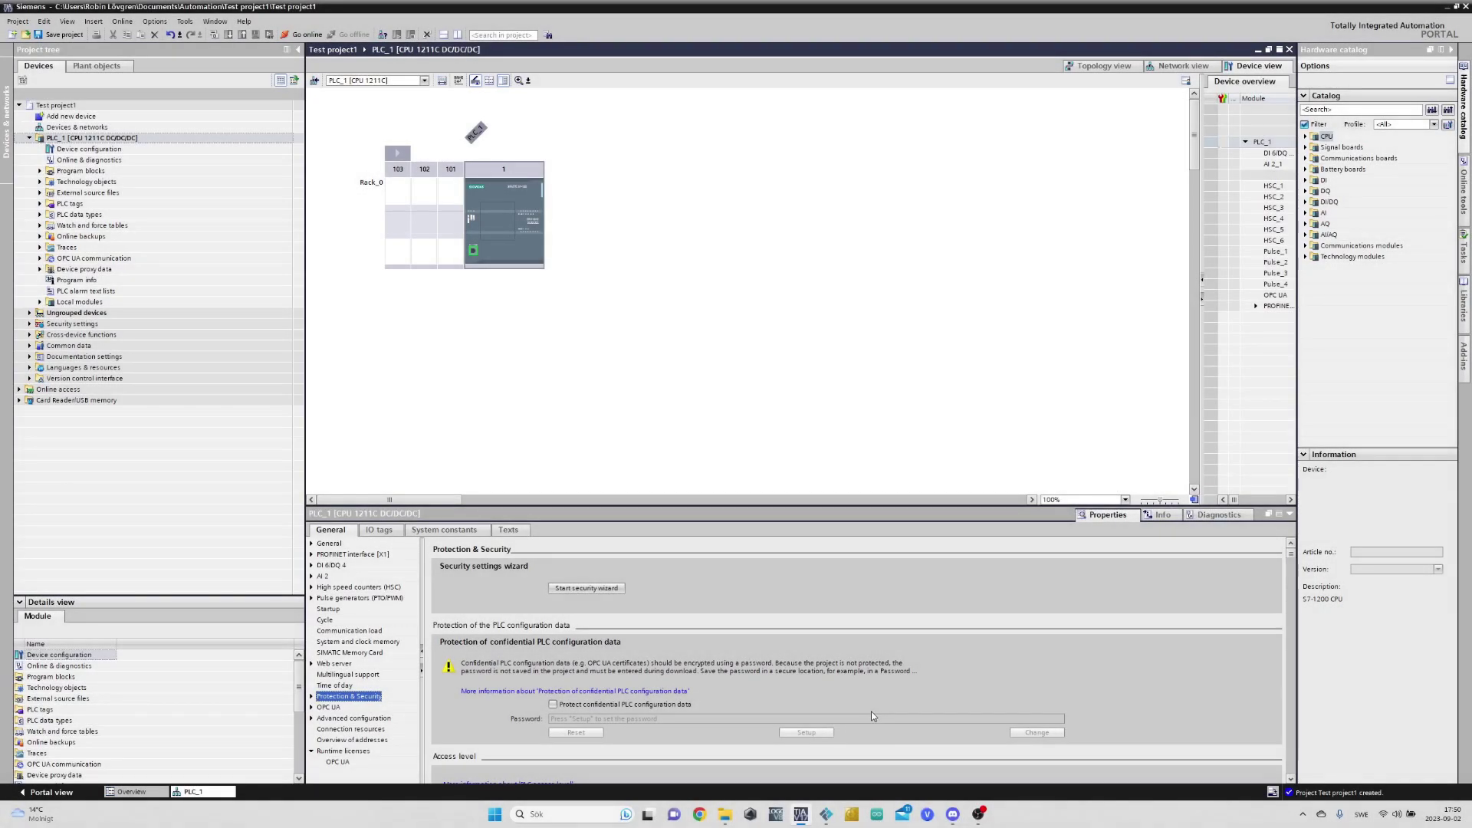
pyautogui.click(834, 814)
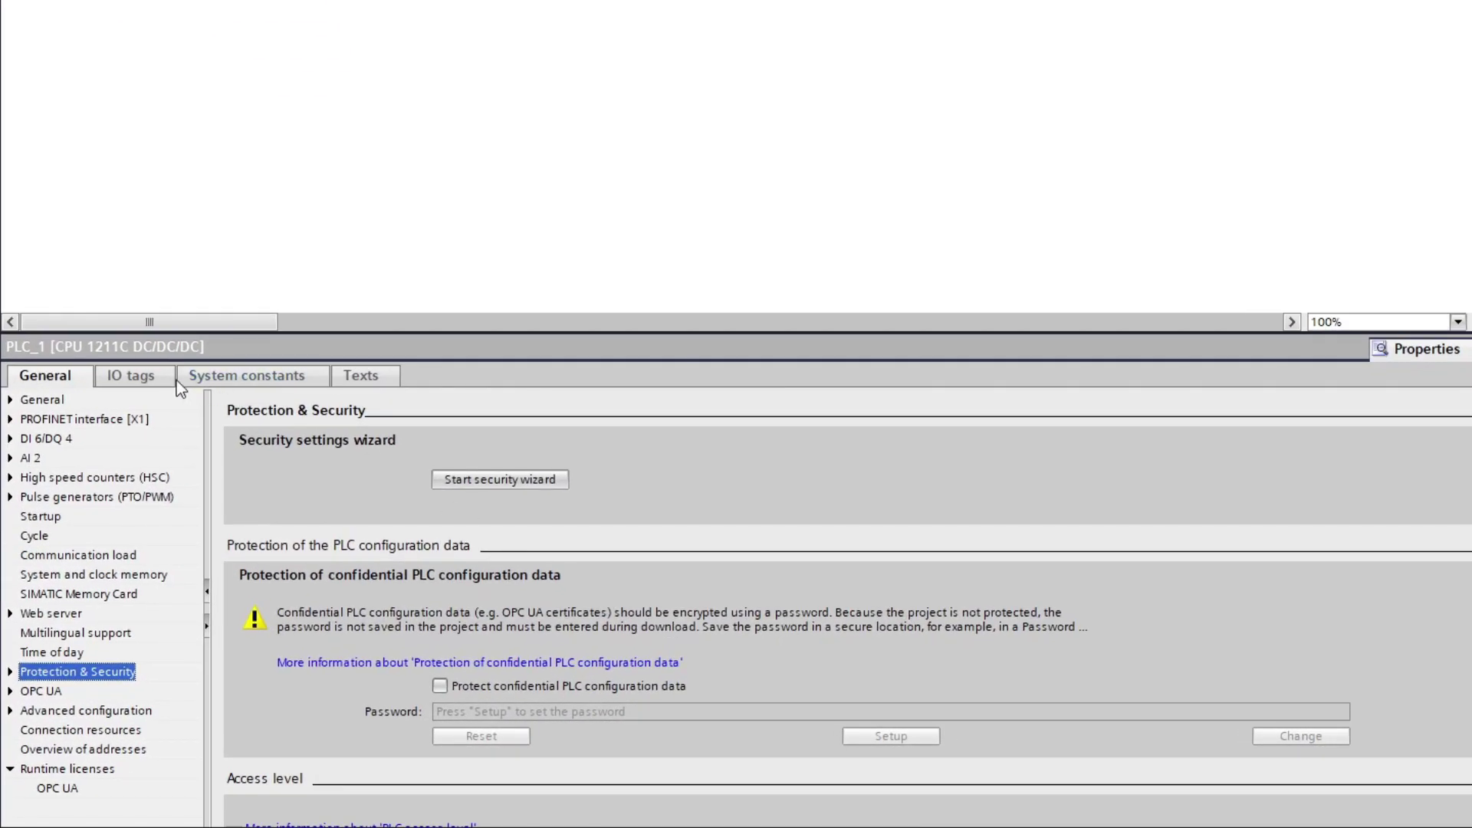
# Step: Review the CPU's I/O tags, then bring up the DI 6/DQ 4 I/O address settings
pyautogui.click(161, 378)
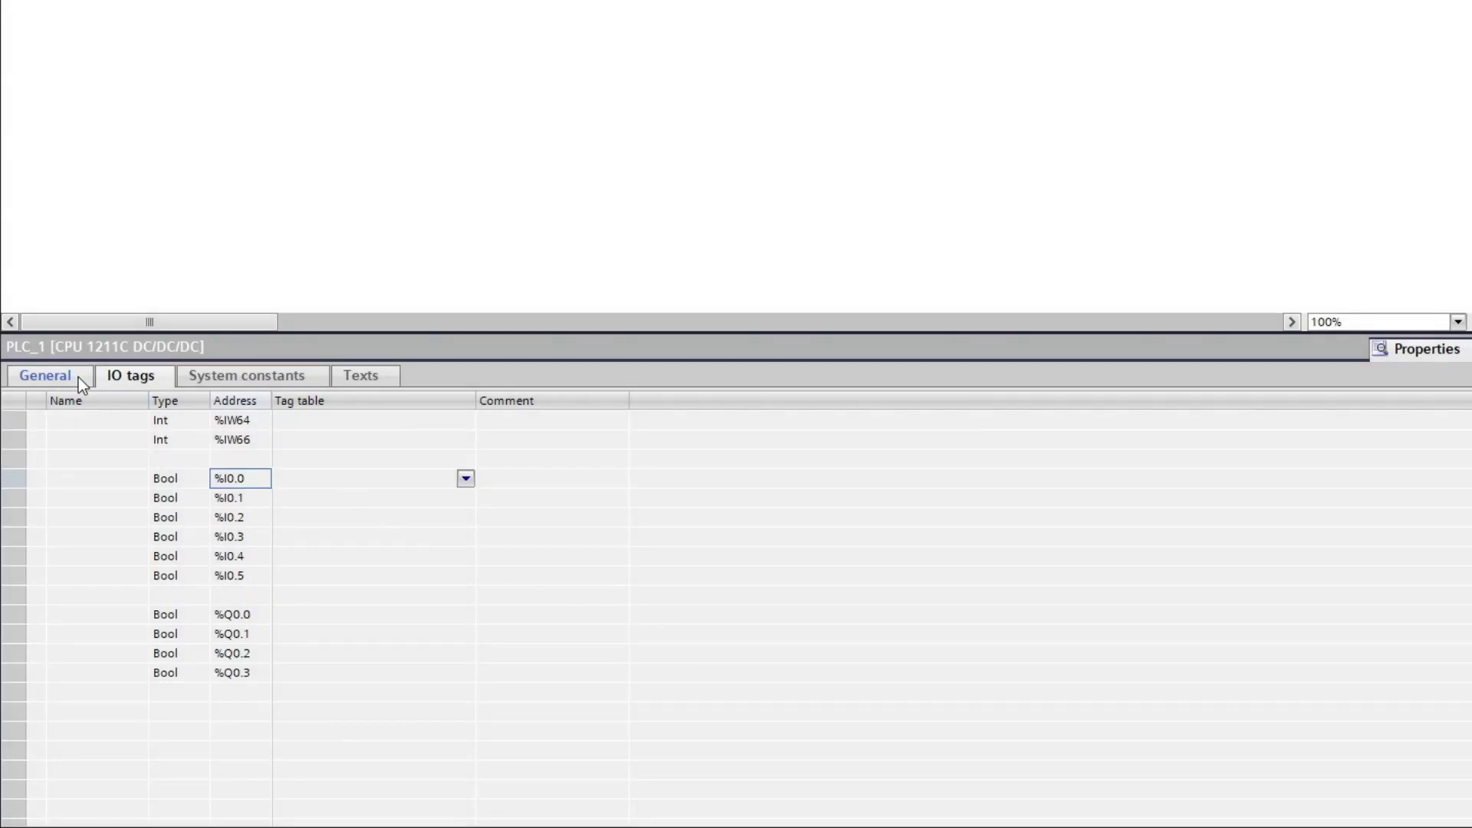
pyautogui.click(75, 376)
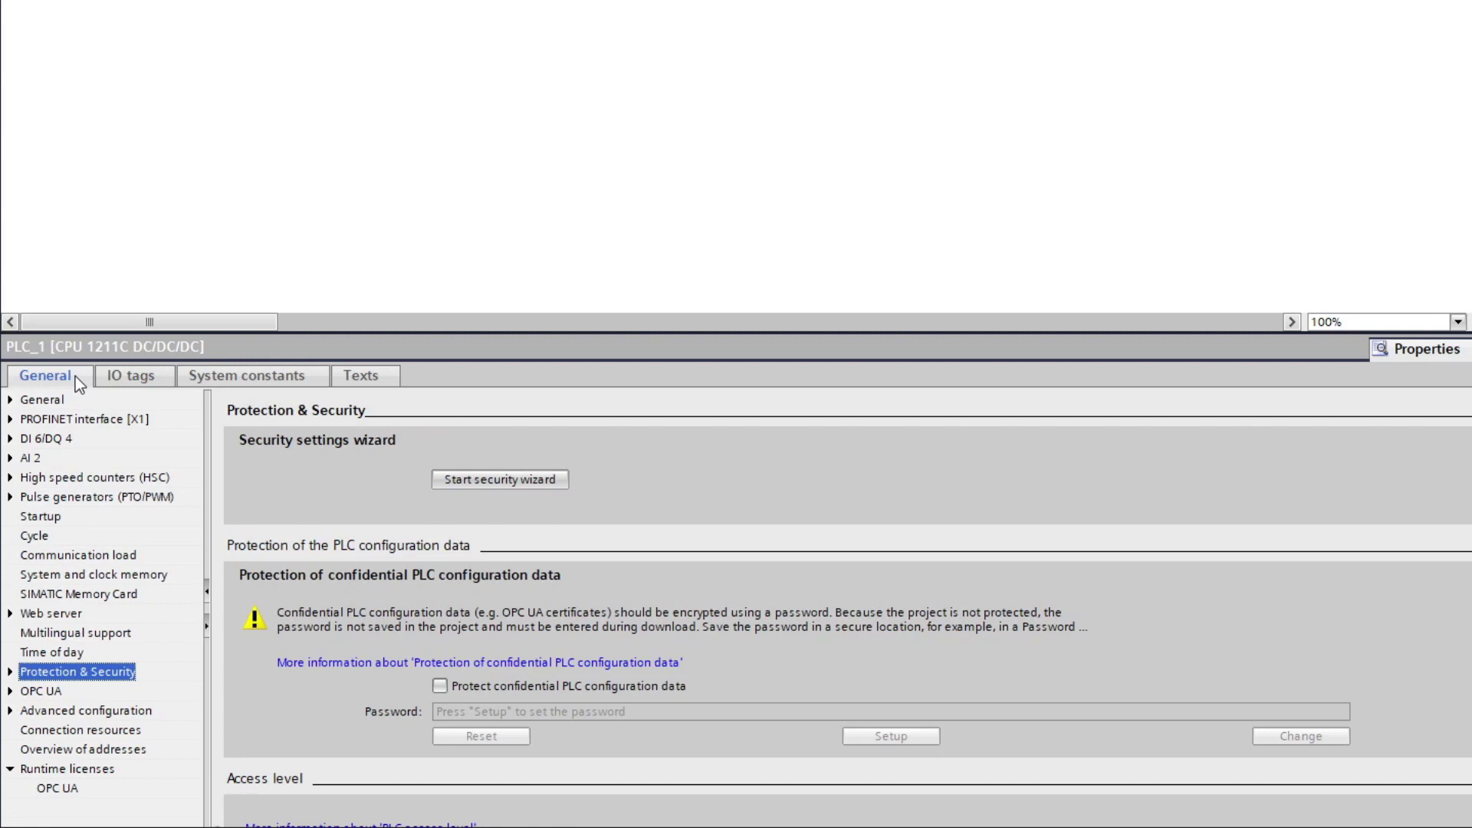
pyautogui.click(59, 443)
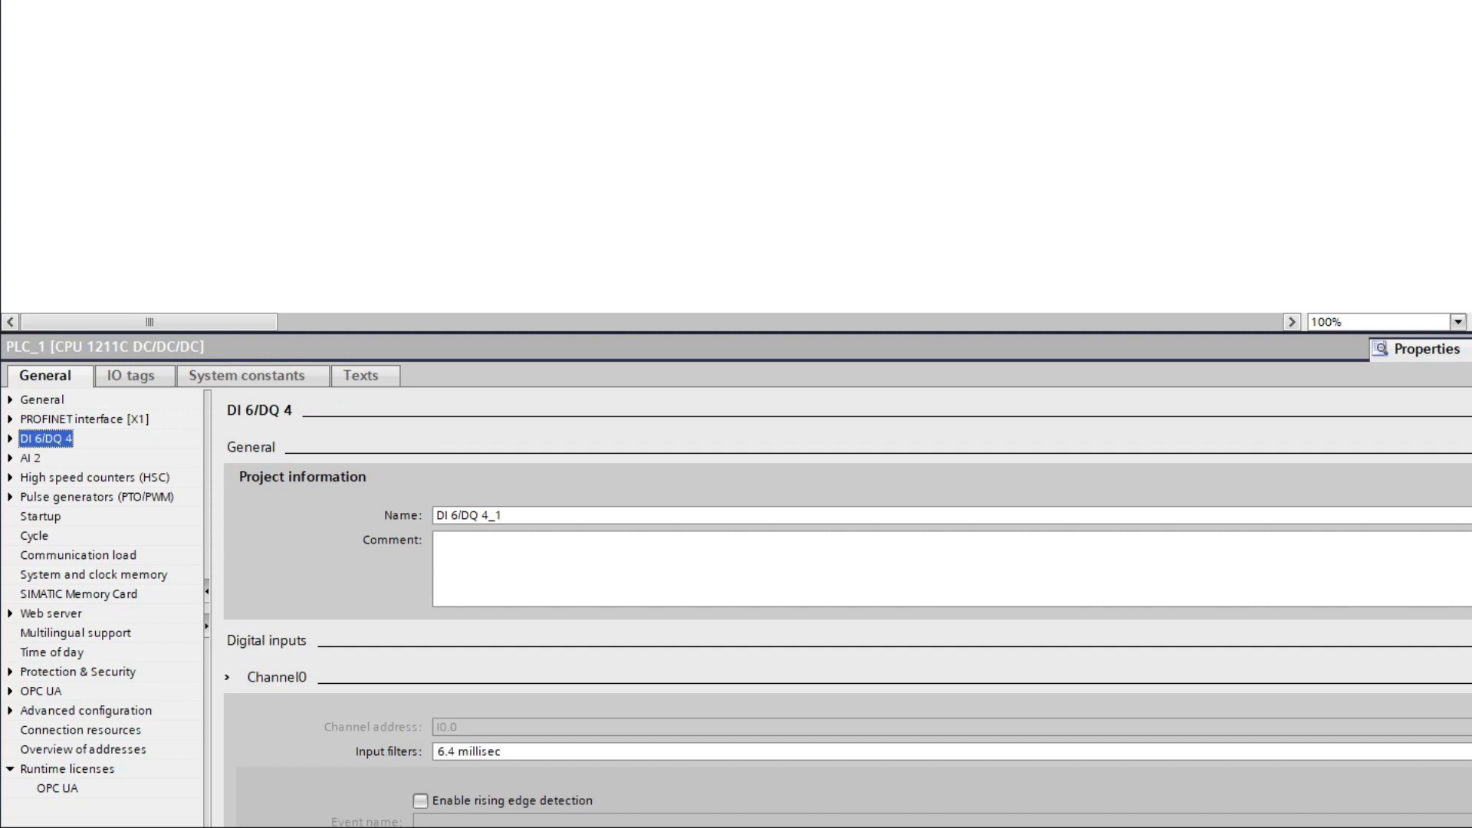
pyautogui.scroll(-5, 847, 605)
pyautogui.scroll(-5, 847, 606)
pyautogui.scroll(-5, 847, 606)
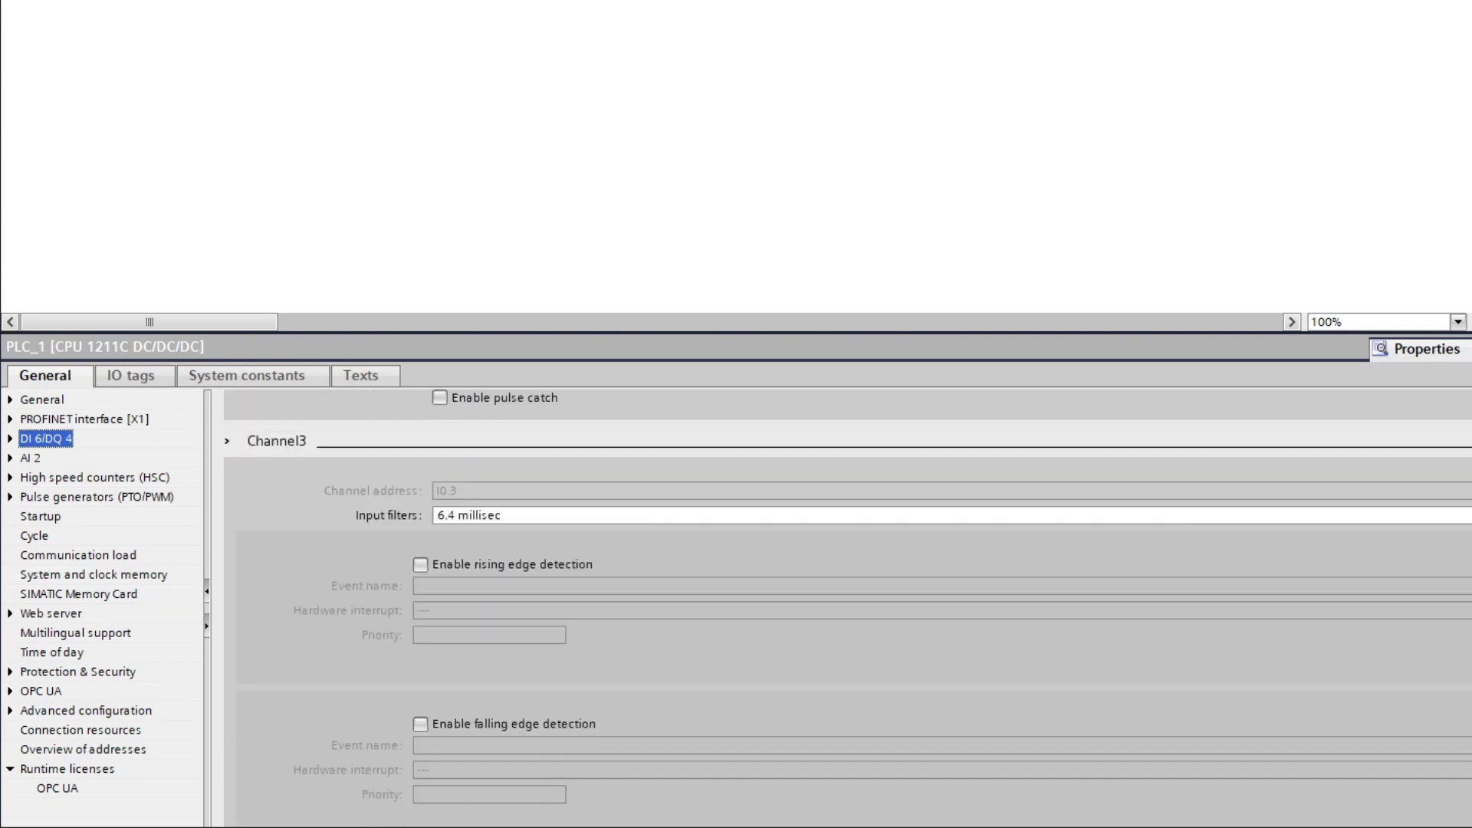
pyautogui.scroll(-5, 847, 605)
pyautogui.scroll(-5, 847, 605)
pyautogui.scroll(-5, 847, 605)
pyautogui.scroll(-5, 847, 606)
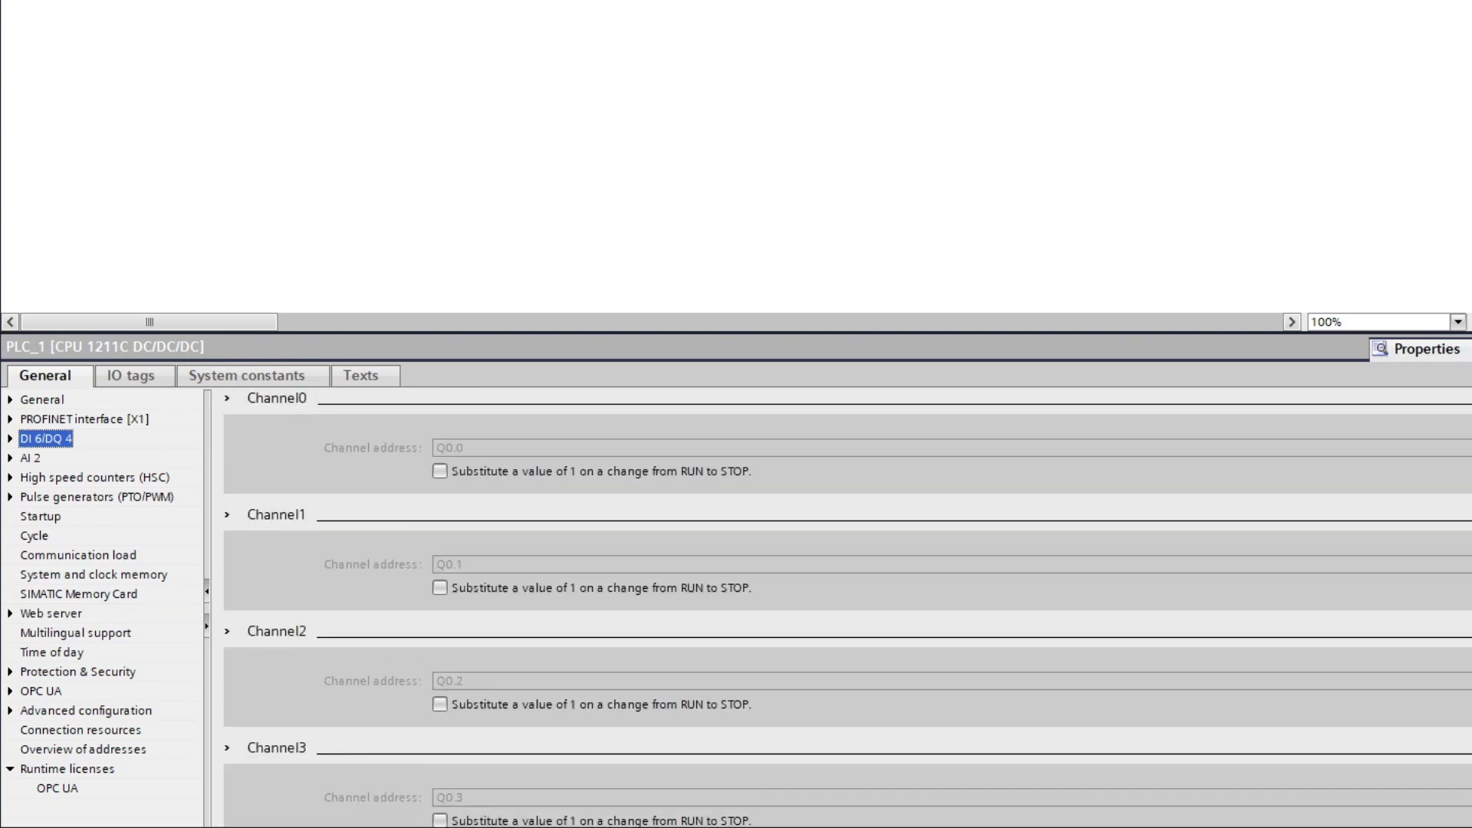
pyautogui.scroll(-5, 847, 606)
pyautogui.scroll(-3, 847, 605)
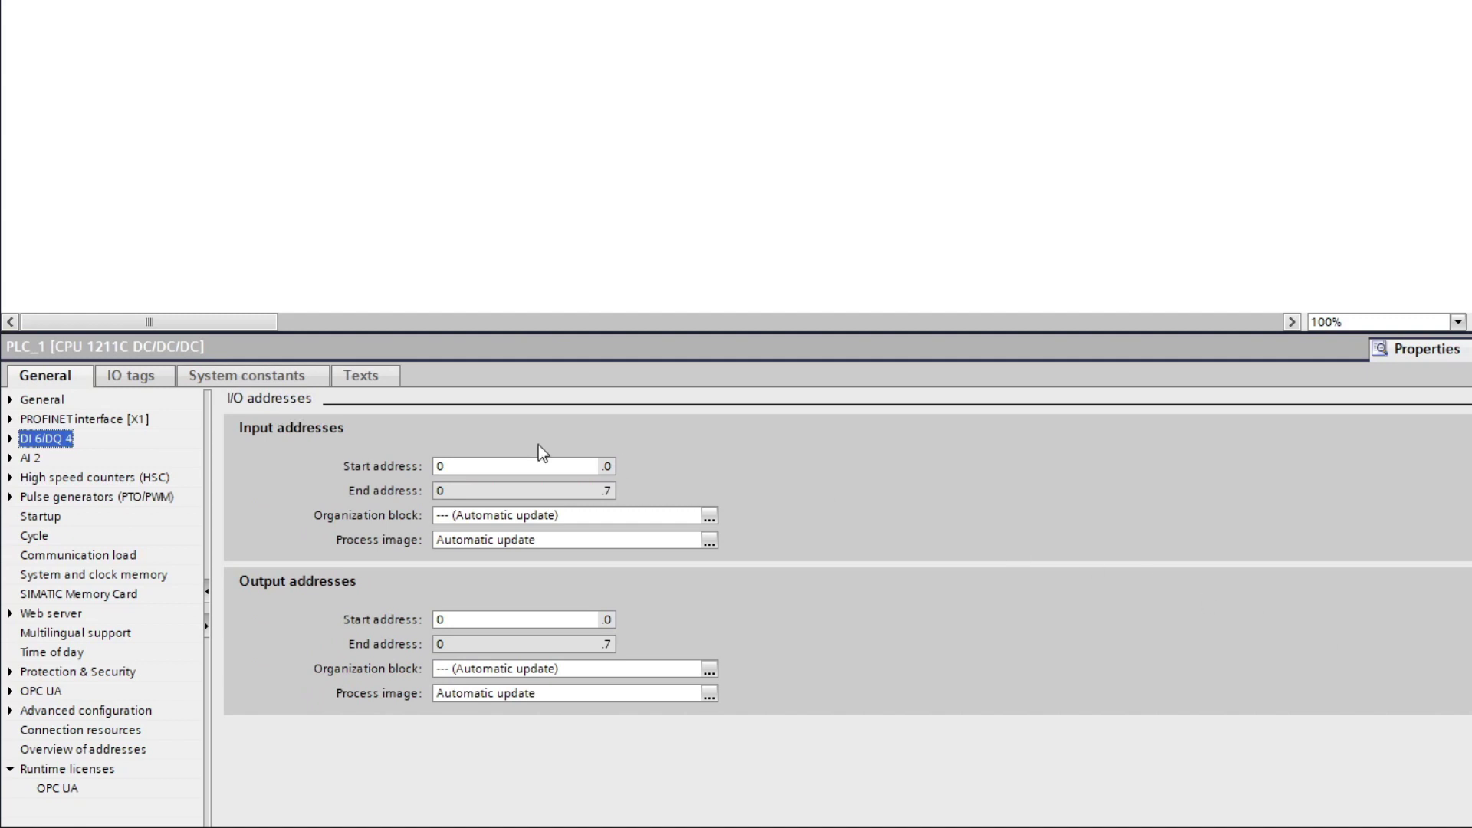
# Step: Change the DI 6/DQ 4 input and output start addresses to 100
pyautogui.click(457, 469)
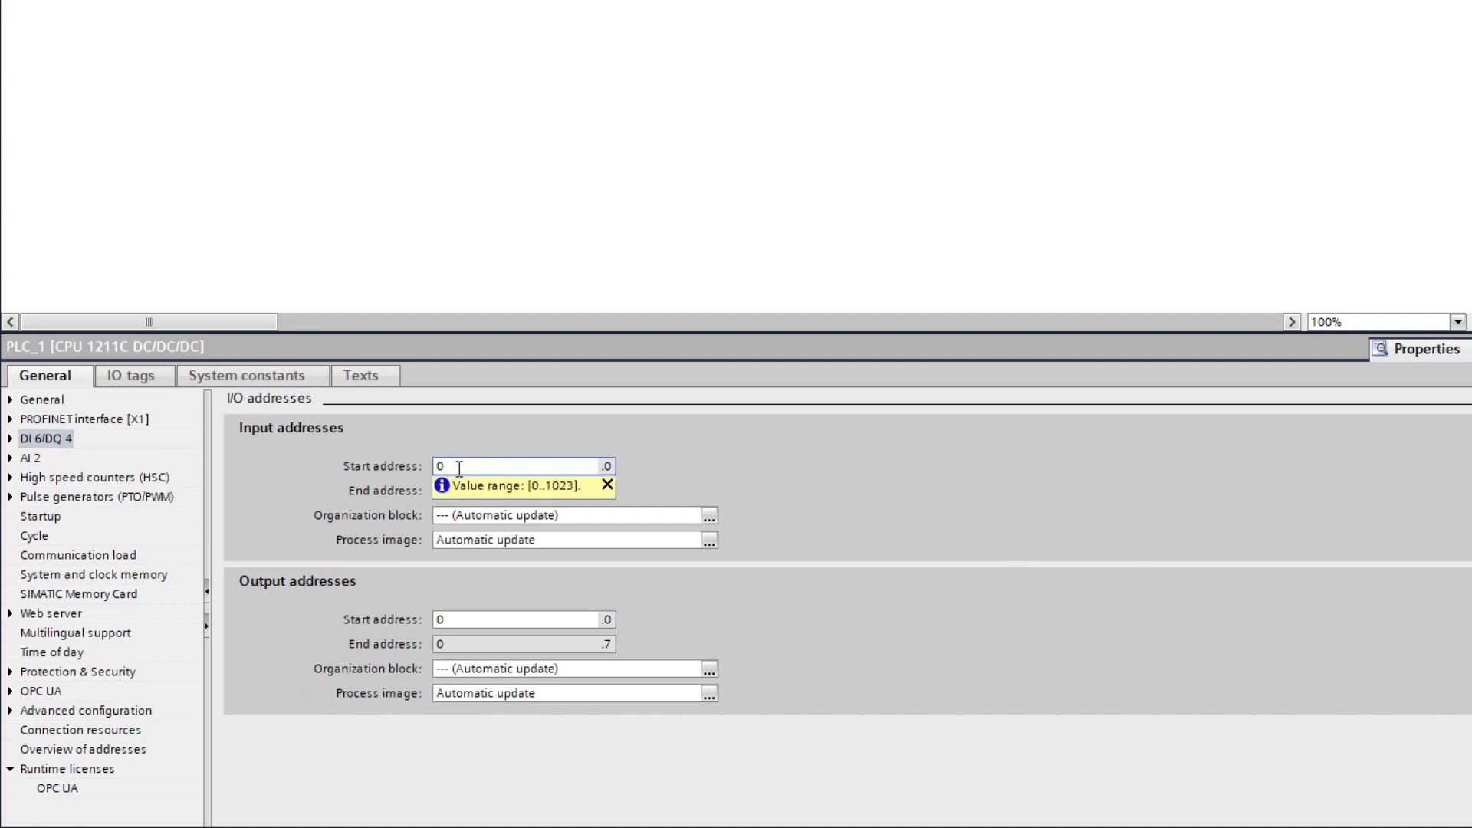
pyautogui.doubleClick(460, 467)
pyautogui.write('1')
pyautogui.write('00')
pyautogui.click(728, 476)
pyautogui.doubleClick(468, 619)
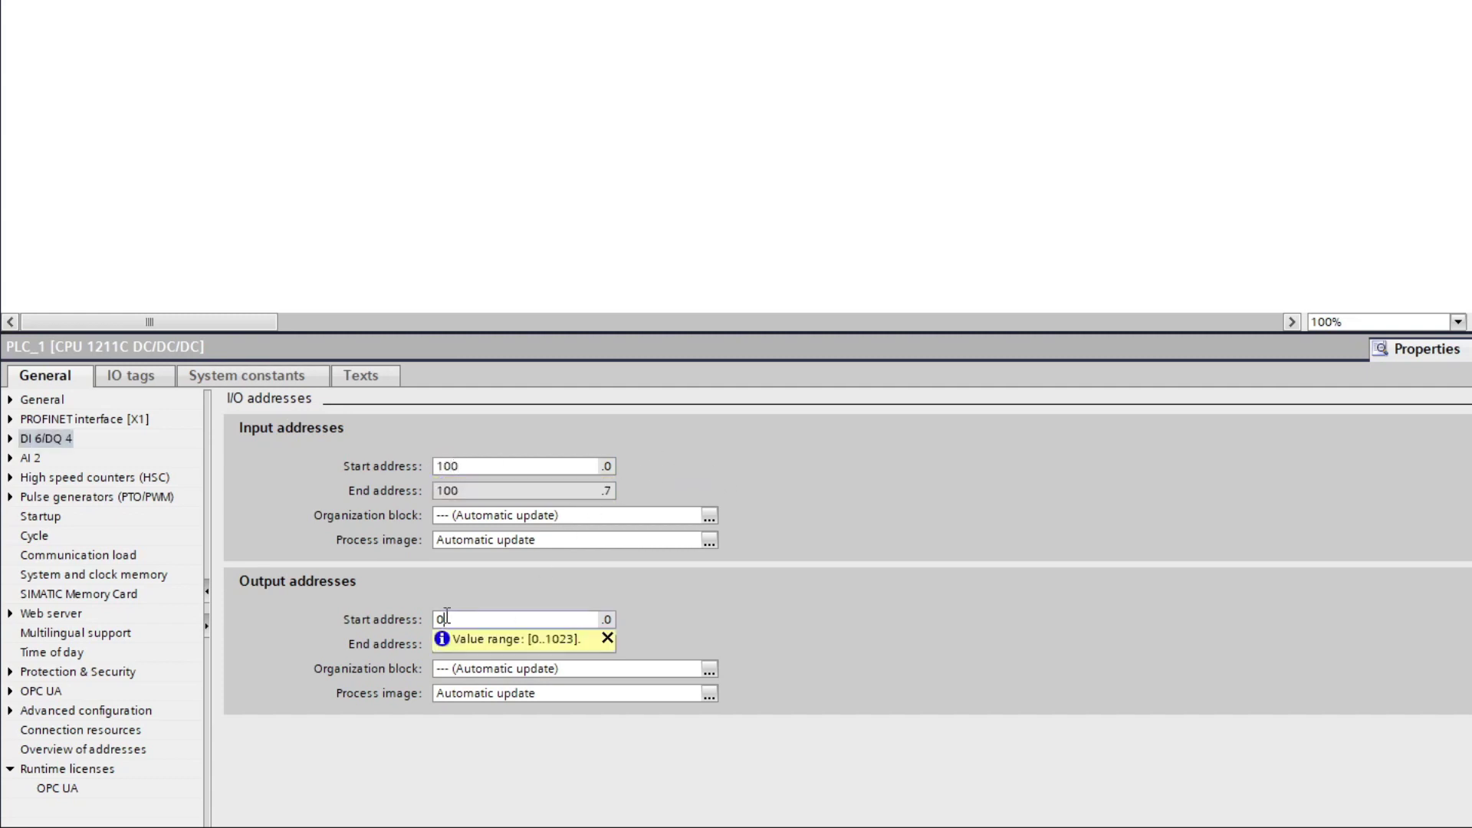
pyautogui.write('100')
pyautogui.click(756, 591)
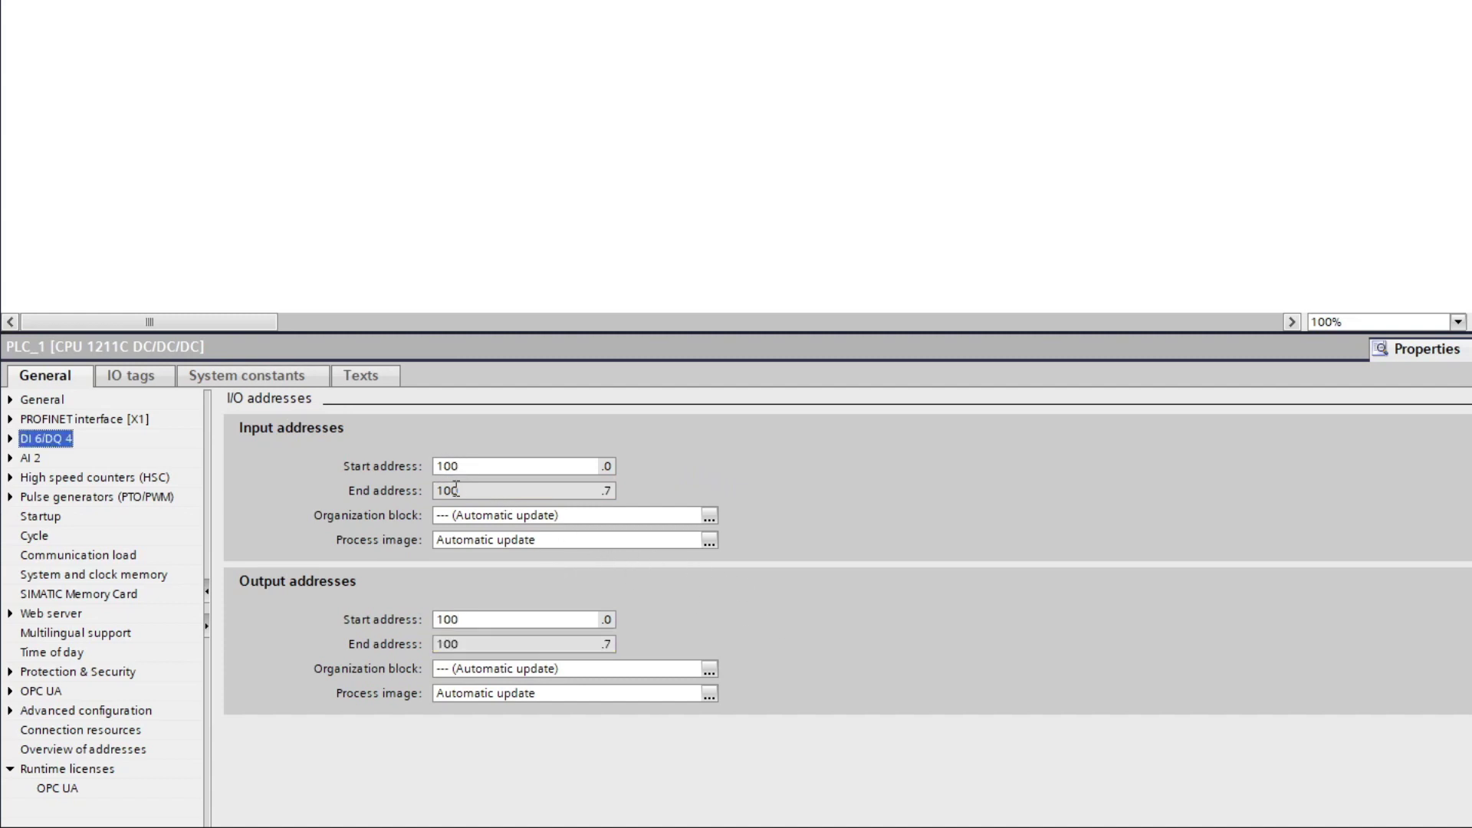
pyautogui.click(136, 386)
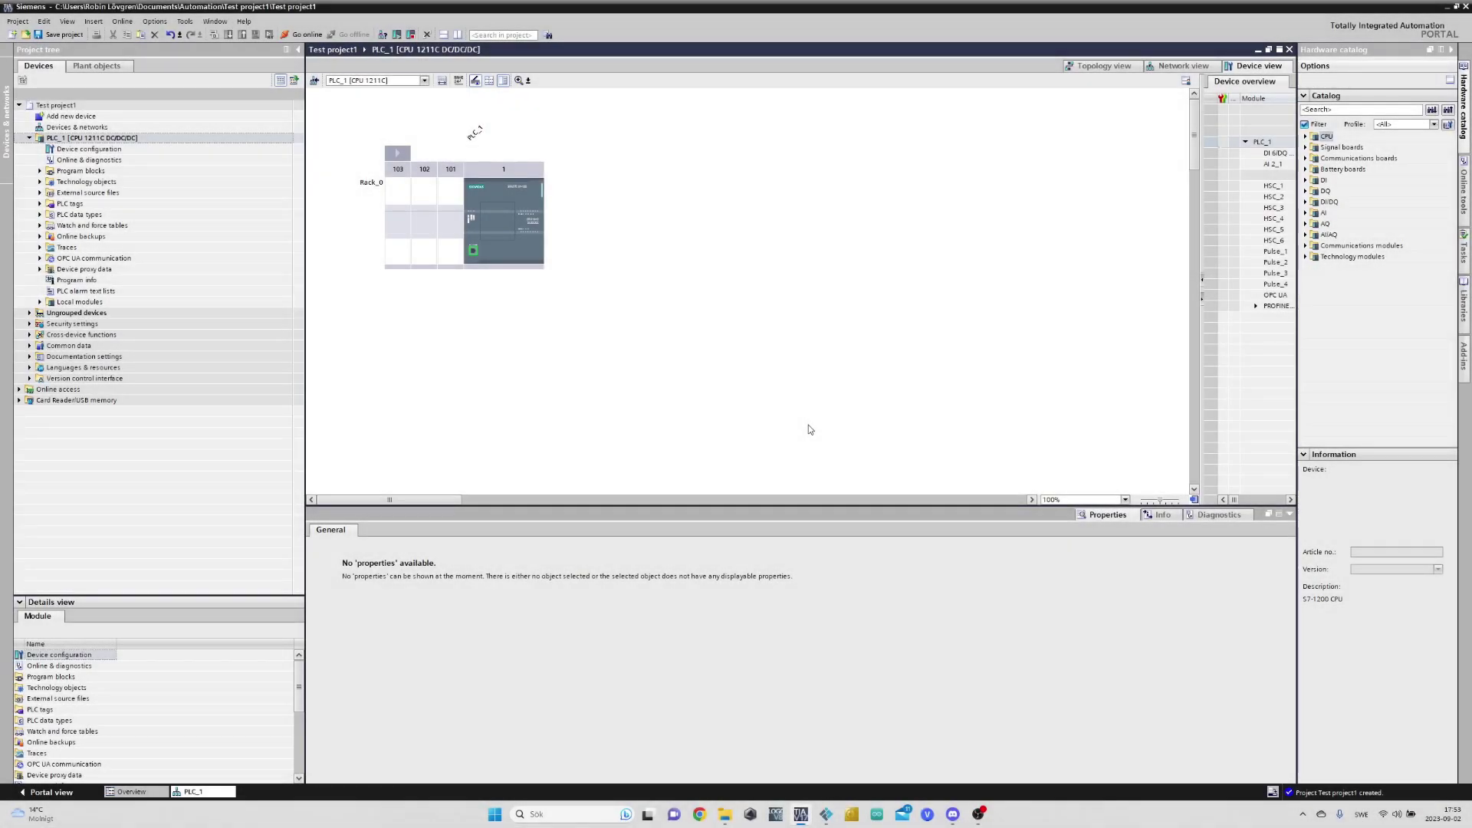
# Step: Create a Bool tag named Green Button 0 in the Default tag table
pyautogui.doubleClick(81, 205)
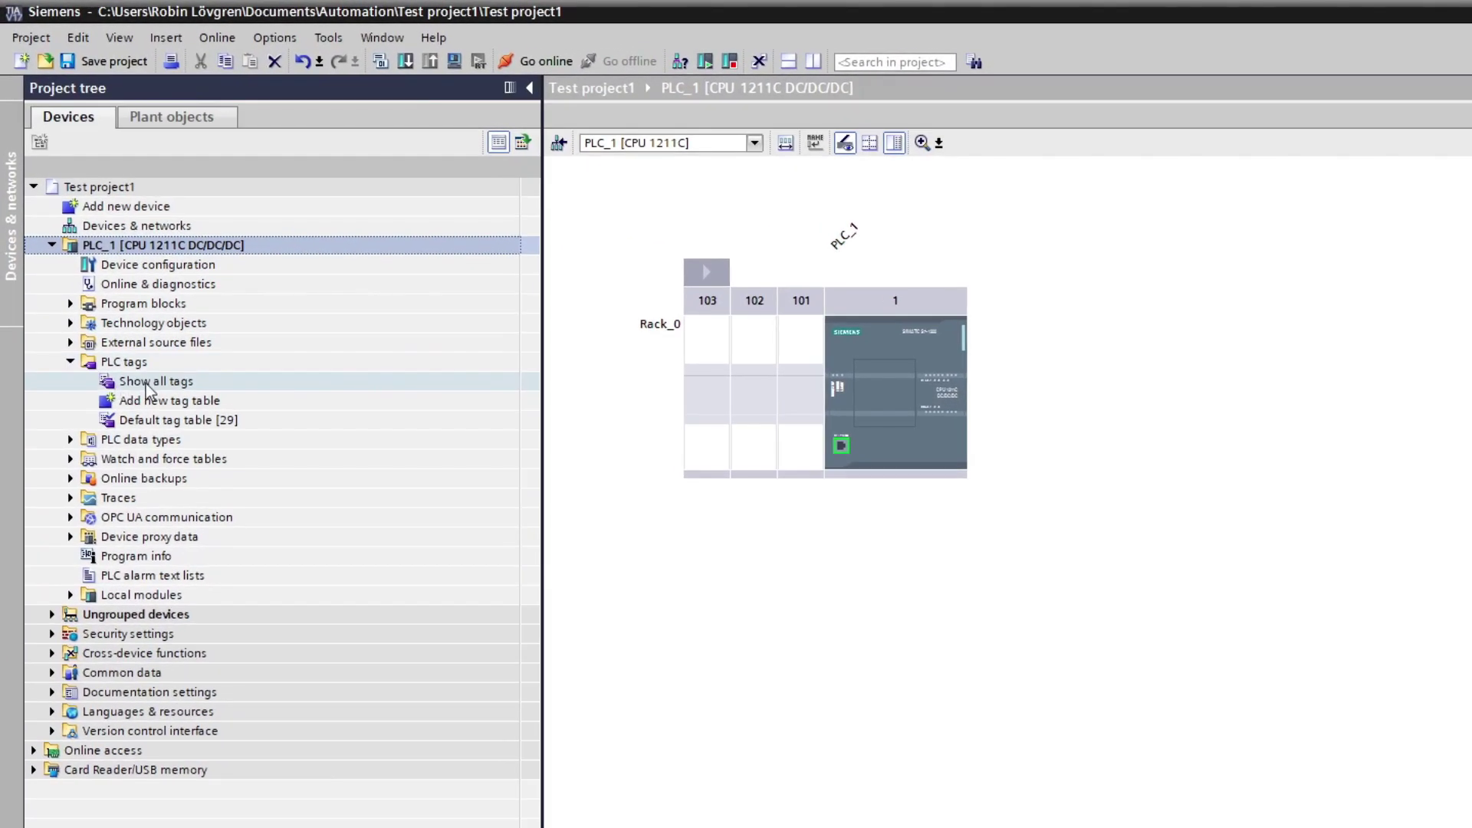
pyautogui.doubleClick(168, 383)
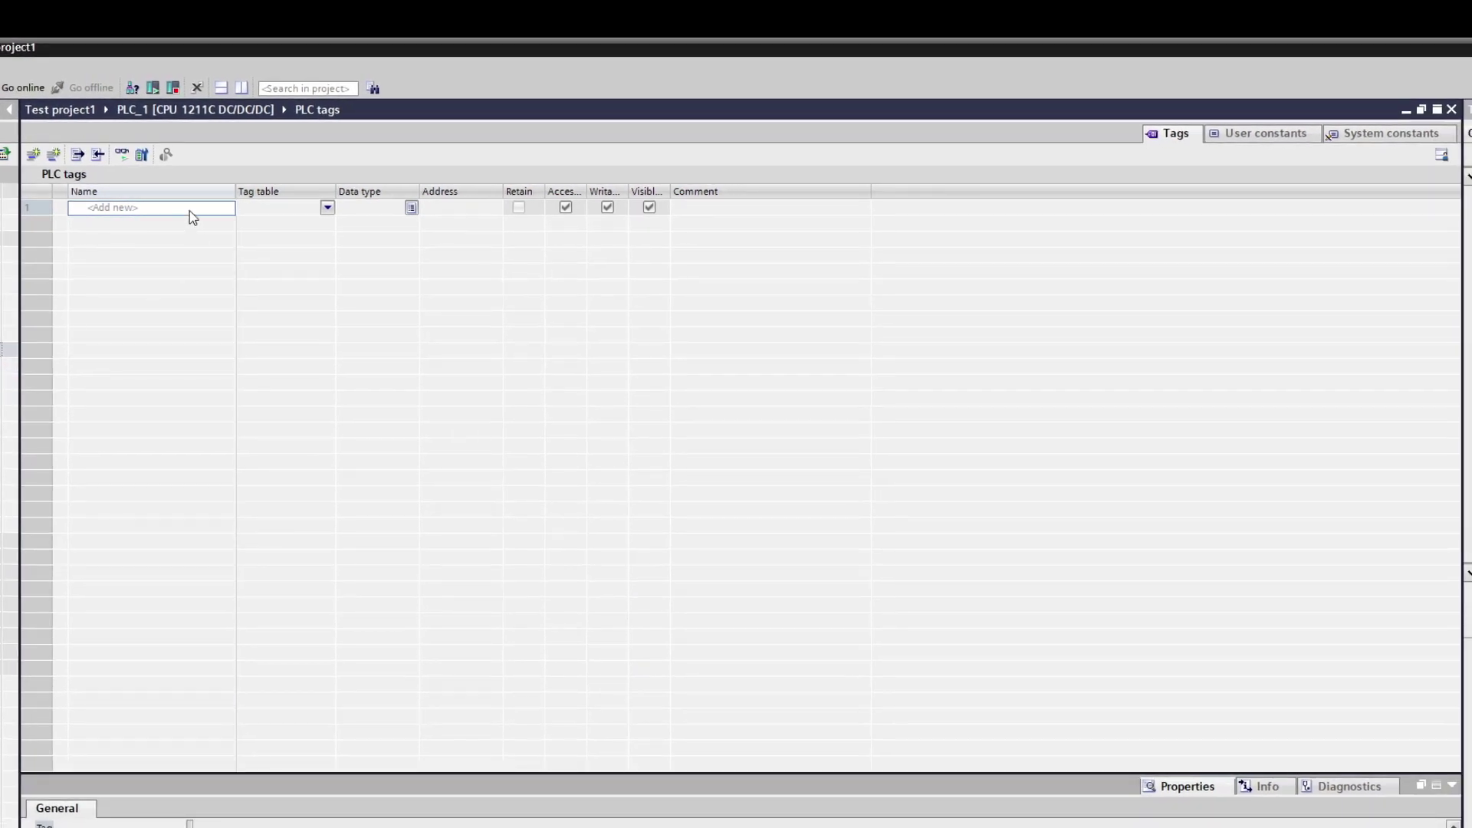
pyautogui.click(328, 207)
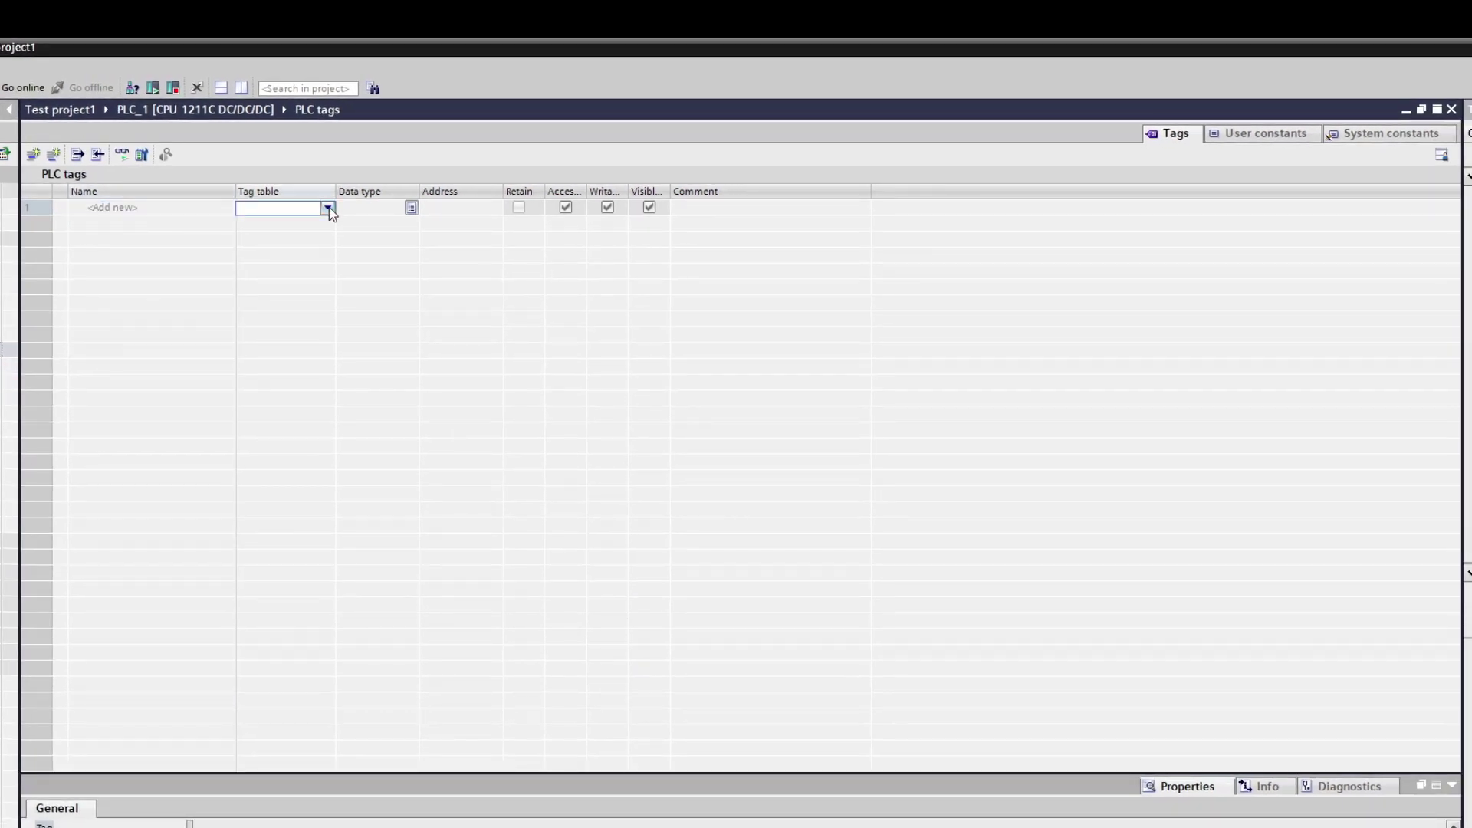
pyautogui.click(299, 222)
pyautogui.click(138, 207)
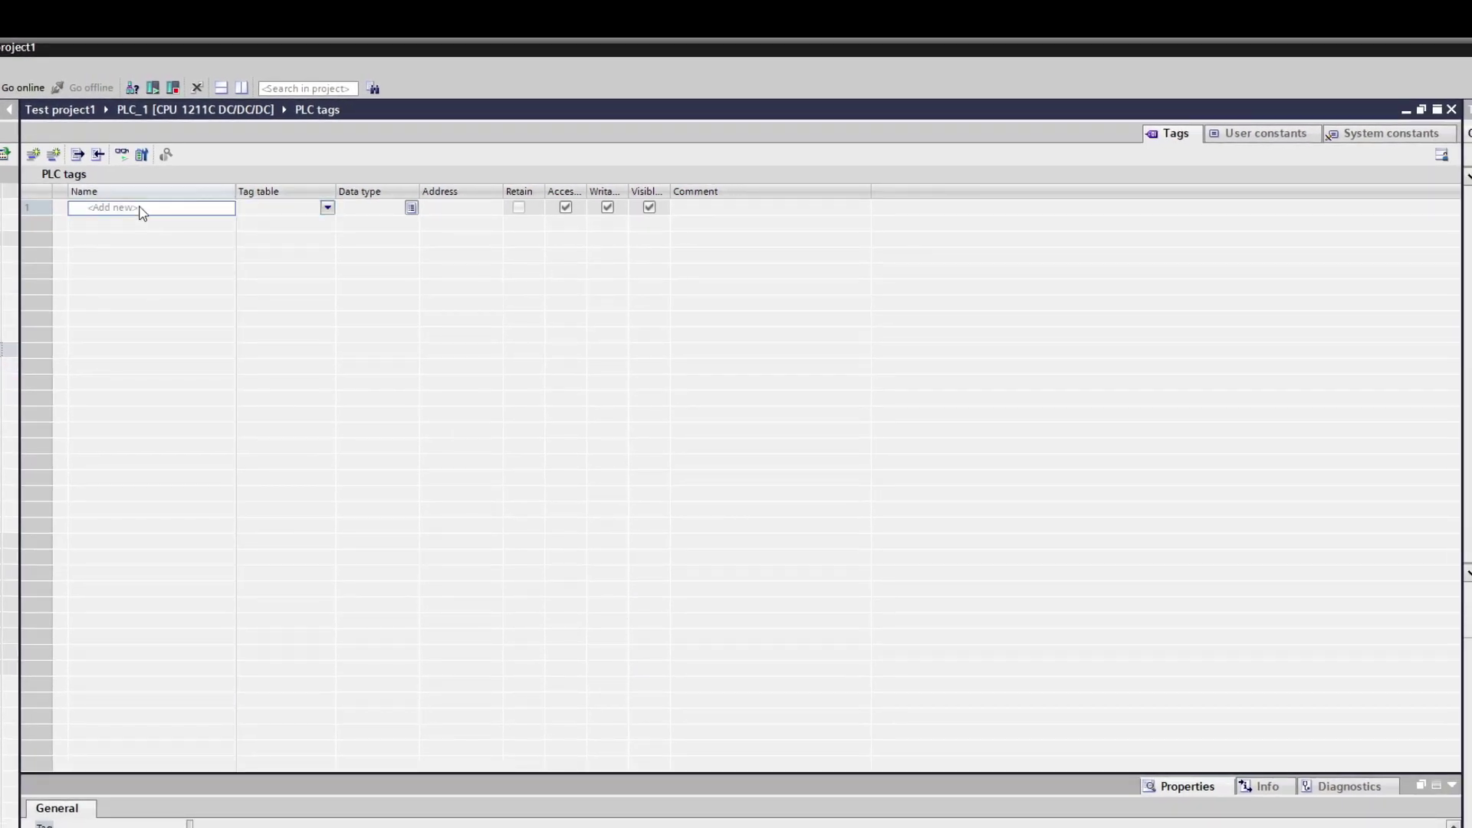
pyautogui.write('G')
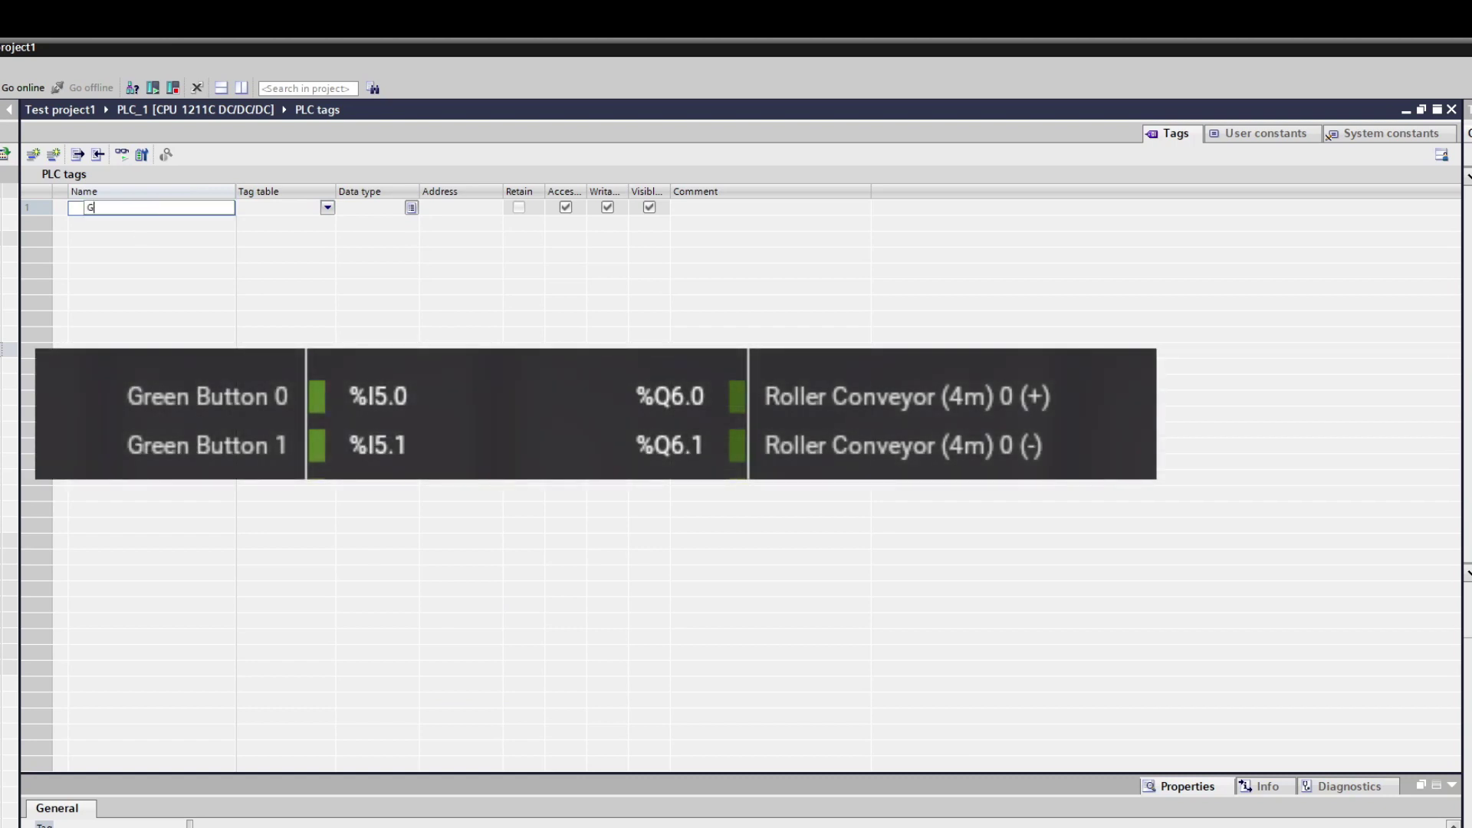
pyautogui.write('reen')
pyautogui.write(' Button 0')
pyautogui.press('Return')
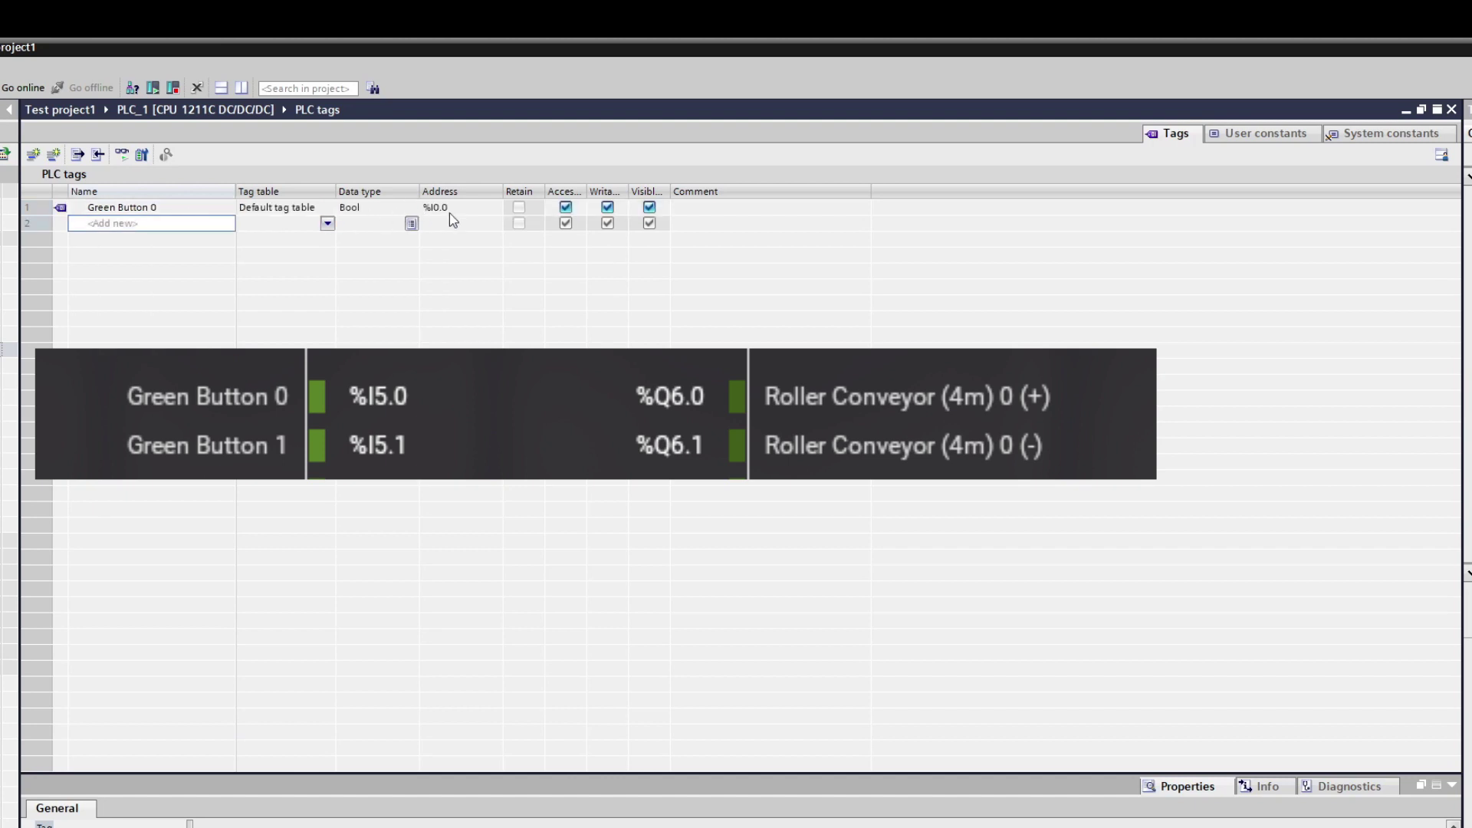
# Step: Set the Green Button 0 tag's address to %I5.0
pyautogui.click(460, 208)
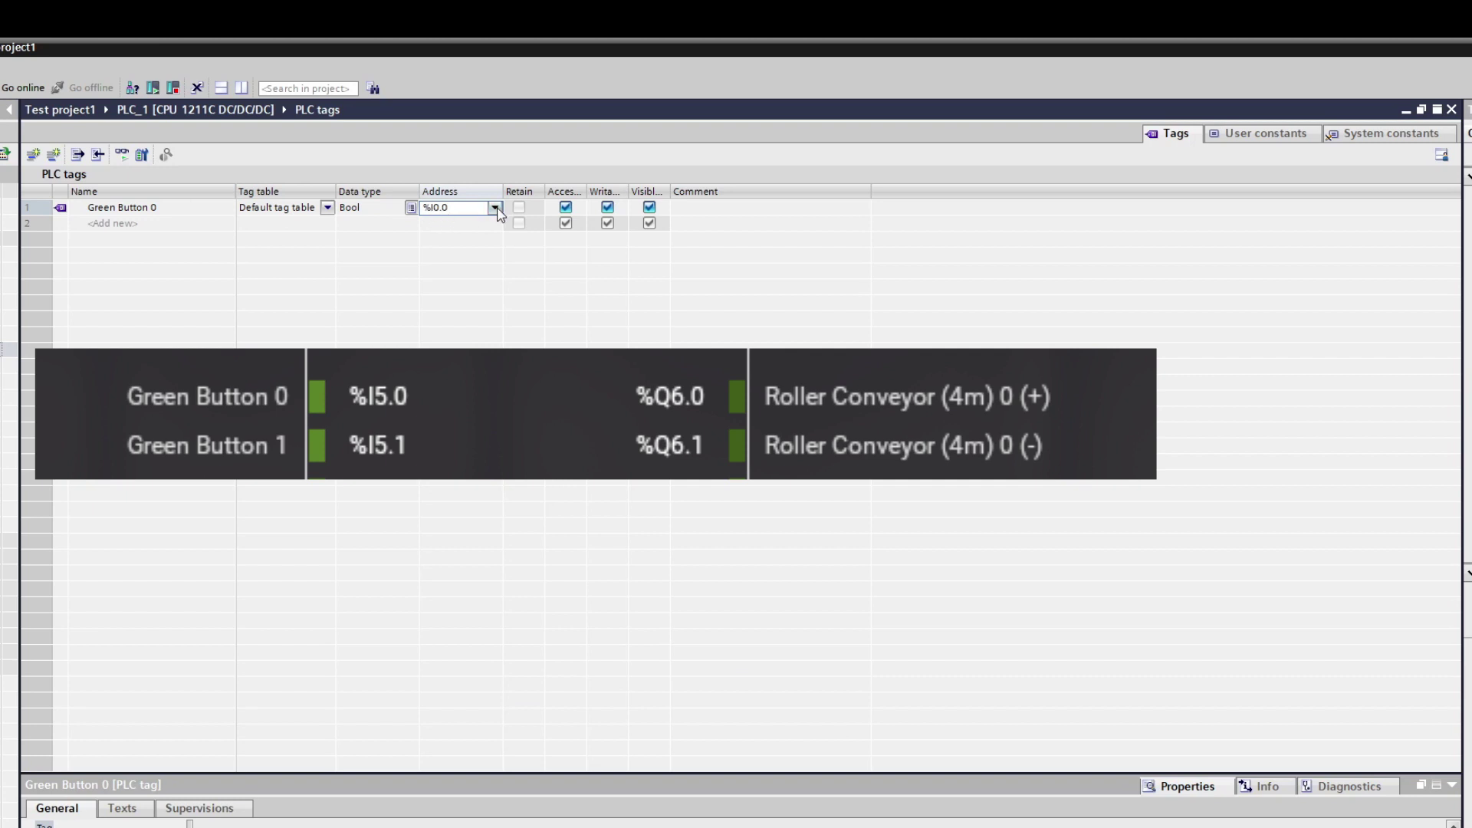
pyautogui.click(495, 208)
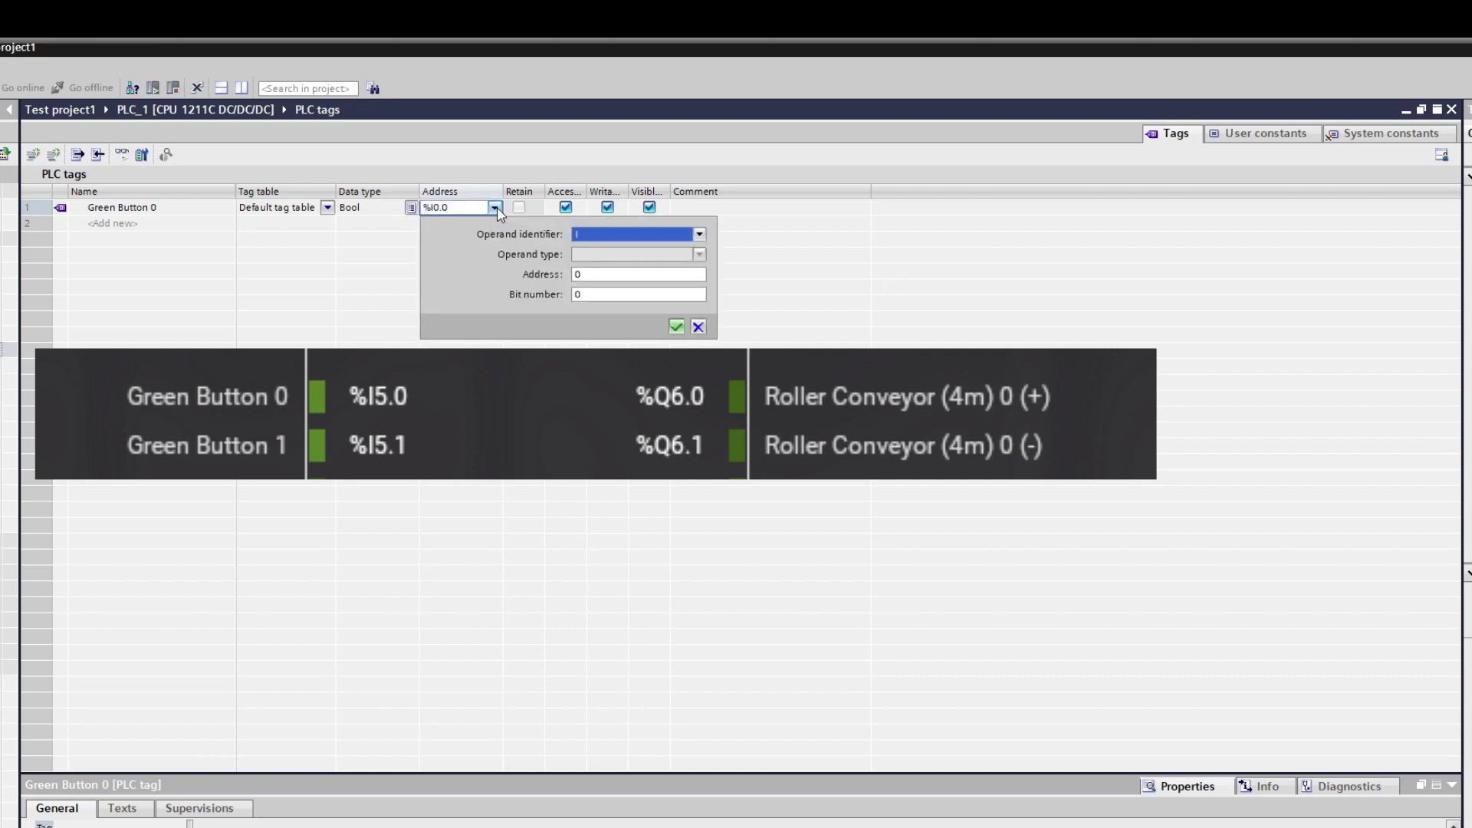
pyautogui.click(605, 274)
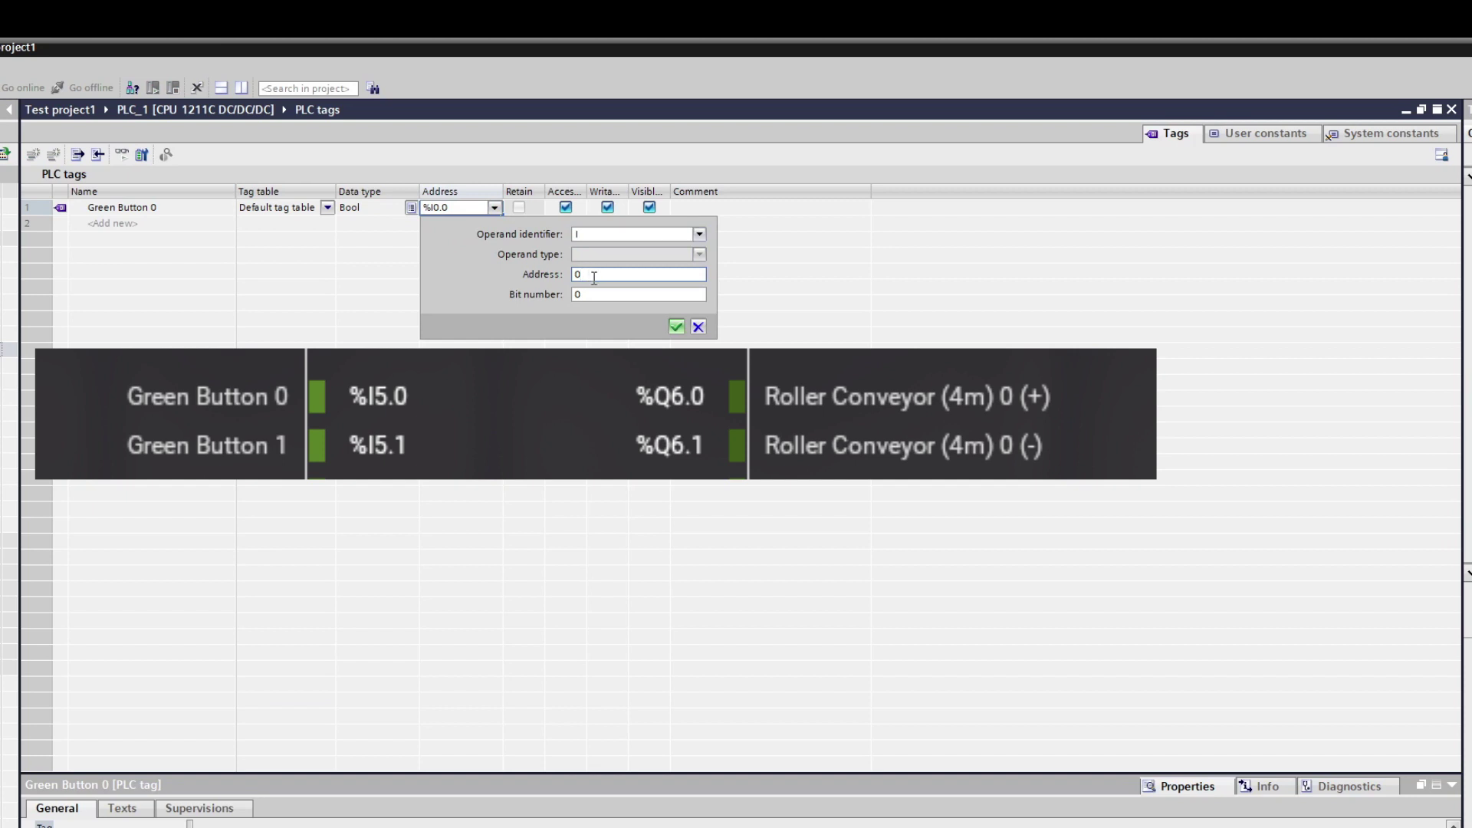
pyautogui.doubleClick(578, 275)
pyautogui.write('5')
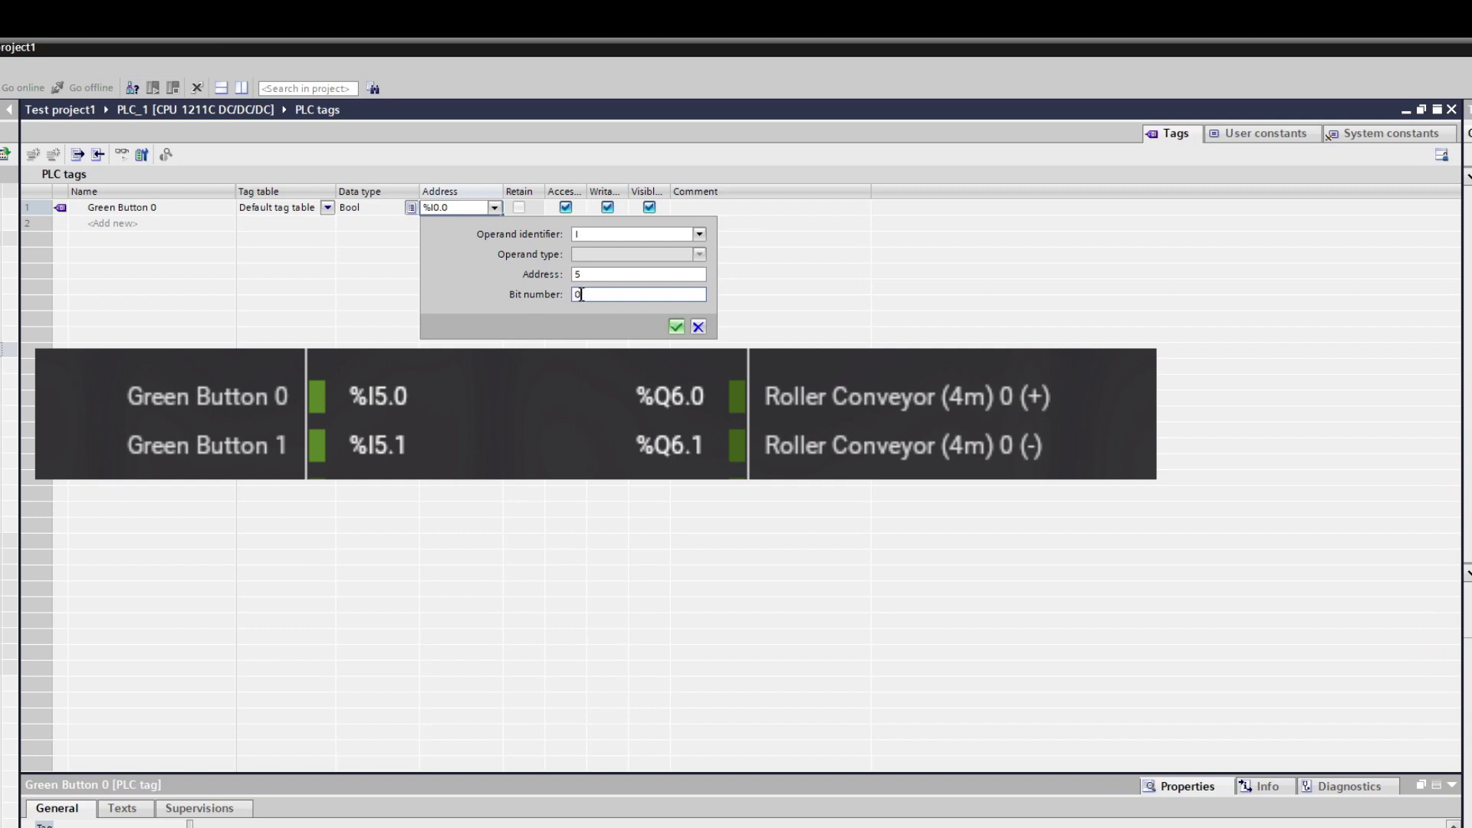
pyautogui.click(675, 327)
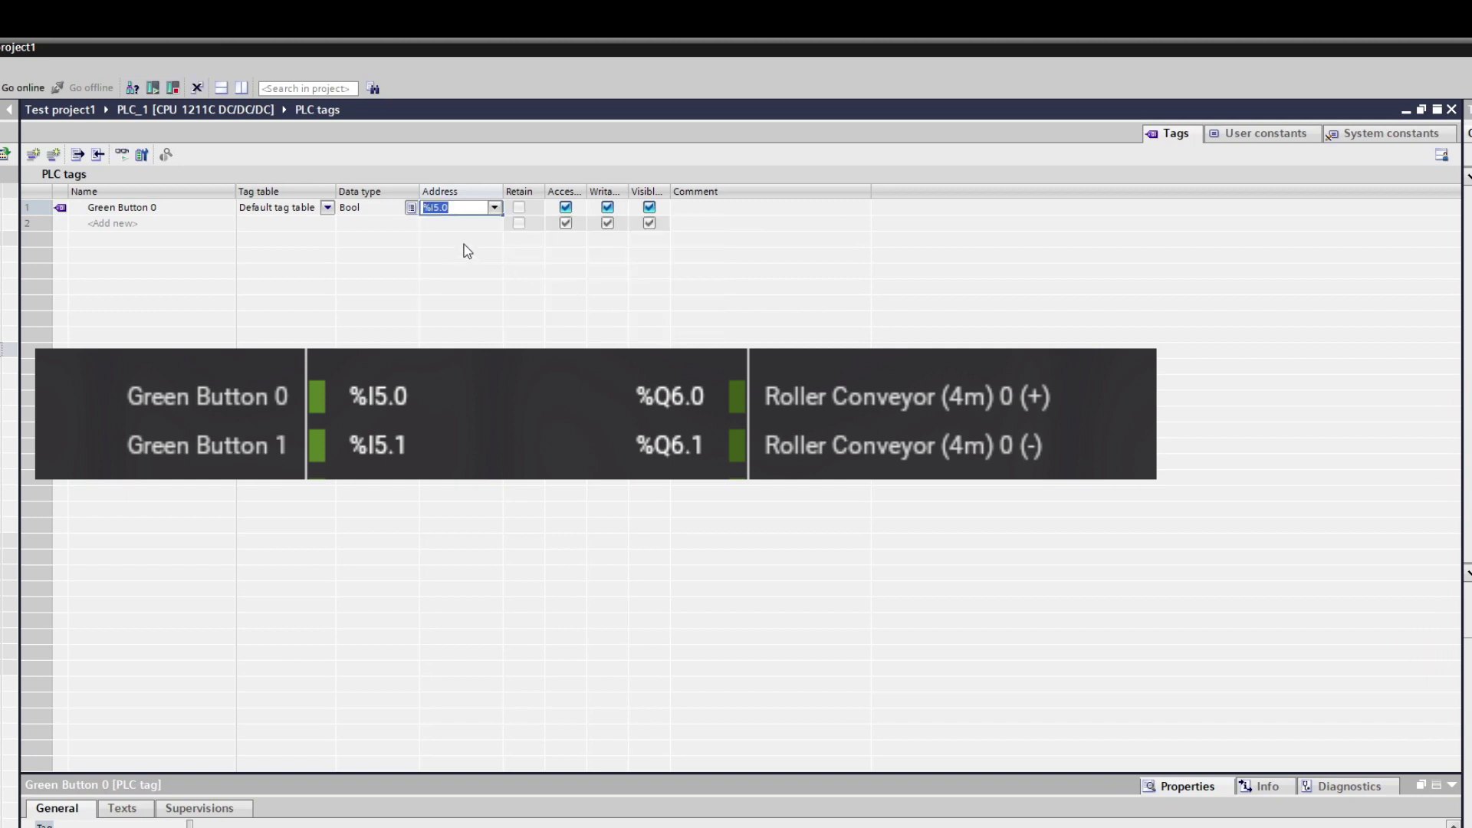
pyautogui.click(191, 212)
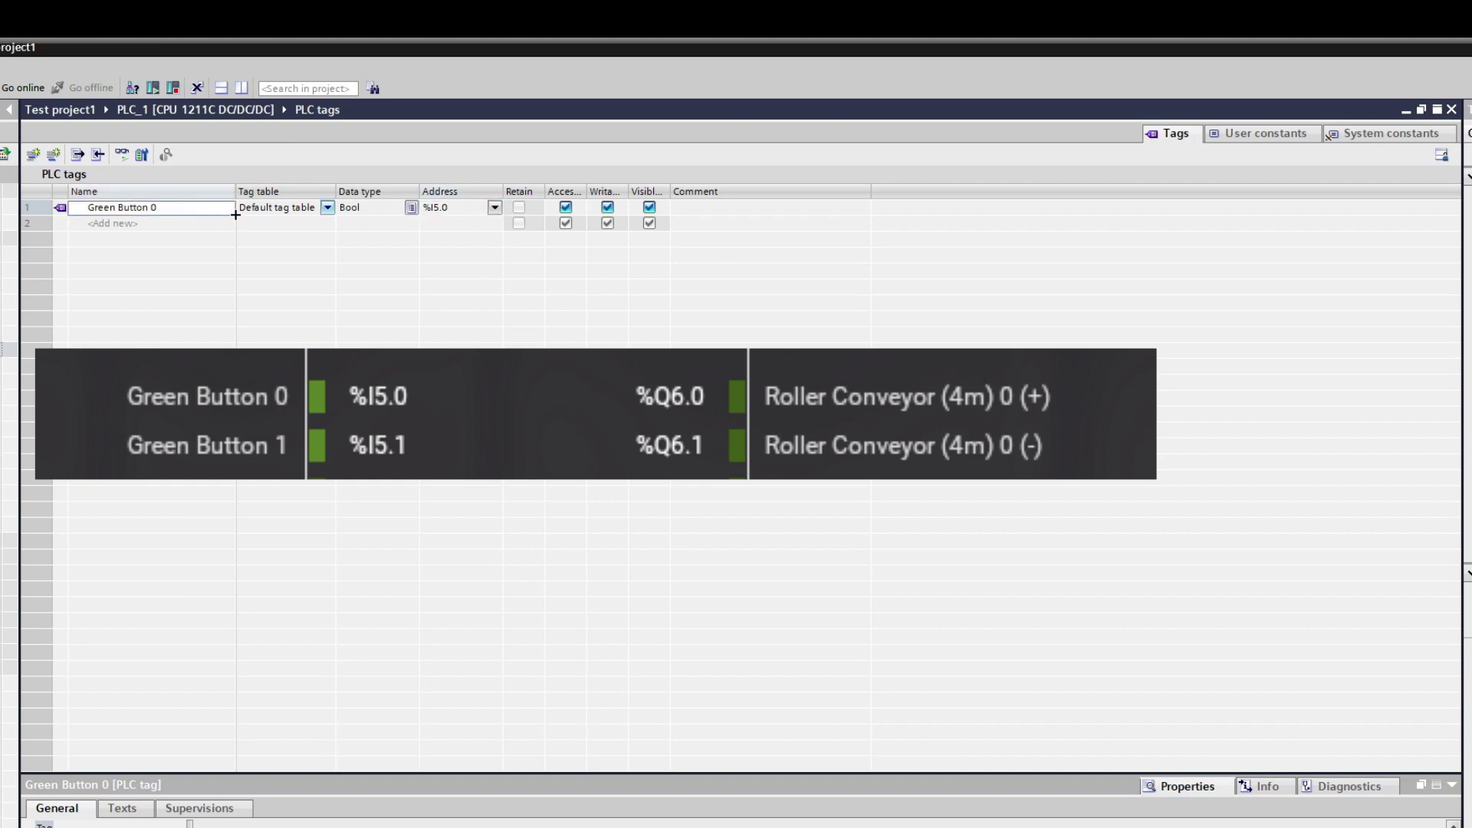
# Step: Auto-fill Green Button 1 at %I5.1 and name the third tag Roller Conveyor +
pyautogui.moveTo(235, 216); pyautogui.dragTo(237, 227)
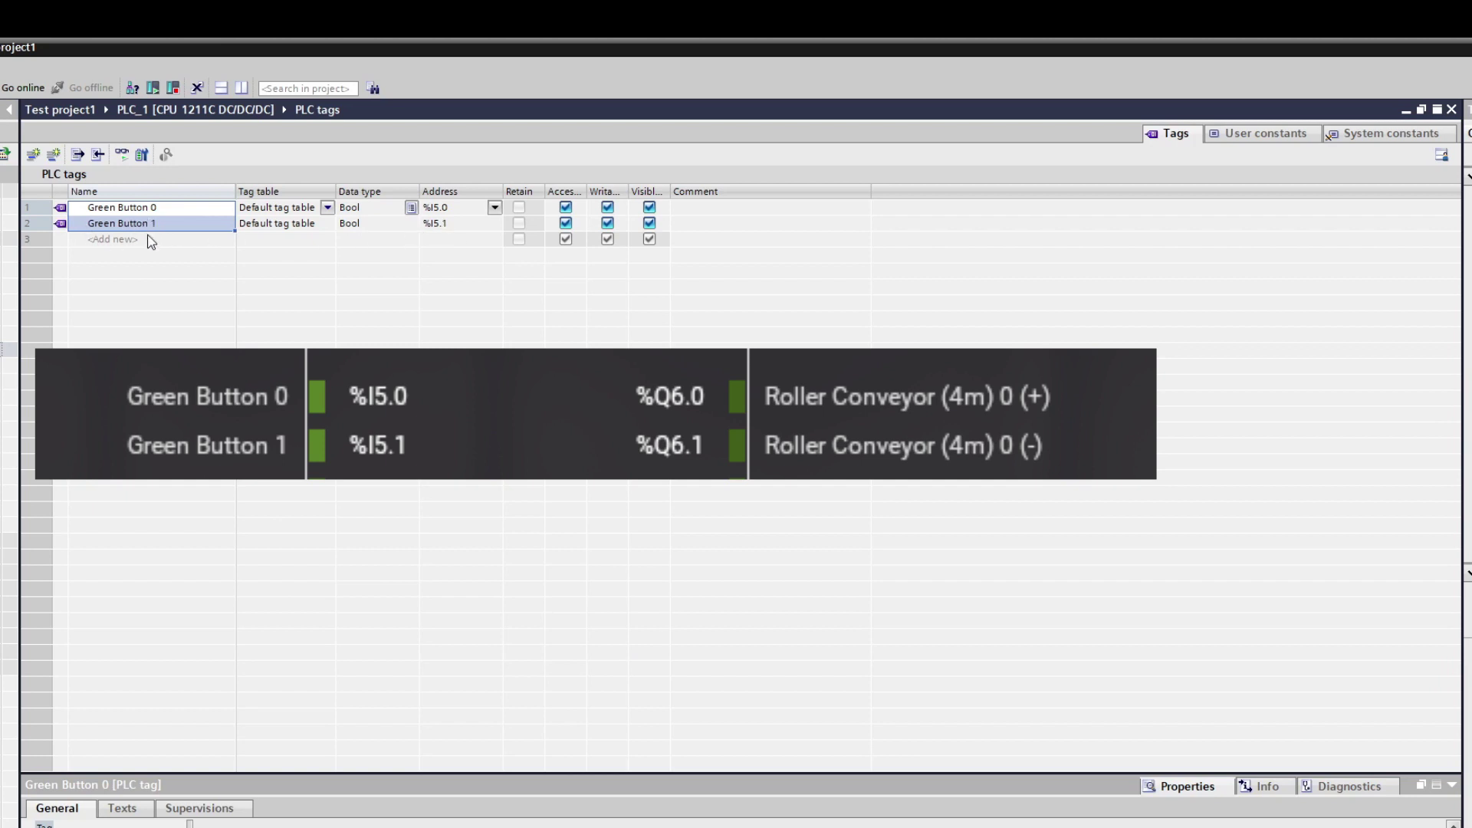
pyautogui.click(170, 242)
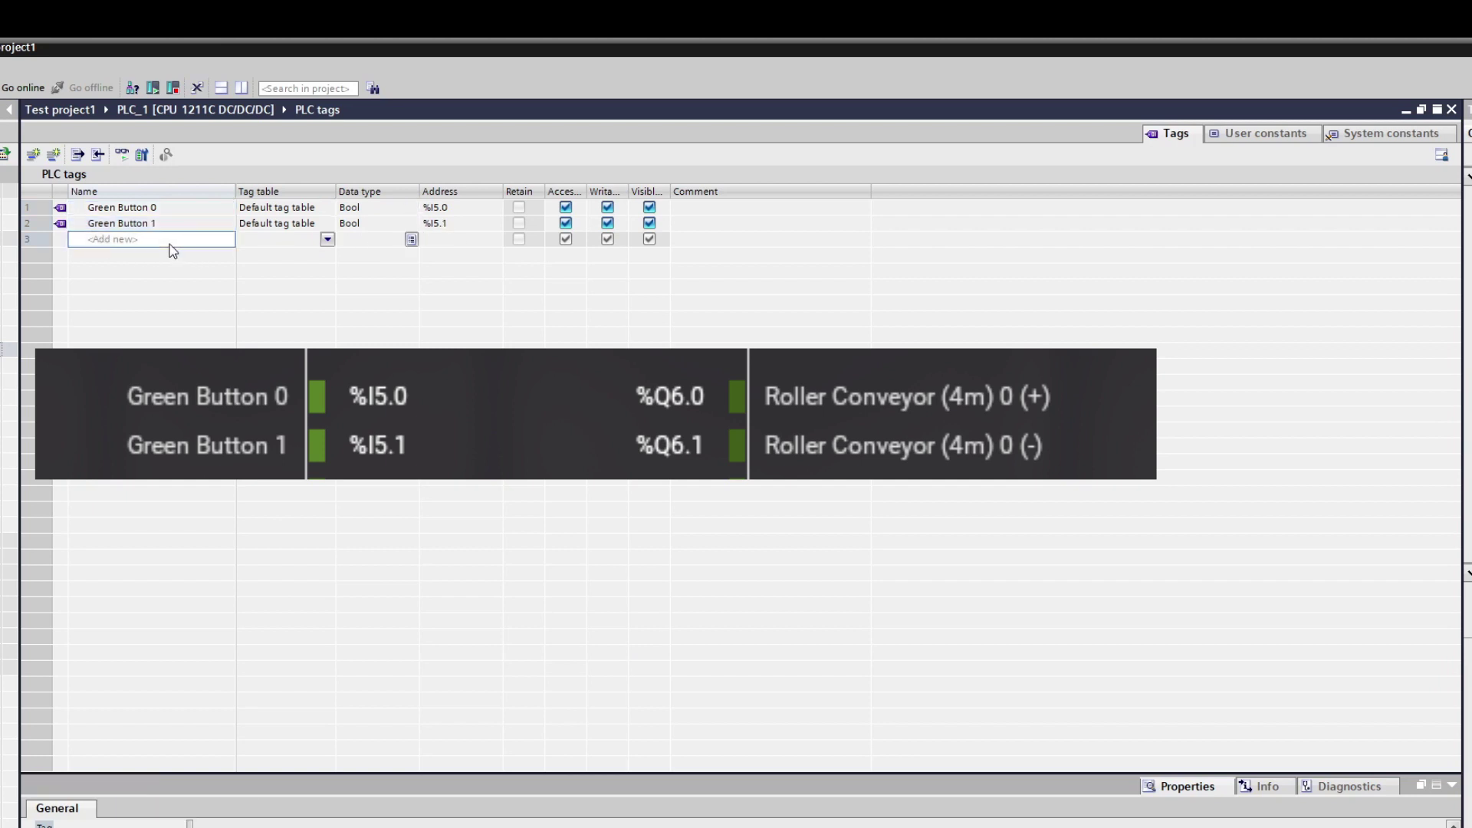
pyautogui.click(198, 243)
pyautogui.write('Roller Conveyor +')
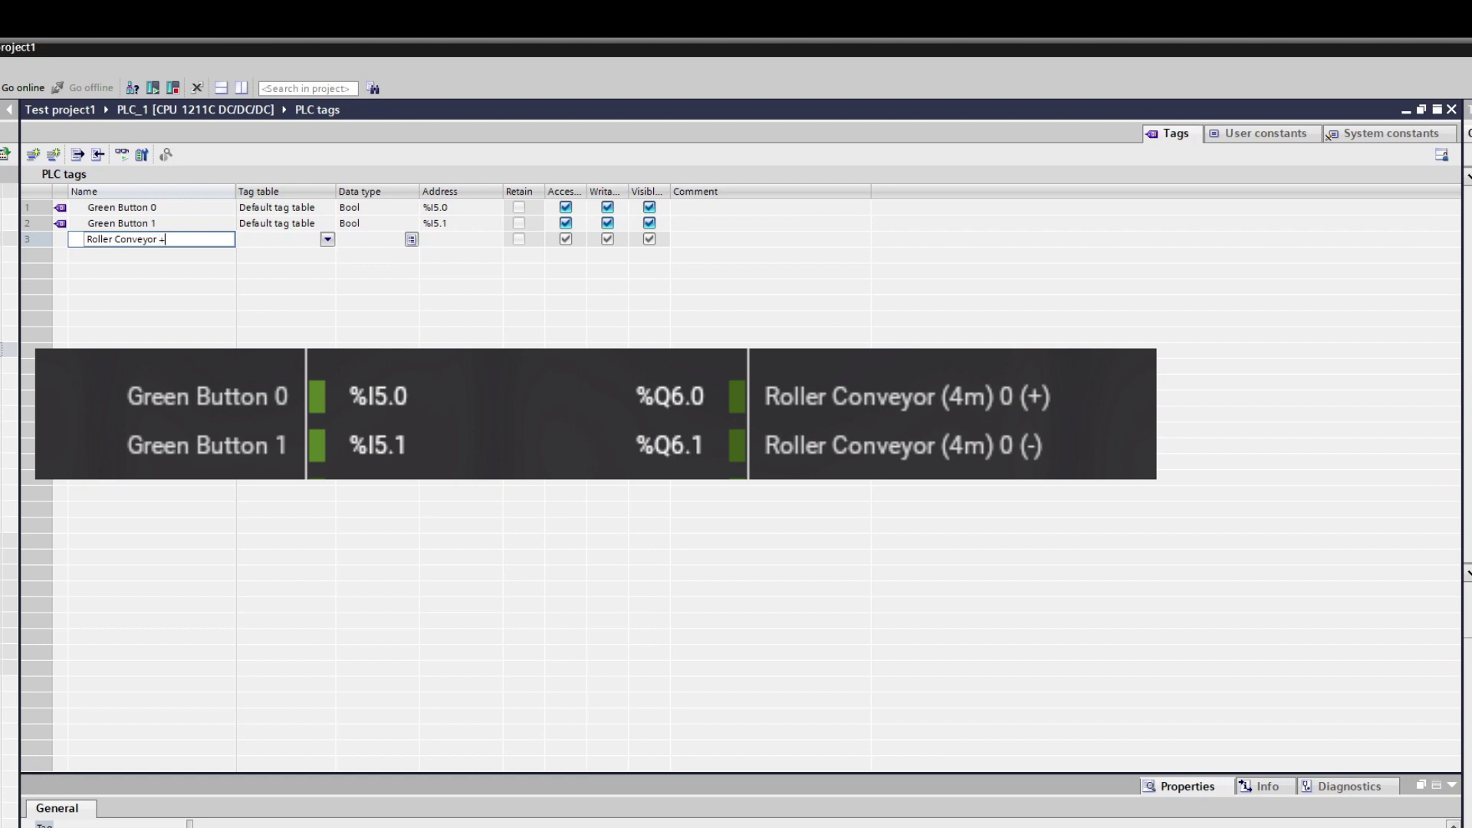
pyautogui.press('Return')
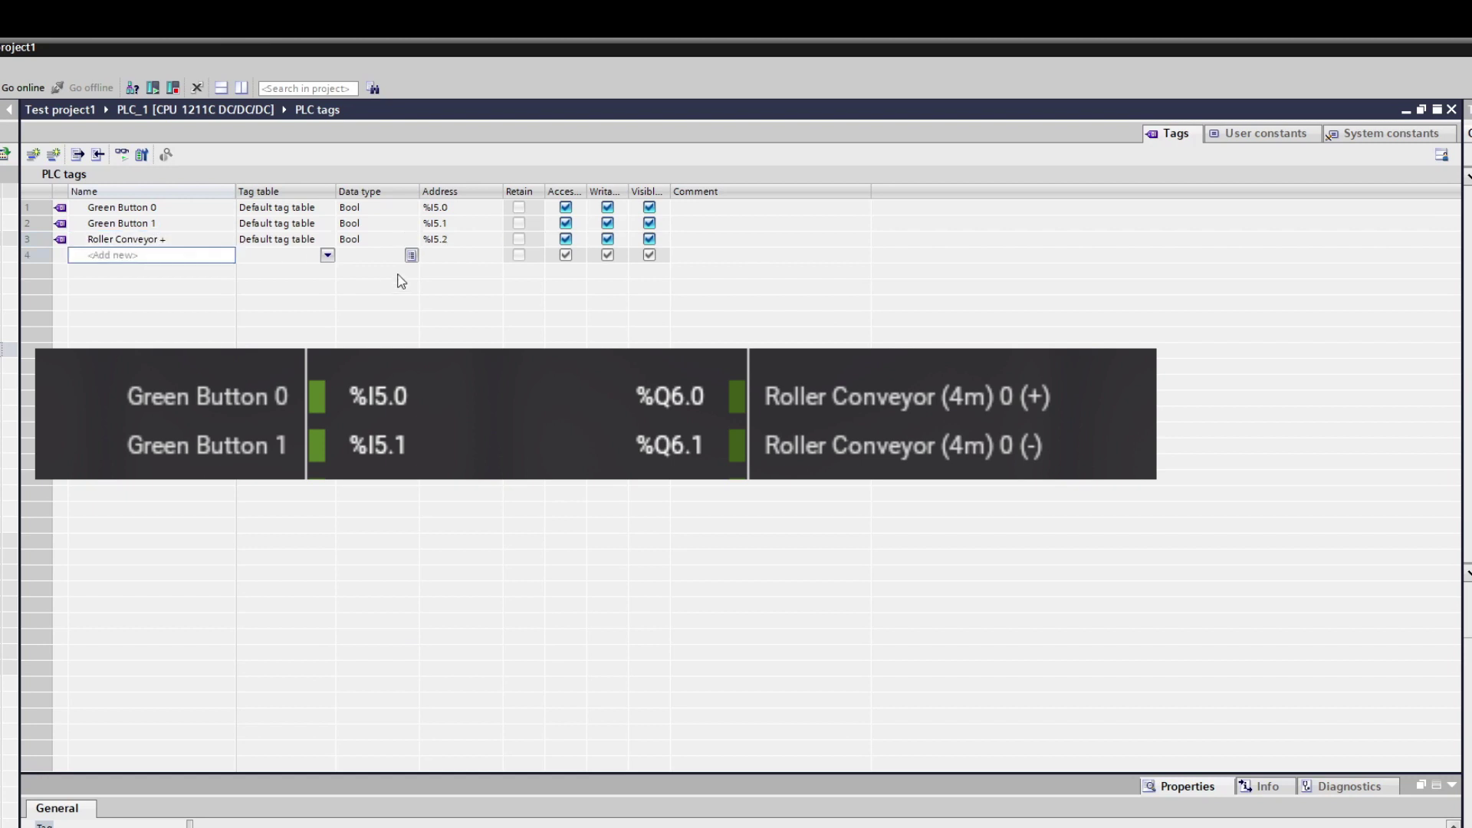
# Step: Set Roller Conveyor +'s address to output %Q6.0 (area Q, byte 6, bit 0)
pyautogui.click(460, 245)
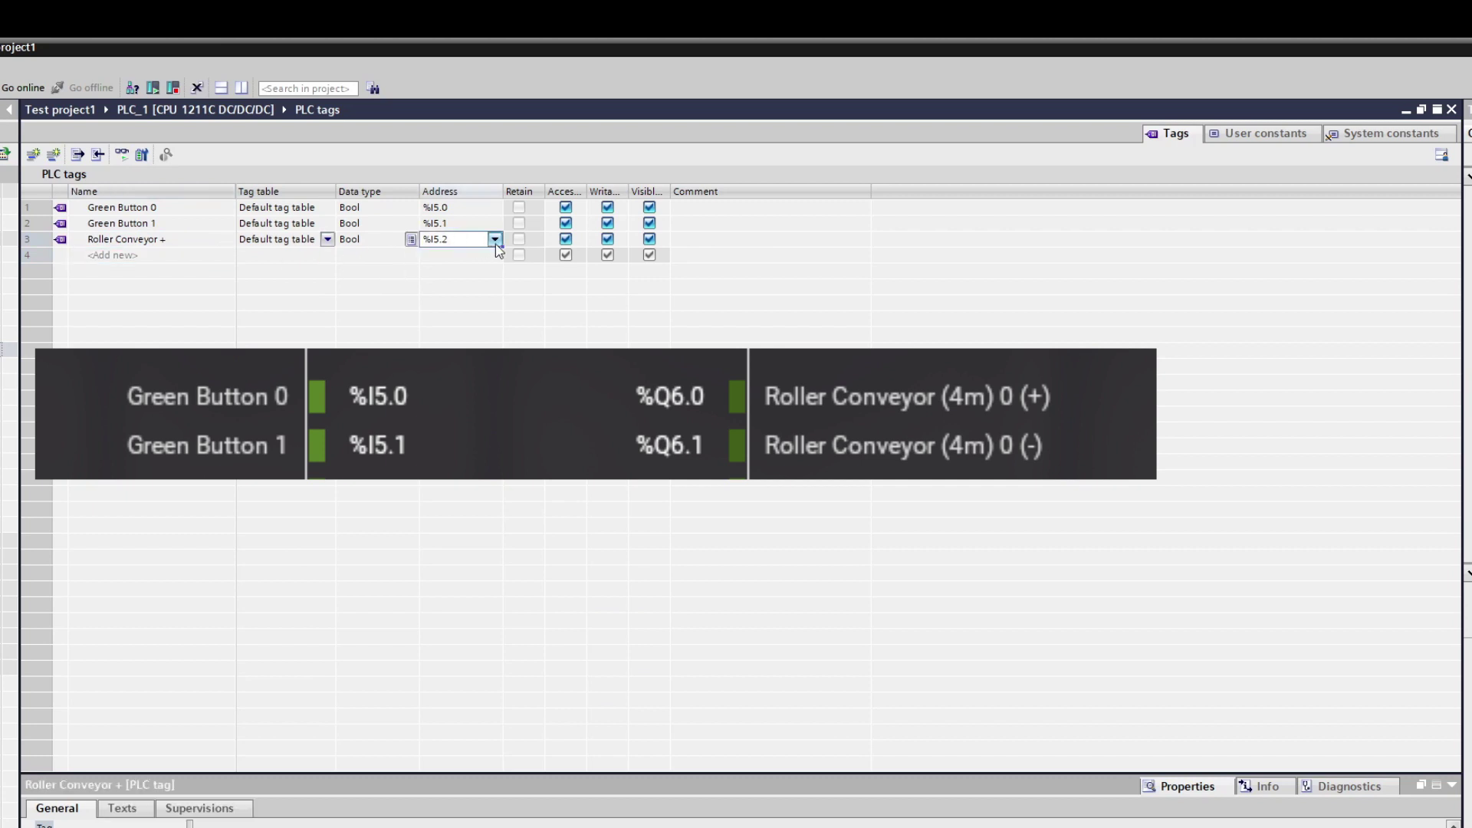
pyautogui.click(496, 240)
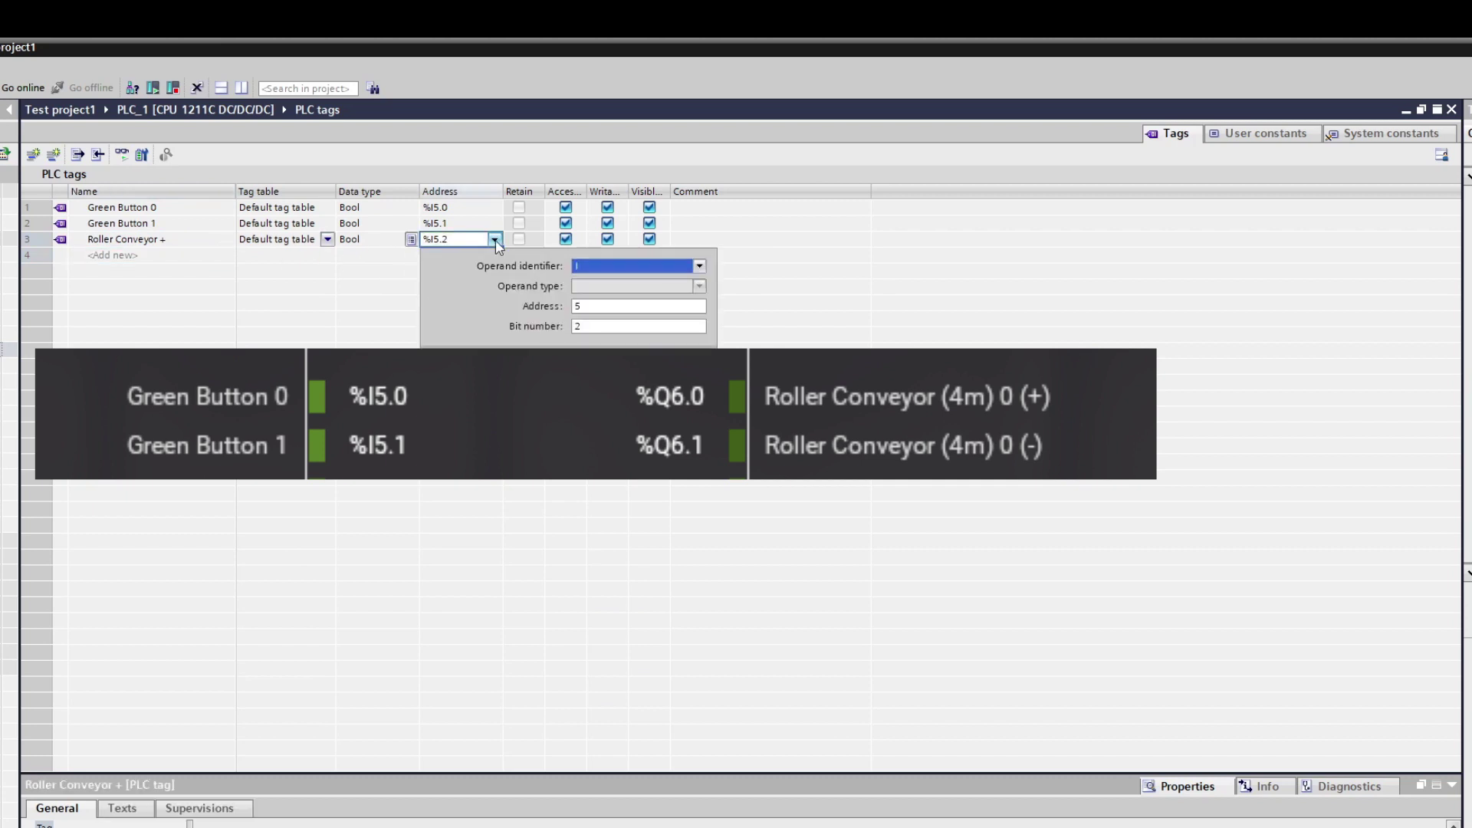
pyautogui.click(700, 267)
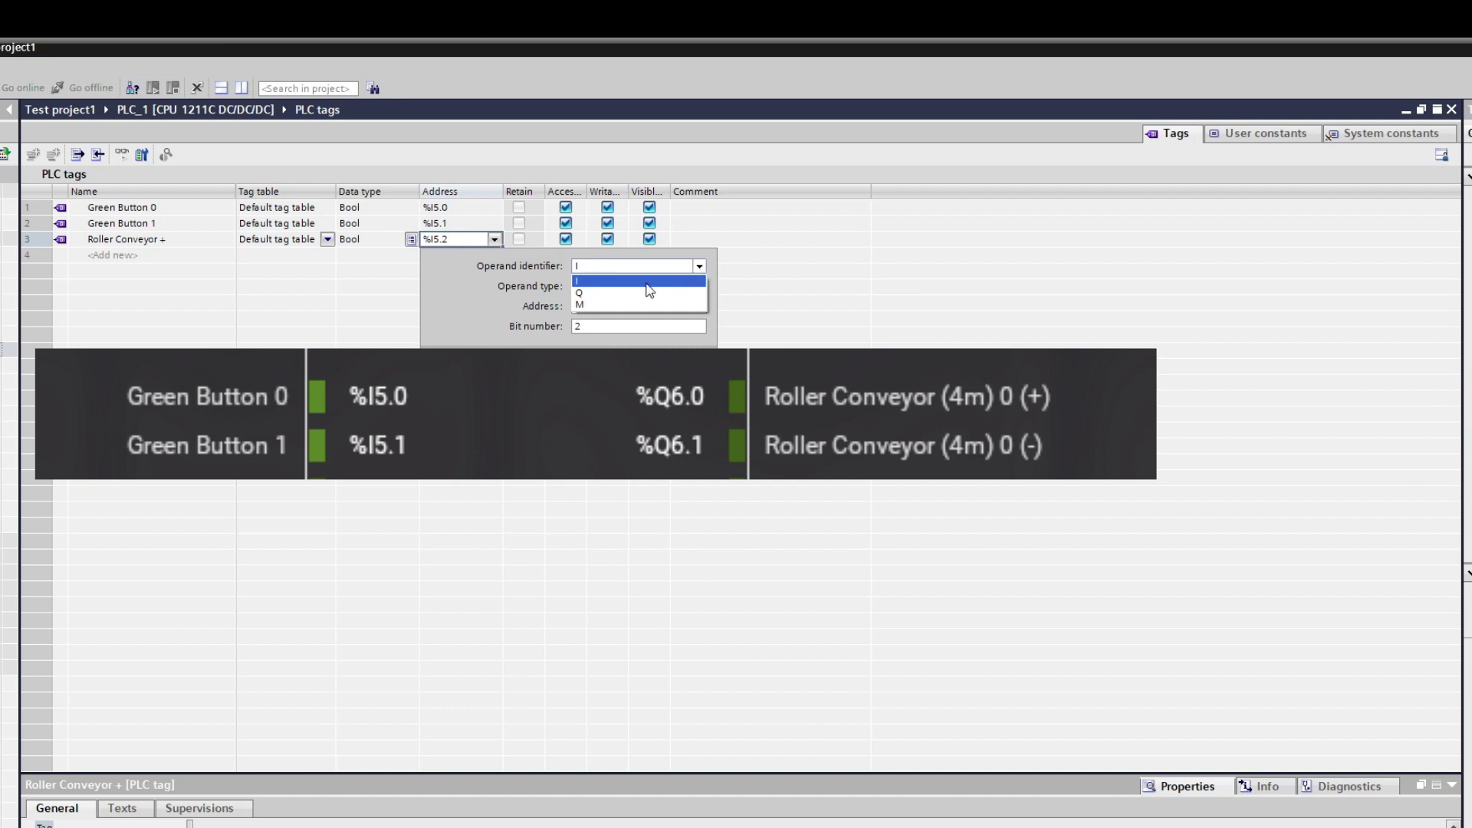
pyautogui.click(594, 293)
pyautogui.doubleClick(594, 308)
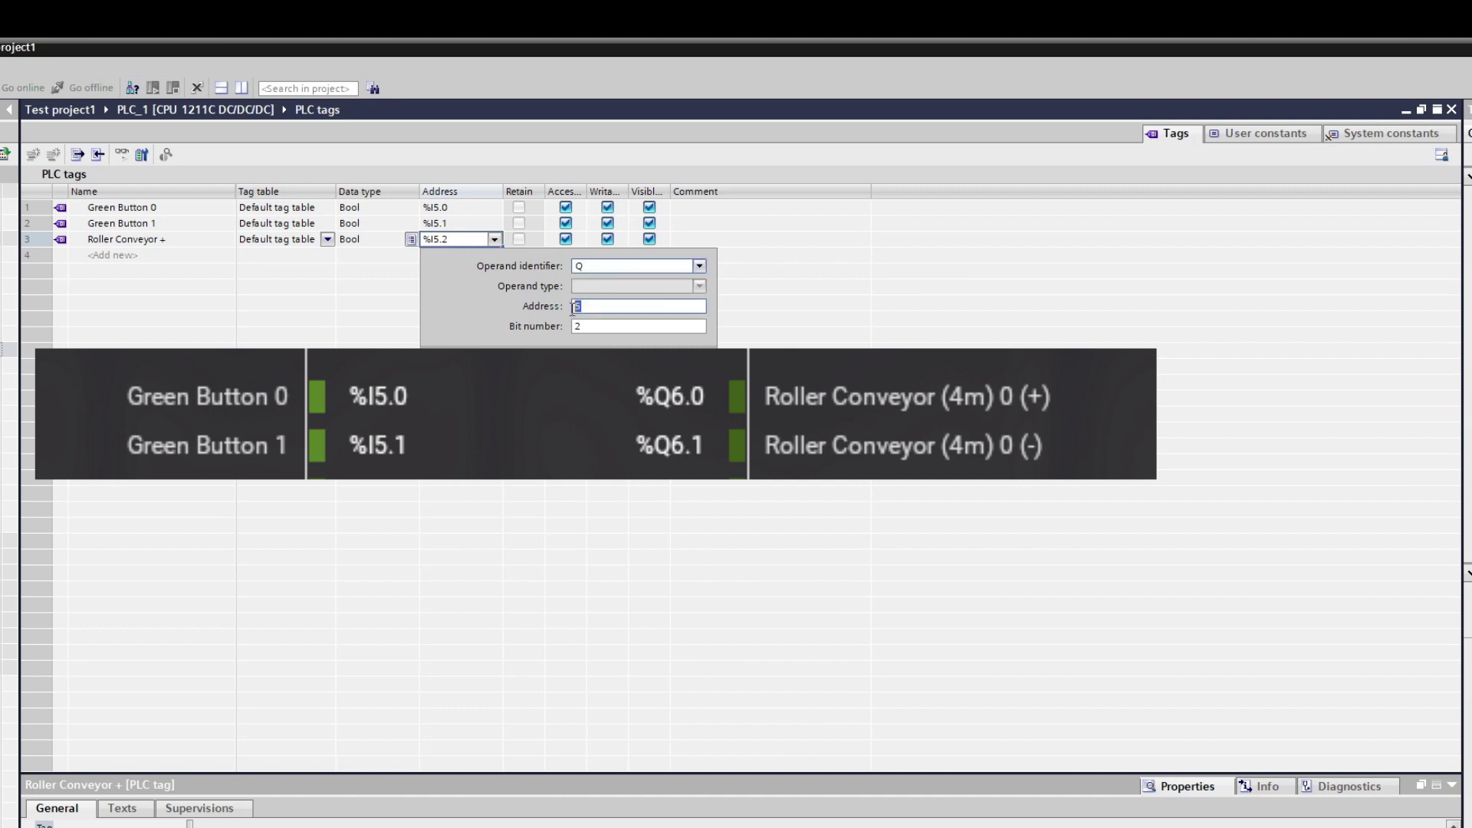
pyautogui.write('6')
pyautogui.press('Tab')
pyautogui.press('Return')
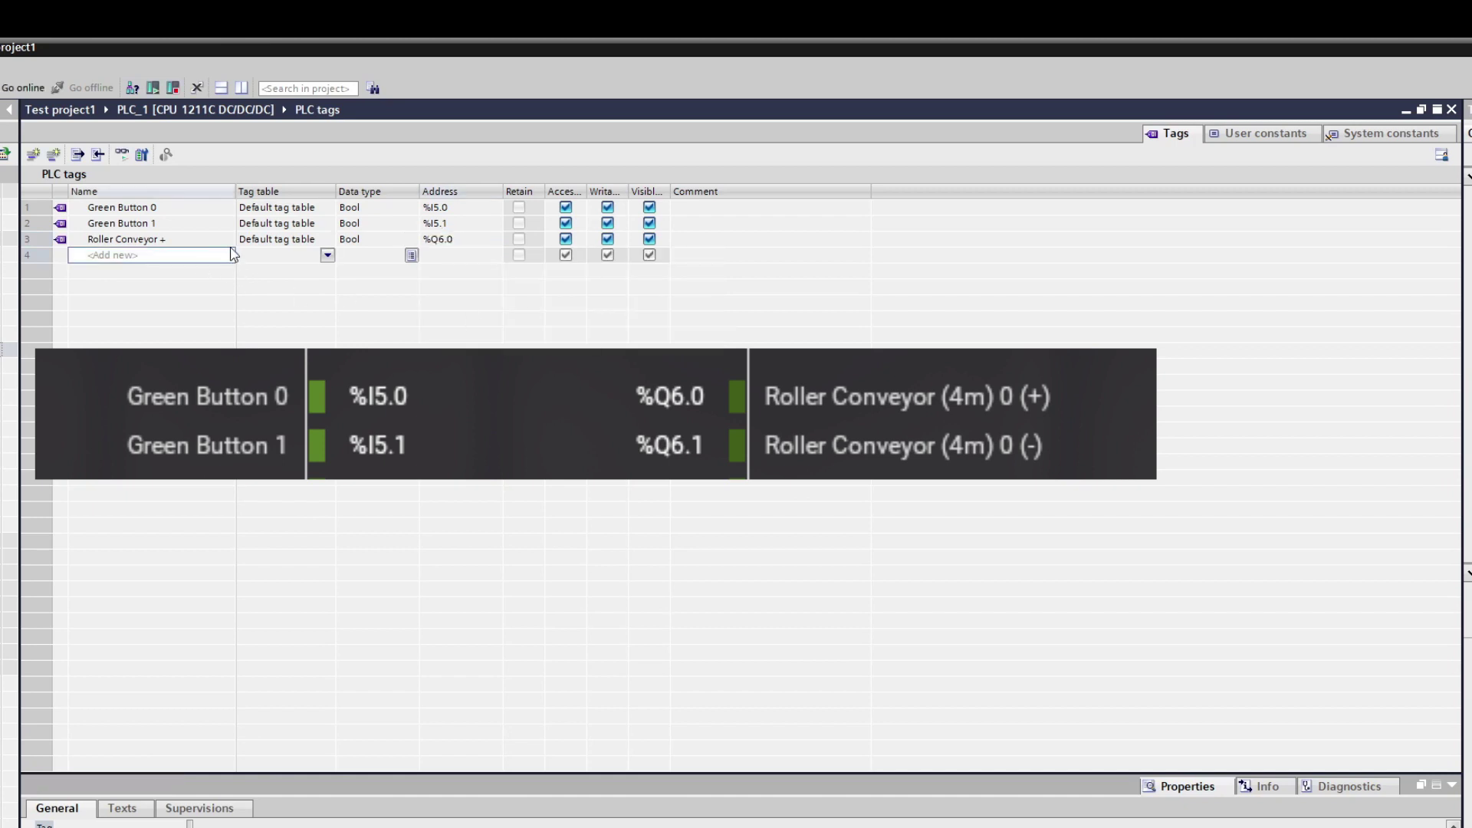
# Step: Drag-fill a copy of the tag at %Q6.1 and rename it Roller Conveyor -
pyautogui.click(229, 242)
pyautogui.moveTo(236, 248); pyautogui.dragTo(230, 262)
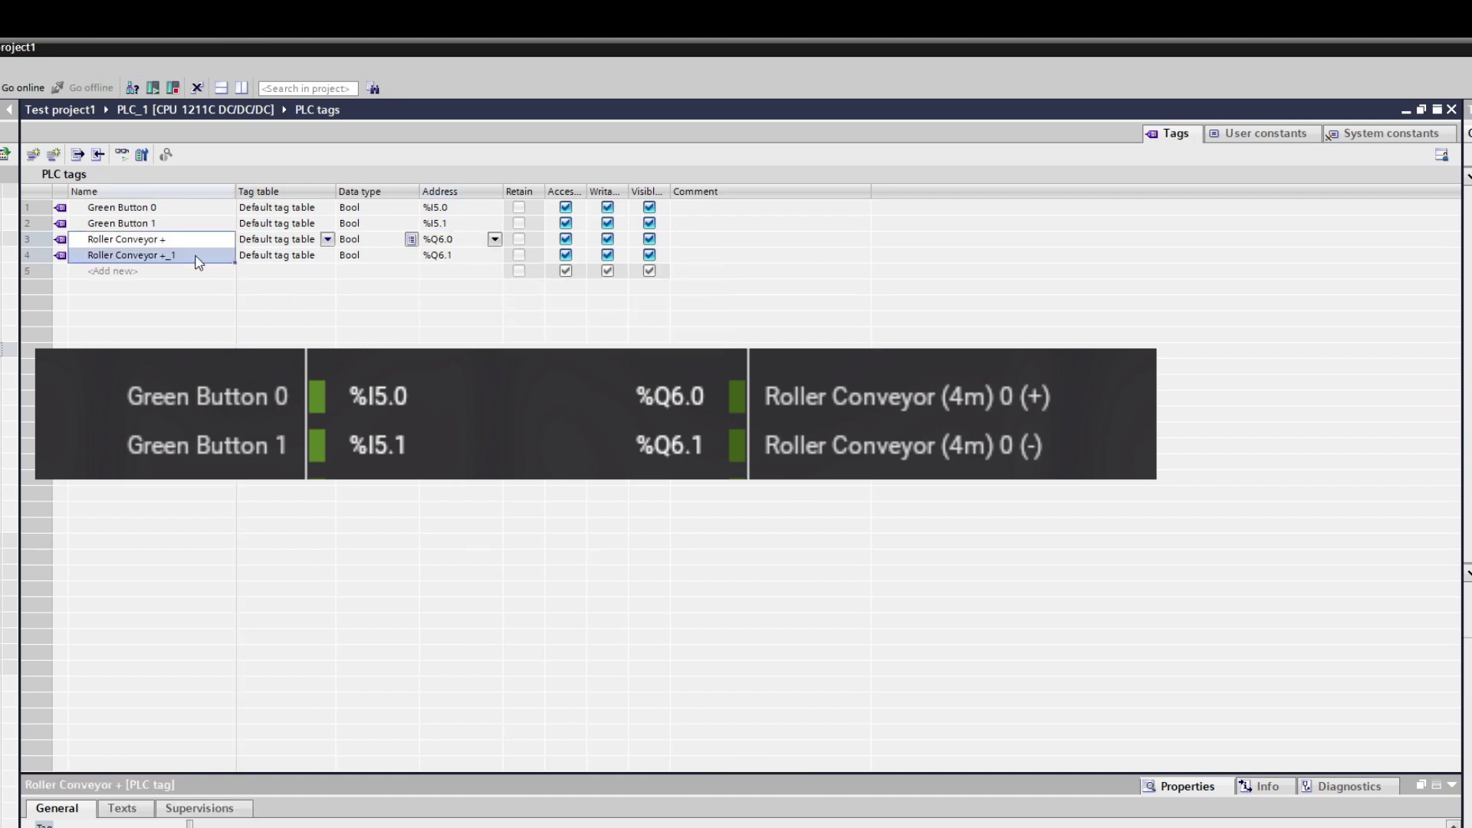
pyautogui.click(181, 262)
pyautogui.click(178, 256)
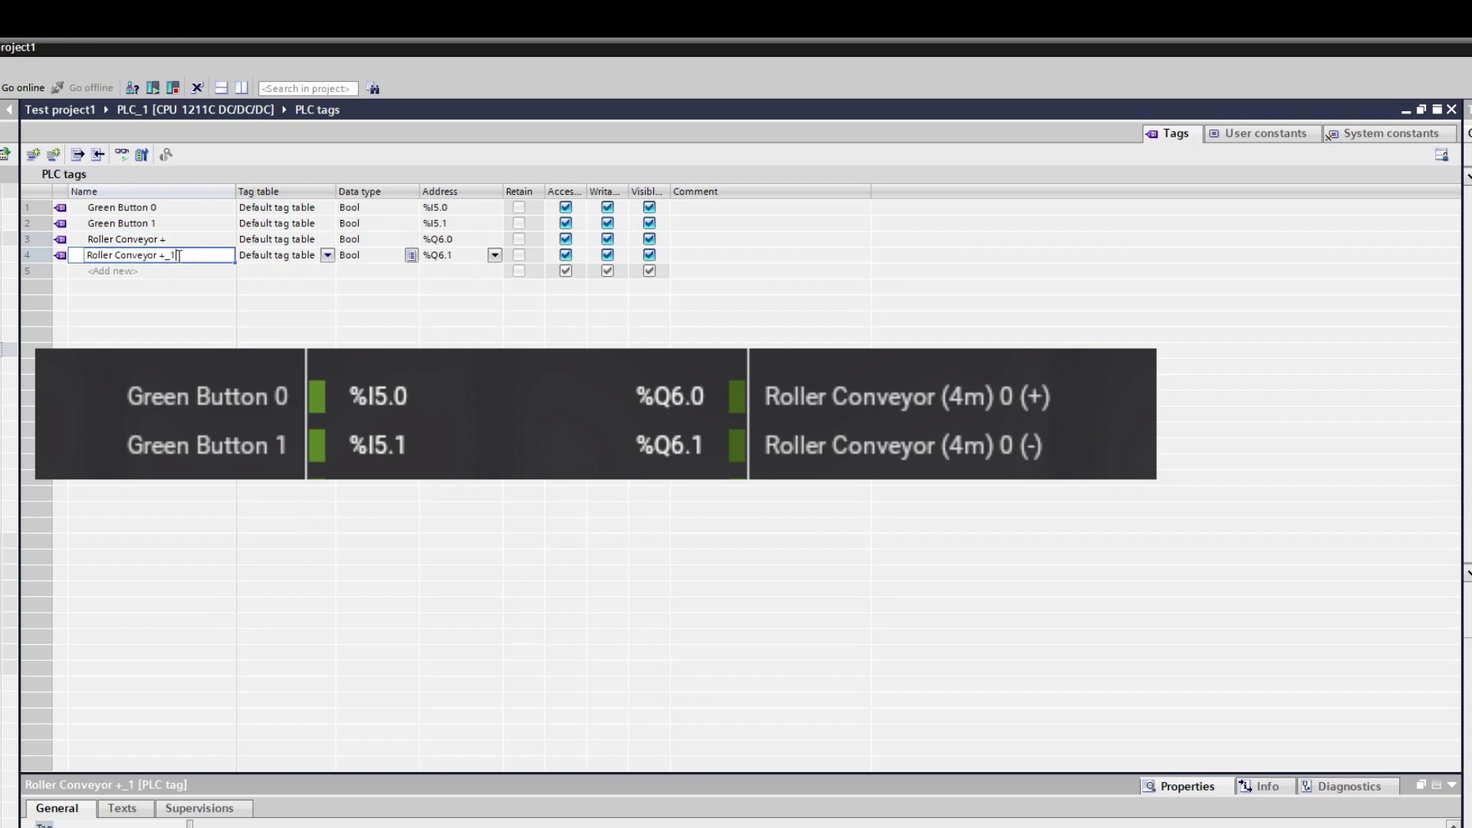
pyautogui.moveTo(178, 256); pyautogui.dragTo(159, 263)
pyautogui.write('-')
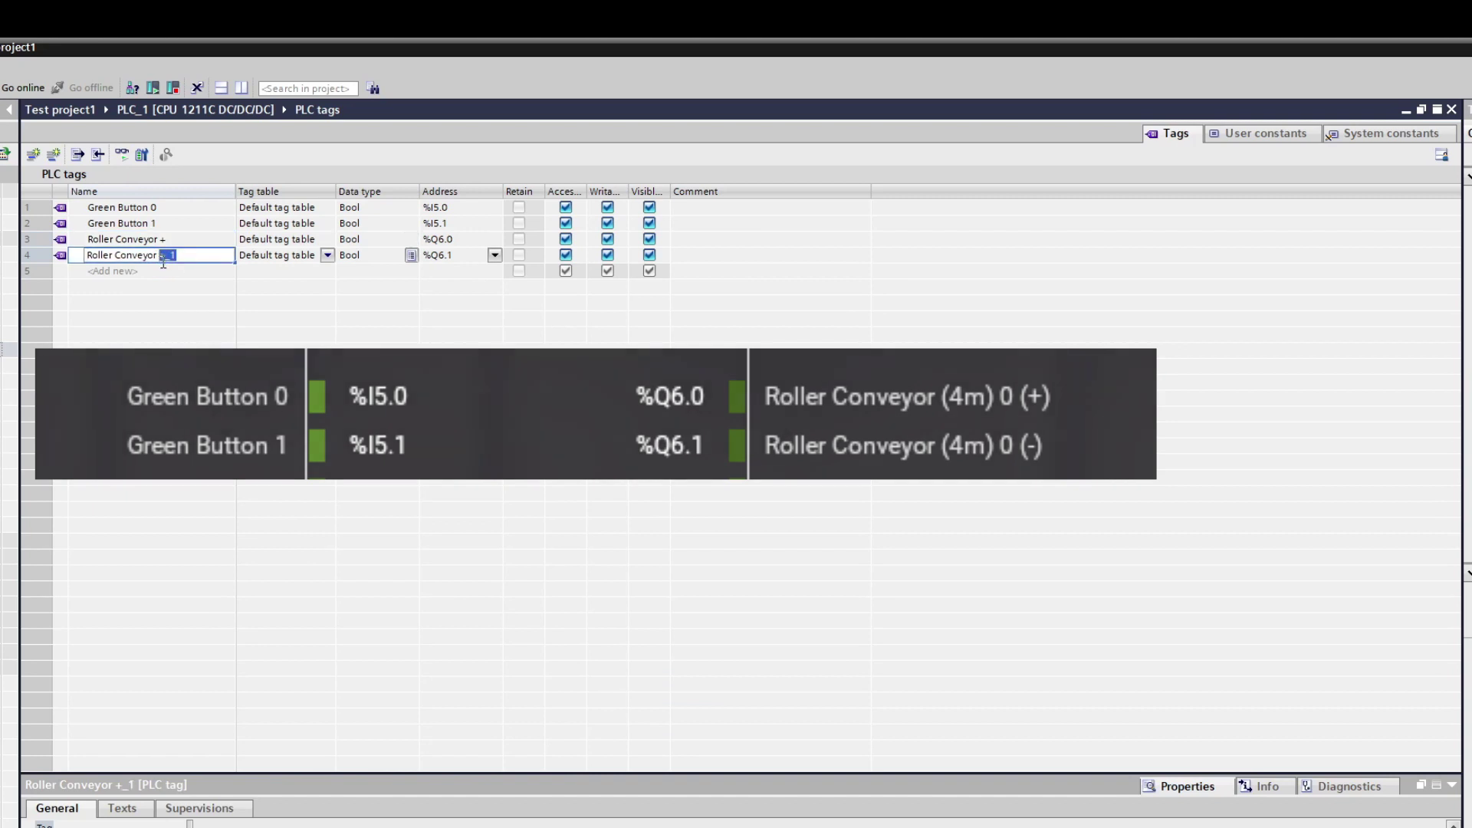
pyautogui.press('Return')
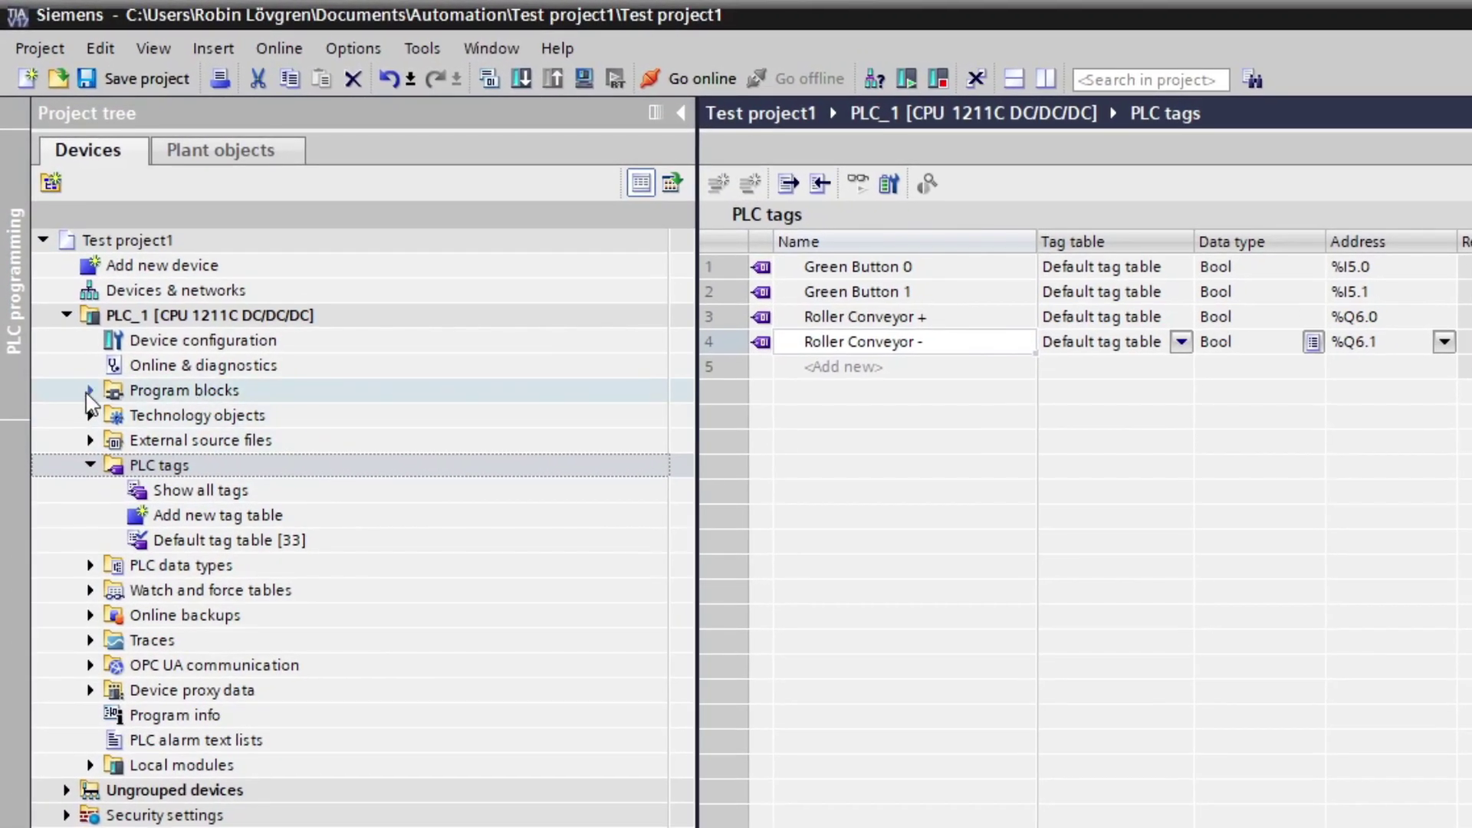
pyautogui.click(89, 386)
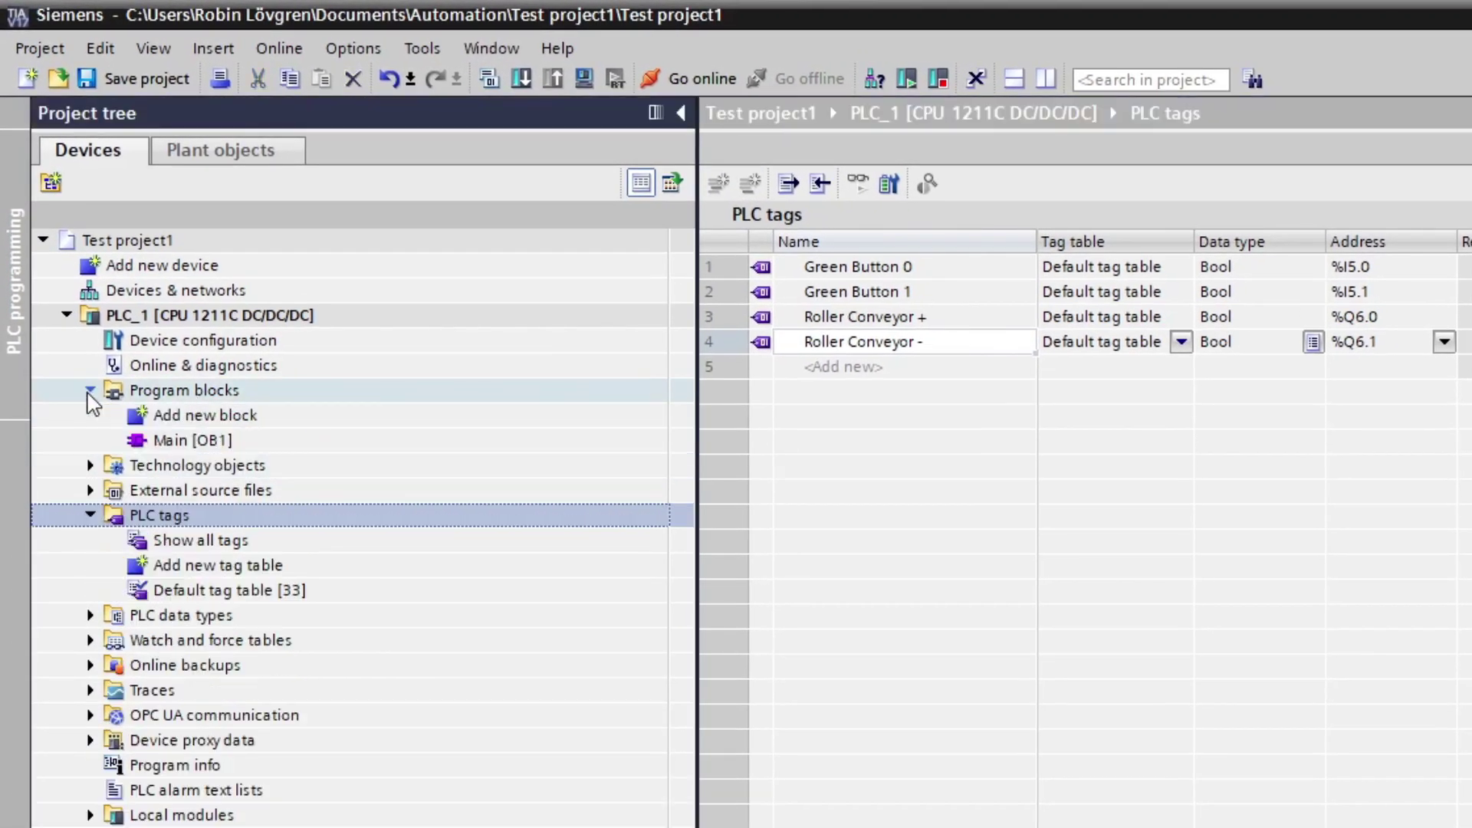
# Step: Open Main [OB1] and place a normally-open contact and output coil on Network 1
pyautogui.doubleClick(267, 443)
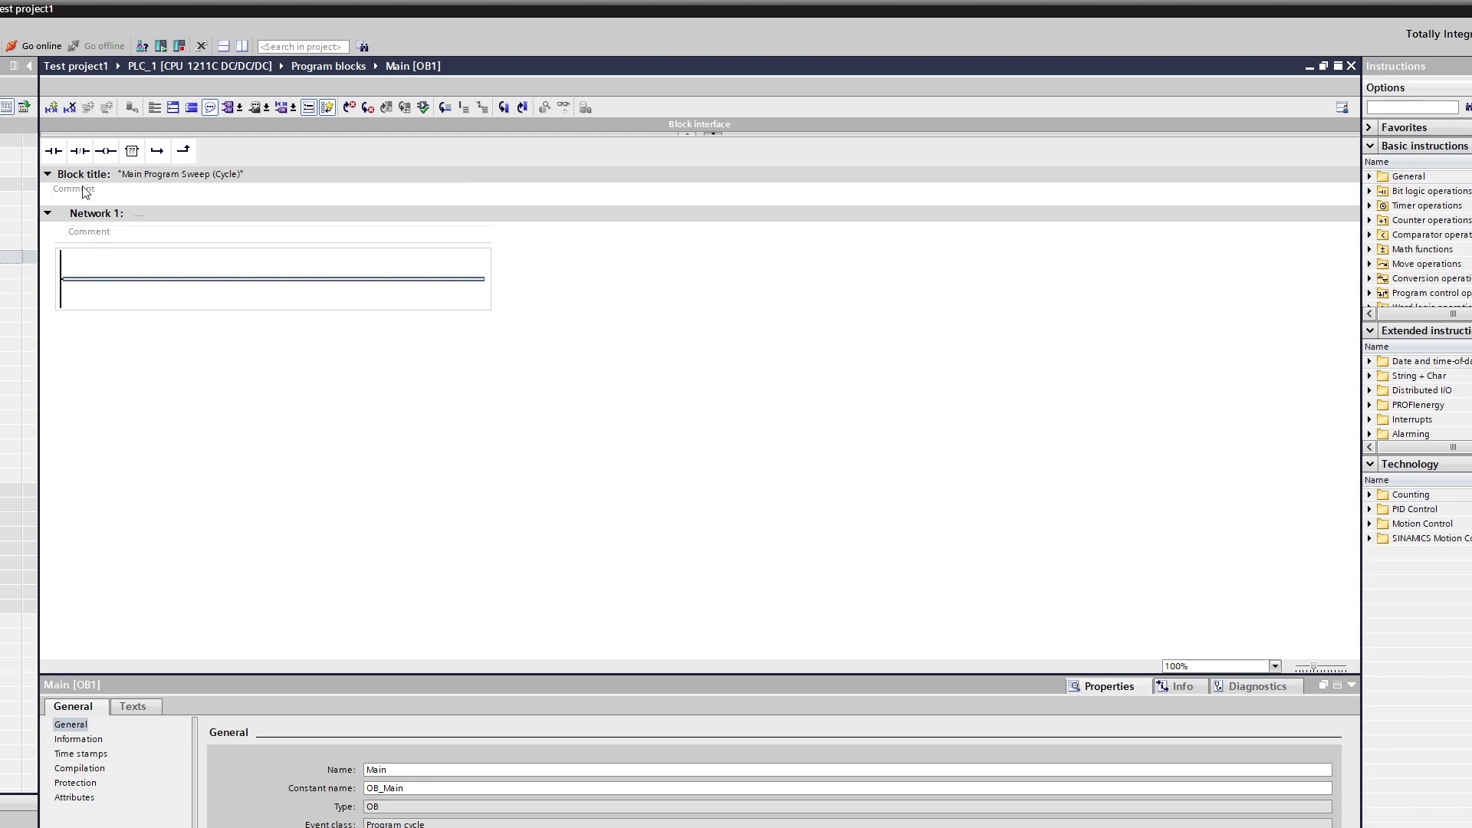
pyautogui.click(58, 156)
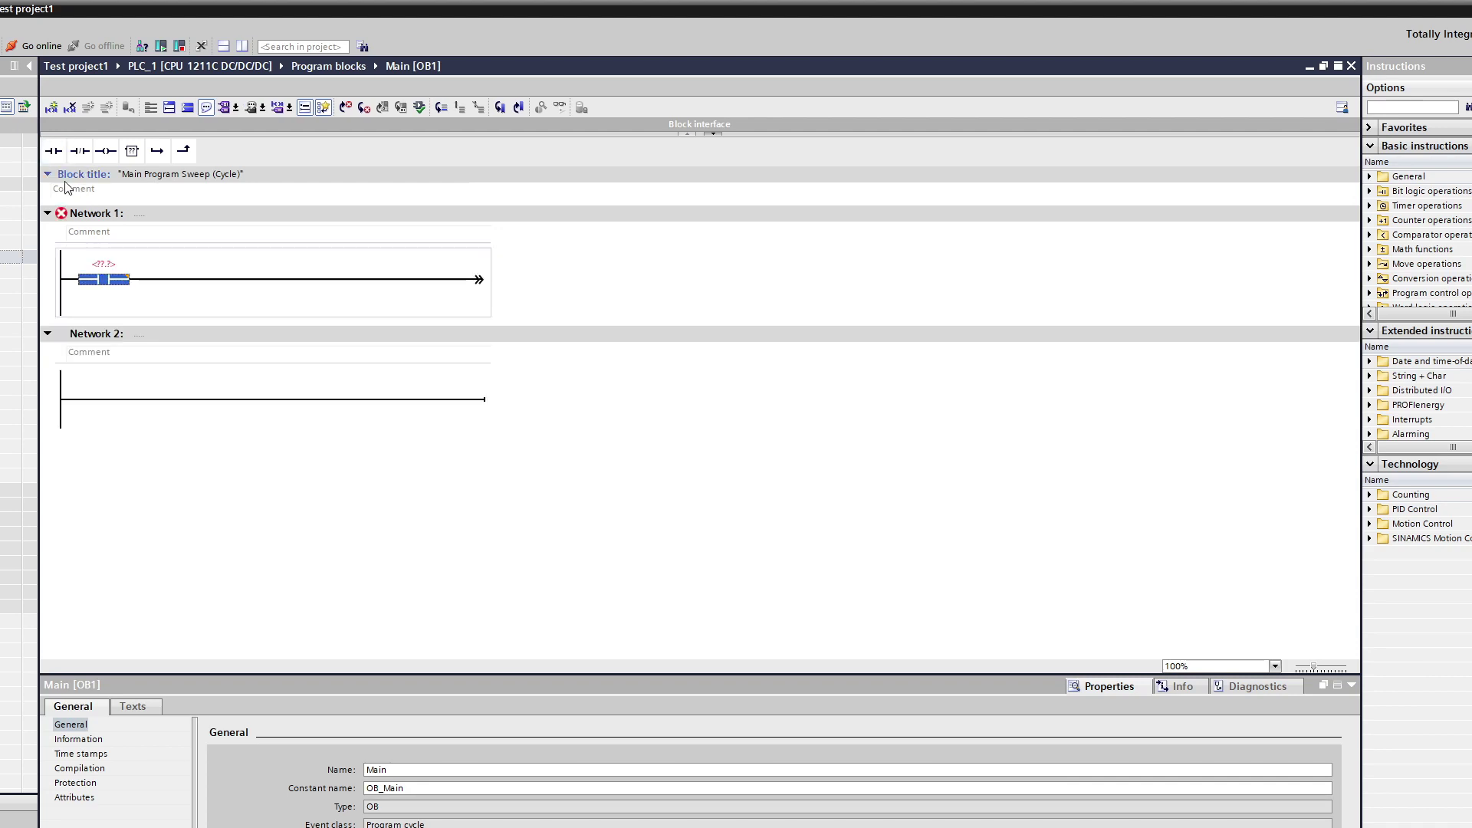
pyautogui.click(181, 282)
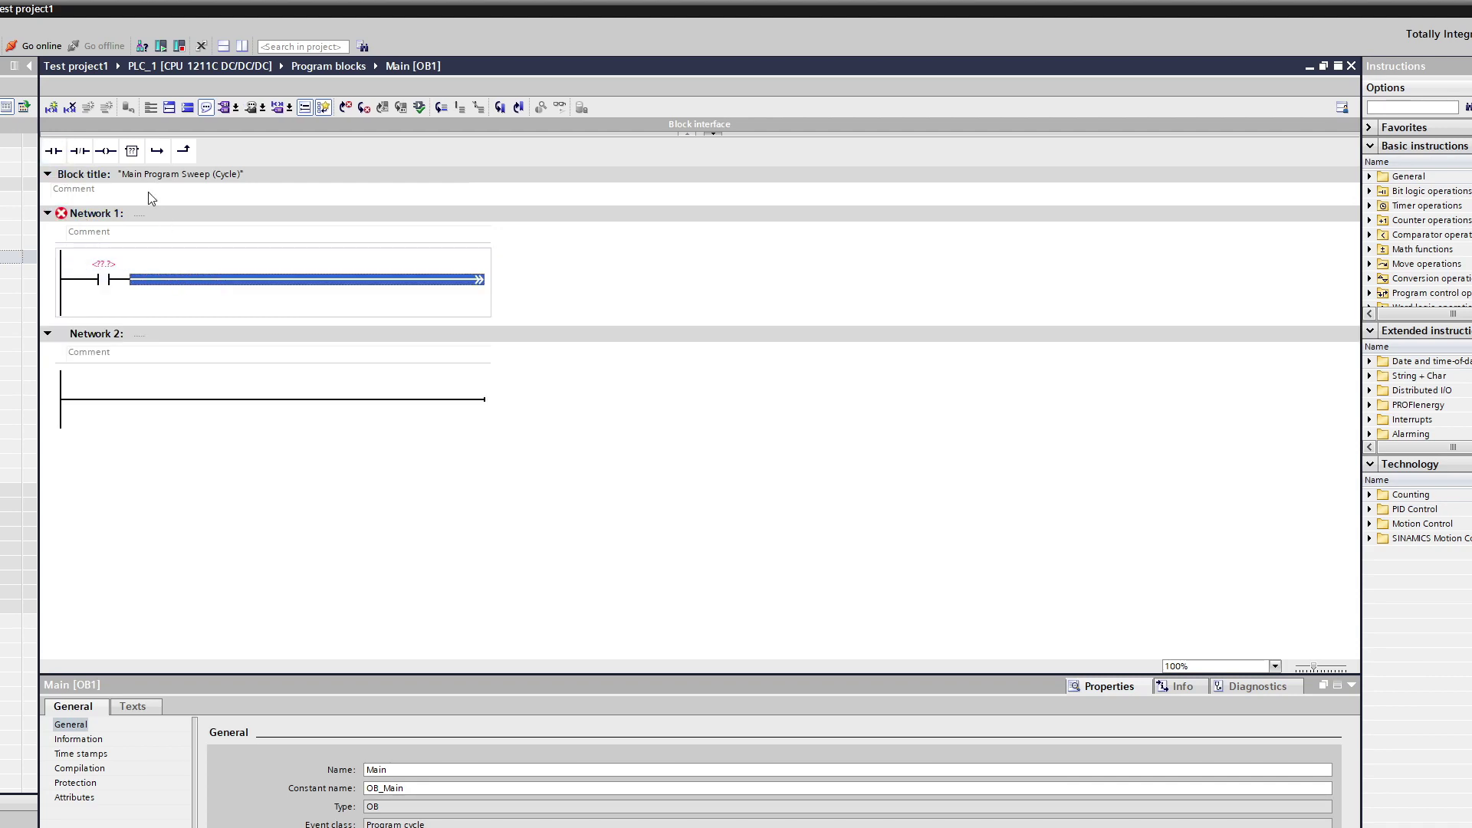
pyautogui.click(106, 151)
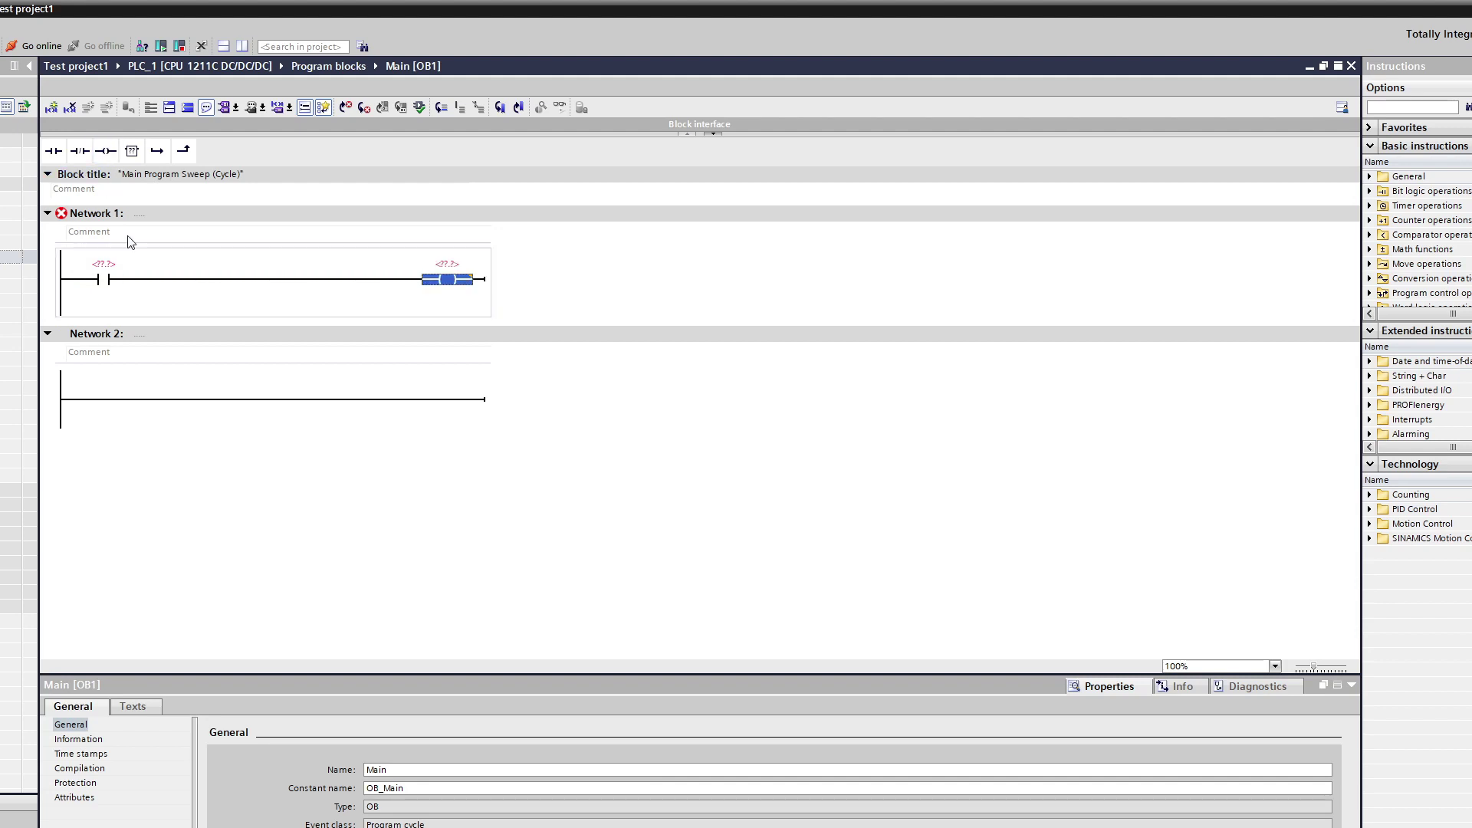
# Step: Assign Green Button 0 to Network 1's contact and Roller Conveyor + to its coil
pyautogui.click(578, 306)
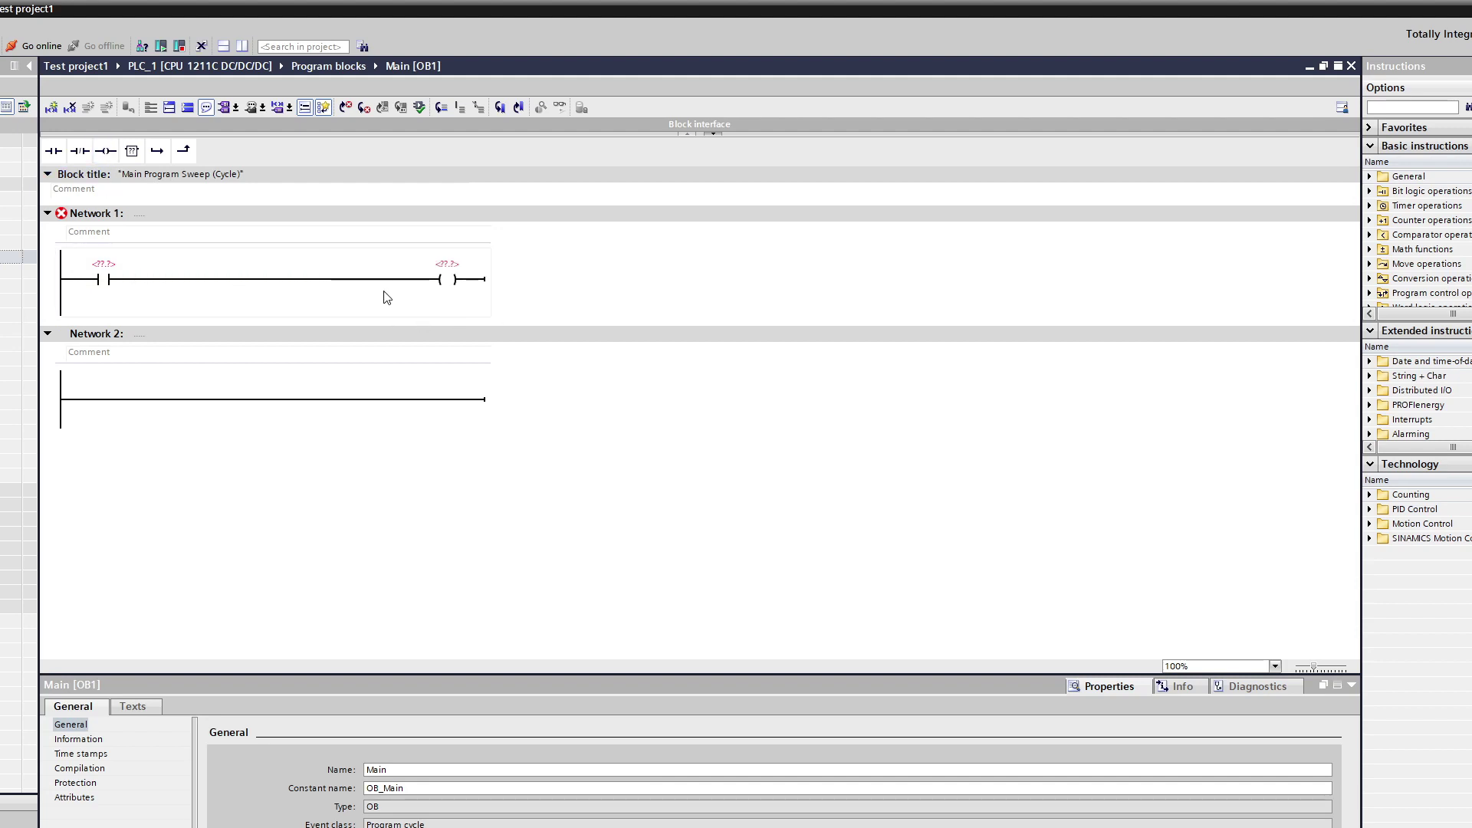
pyautogui.click(110, 265)
pyautogui.write('G')
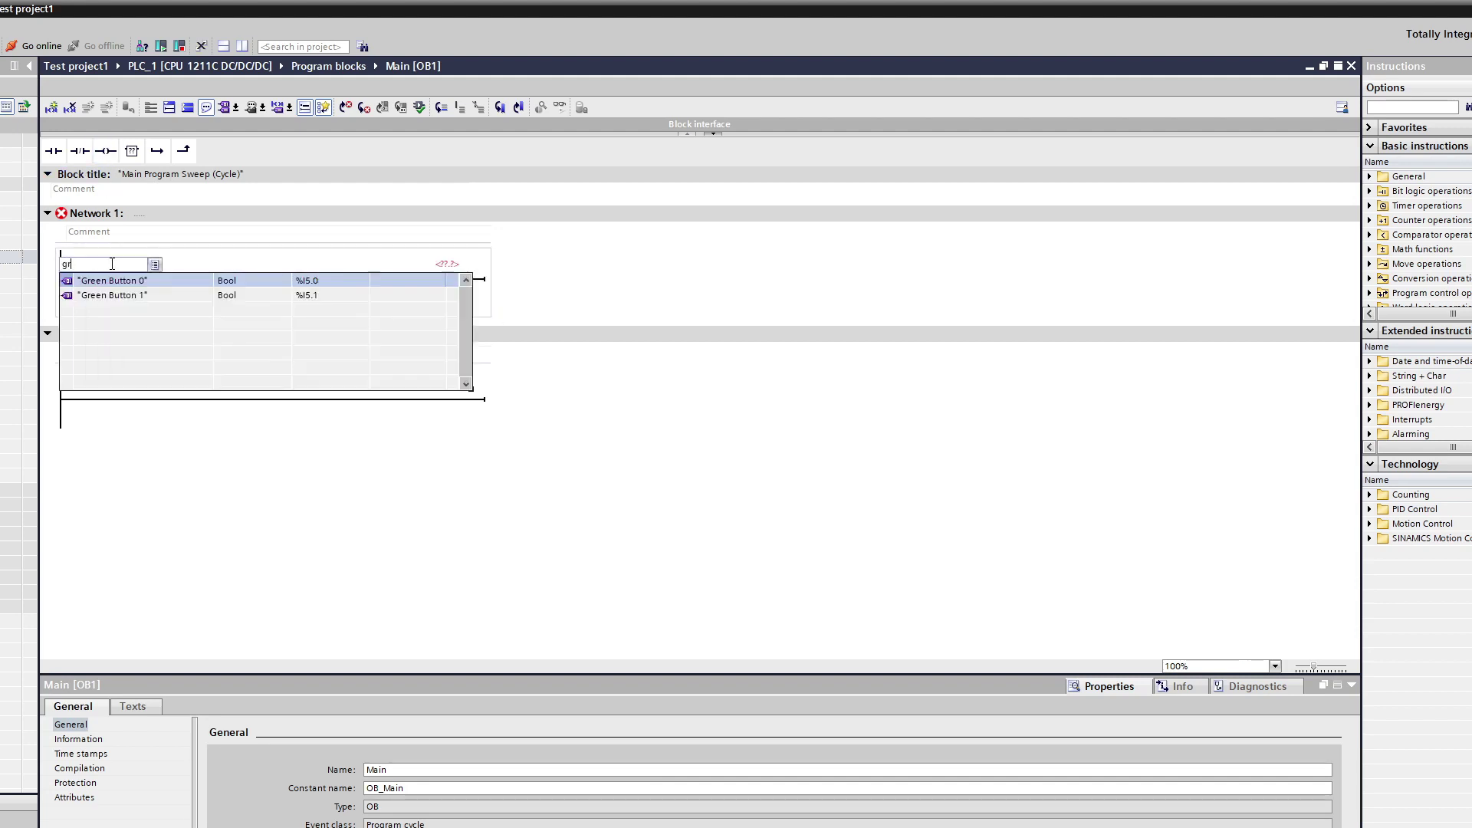
pyautogui.click(139, 283)
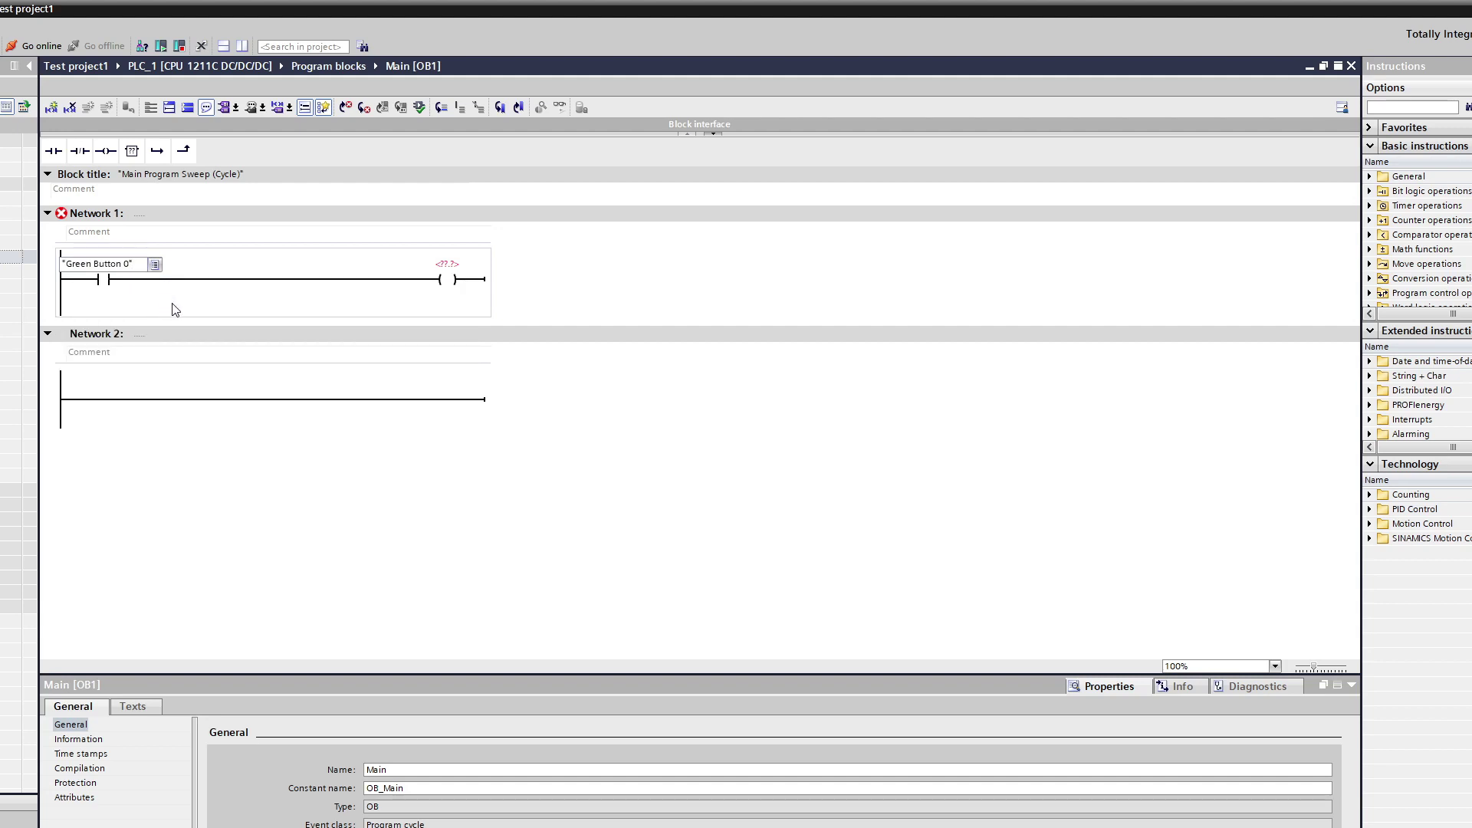
pyautogui.press('Return')
pyautogui.click(452, 274)
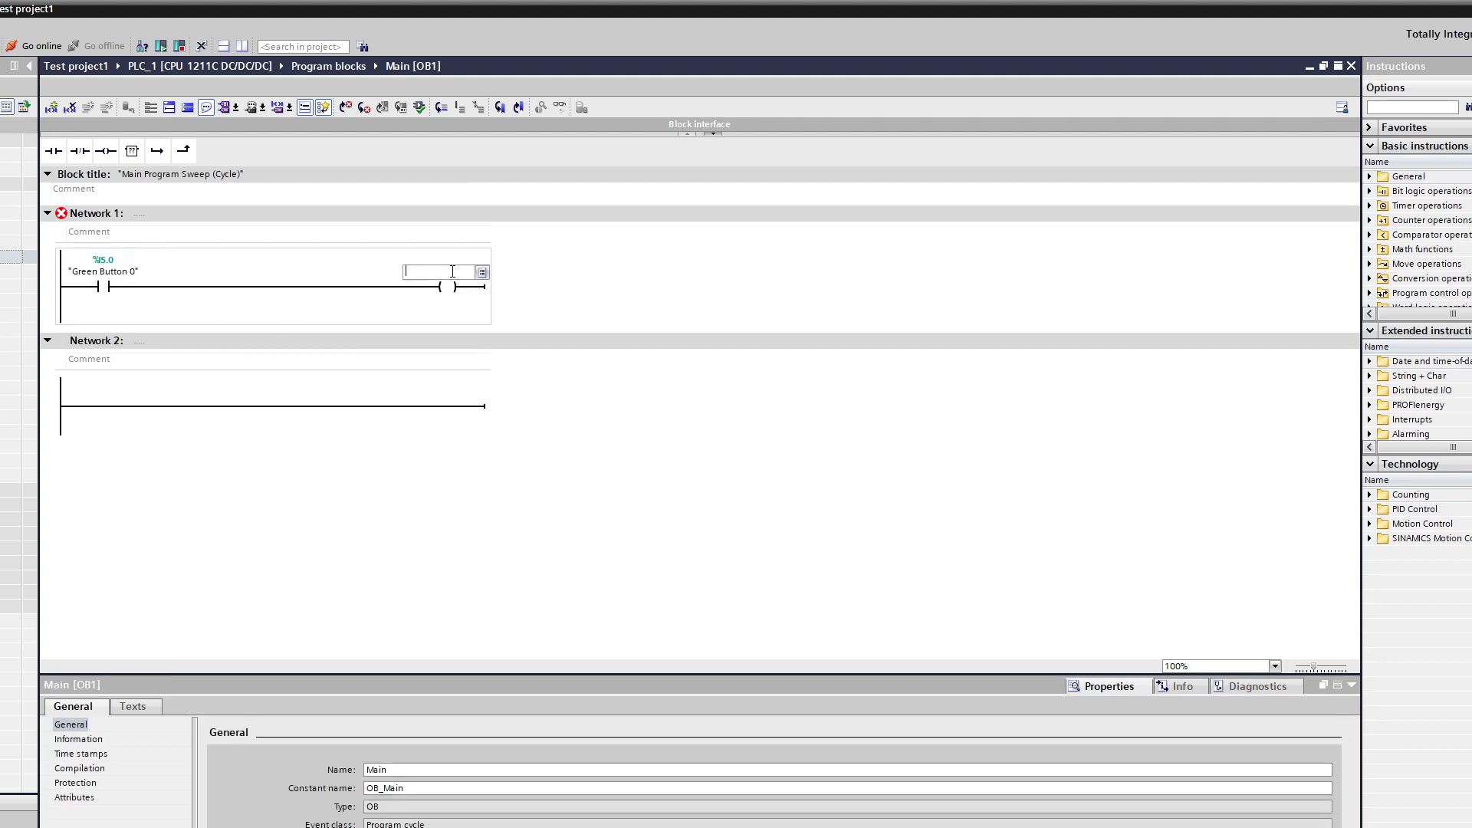
pyautogui.write('rol')
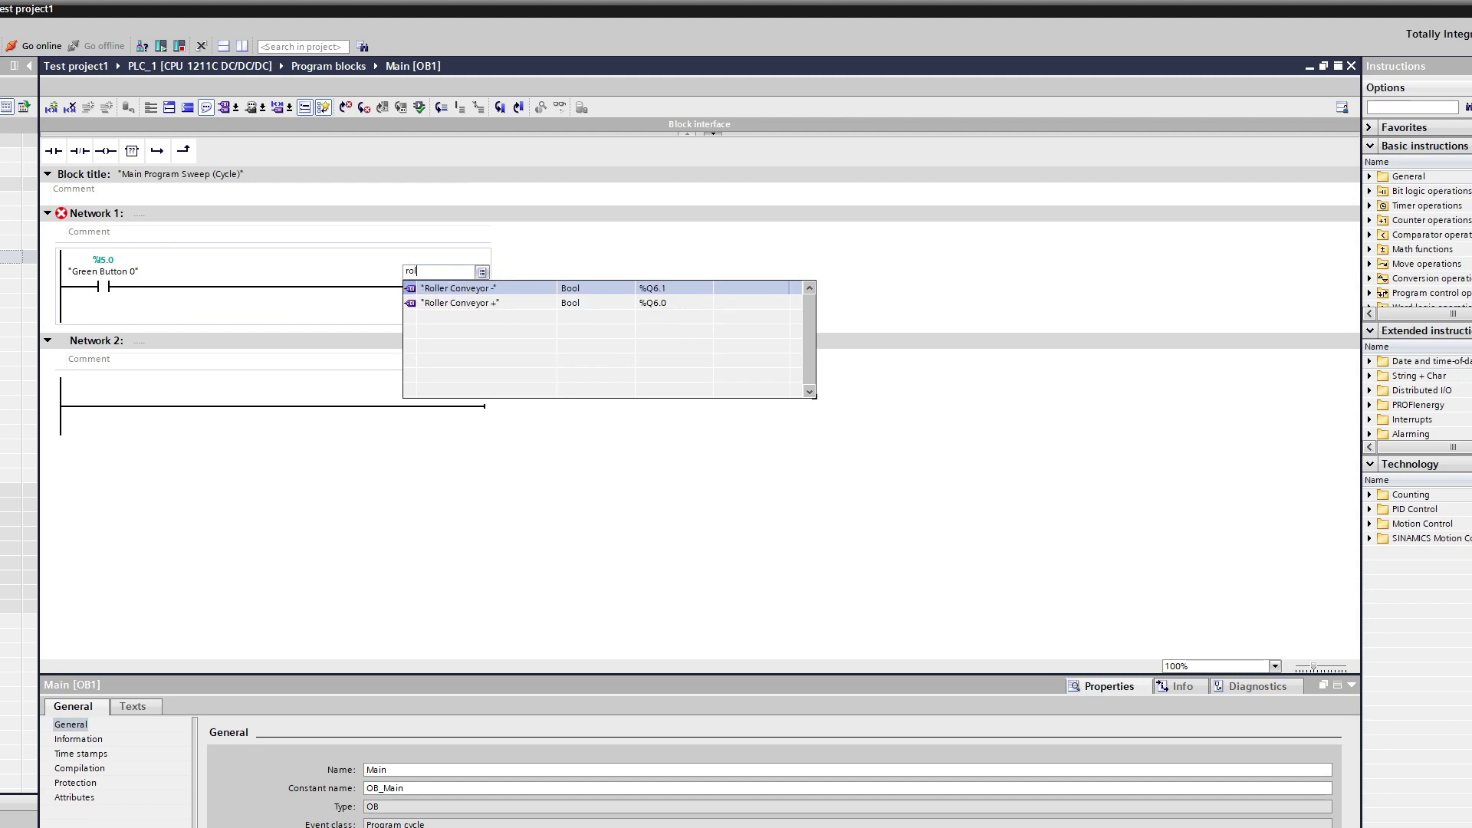
pyautogui.click(493, 310)
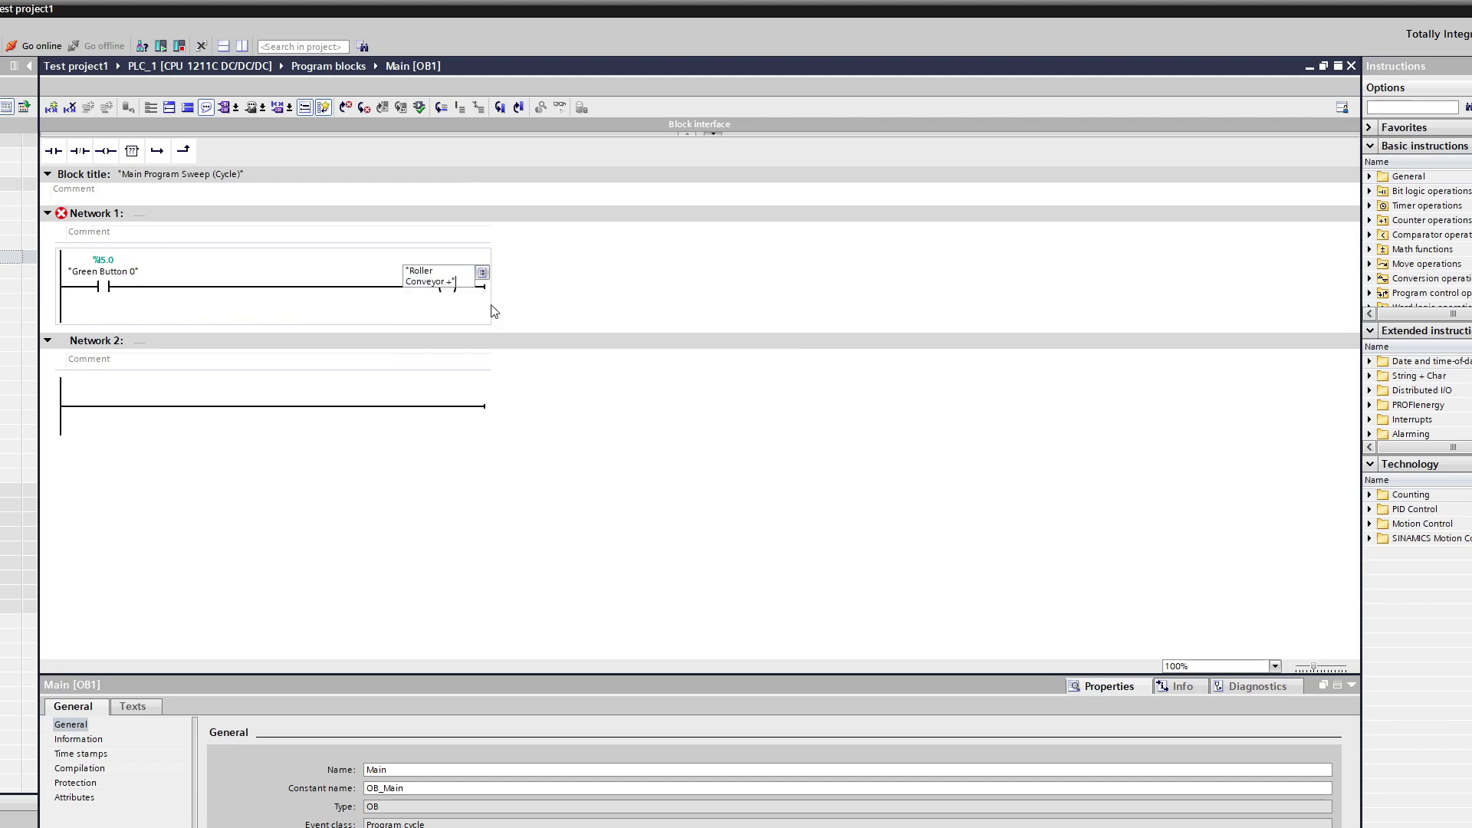
pyautogui.press('Return')
# Step: Place a normally-open contact and output coil on Network 2's rung
pyautogui.click(307, 421)
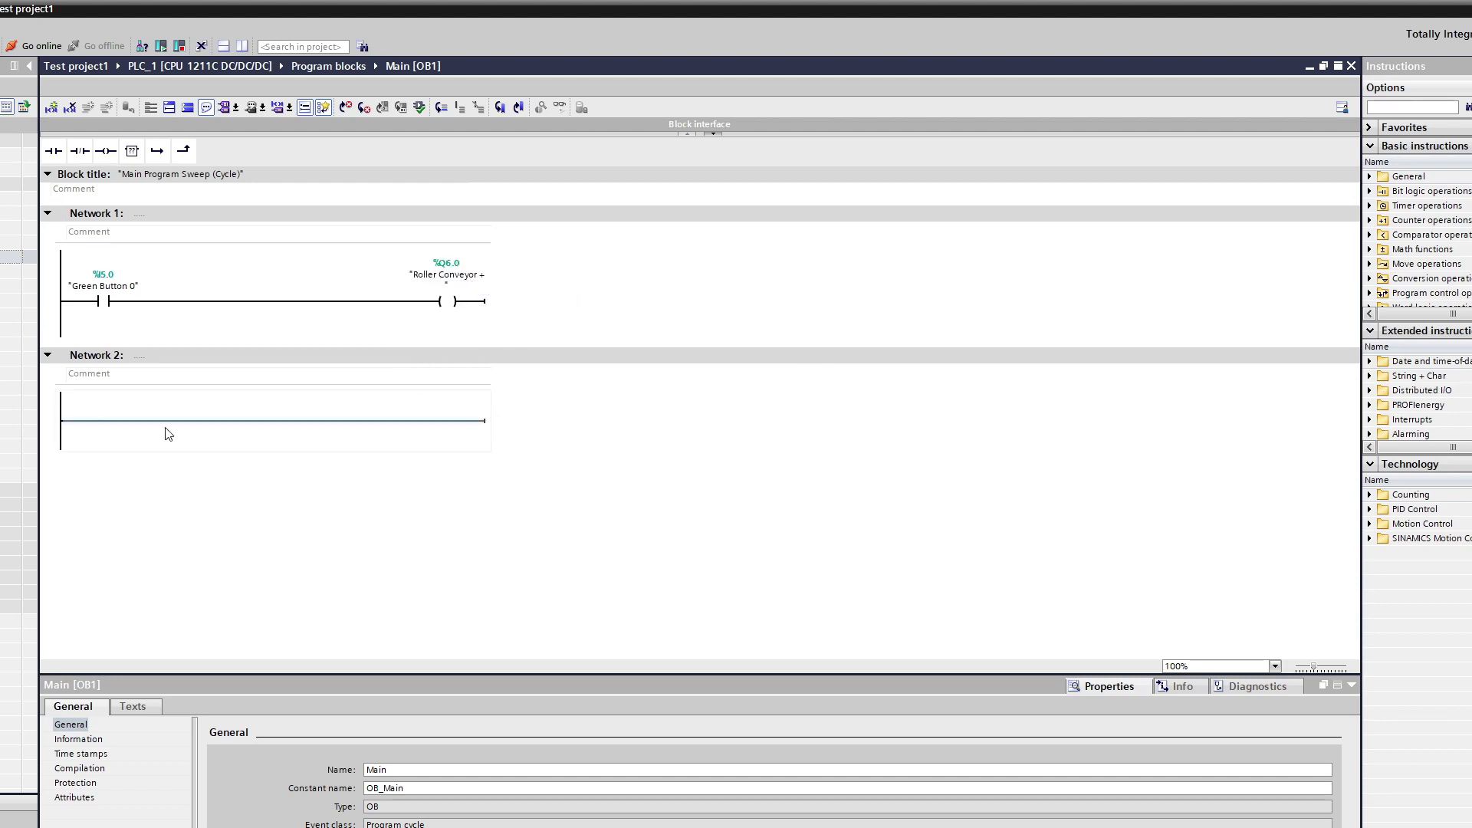
pyautogui.click(114, 423)
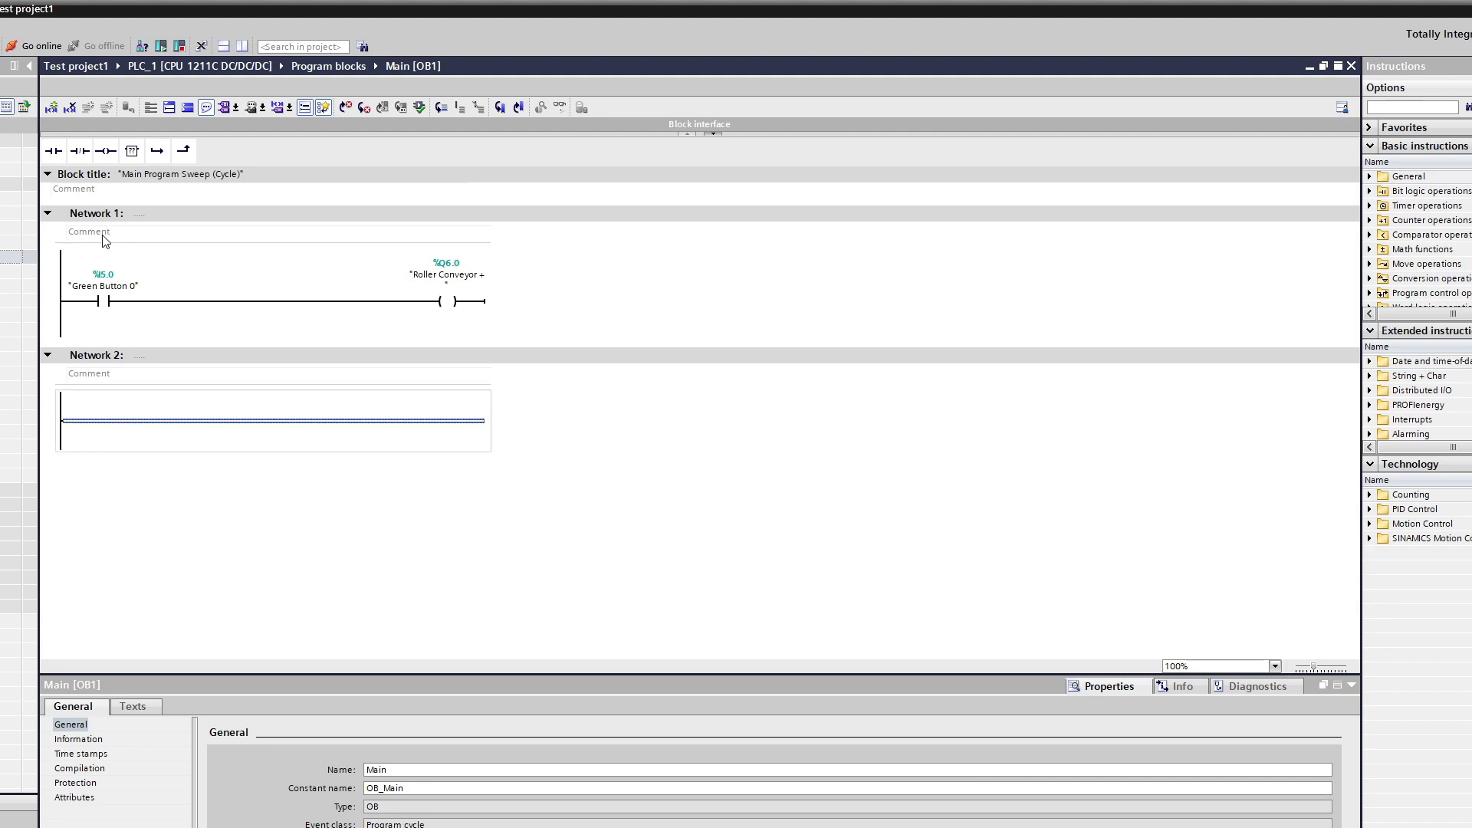
pyautogui.click(54, 151)
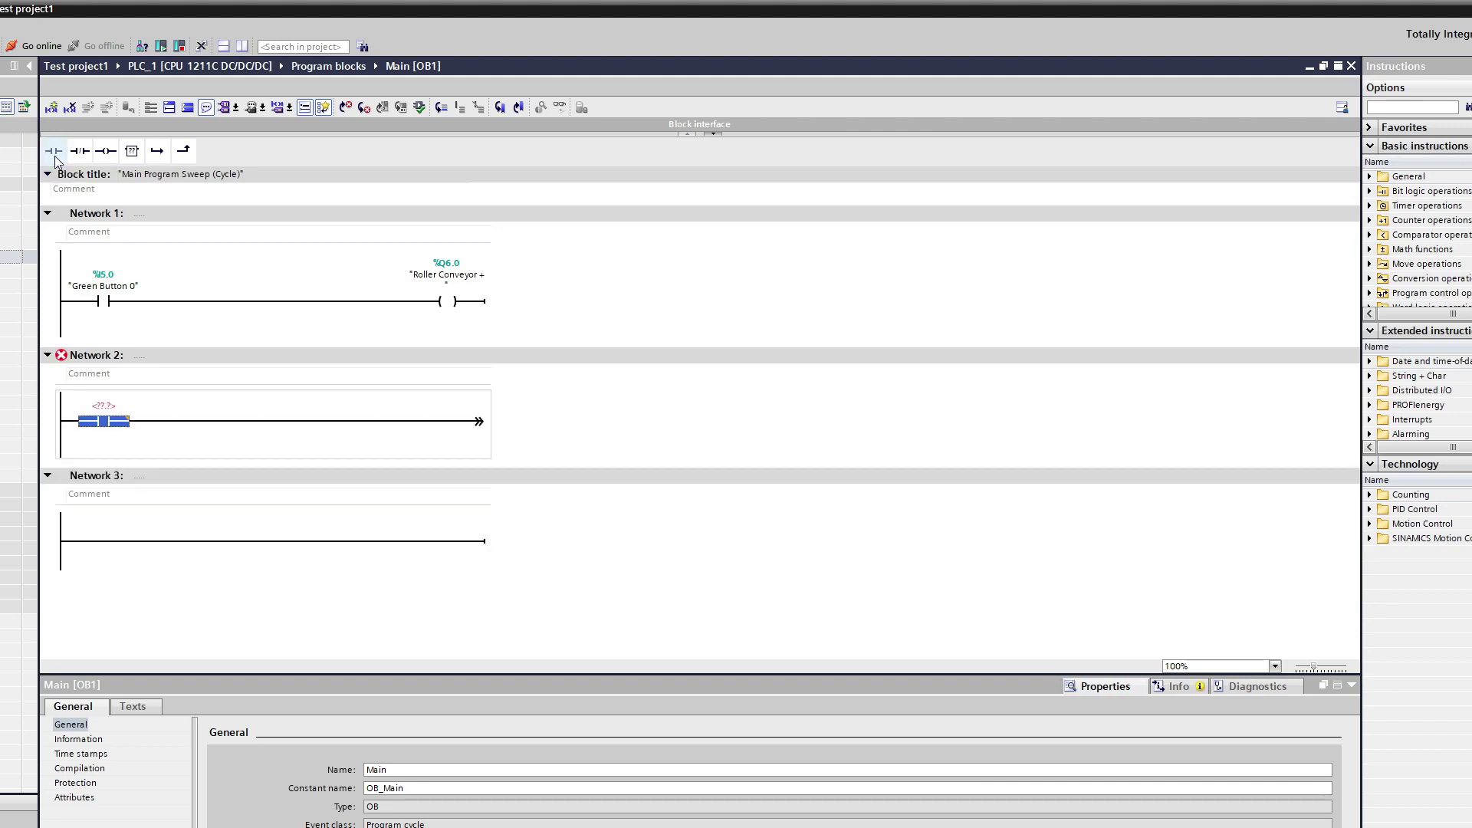
pyautogui.click(371, 422)
pyautogui.click(109, 150)
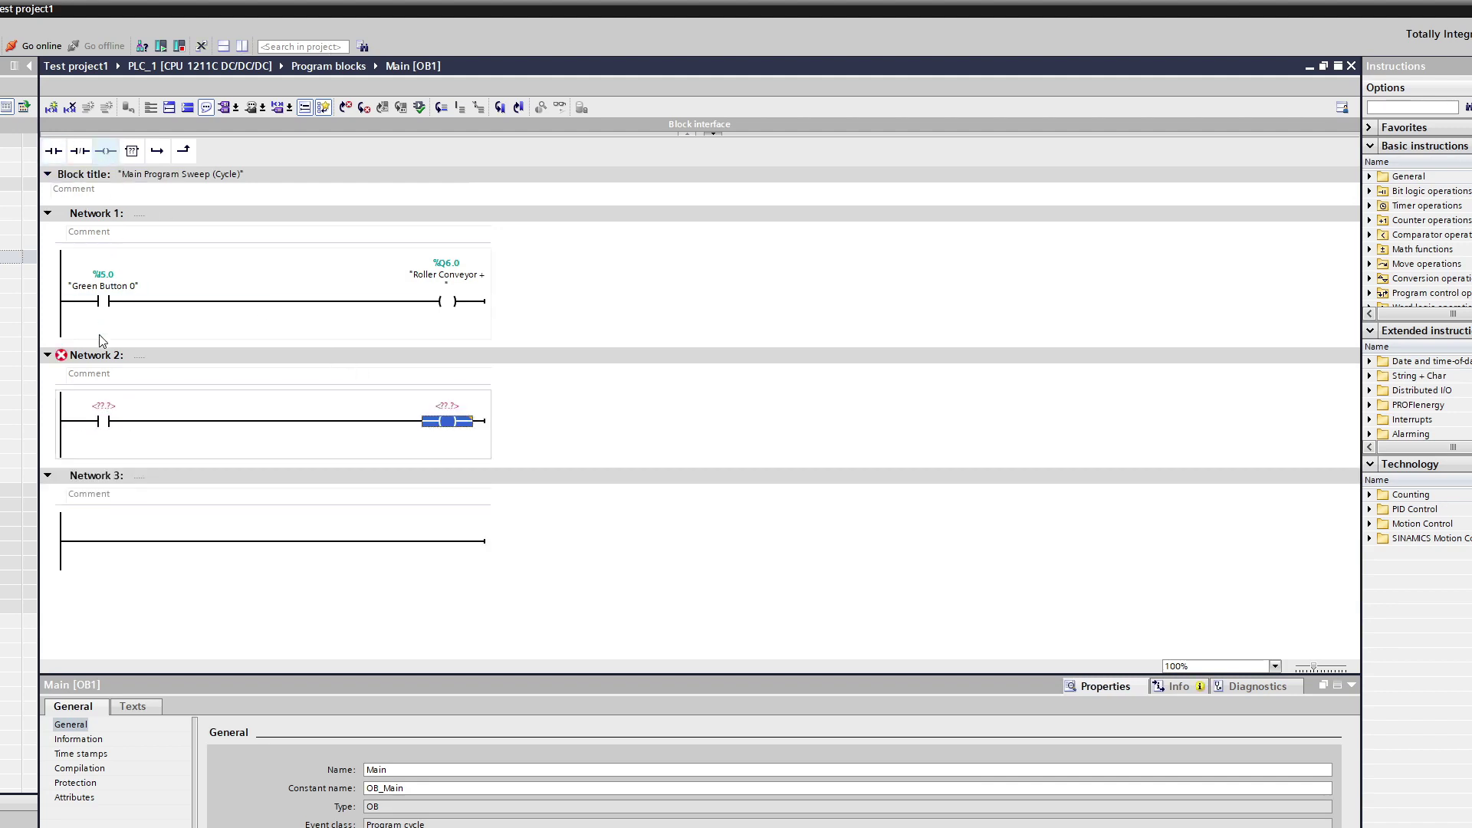
# Step: Assign Green Button 1 to Network 2's contact and Roller Conveyor - to its coil
pyautogui.click(115, 416)
pyautogui.write('gre')
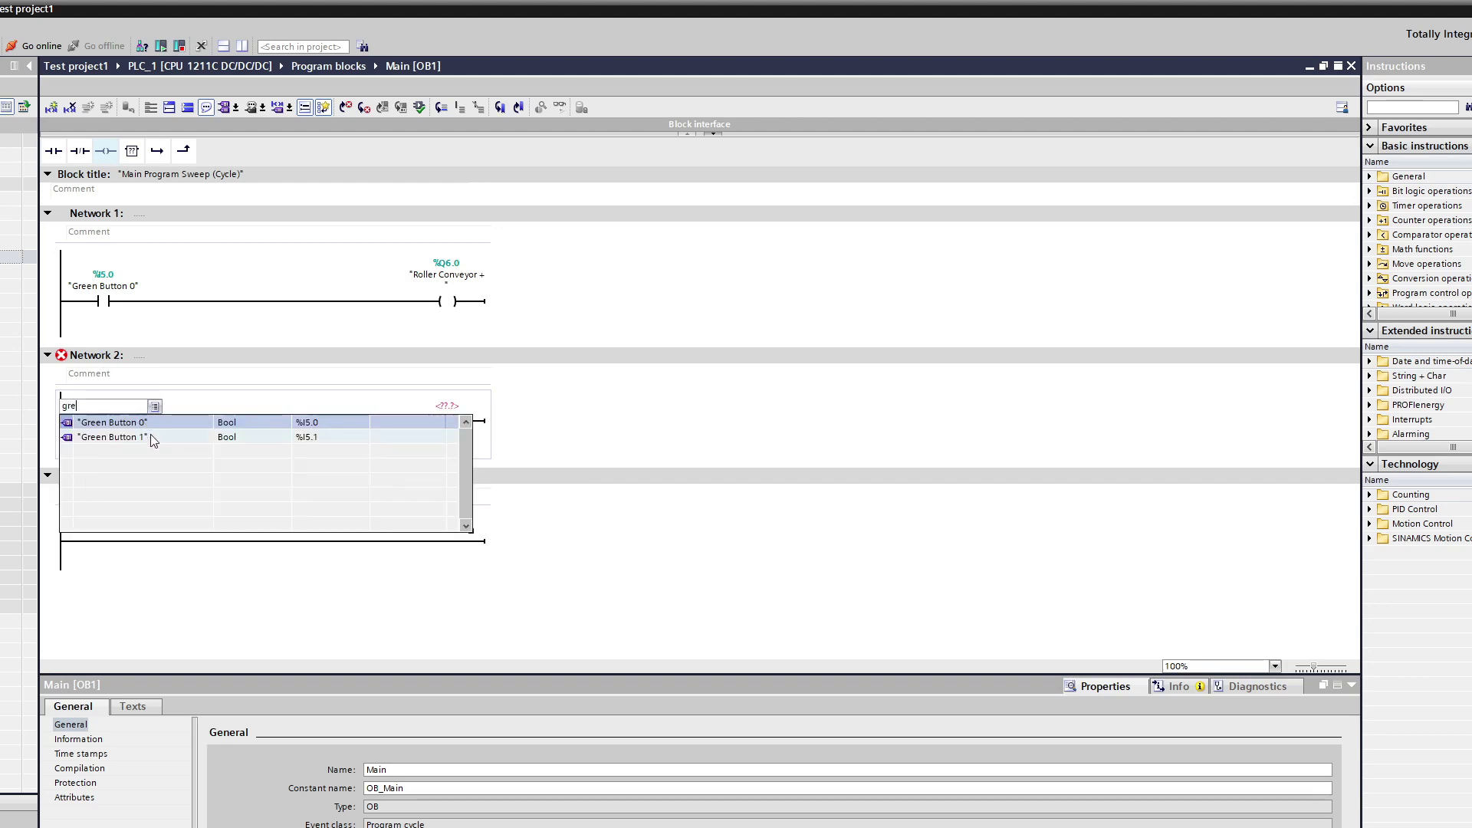
pyautogui.click(151, 434)
pyautogui.click(376, 429)
pyautogui.click(447, 414)
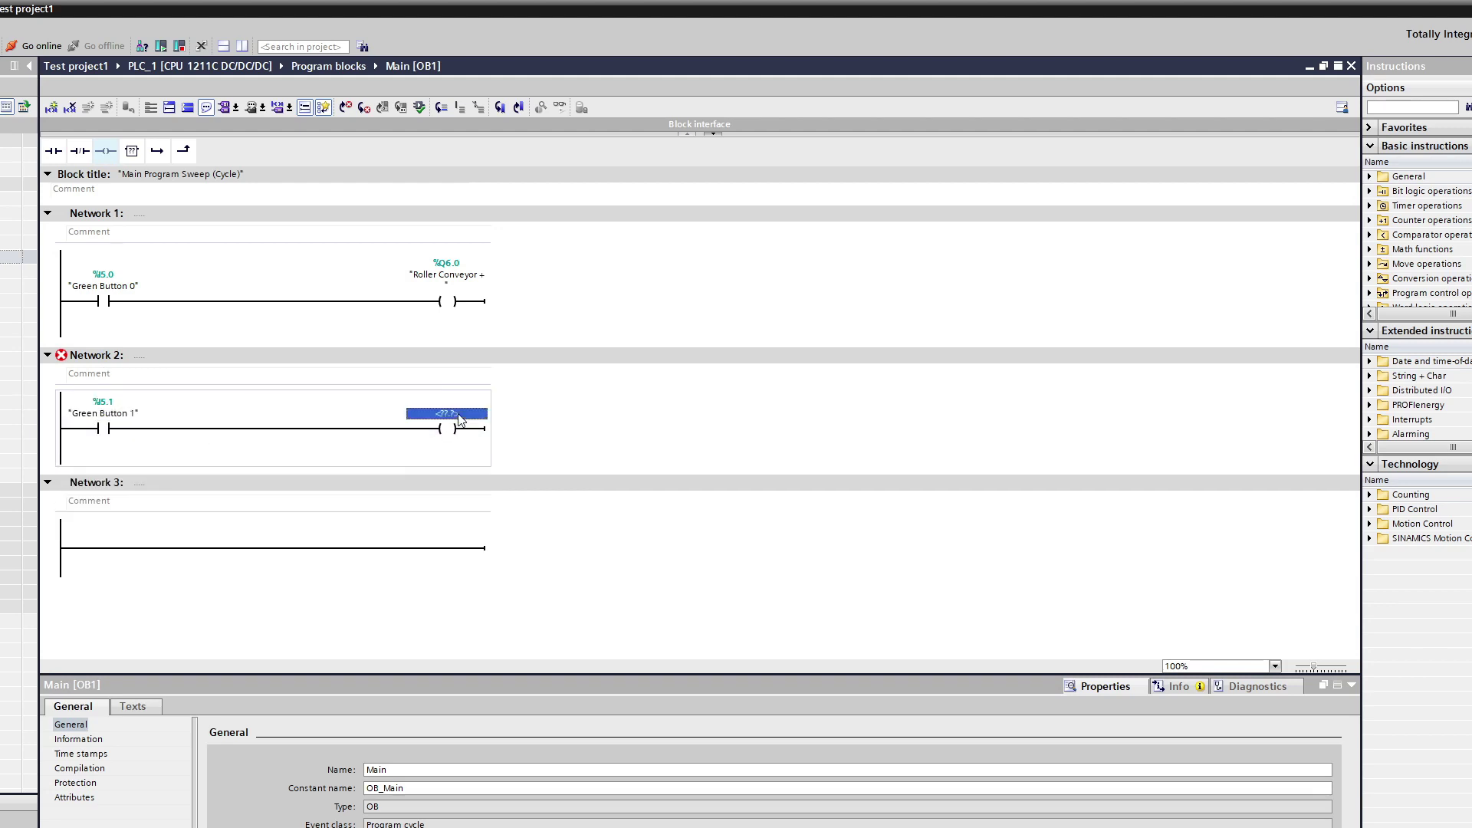
pyautogui.write('roll')
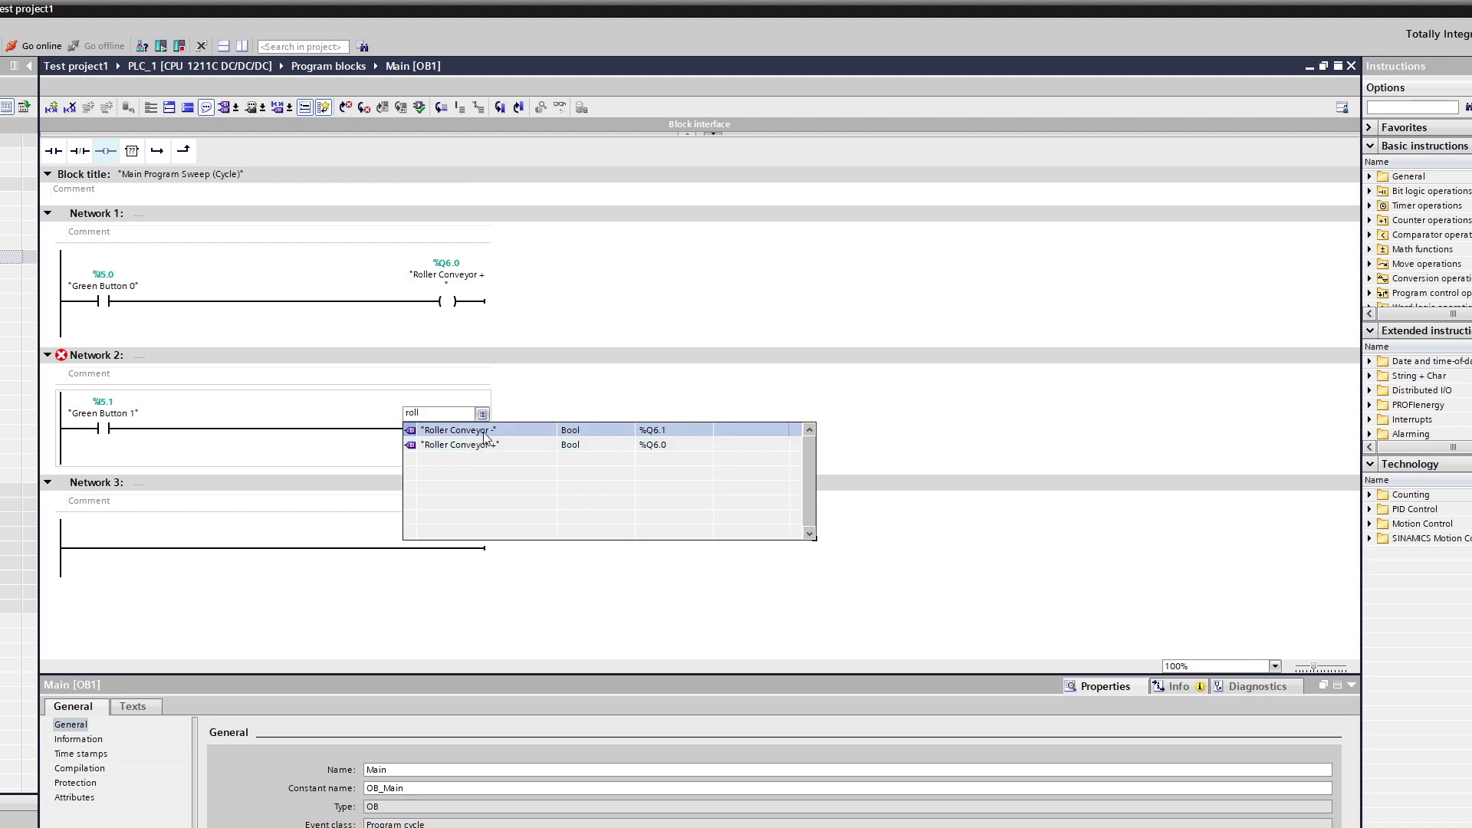
pyautogui.click(484, 433)
pyautogui.click(585, 421)
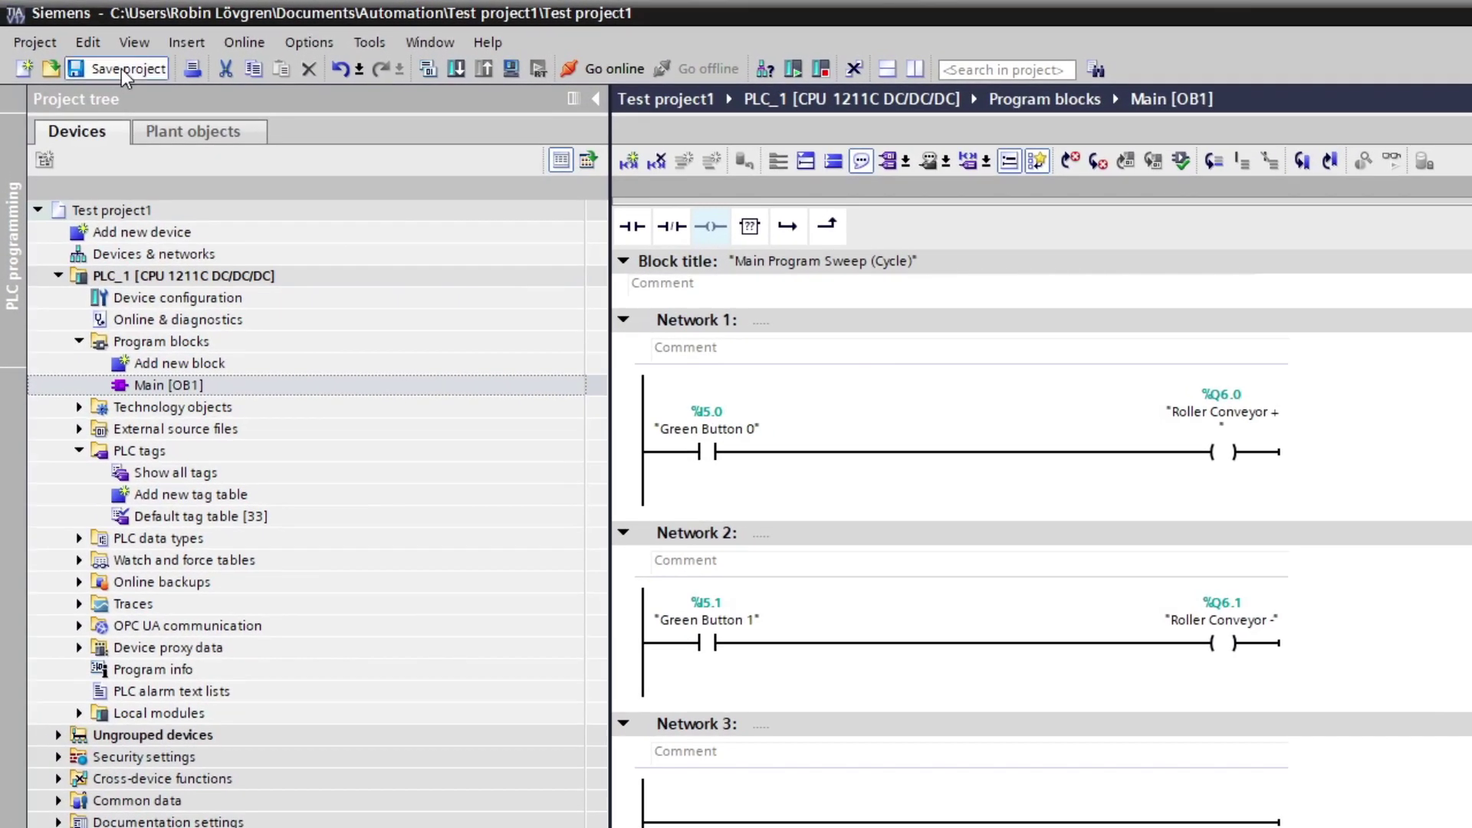
# Step: Save the project and compile it with 0 errors and 0 warnings
pyautogui.click(121, 68)
pyautogui.click(431, 70)
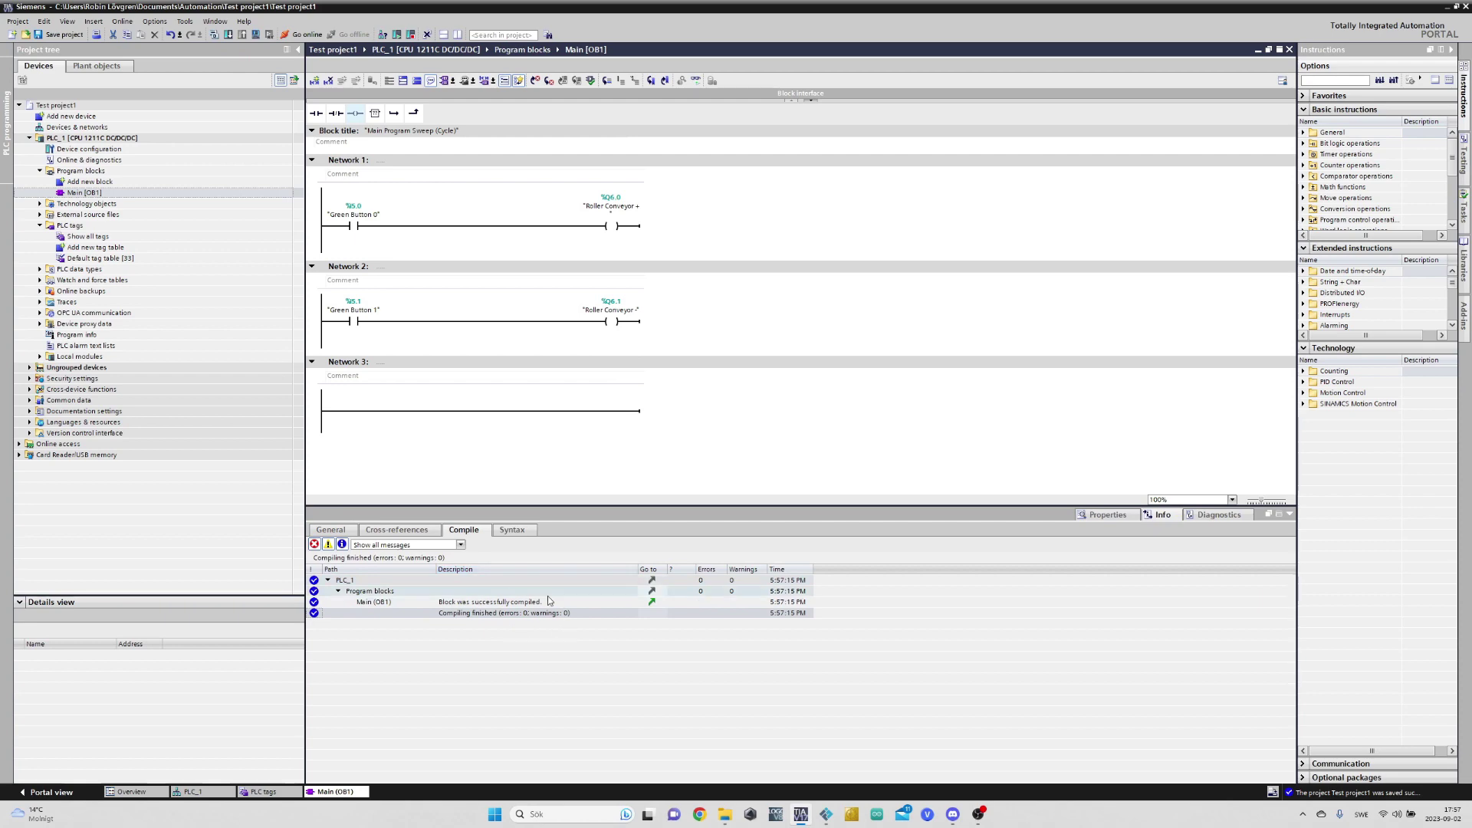
pyautogui.click(1290, 515)
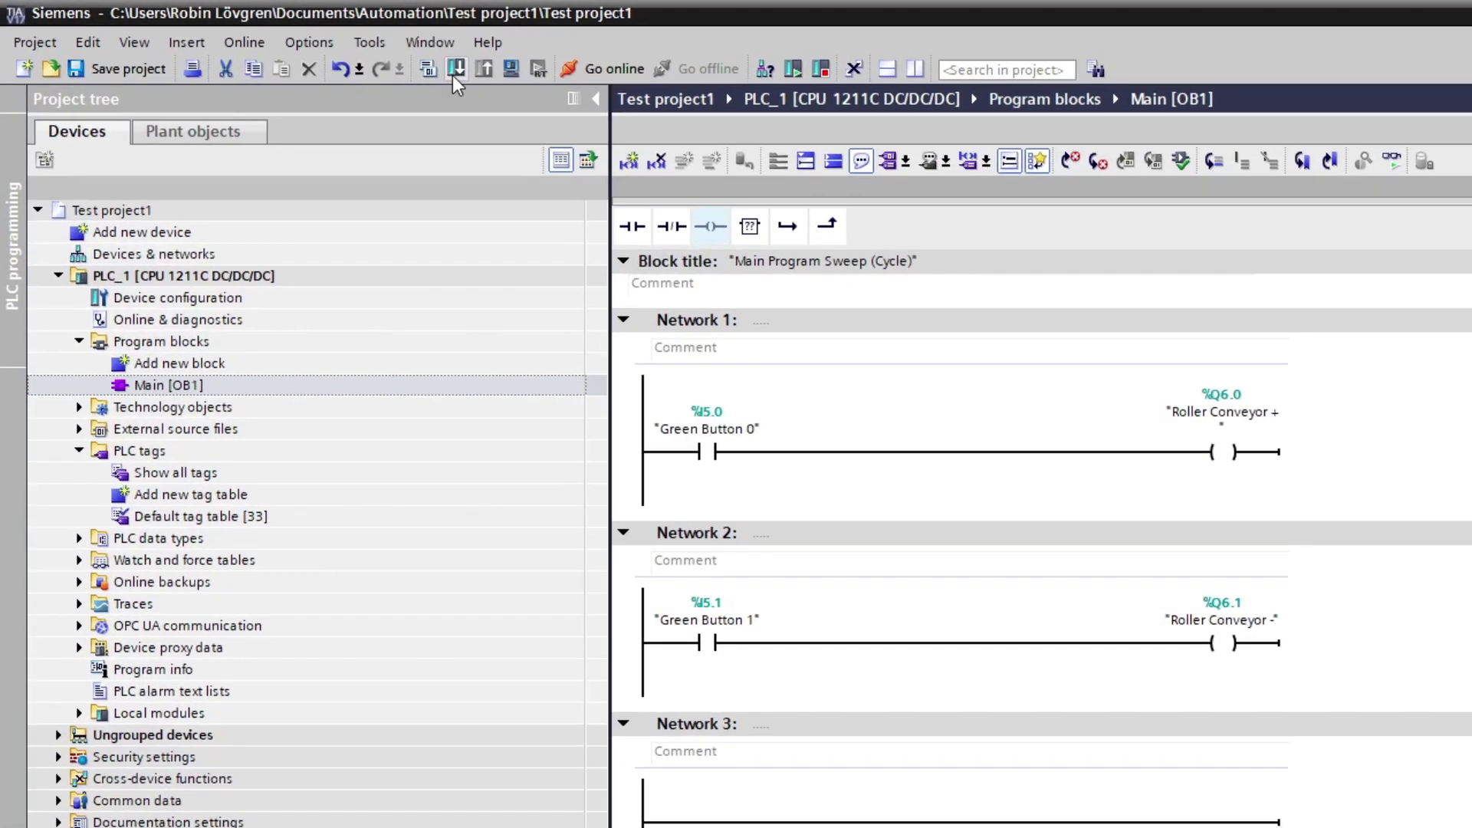
pyautogui.click(390, 62)
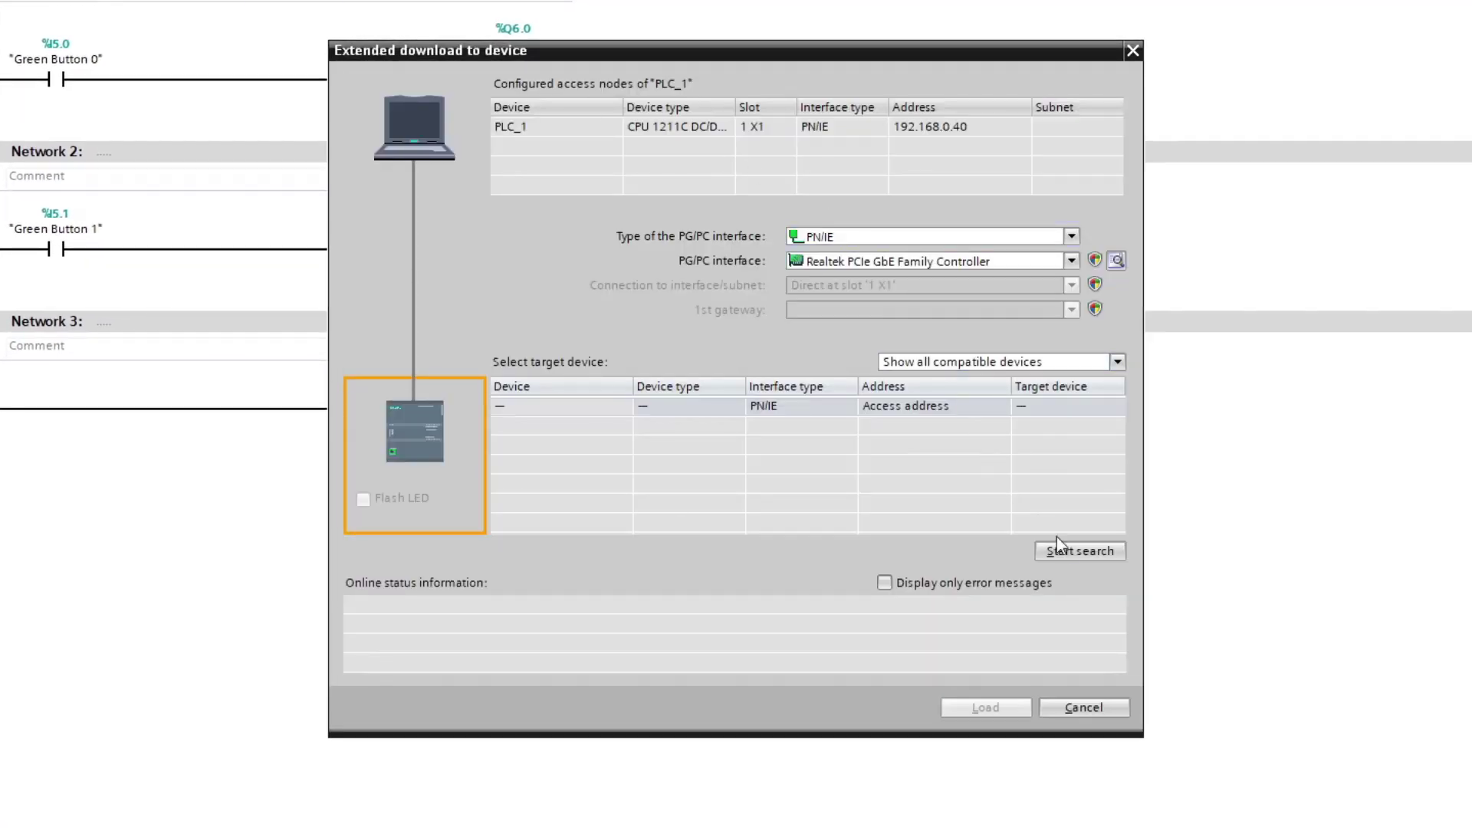
# Step: Scan the network and select PLC_1 (CPU 1211C, 192.168.0.70) as the download target
pyautogui.click(1070, 549)
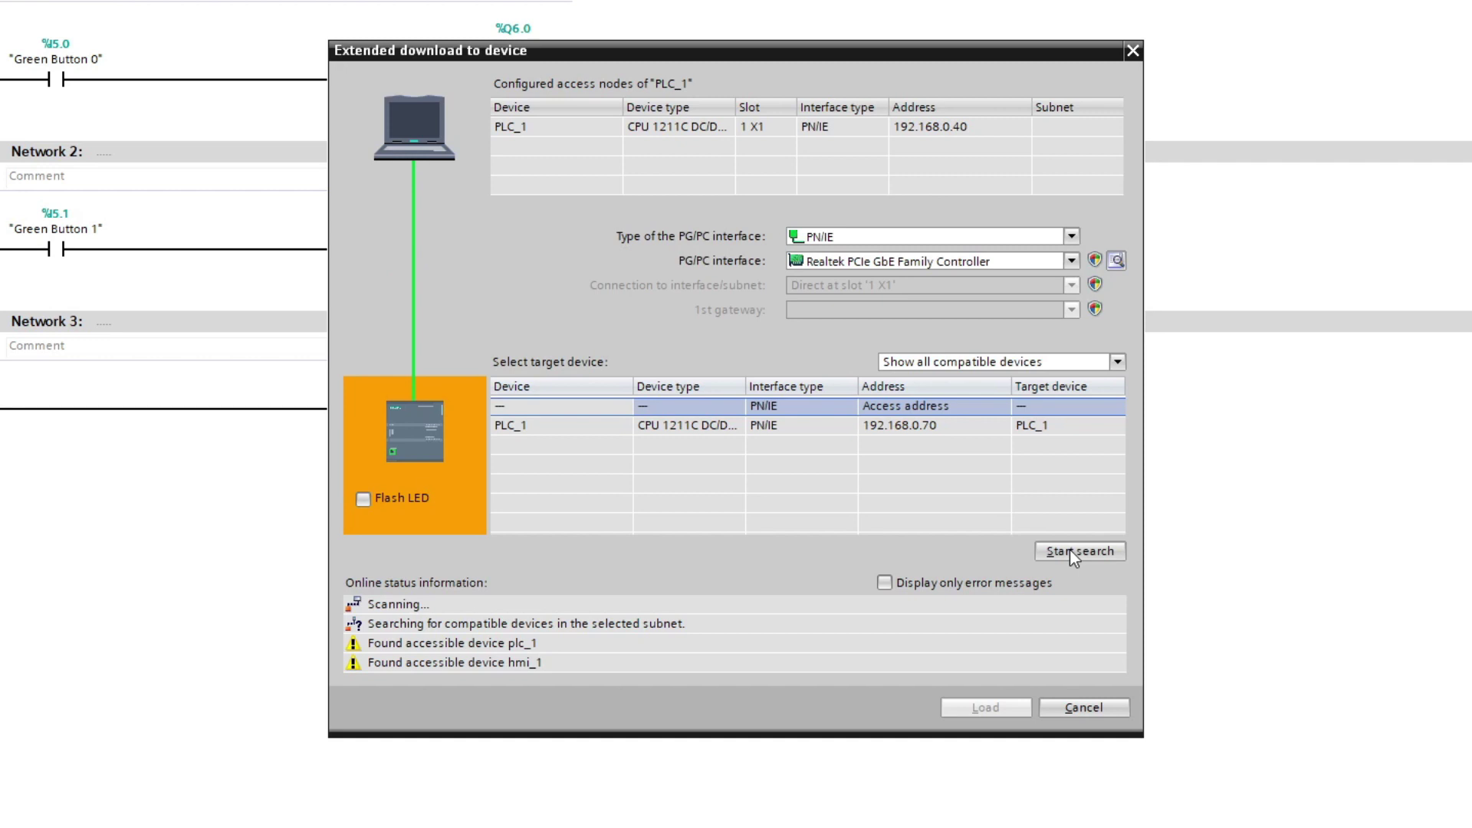
pyautogui.click(584, 426)
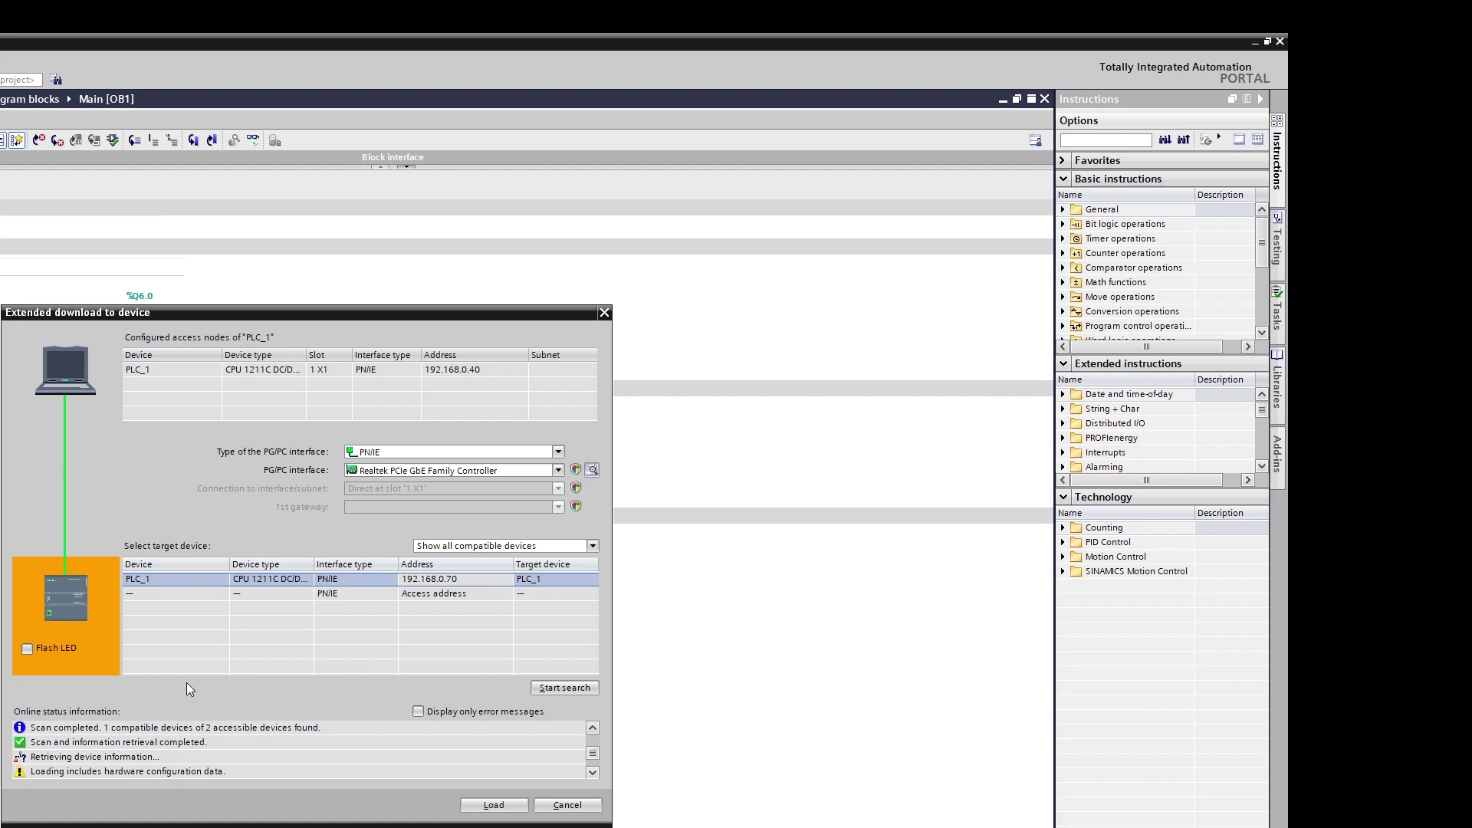
# Step: Flash the LEDs to identify the physical S7-1200, then stop the flashing
pyautogui.click(27, 648)
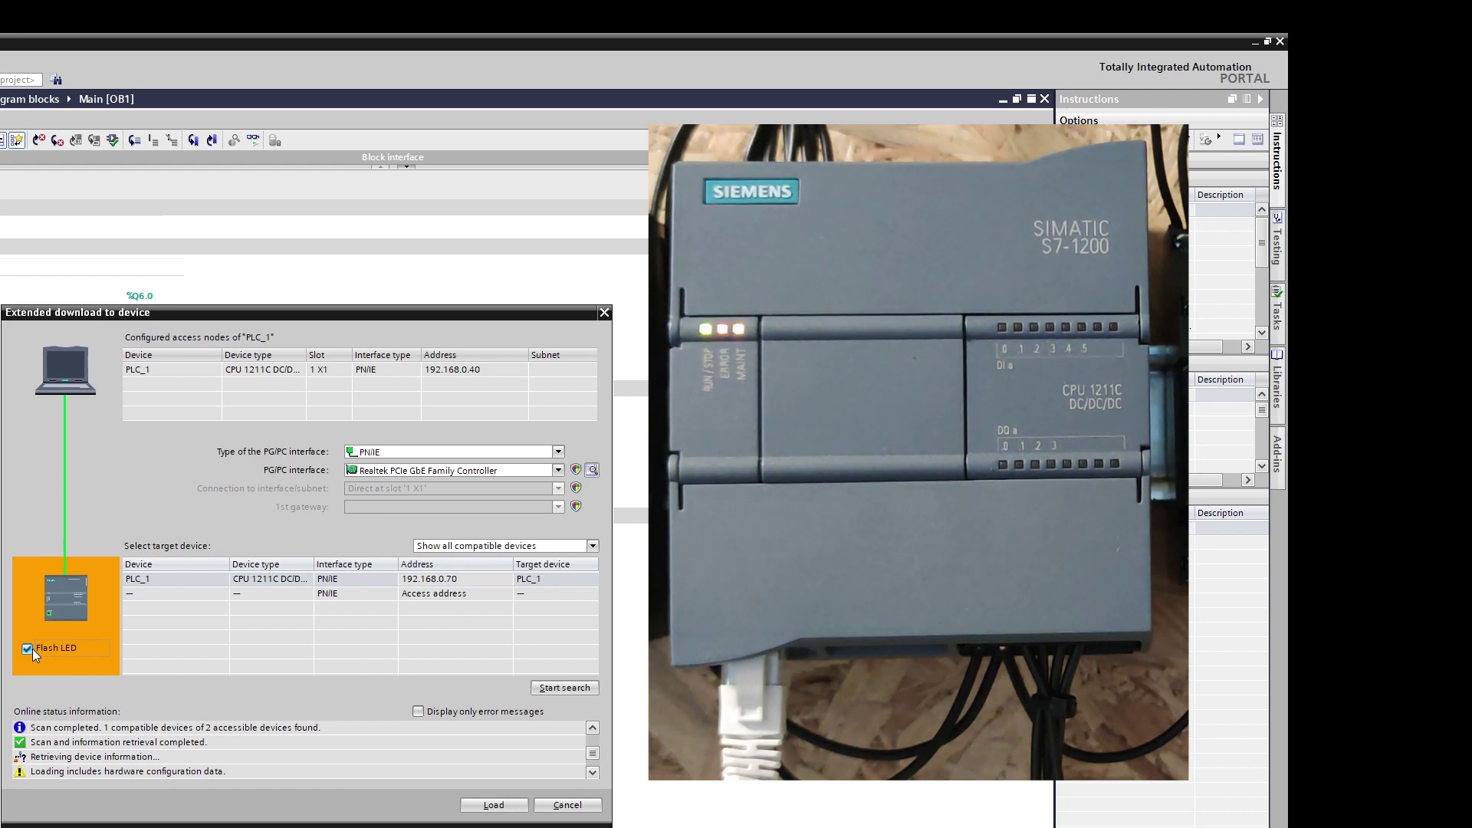
pyautogui.click(29, 648)
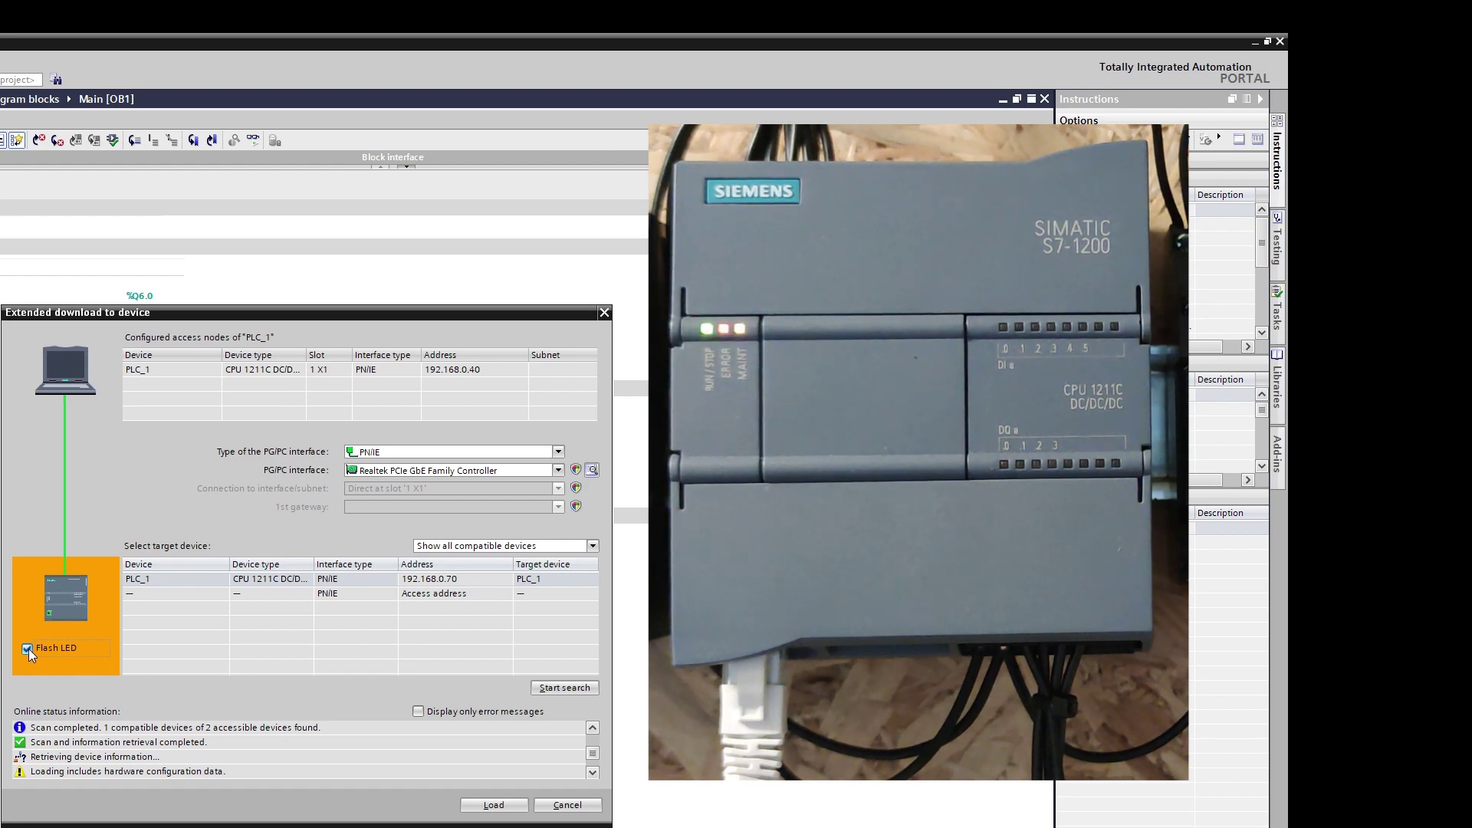
pyautogui.click(29, 648)
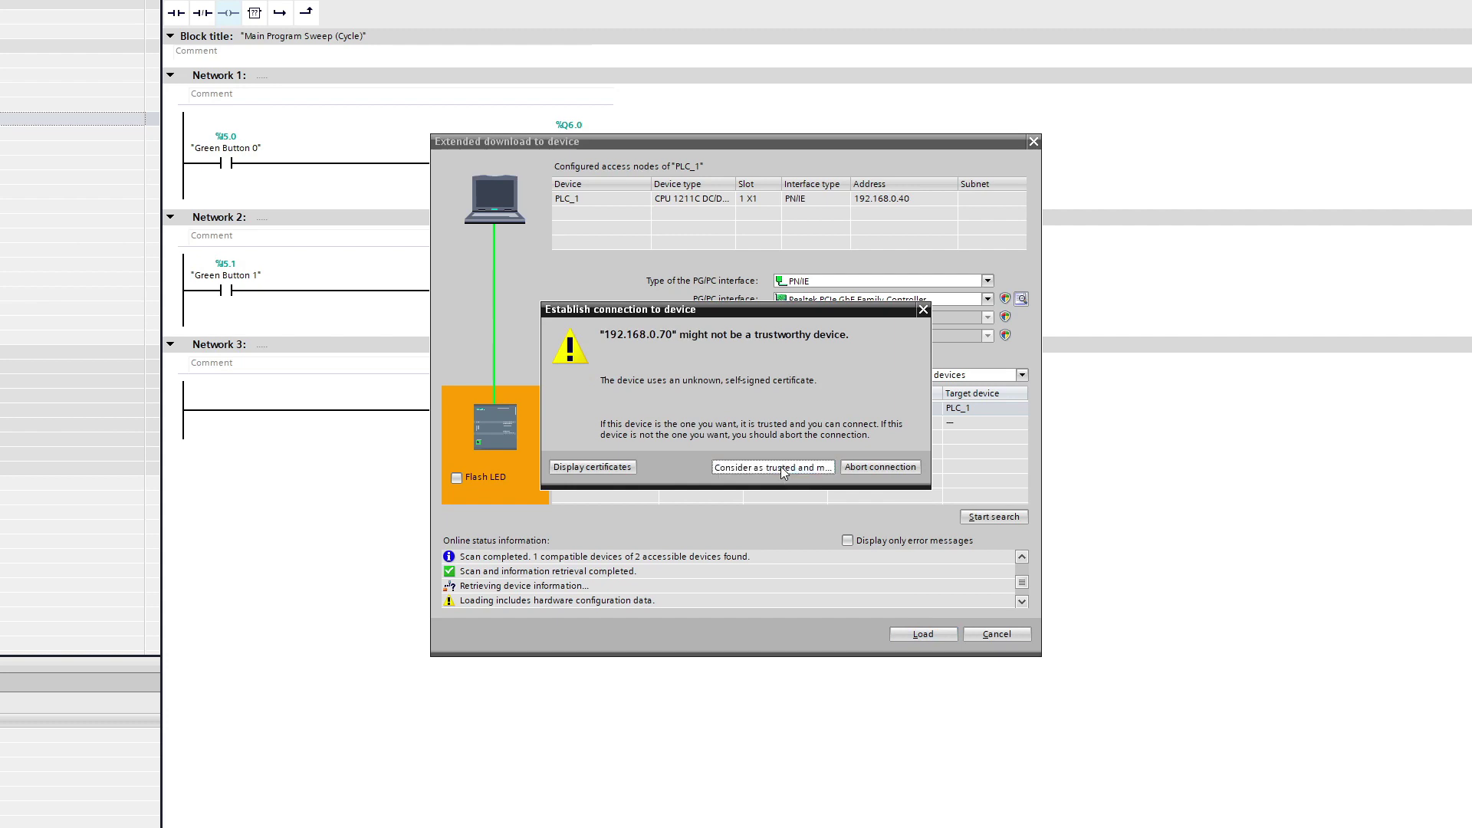
# Step: Trust the device at 192.168.0.70, skip synchronization, and load the program onto PLC_1
pyautogui.click(784, 469)
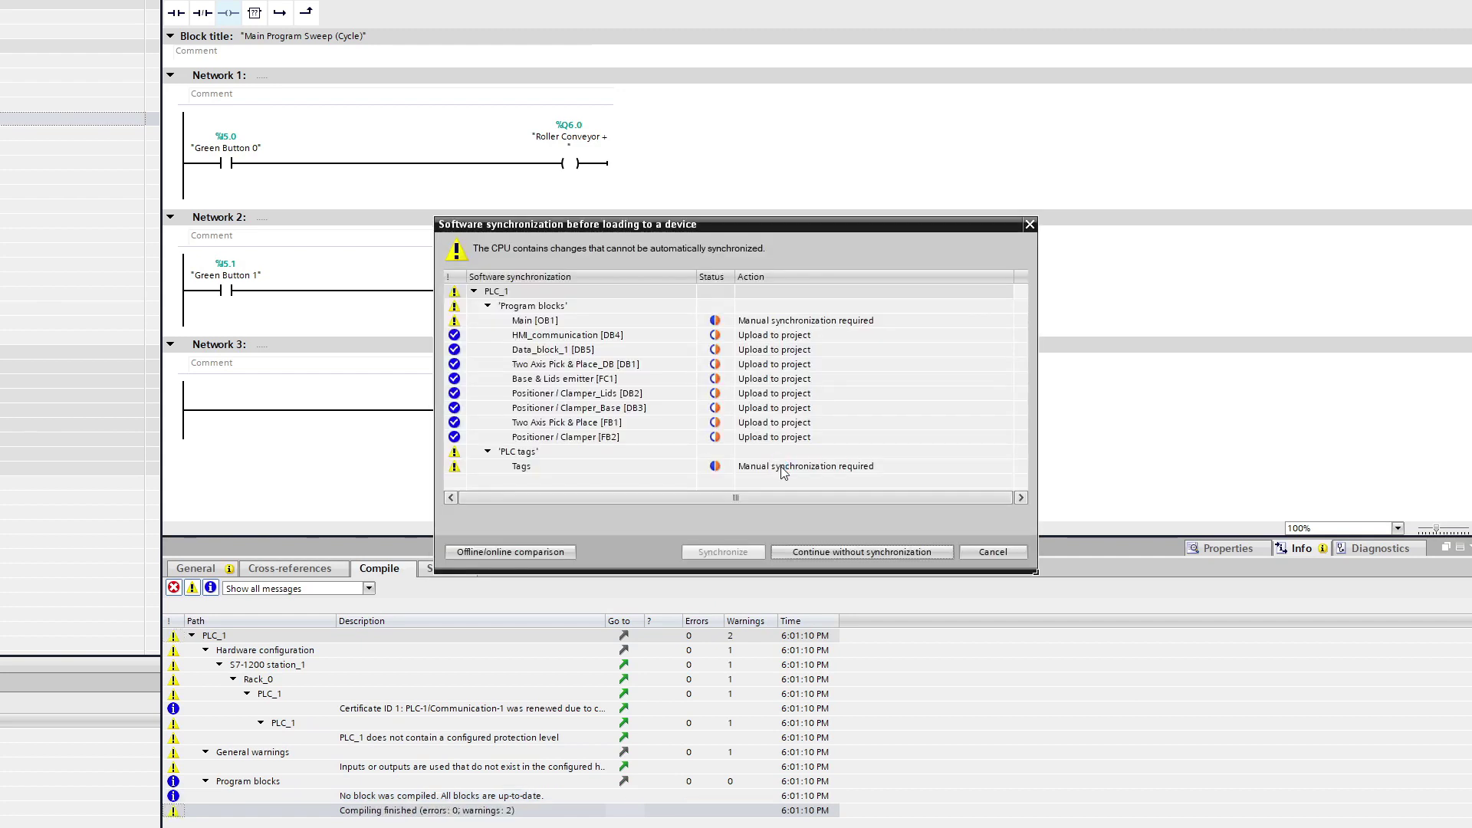
pyautogui.click(853, 548)
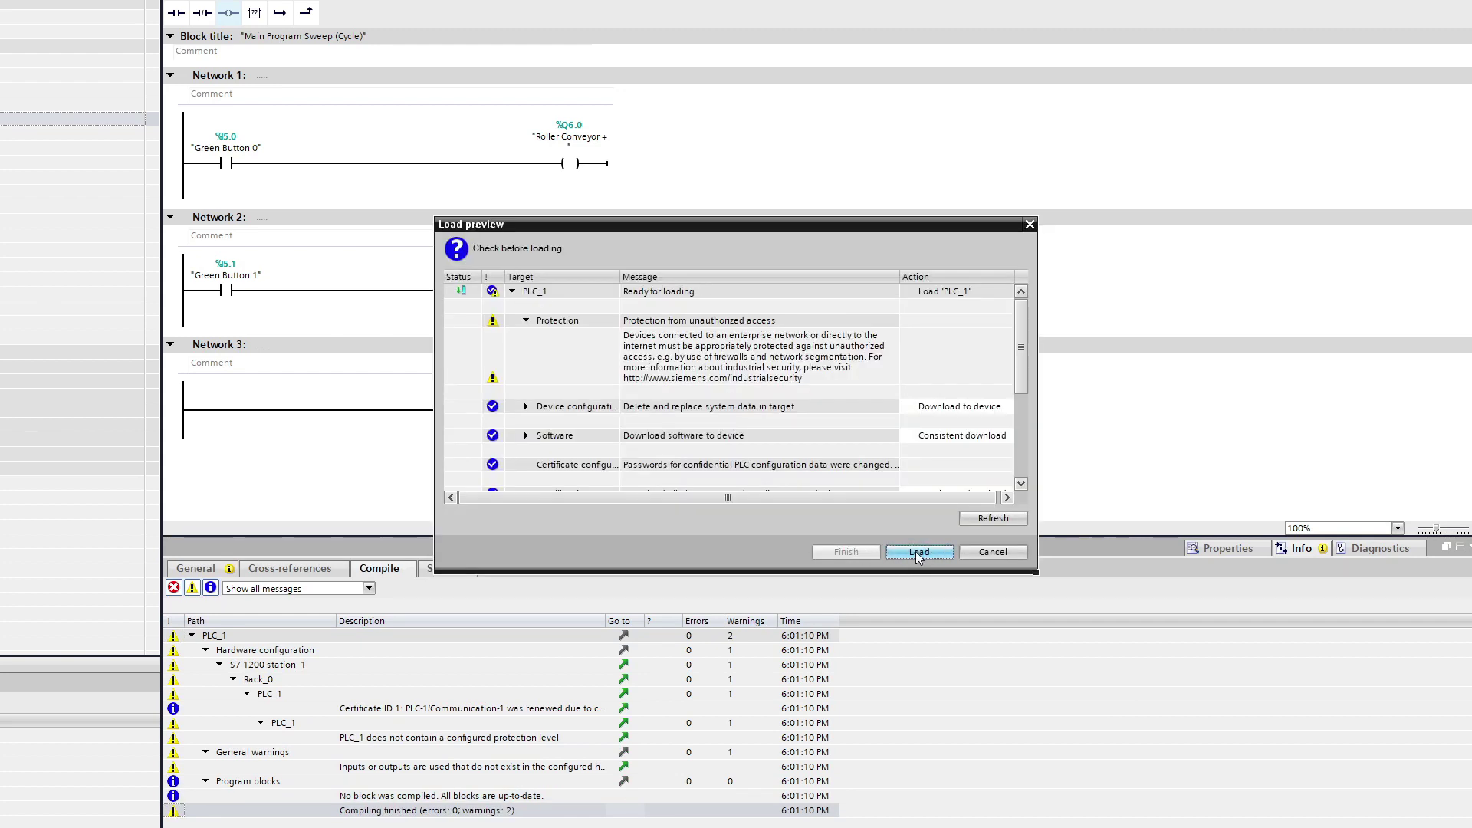
pyautogui.click(917, 551)
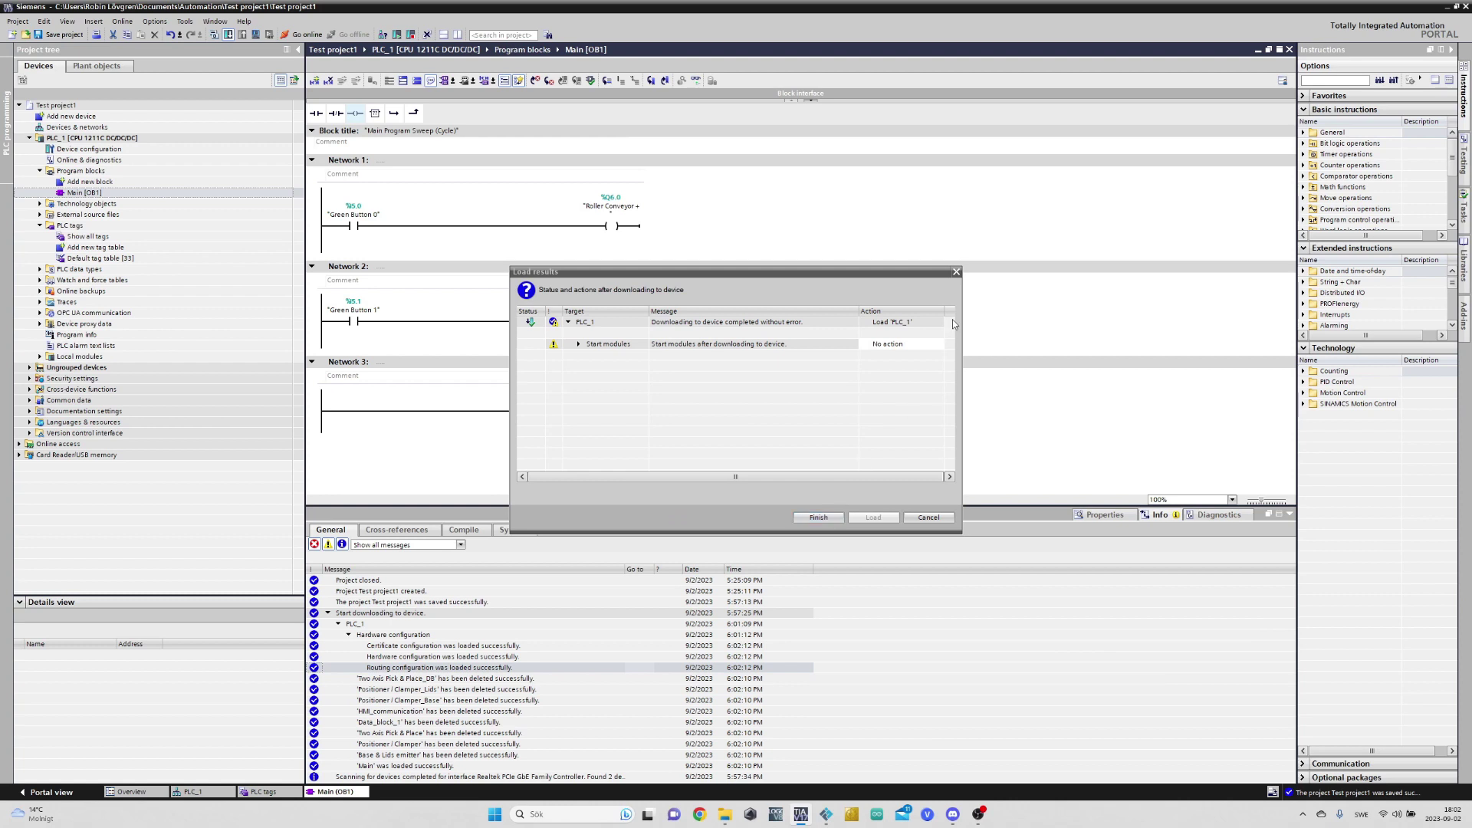
# Step: Set the Start modules action to 'Start module' and finish loading to restart PLC_1
pyautogui.click(906, 344)
pyautogui.click(906, 362)
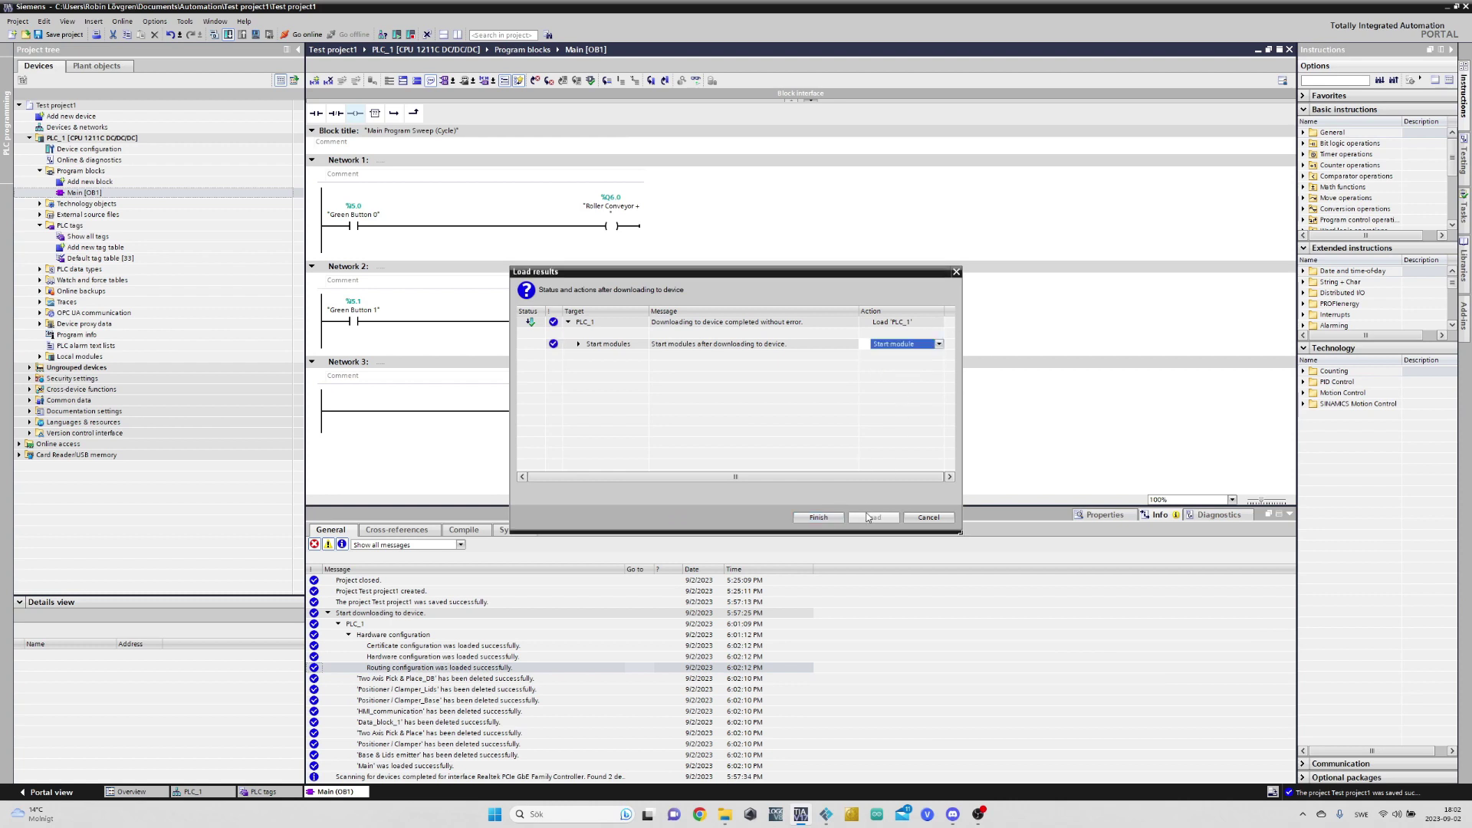
pyautogui.click(820, 517)
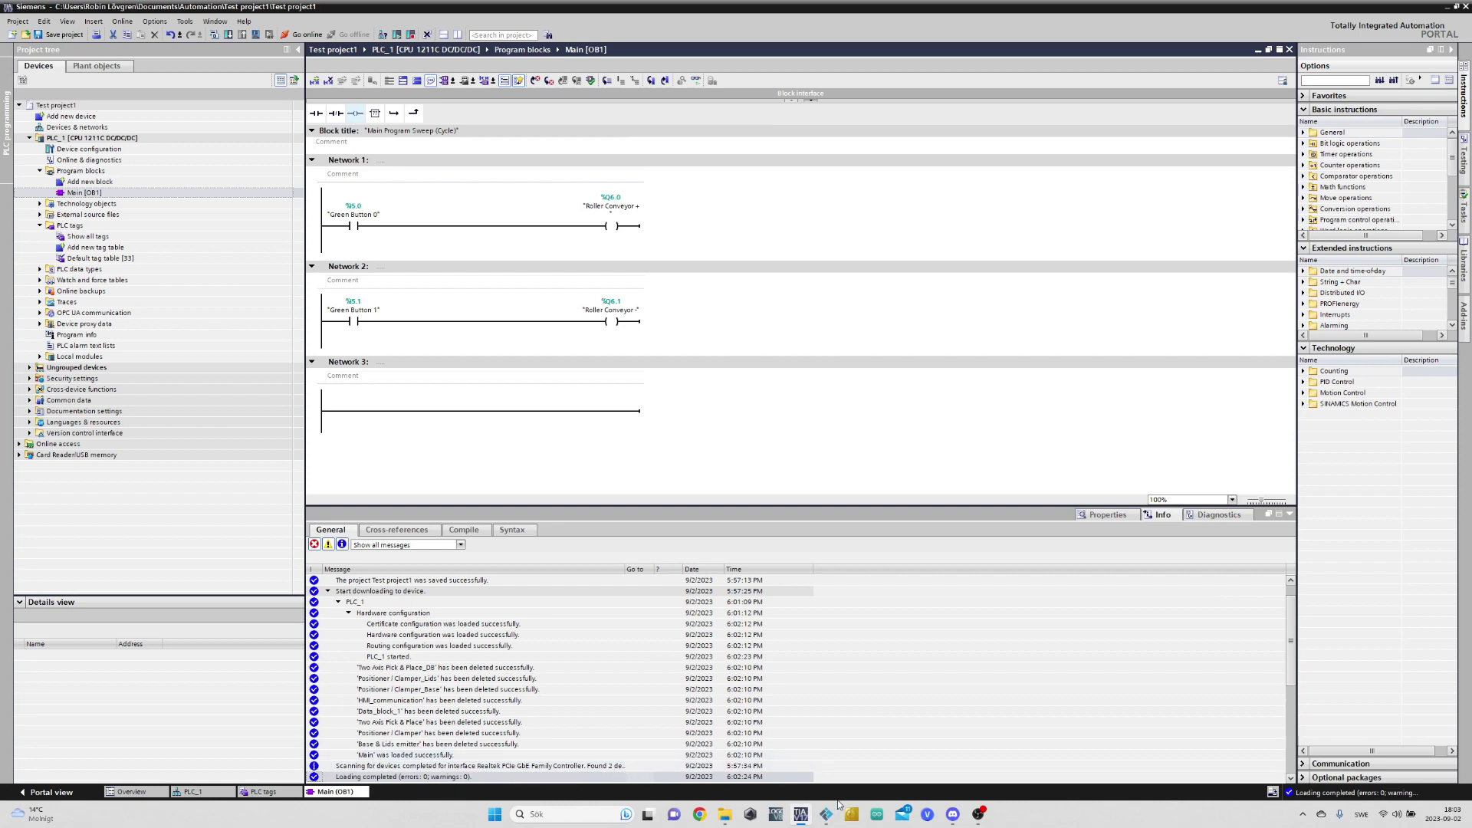
# Step: In Factory IO, change the S7-1200 driver's host address to 192.168.0.40
pyautogui.click(827, 815)
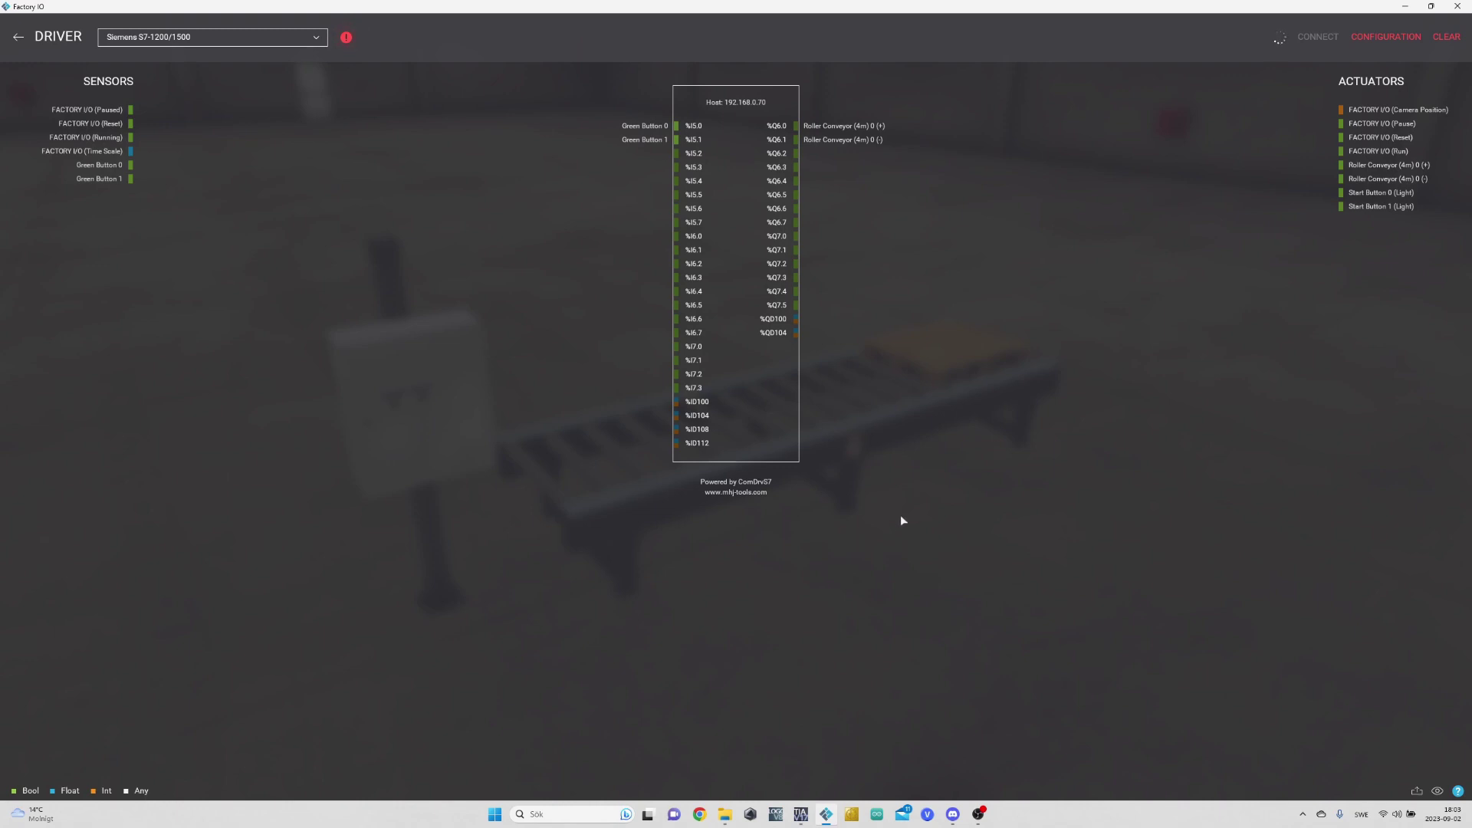
pyautogui.click(1390, 37)
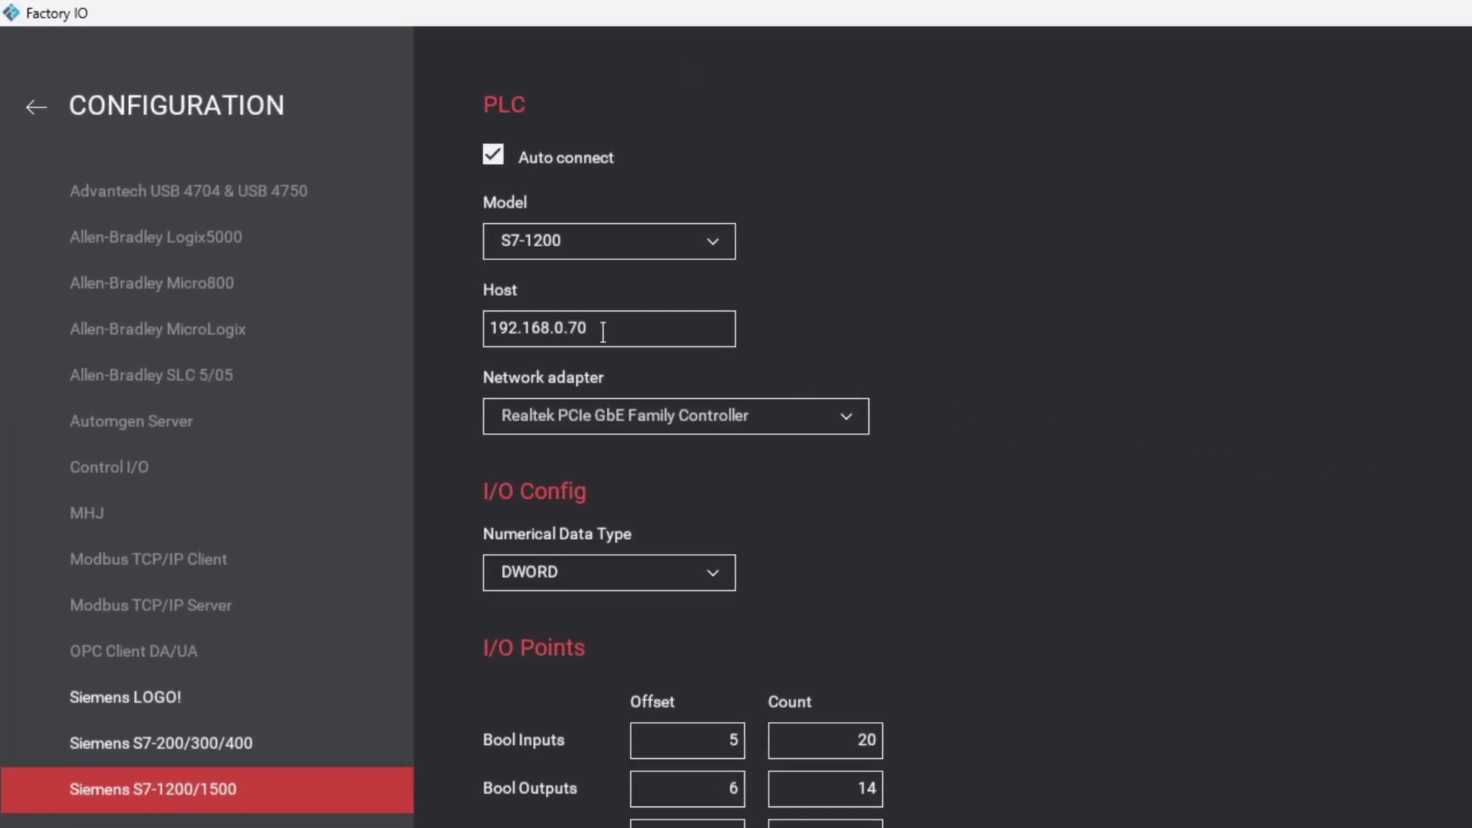
pyautogui.click(603, 332)
pyautogui.press('BackSpace')
pyautogui.press('BackSpace')
pyautogui.write('40')
pyautogui.click(42, 109)
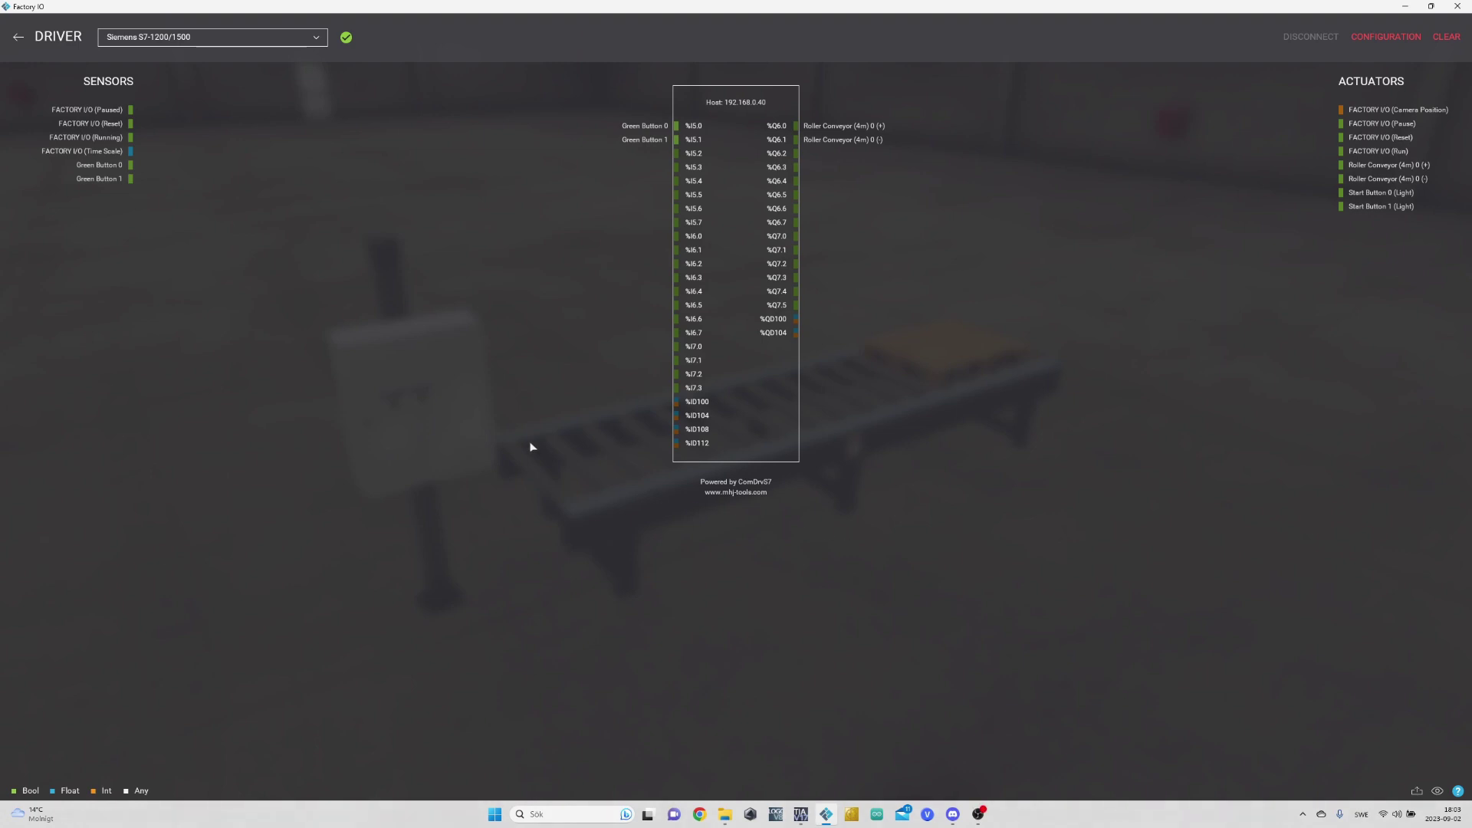
# Step: Return to the conveyor scene, orbit toward the control box, and start the simulation
pyautogui.click(18, 39)
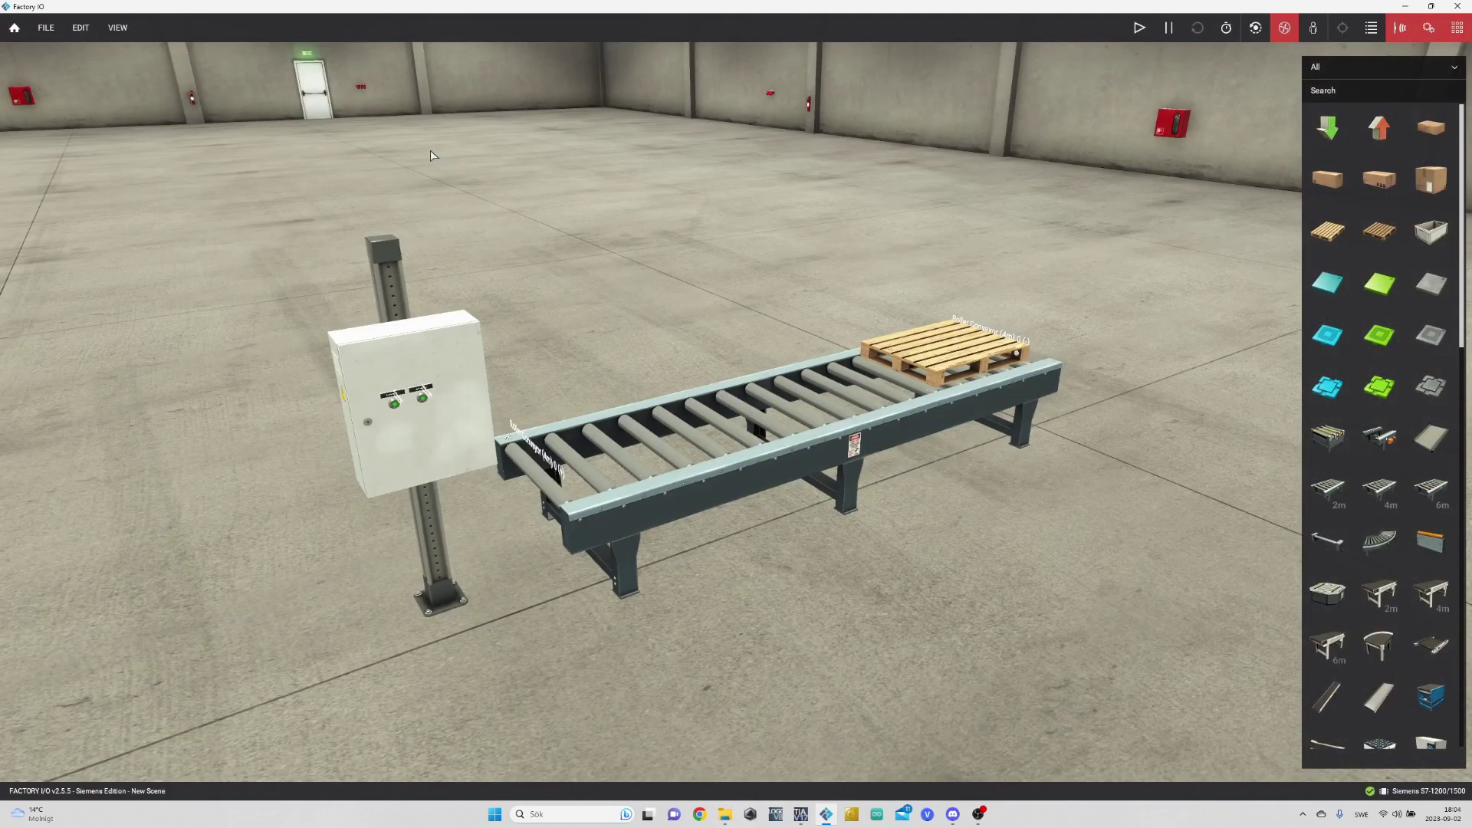
pyautogui.scroll(5, 767, 245)
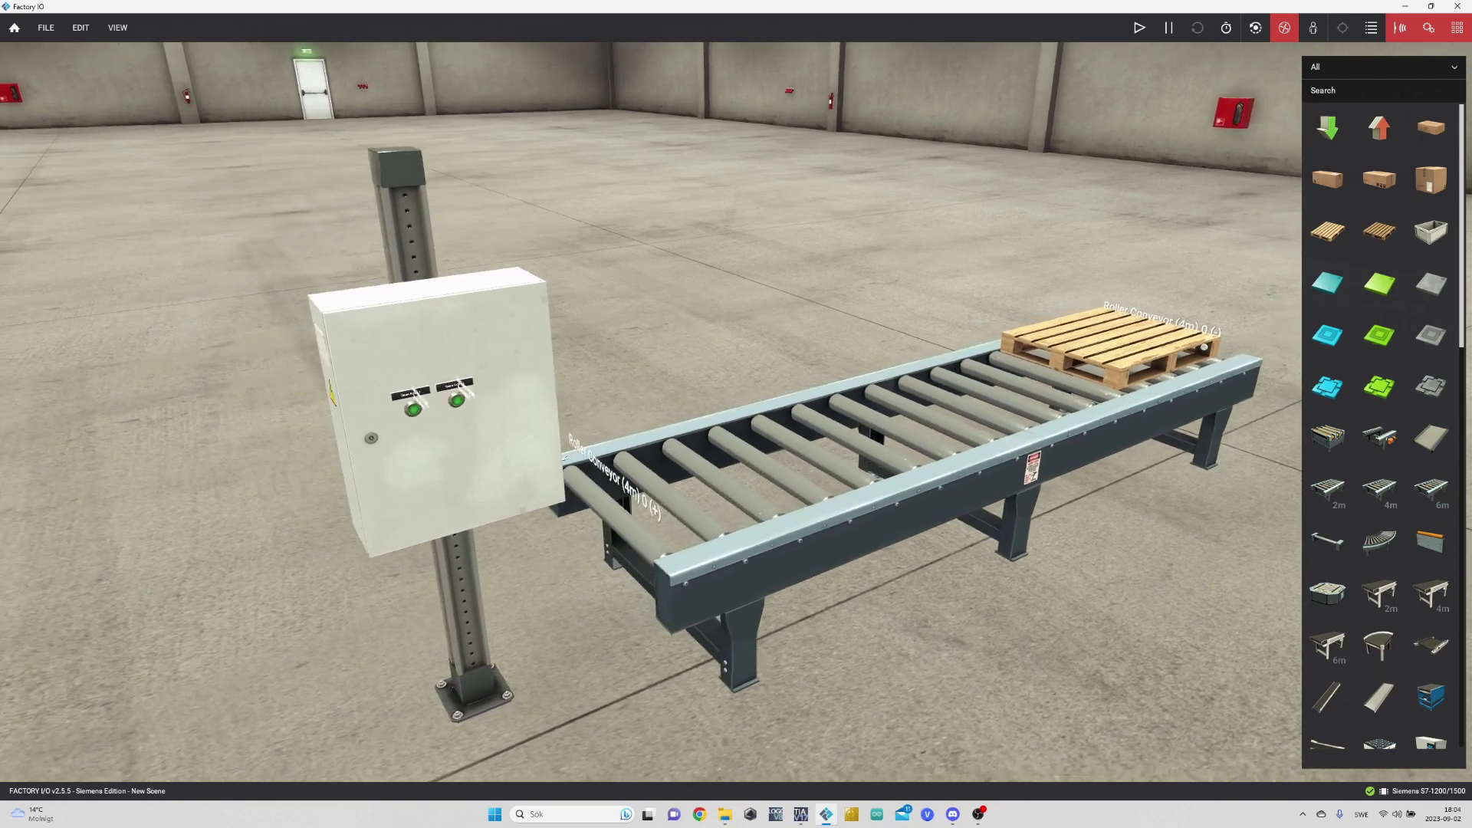
pyautogui.moveTo(766, 391); pyautogui.dragTo(887, 391, button='right')
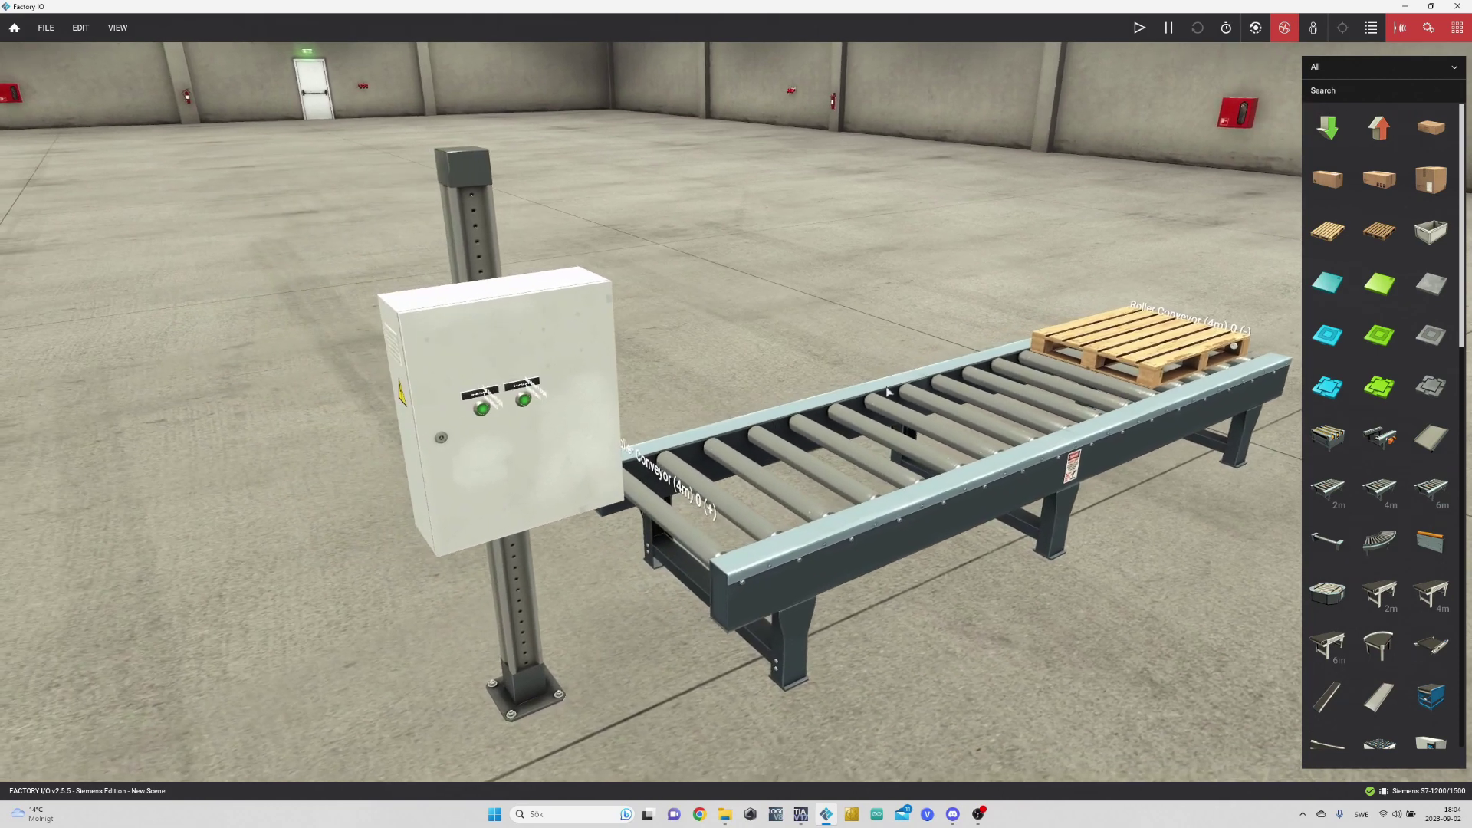
pyautogui.click(1142, 32)
pyautogui.moveTo(855, 237); pyautogui.dragTo(867, 237, button='right')
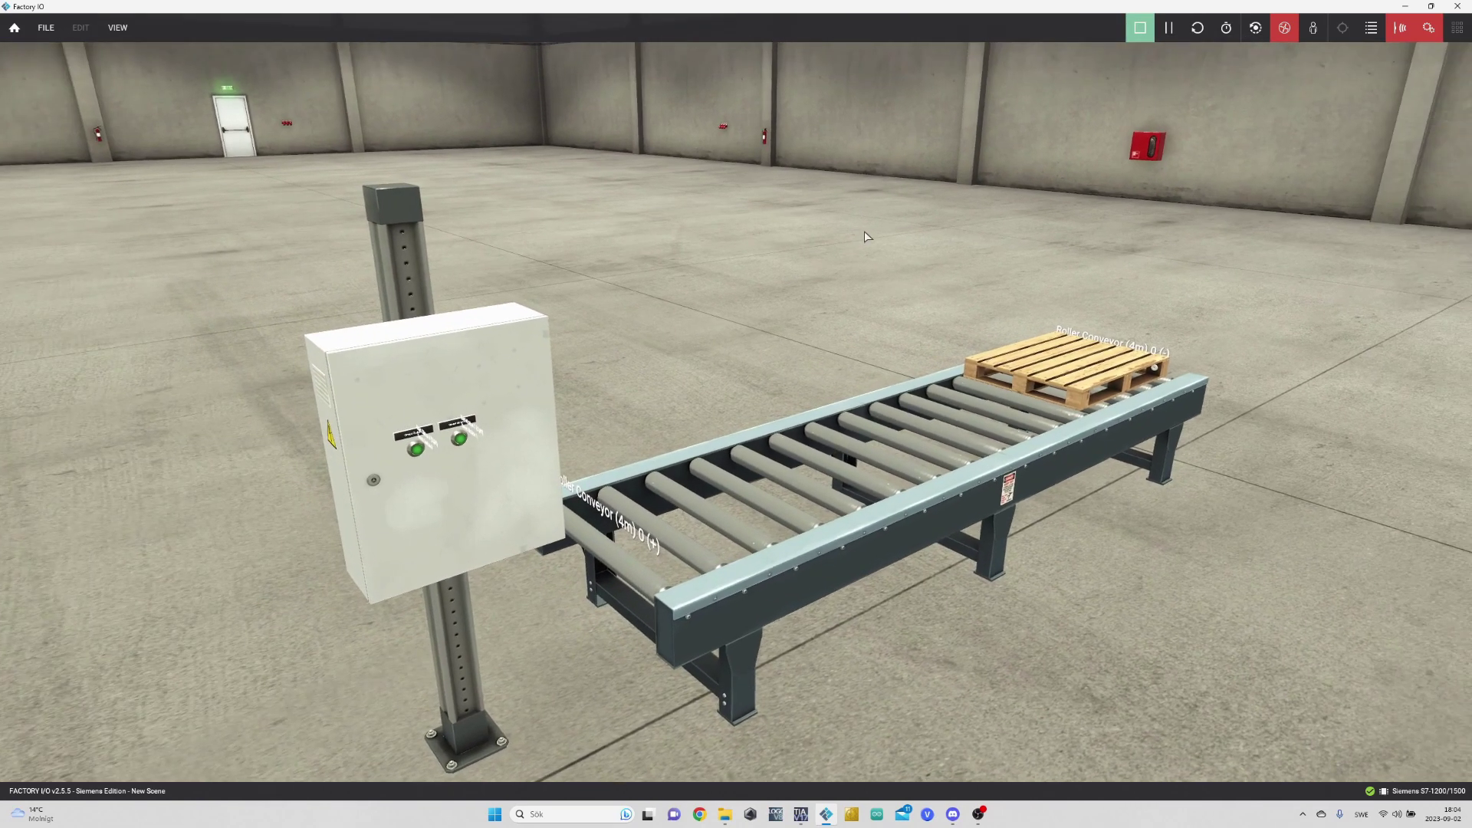
# Step: Use the two green buttons to roll the pallet toward and away from the control box
pyautogui.click(418, 455)
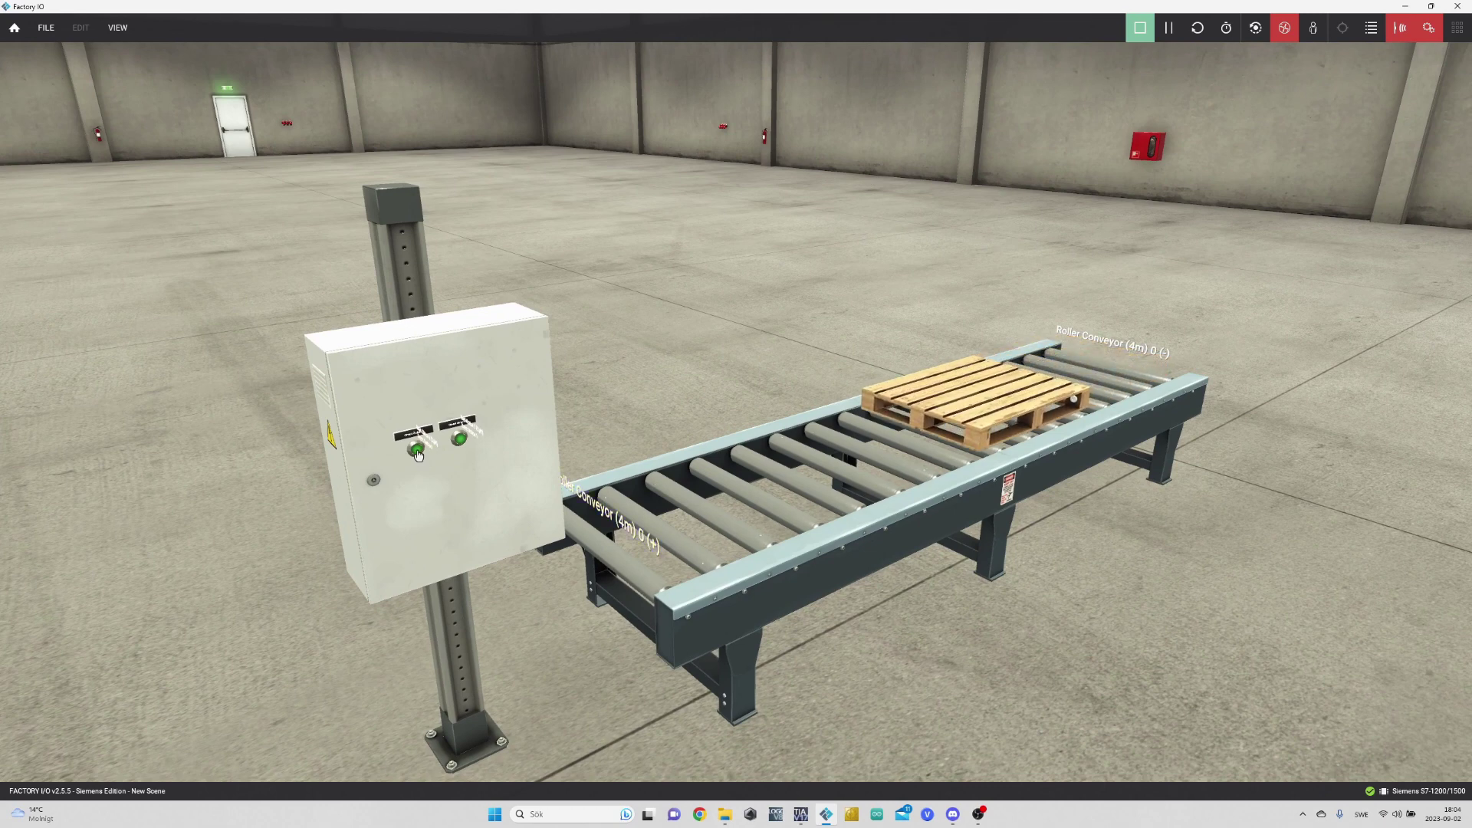
pyautogui.click(417, 455)
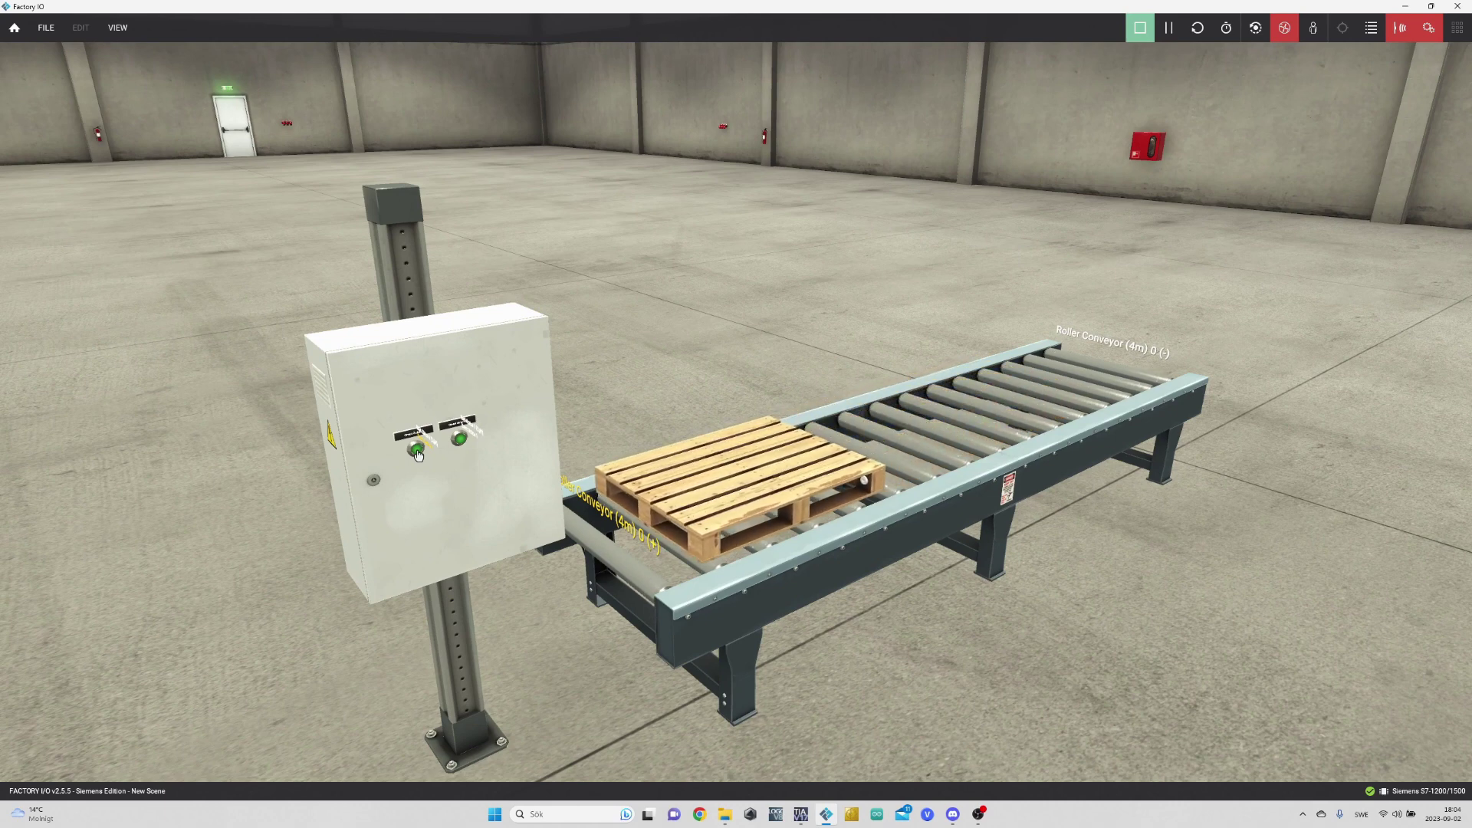
pyautogui.click(463, 443)
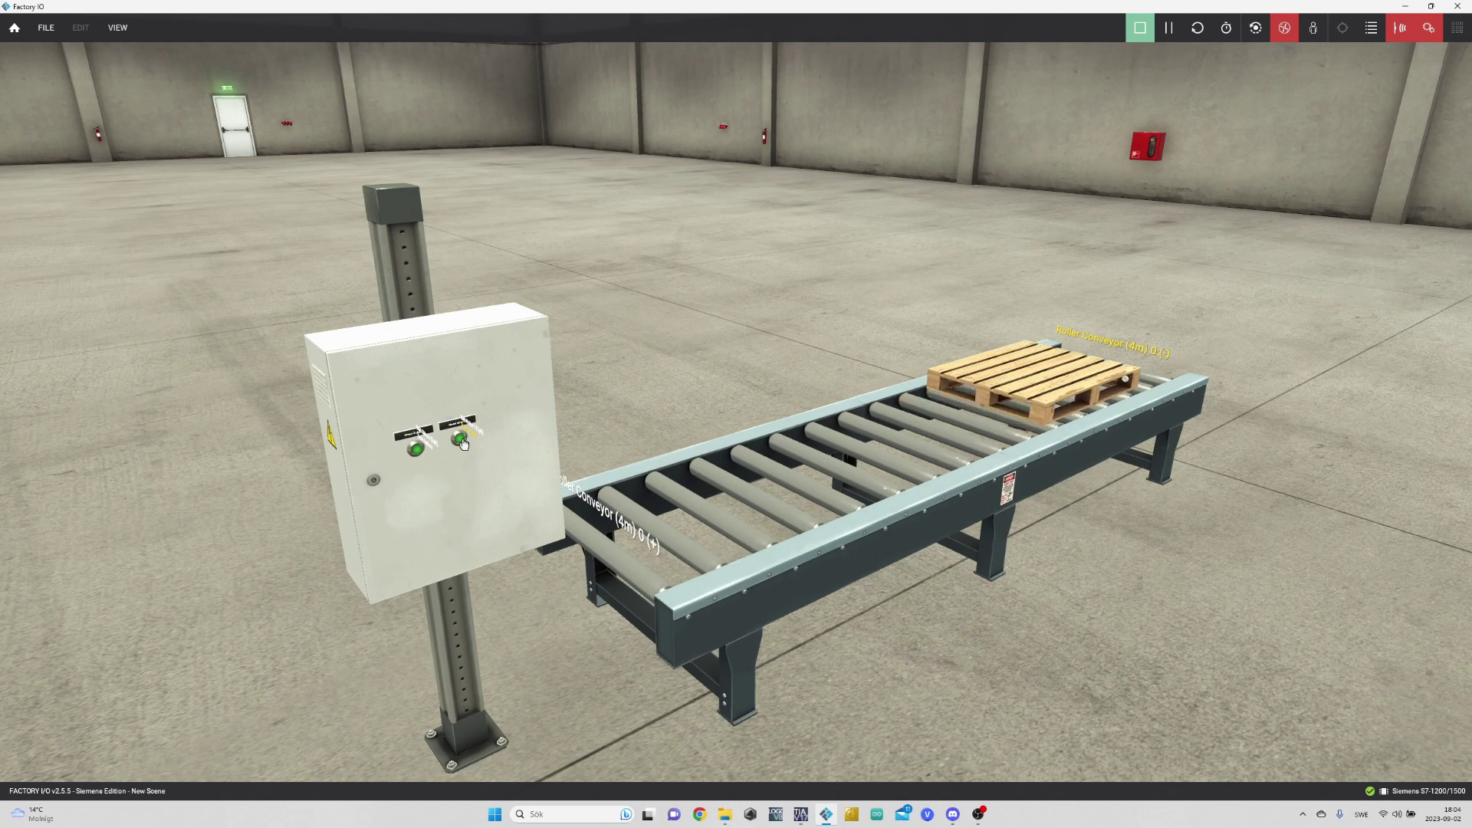
pyautogui.click(463, 443)
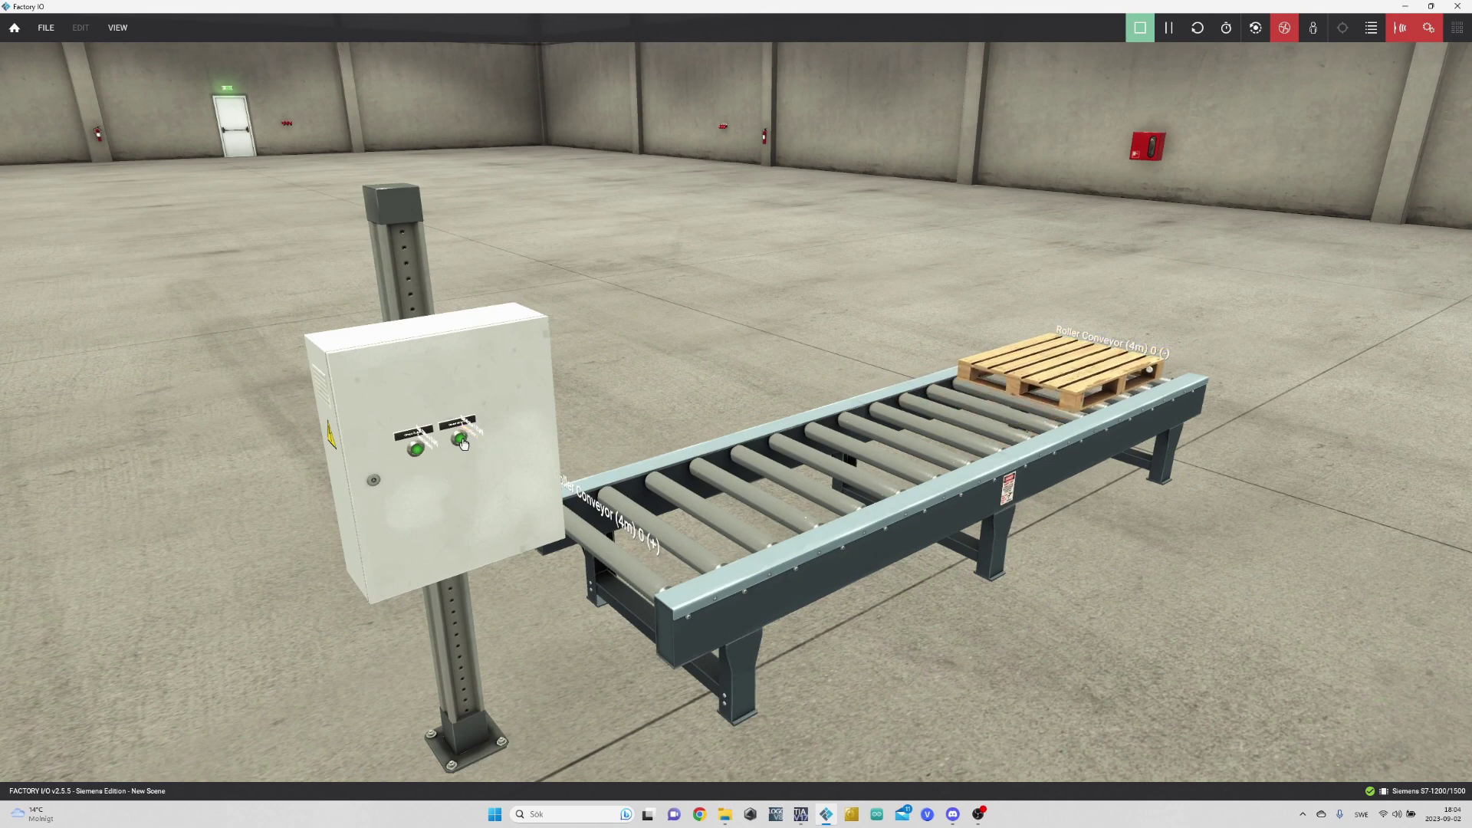
pyautogui.click(416, 452)
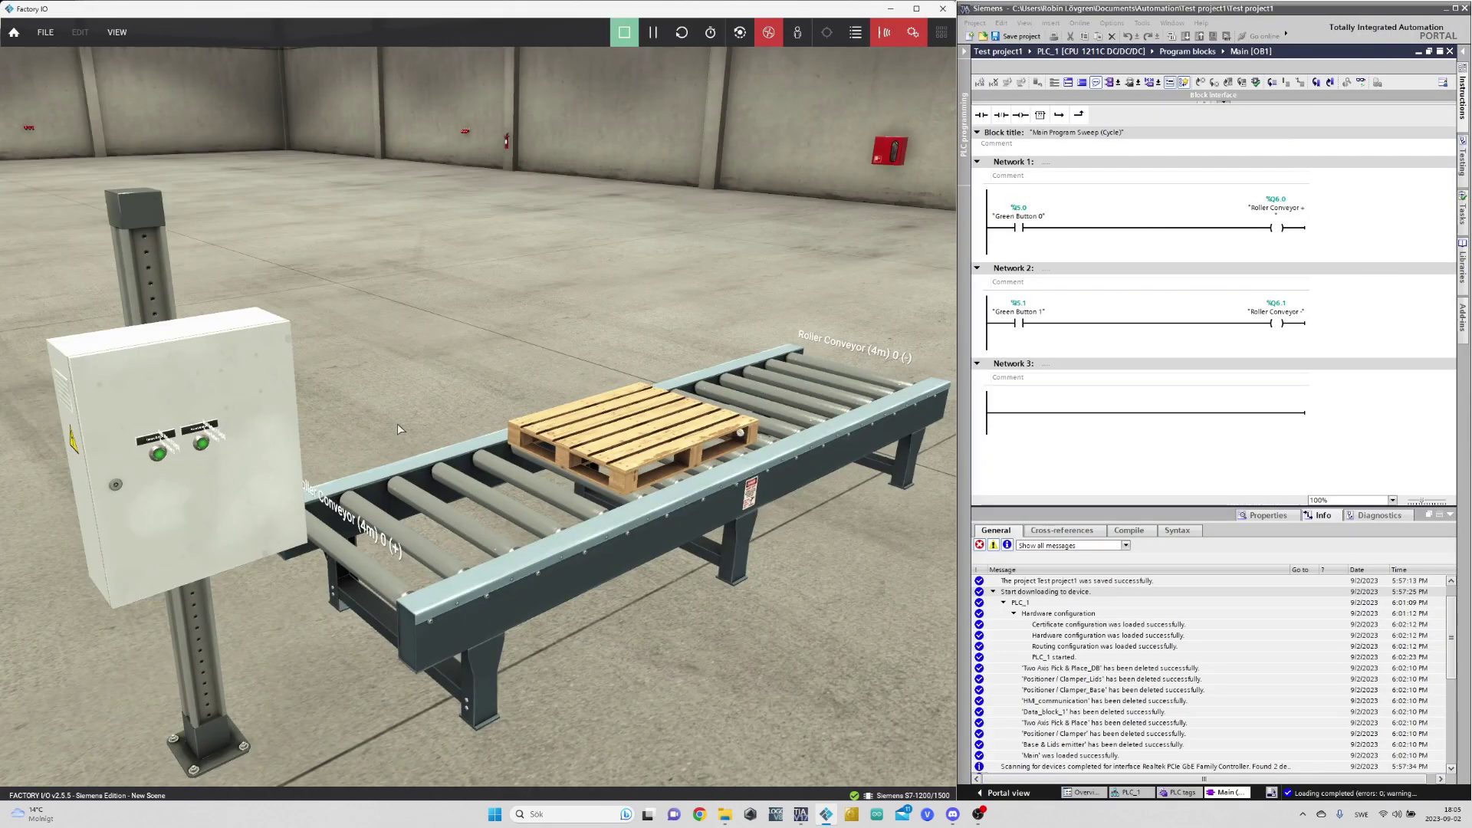
# Step: Turn on ladder monitoring and press Green Buttons 0 and 1 while watching each rung energize
pyautogui.click(1361, 82)
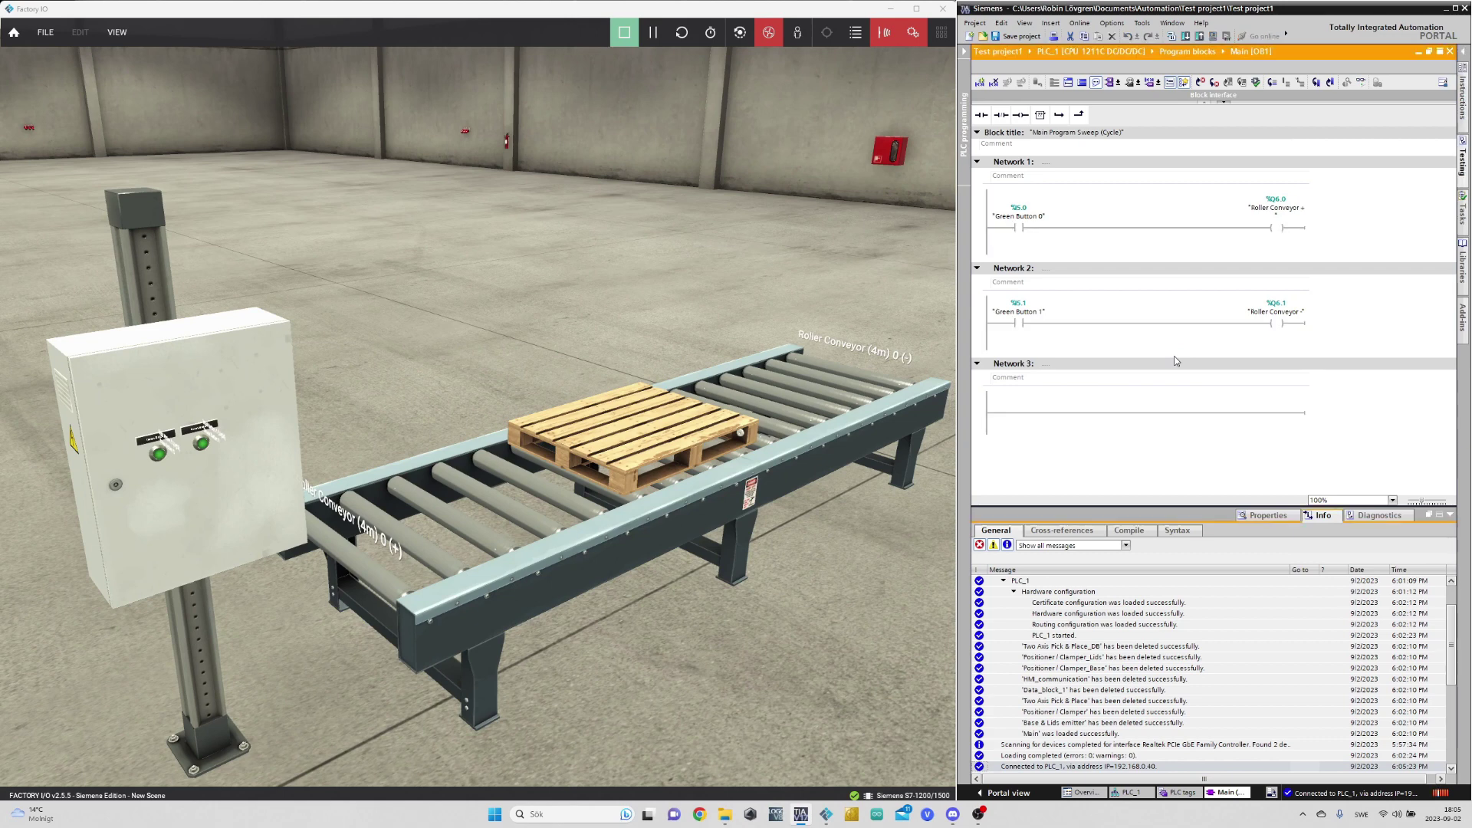
pyautogui.click(157, 457)
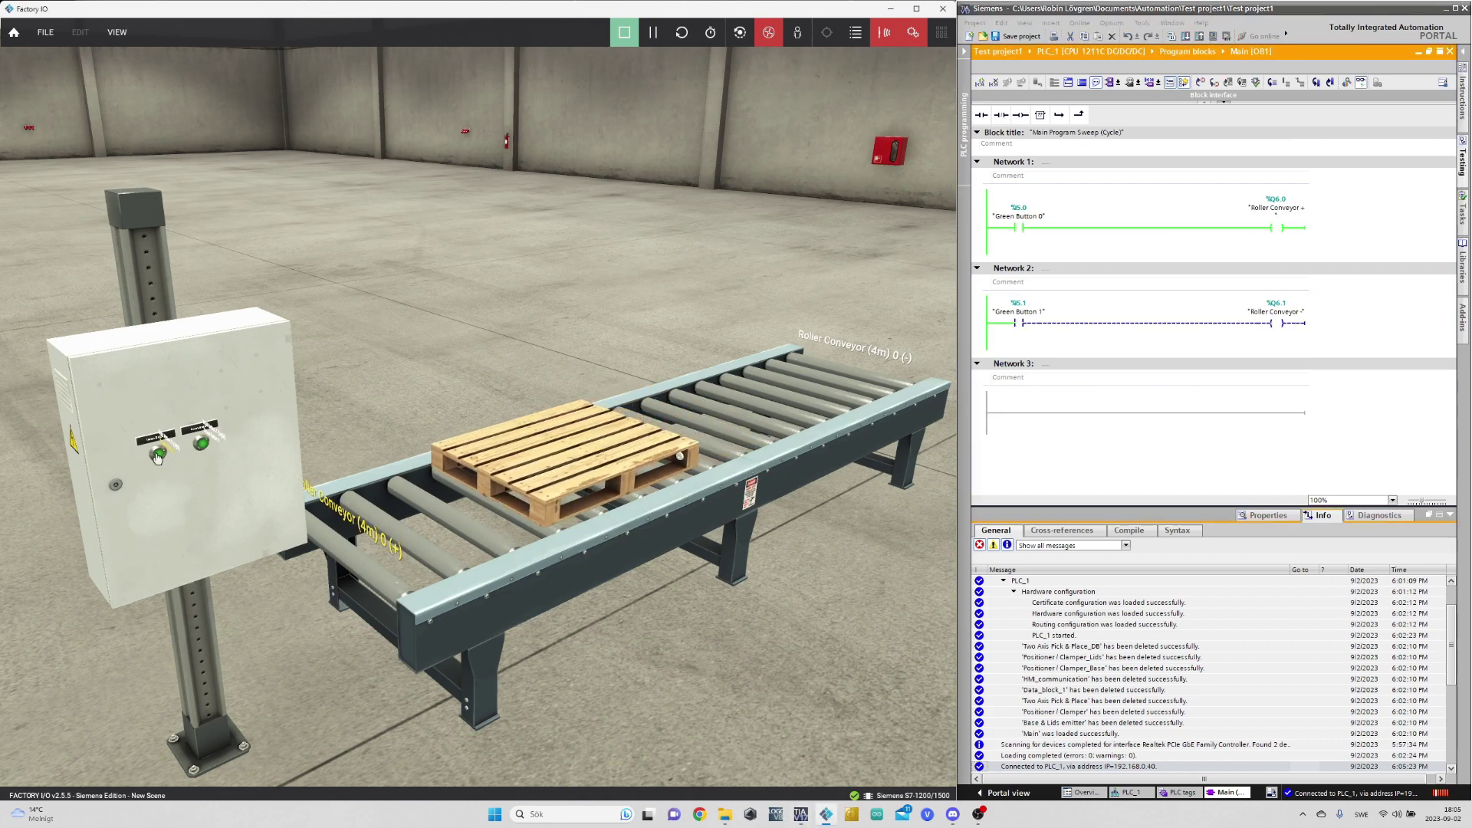
pyautogui.click(201, 444)
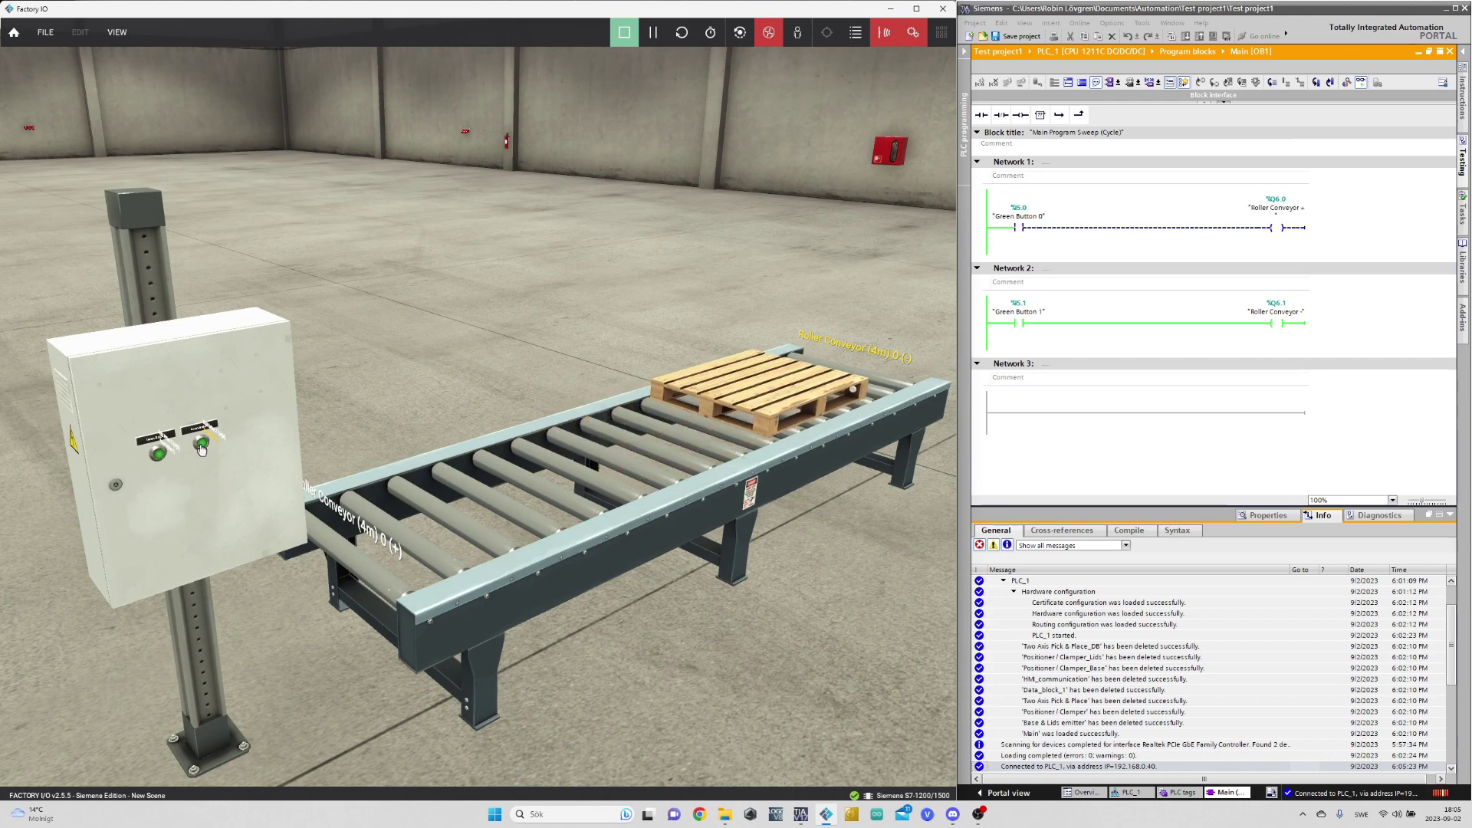
pyautogui.moveTo(201, 448); pyautogui.dragTo(157, 452)
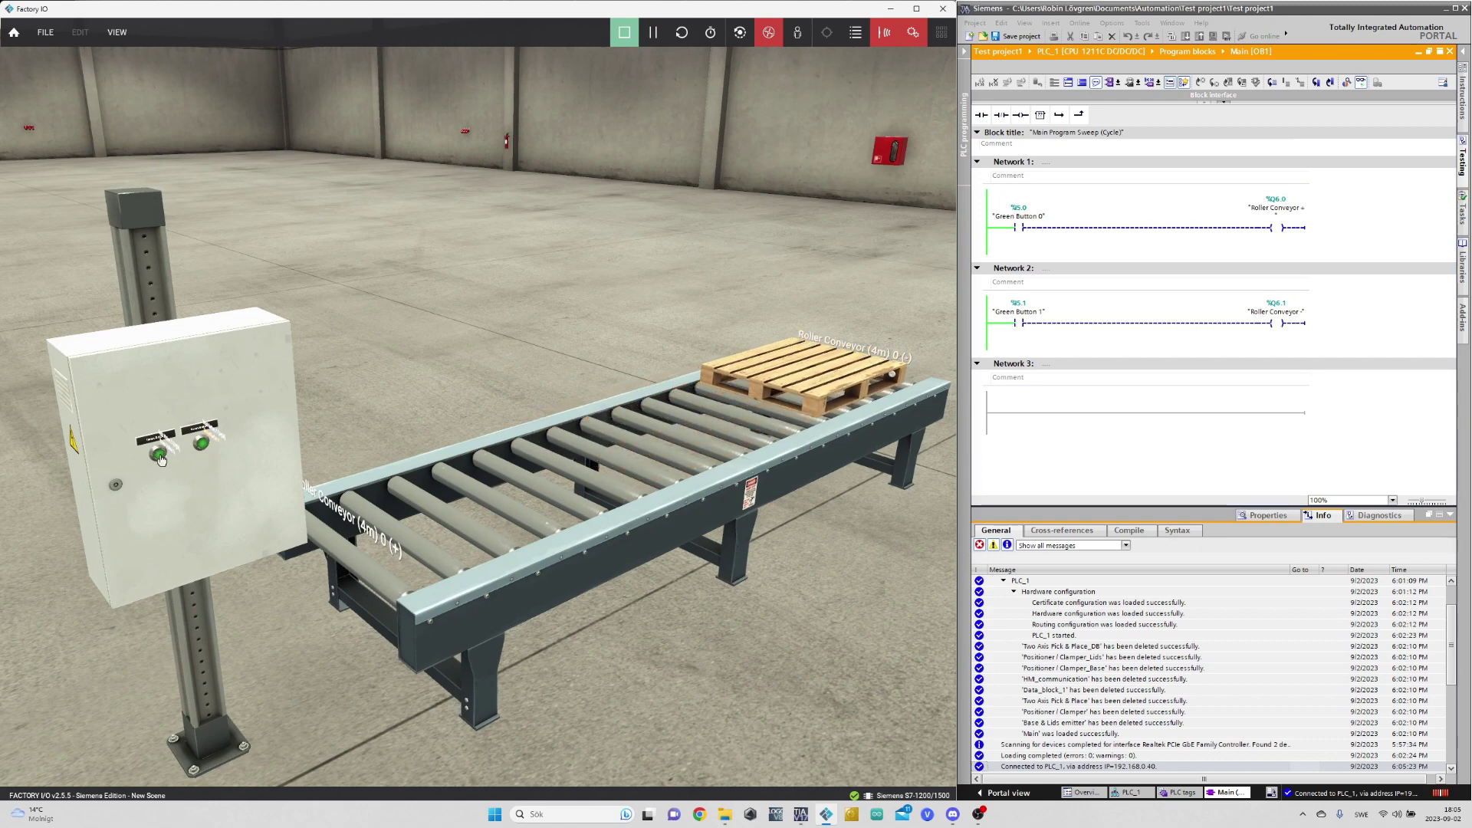
pyautogui.click(159, 456)
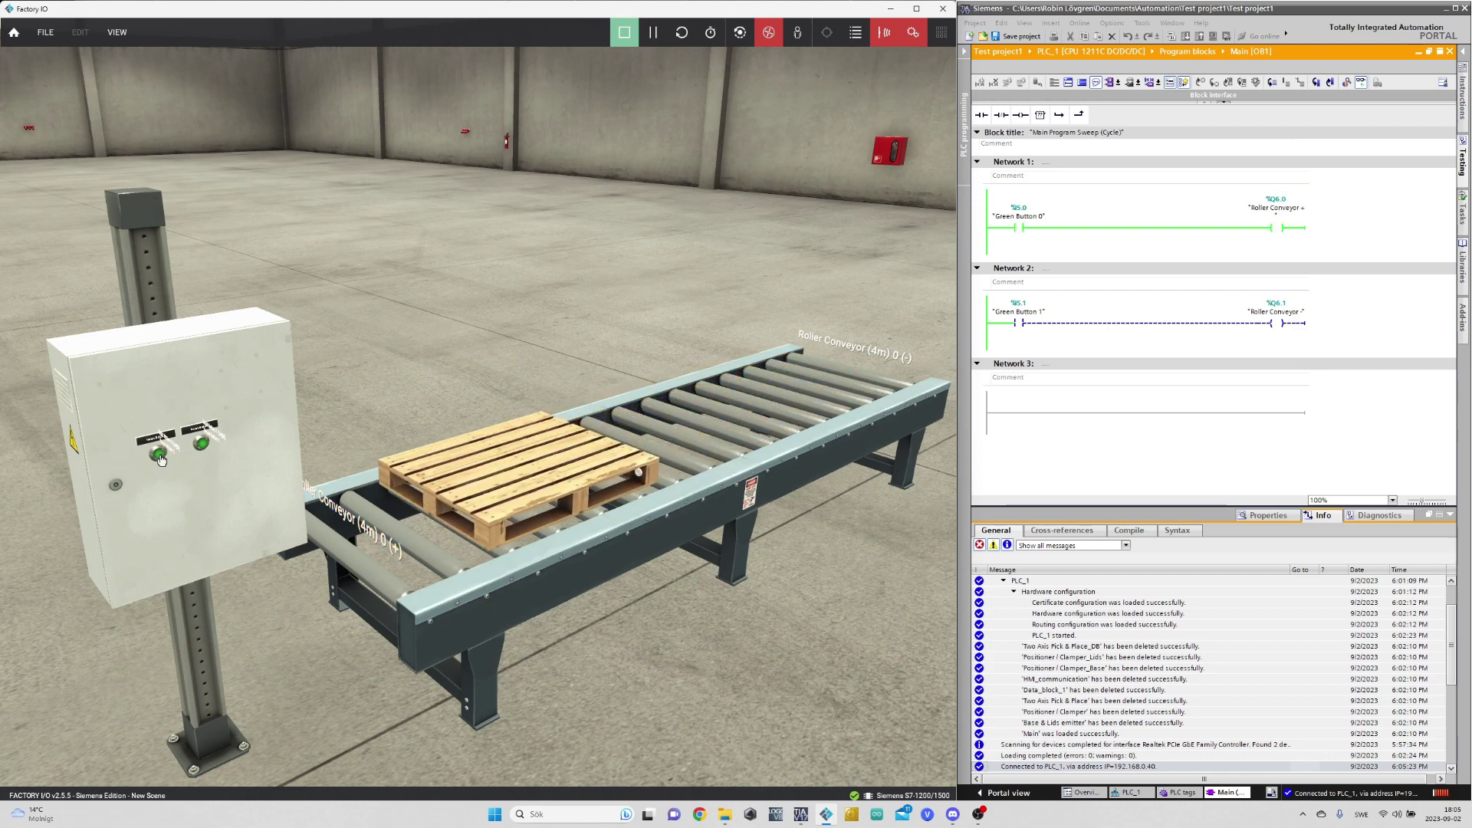
pyautogui.moveTo(160, 458); pyautogui.dragTo(175, 451)
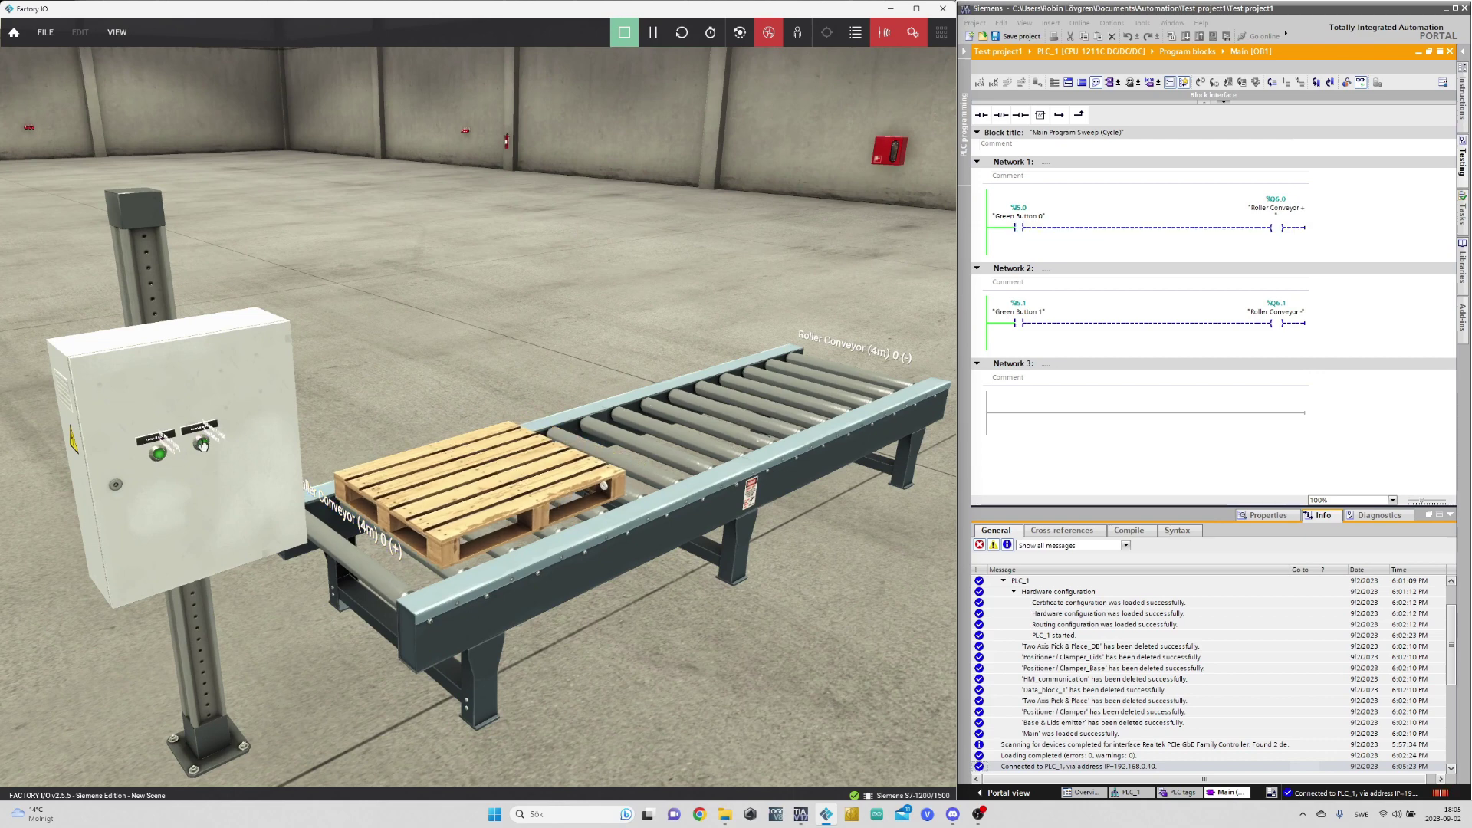
pyautogui.click(201, 444)
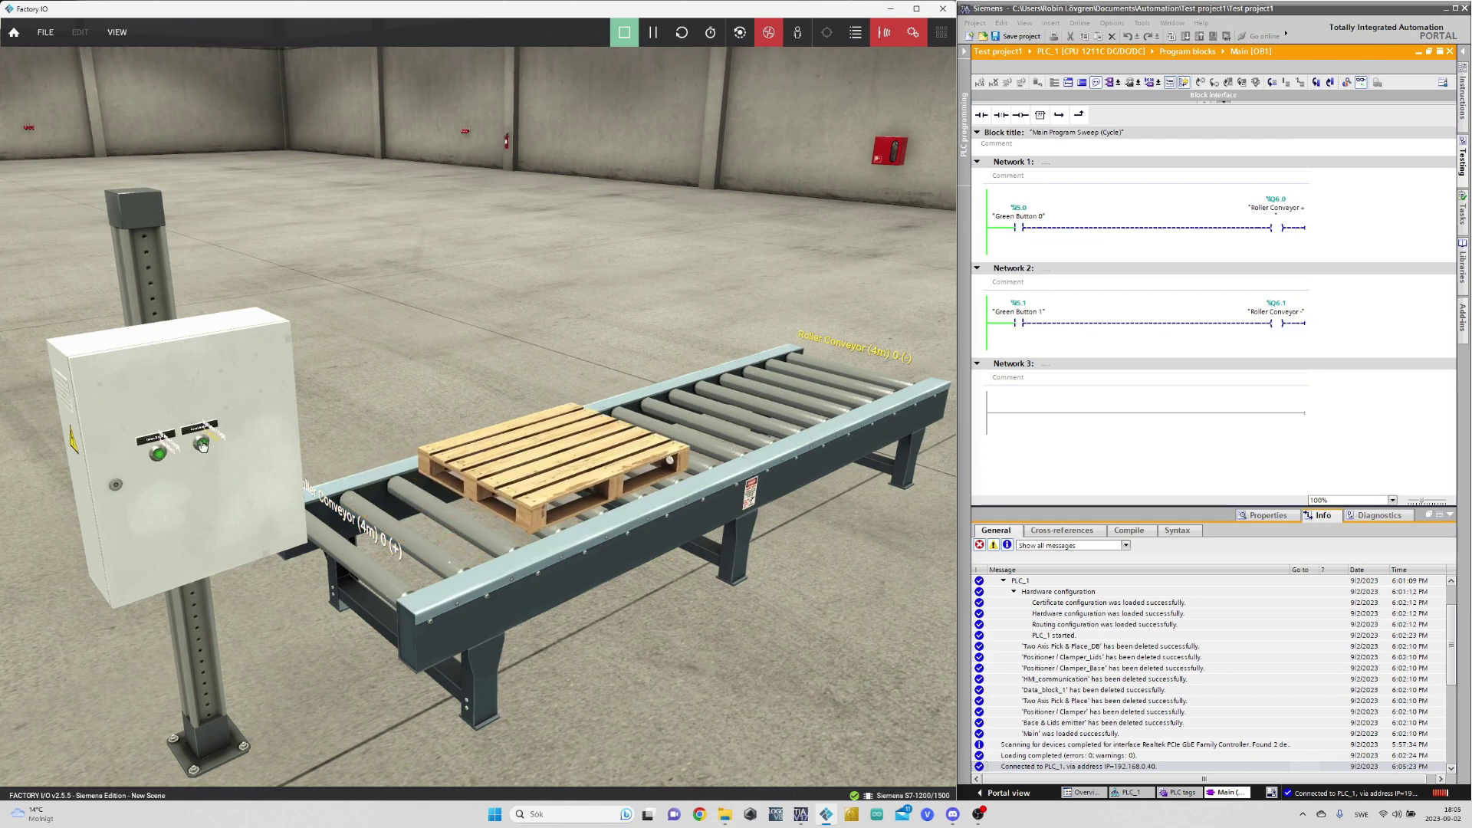